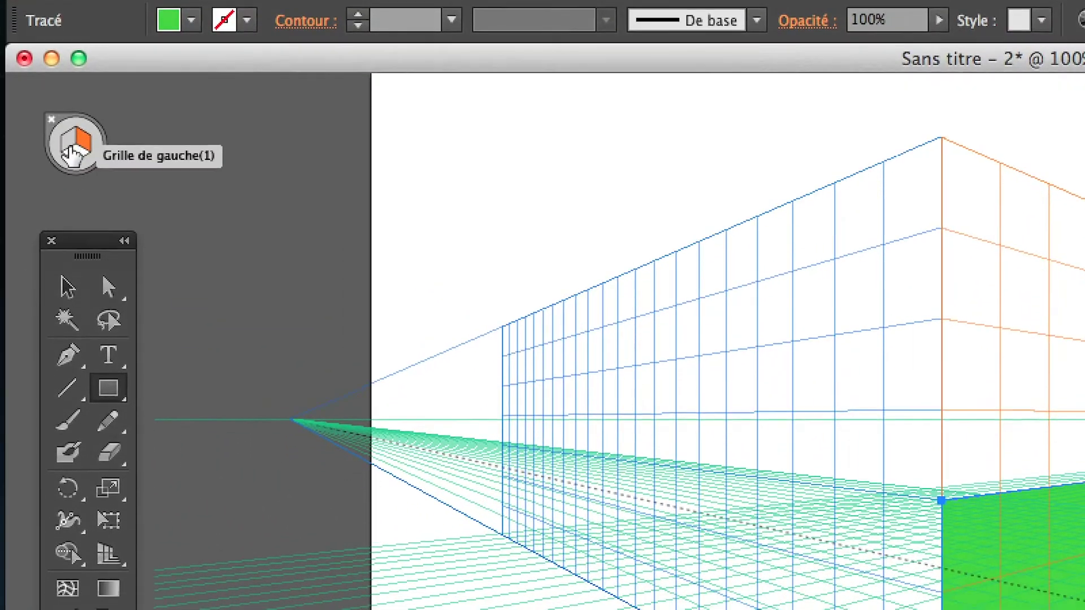
Step: Draw a rectangle about 18.97 by 7.11 cm on the left perspective plane from the shared bottom corner and fill it with C=90 M=30 J=95 N=30
click(71, 154)
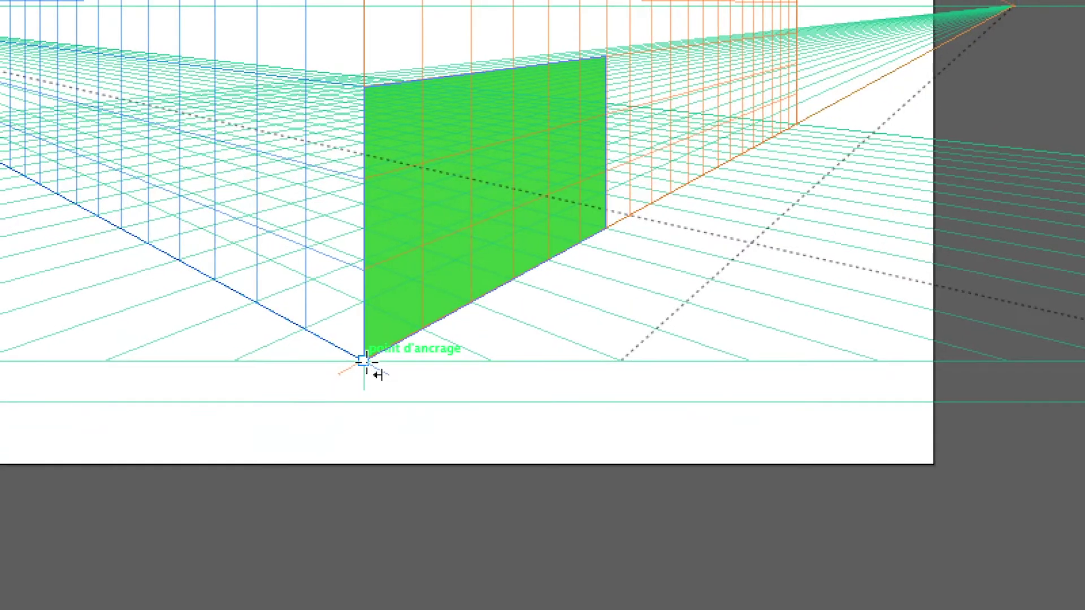
drag(364, 360, 222, 77)
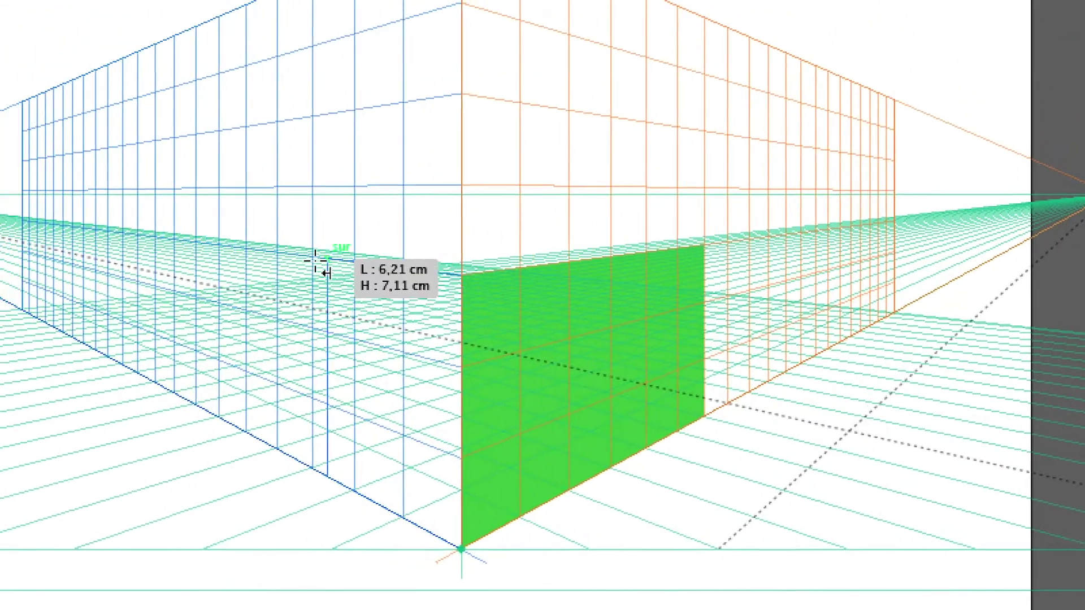
drag(325, 273, 268, 266)
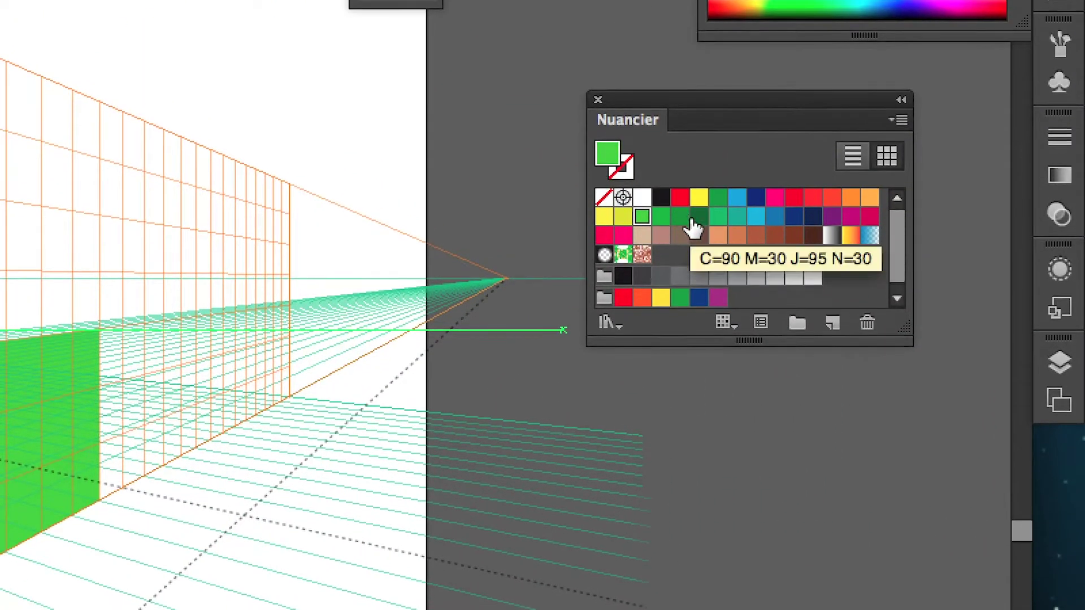
click(695, 222)
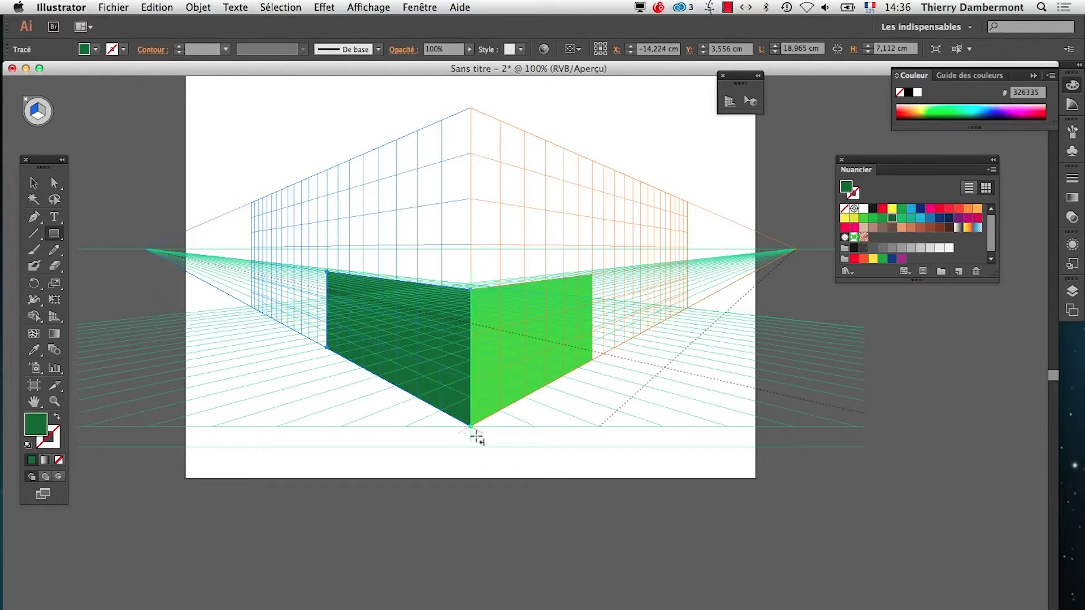
Step: Activate the Perspective Grid tool and try the horizontal plane's control point below the grid's front corner
click(730, 102)
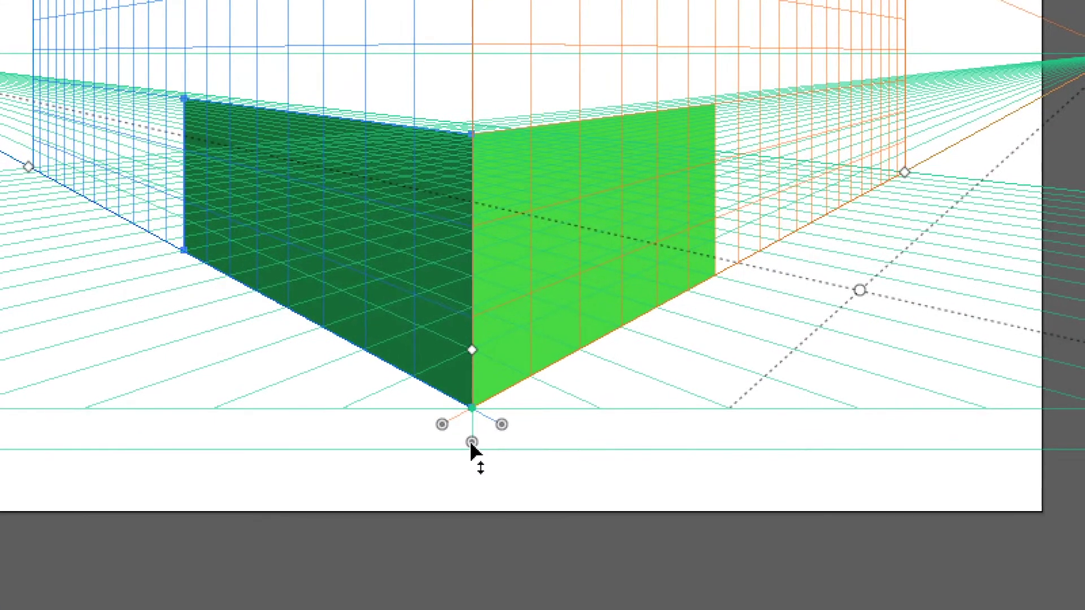
drag(473, 444, 471, 444)
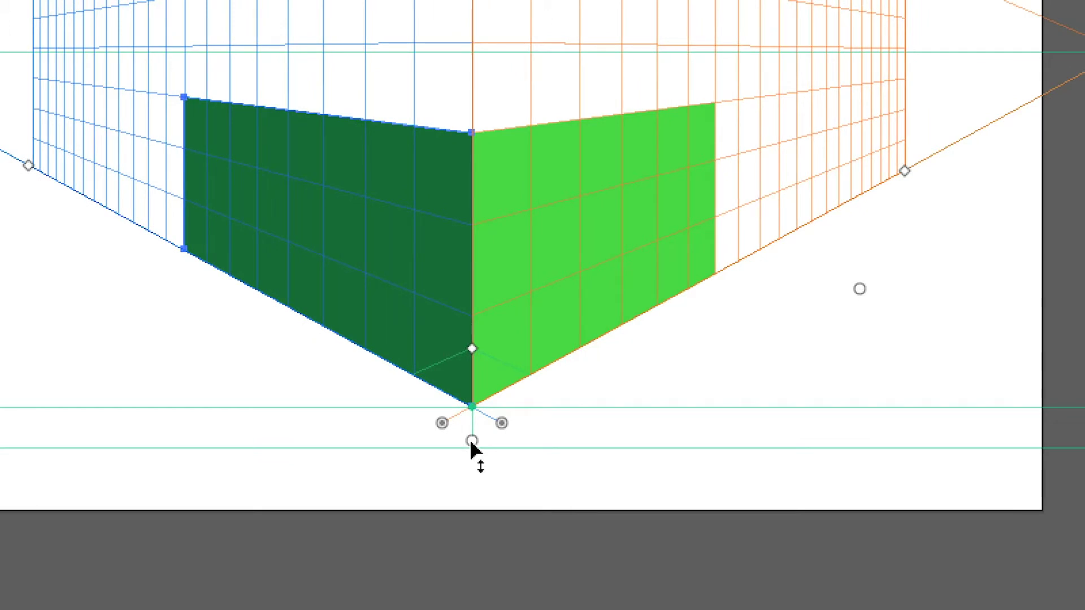
click(471, 442)
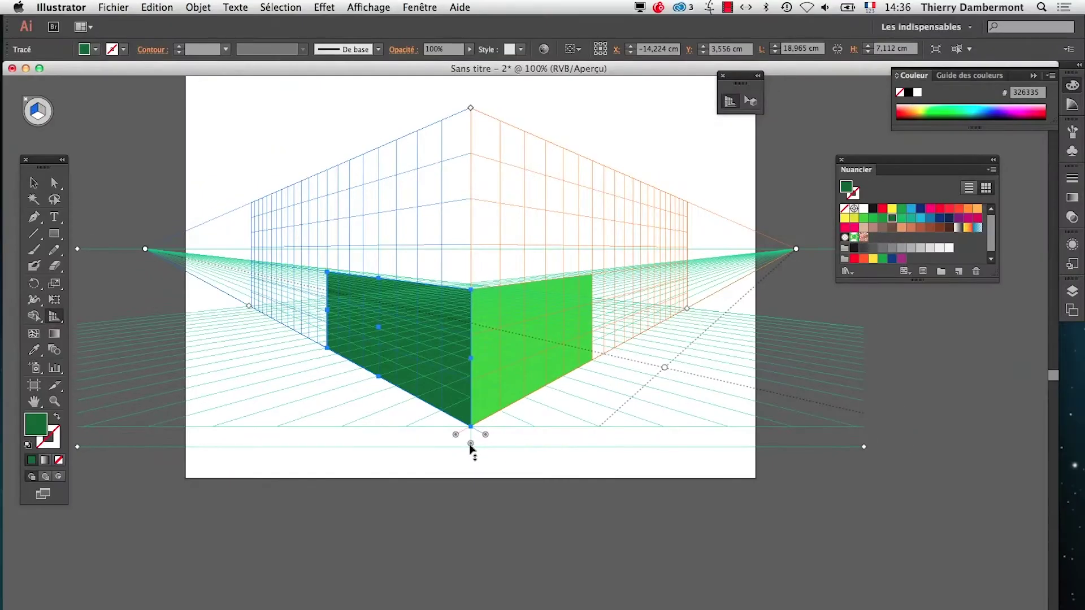
click(470, 445)
key(shift+v)
Step: Switch to the TextEdit notes, highlight the instruction about enabling « verrouiller la position », and return to the Illustrator drawing
key(super+Tab)
key(super+Tab)
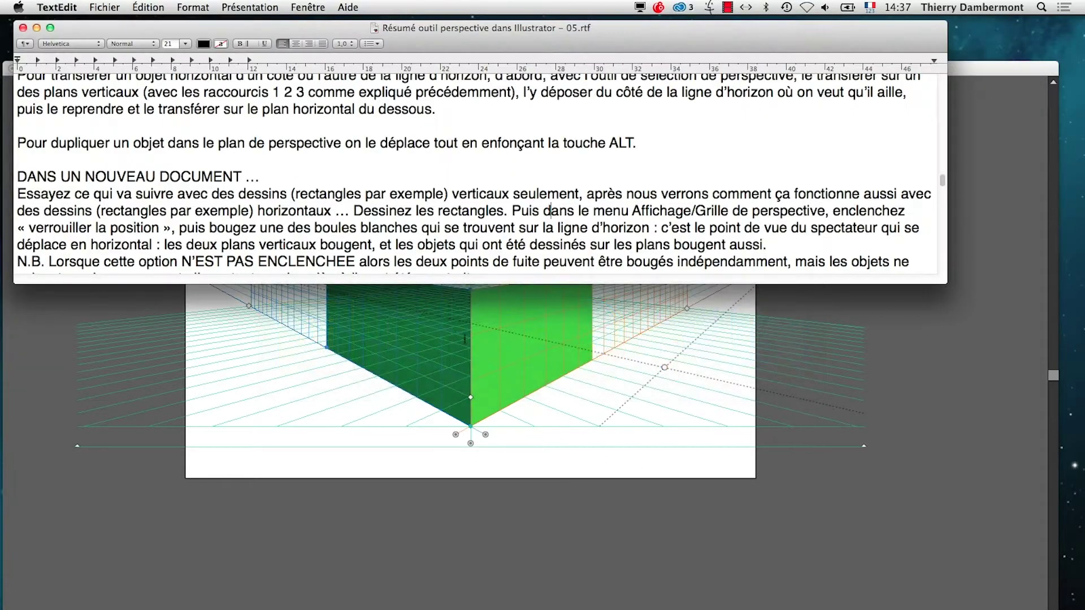
scroll(186, 204, down, 2)
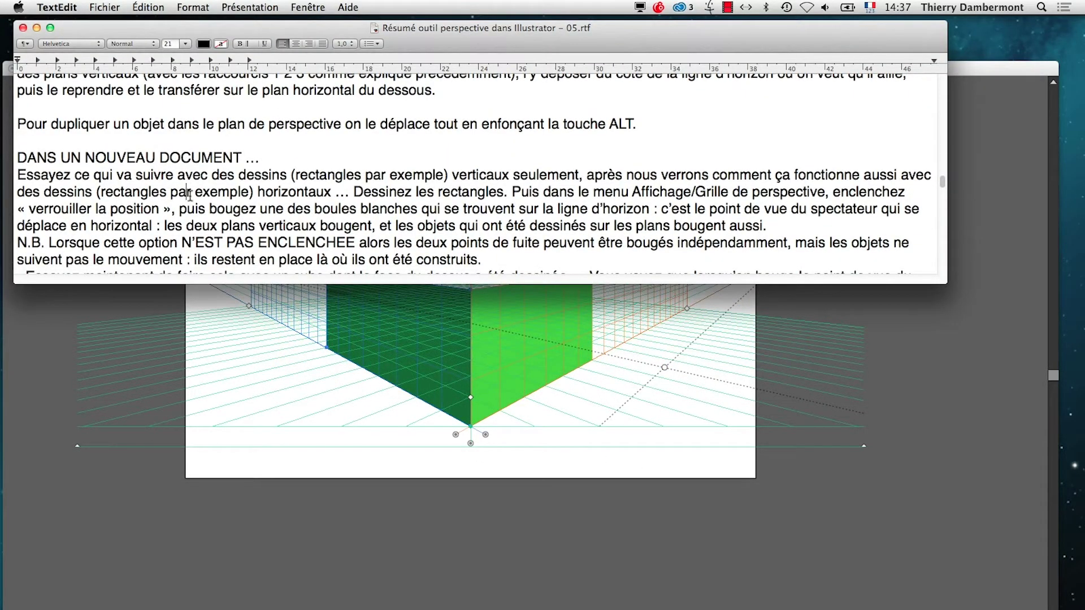
drag(352, 192, 477, 192)
click(512, 192)
drag(621, 199, 180, 209)
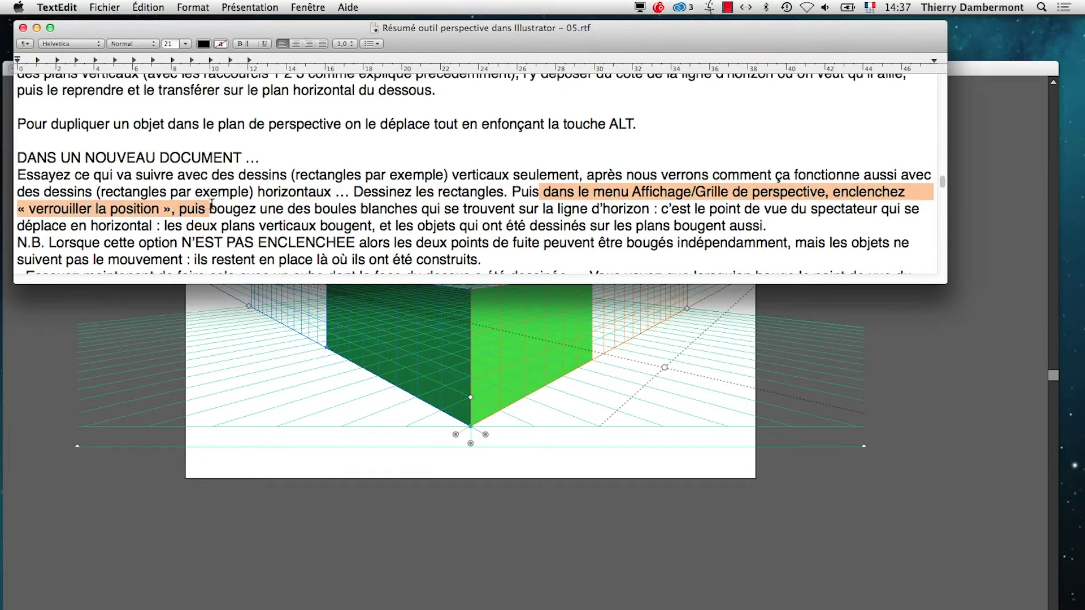
click(220, 305)
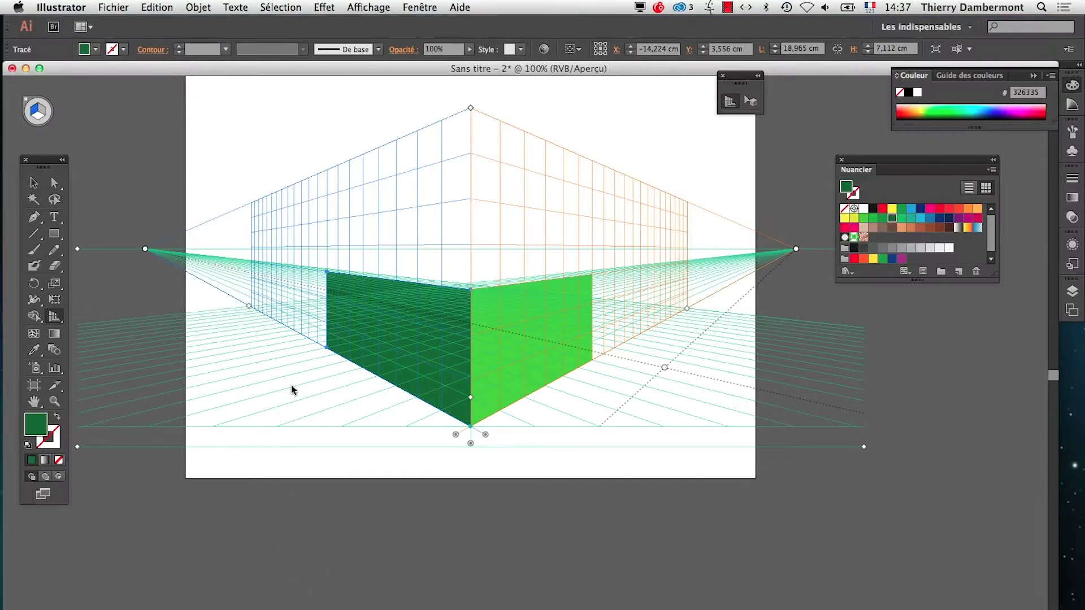
Step: Enable Verrouiller la position for the perspective grid and recheck where its options are found
click(373, 7)
mouse_move(573, 428)
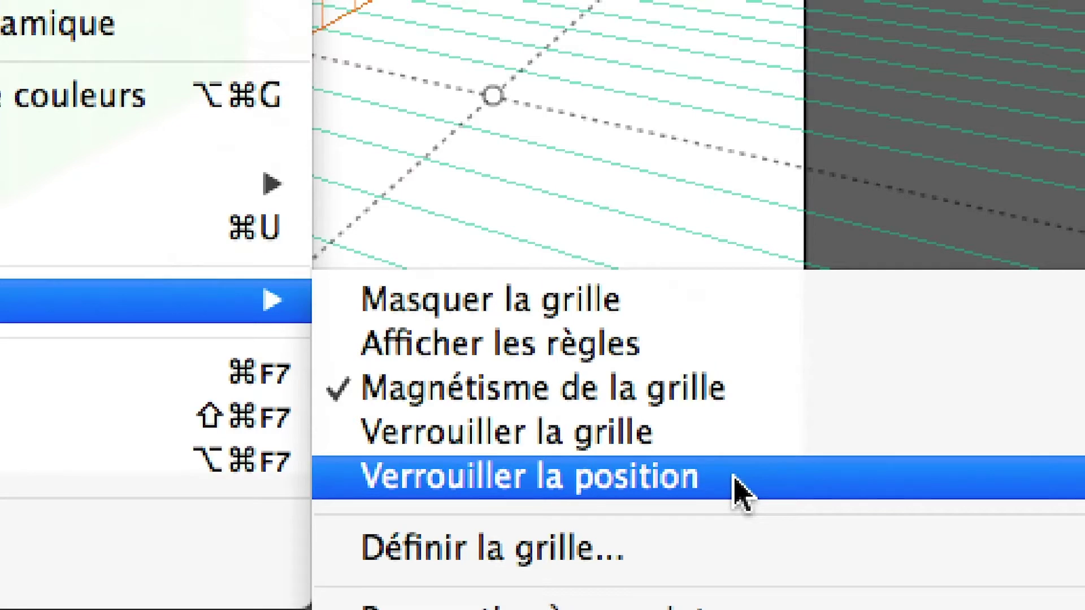
click(740, 492)
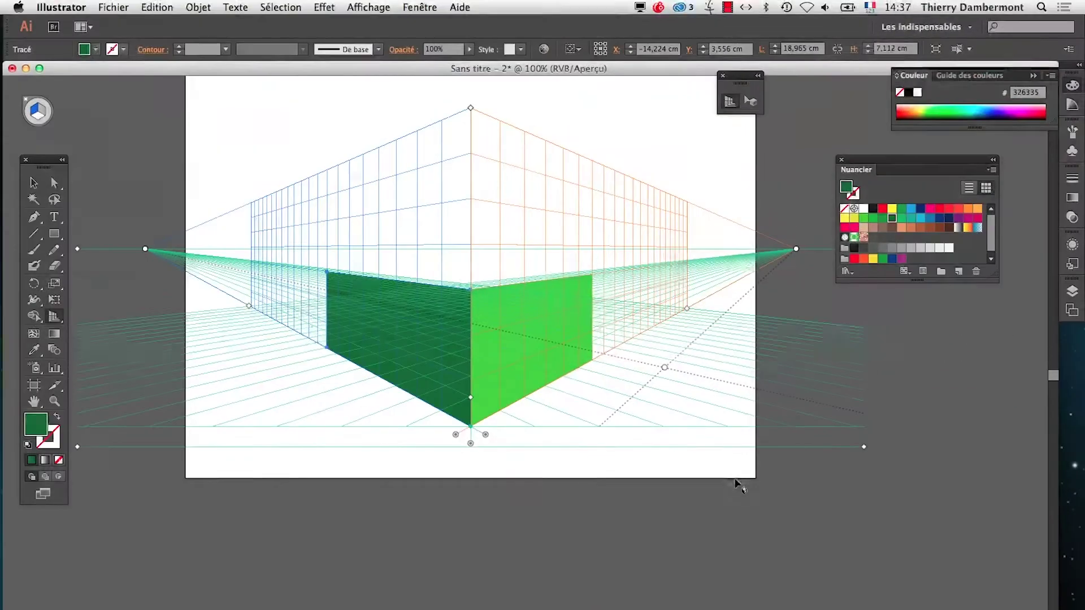
click(368, 7)
mouse_move(440, 427)
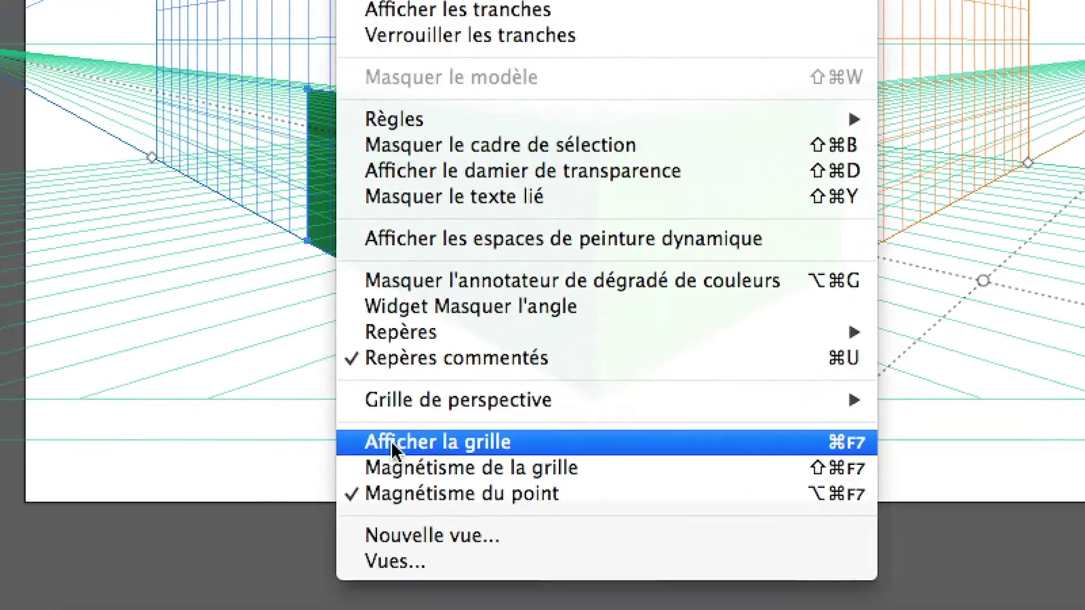
click(121, 471)
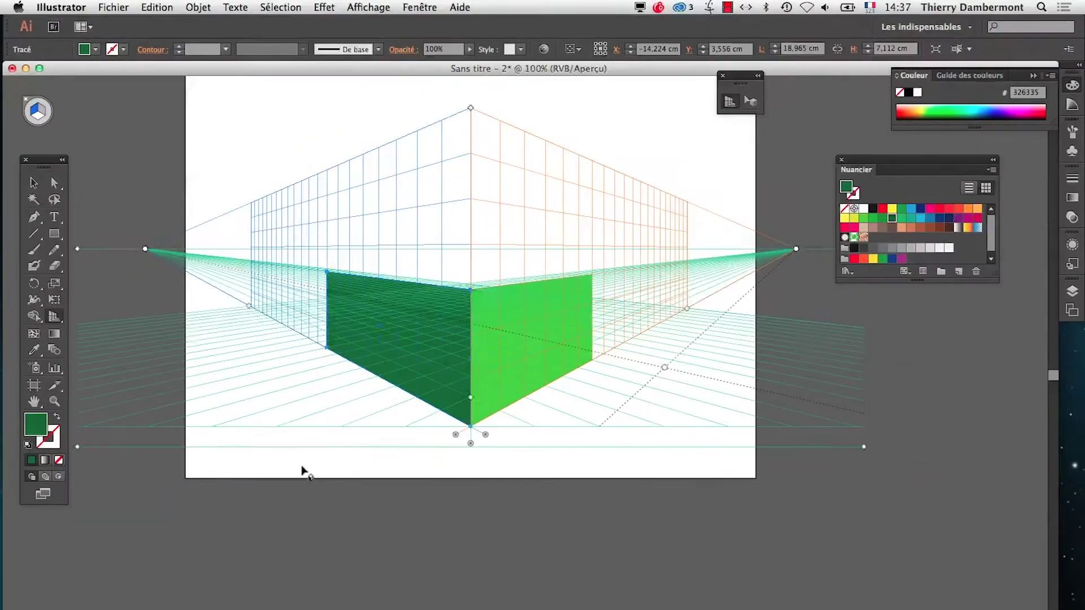
Step: Switch to the TextEdit notes, highlight the passage about moving the white balls on the horizon line, and return to Illustrator
key(super+Tab)
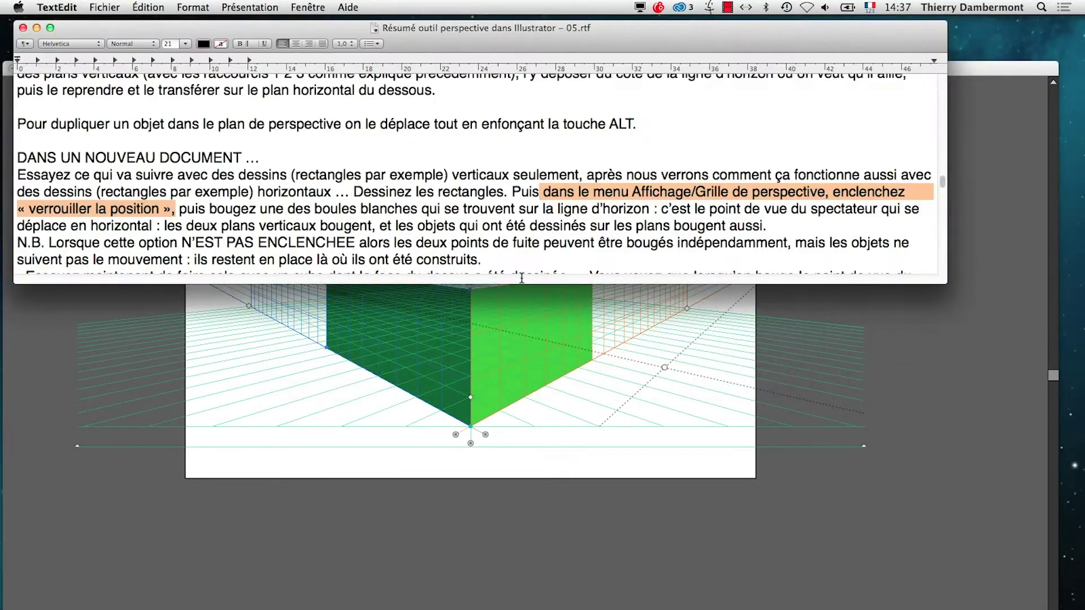
click(511, 234)
drag(258, 208, 747, 226)
click(497, 563)
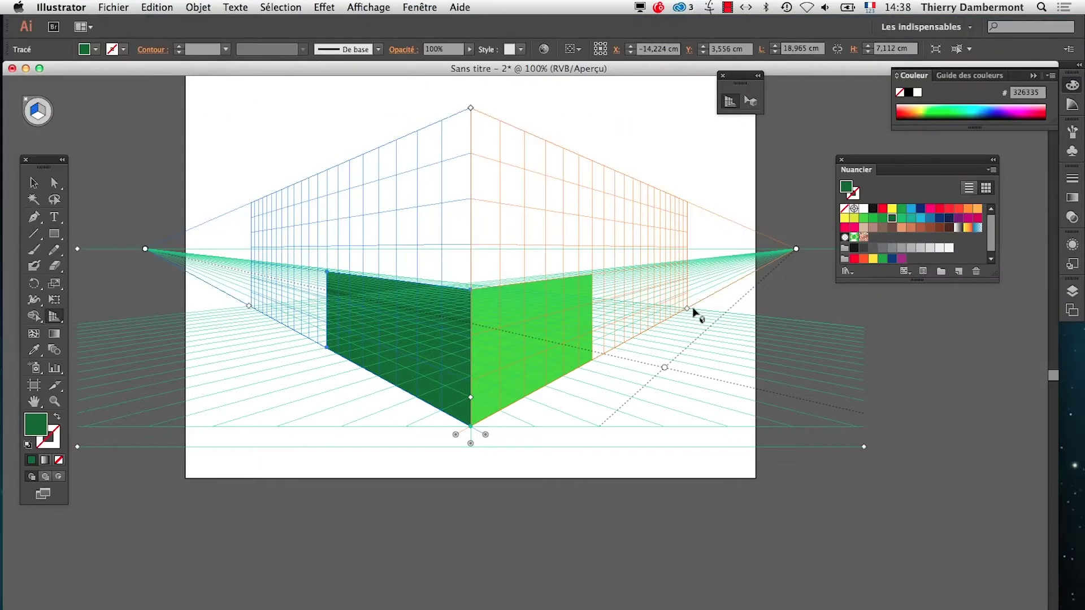
Step: Move the Nuancier panel clear of the grid and shift both locked vanishing points to the right along the horizon line
drag(862, 164, 690, 558)
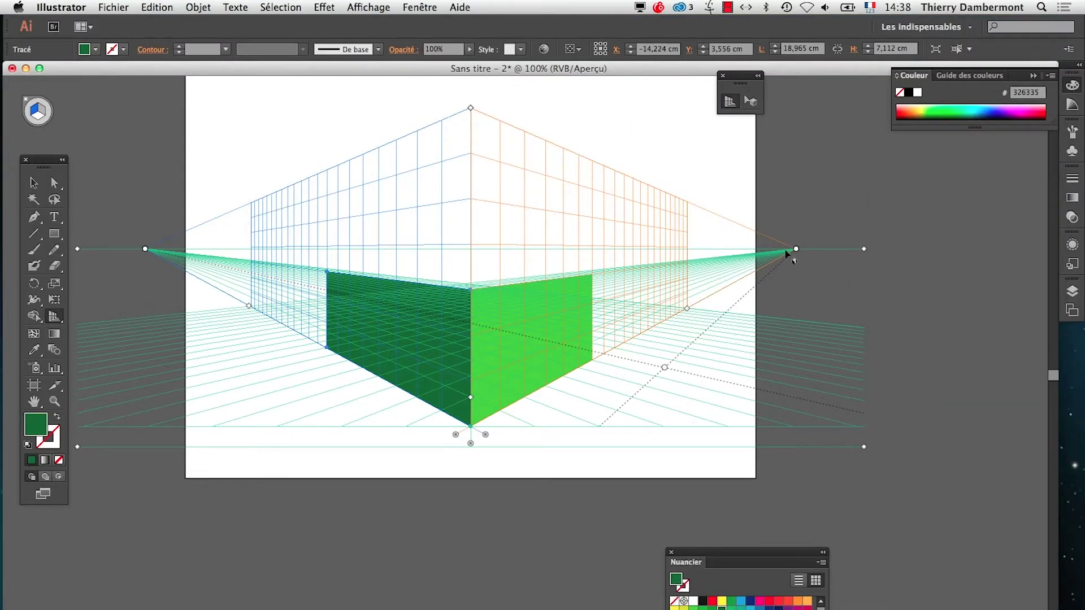
key(super)
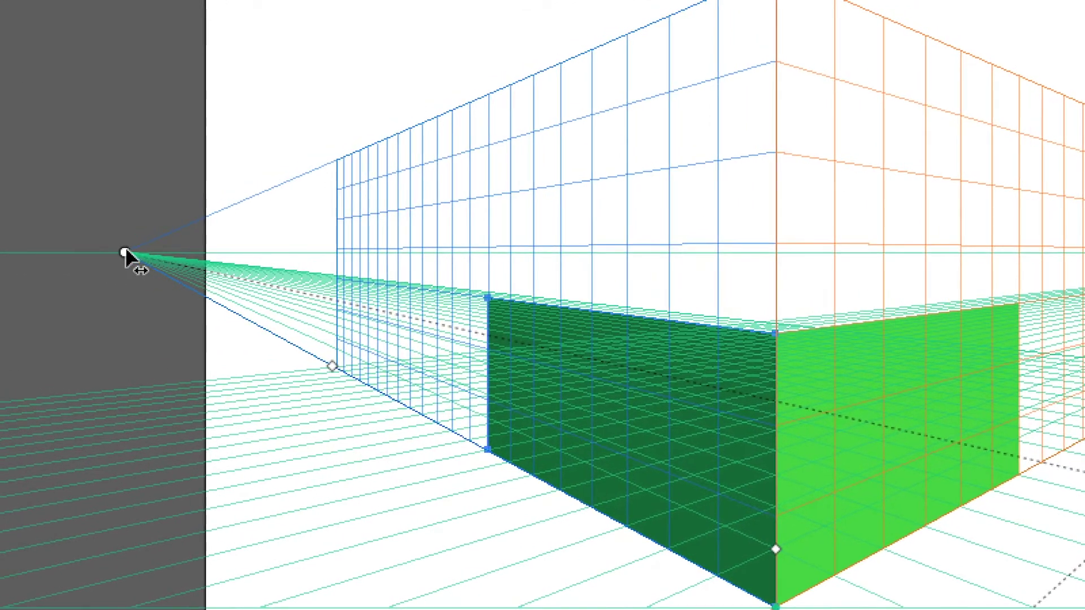
drag(126, 252, 262, 249)
drag(178, 255, 177, 250)
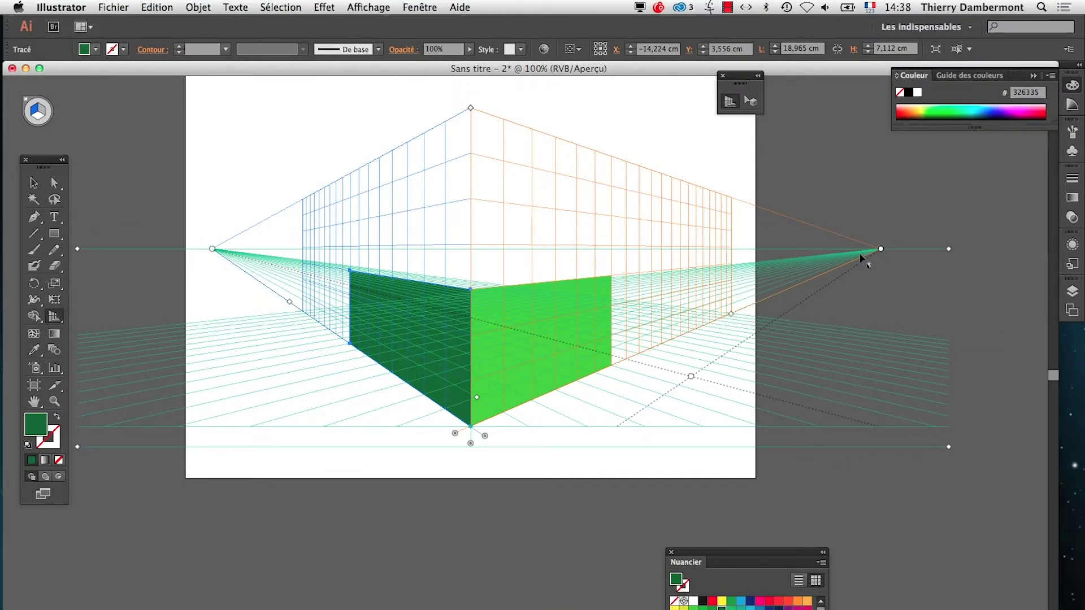
drag(880, 249, 932, 249)
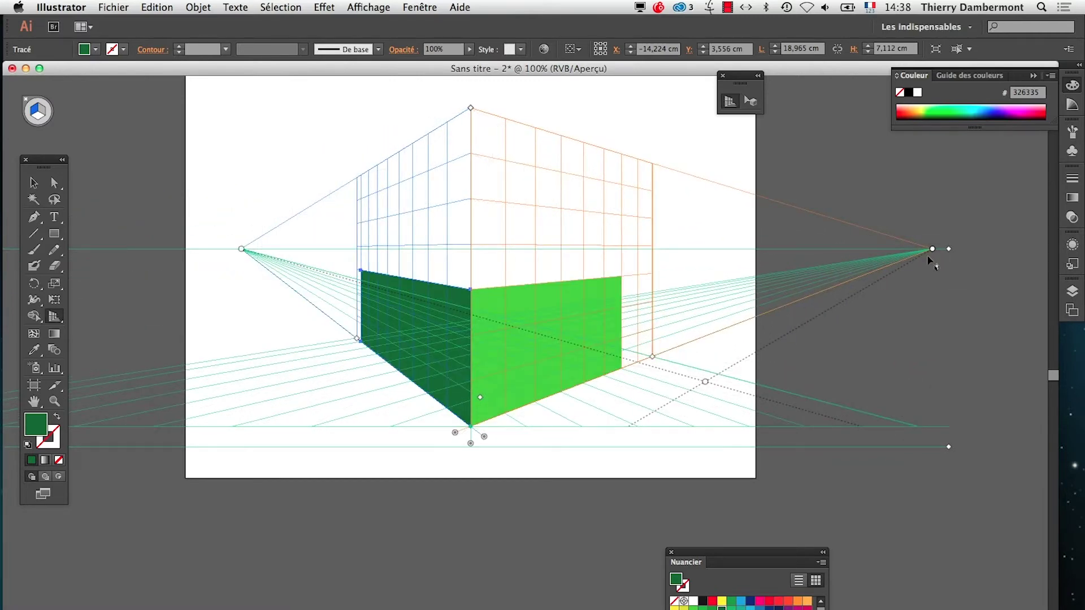
Step: Check the installed Illustrator version in the program's about window and close it
key(shift+v)
click(61, 6)
click(85, 27)
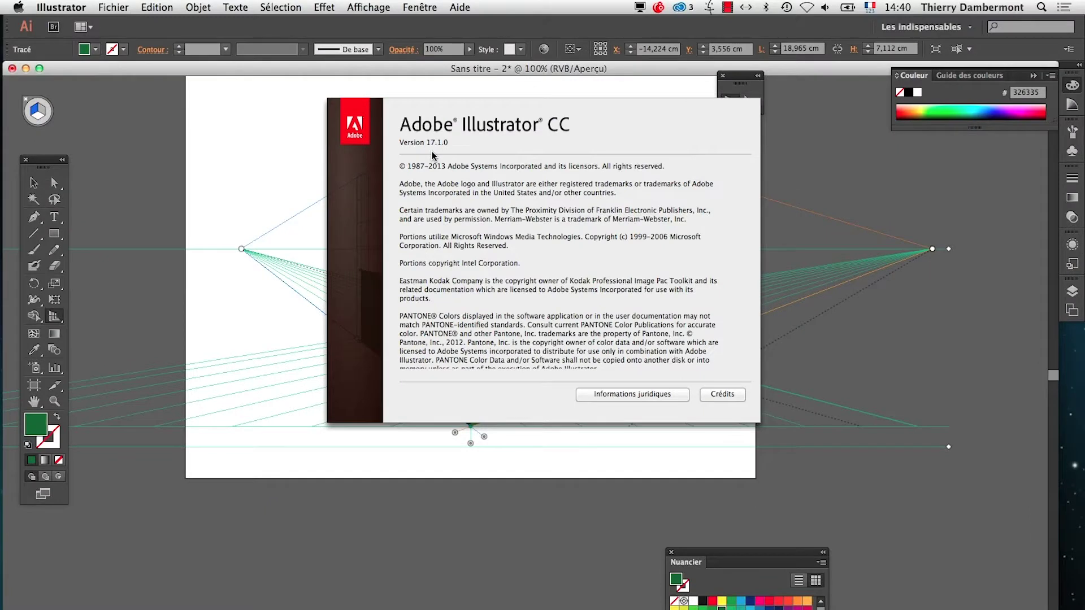
click(790, 90)
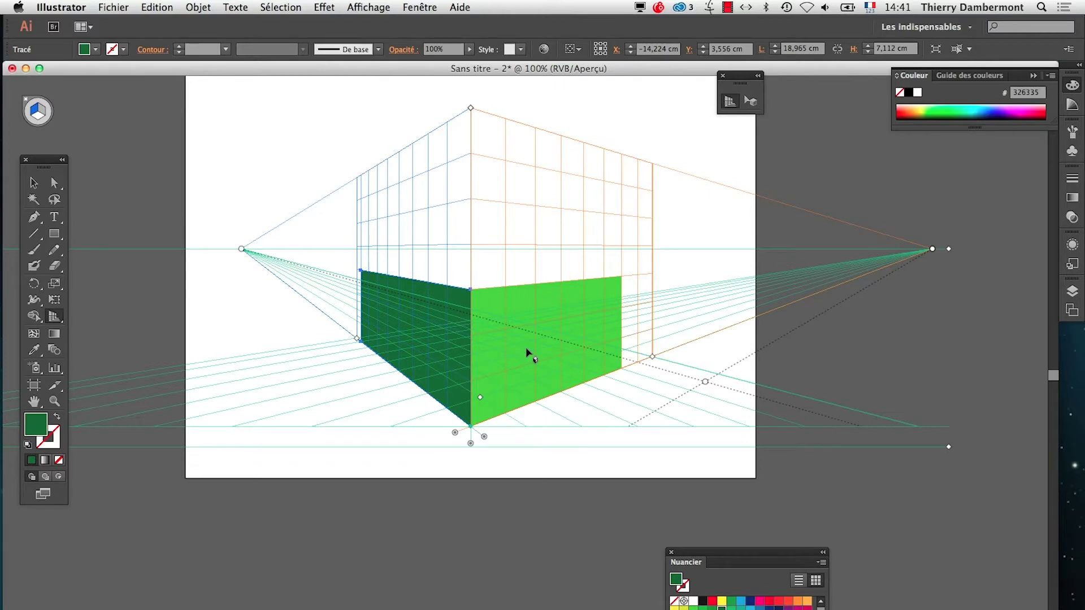
Step: Switch to the TextEdit notes, read the N.B. on independent vanishing points and the cube exercise, and return to Illustrator
key(super+Tab)
click(515, 378)
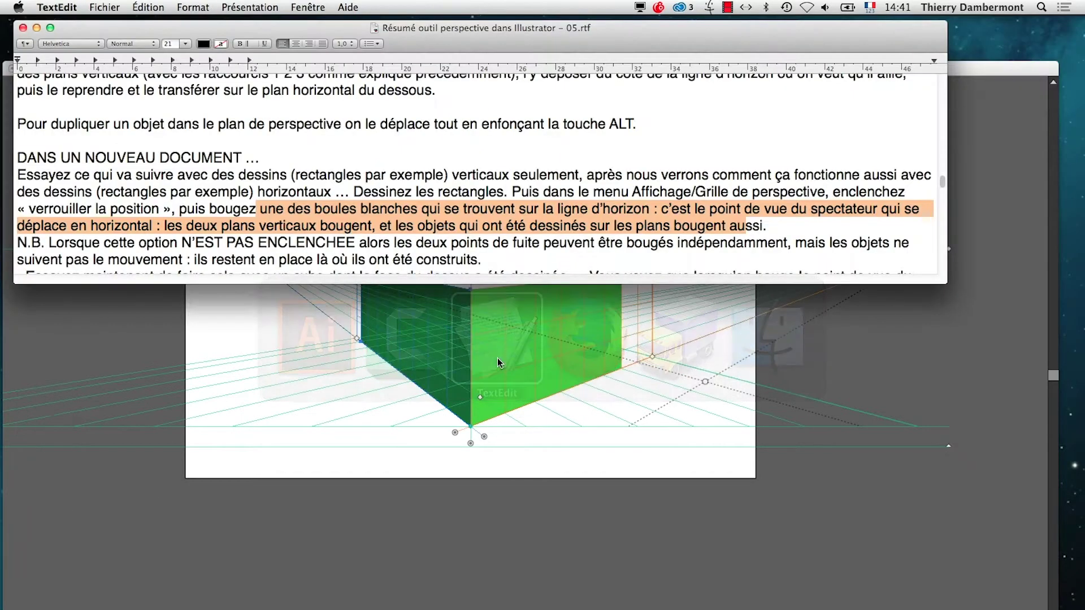
click(195, 208)
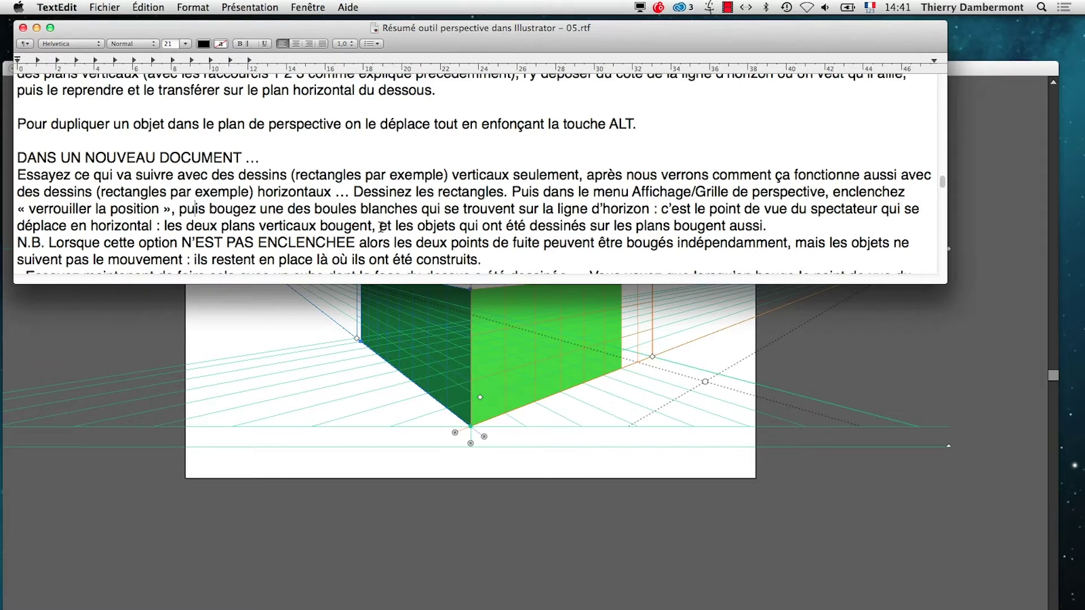
scroll(378, 228, down, 3)
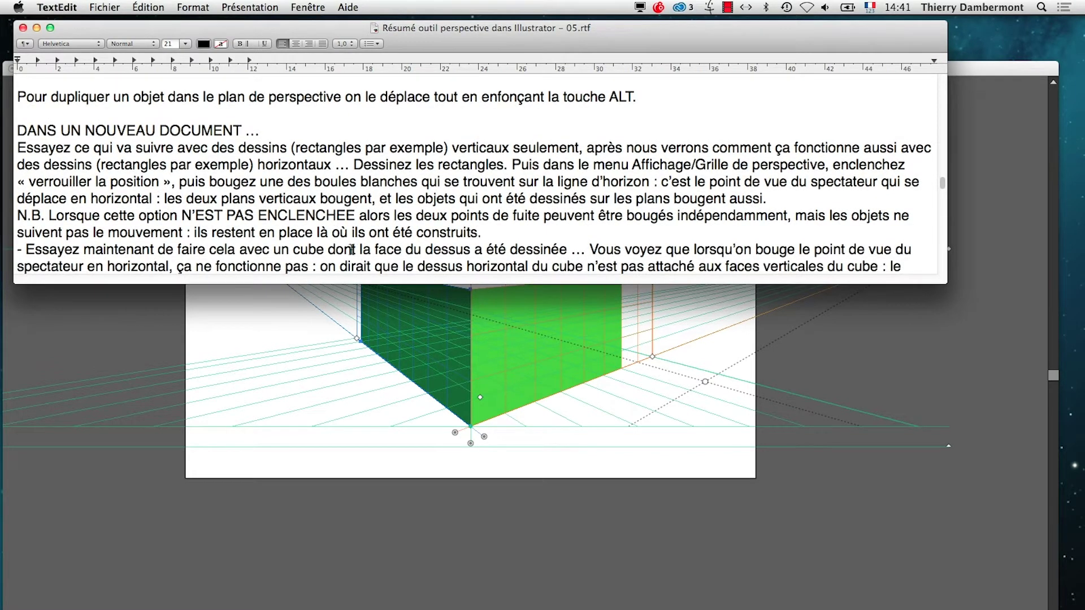
scroll(327, 225, down, 1)
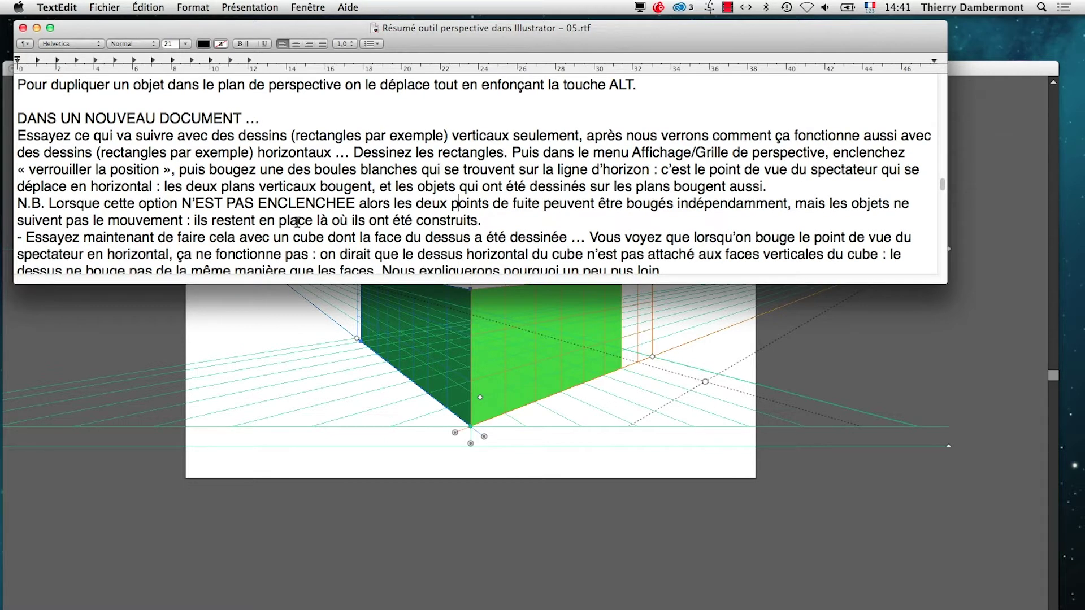
click(443, 526)
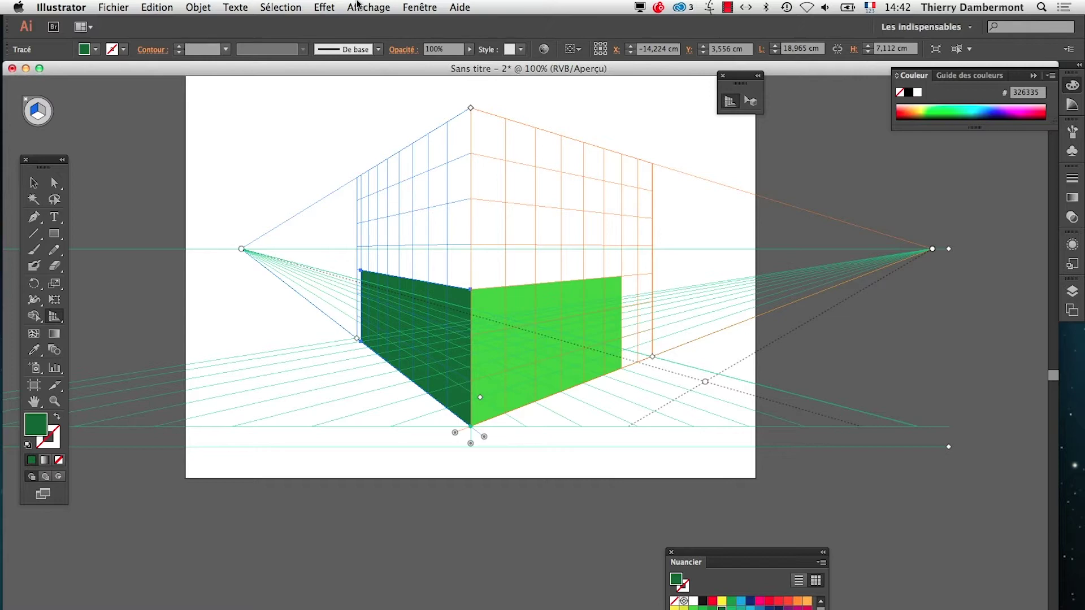
Step: Reopen the TextEdit notes, highlight the N.B. about the option « N'EST PAS ENCLENCHEE », and return to the drawing
click(358, 7)
click(358, 5)
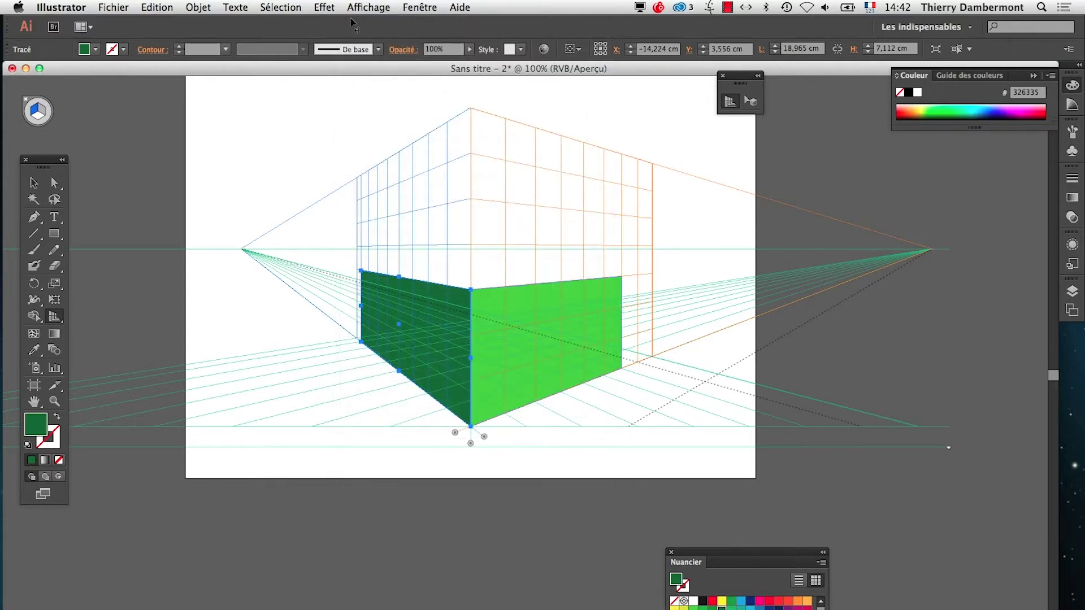
key(super+Tab)
scroll(291, 242, down, 1)
scroll(291, 242, down, 1)
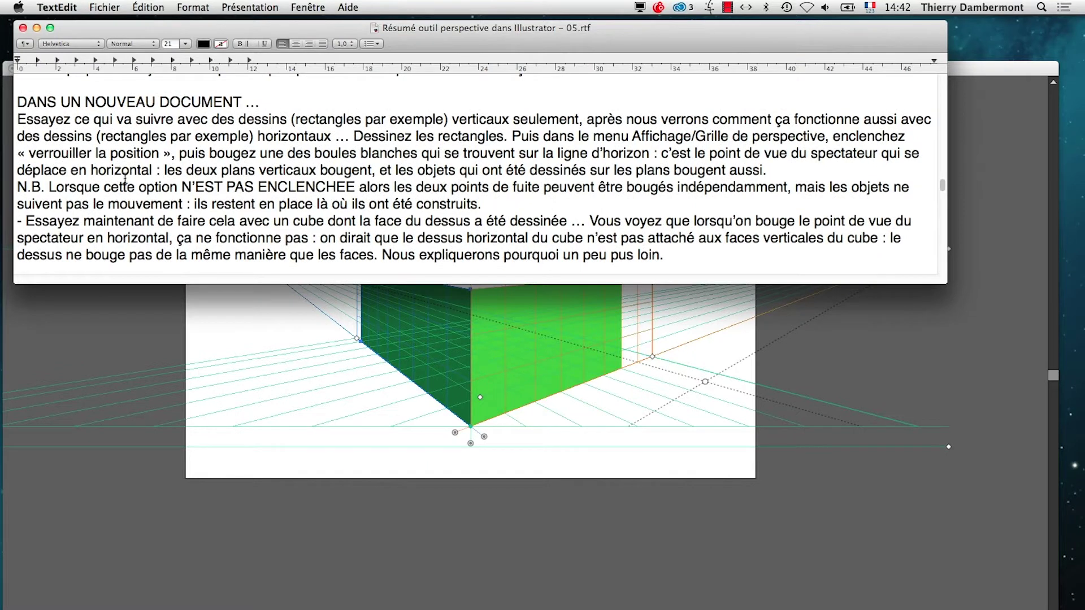
drag(47, 179, 416, 208)
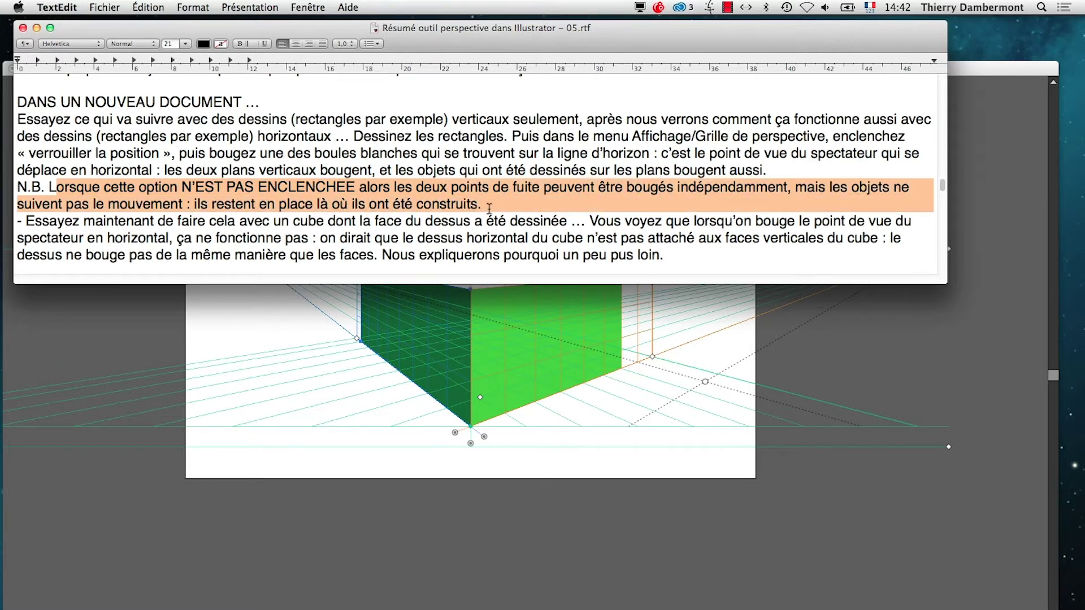
drag(489, 208, 475, 207)
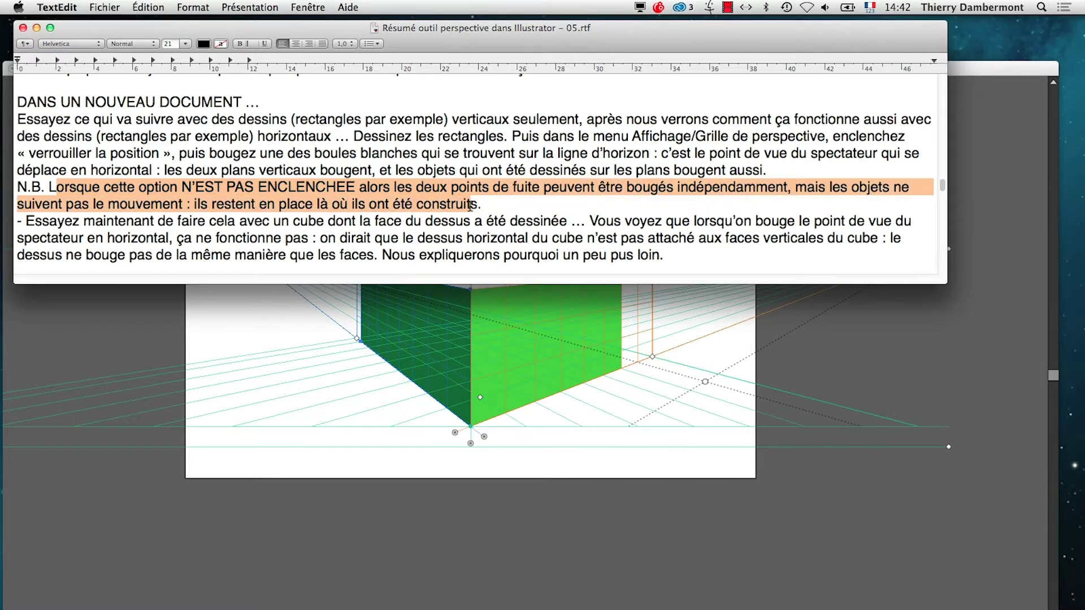
click(326, 588)
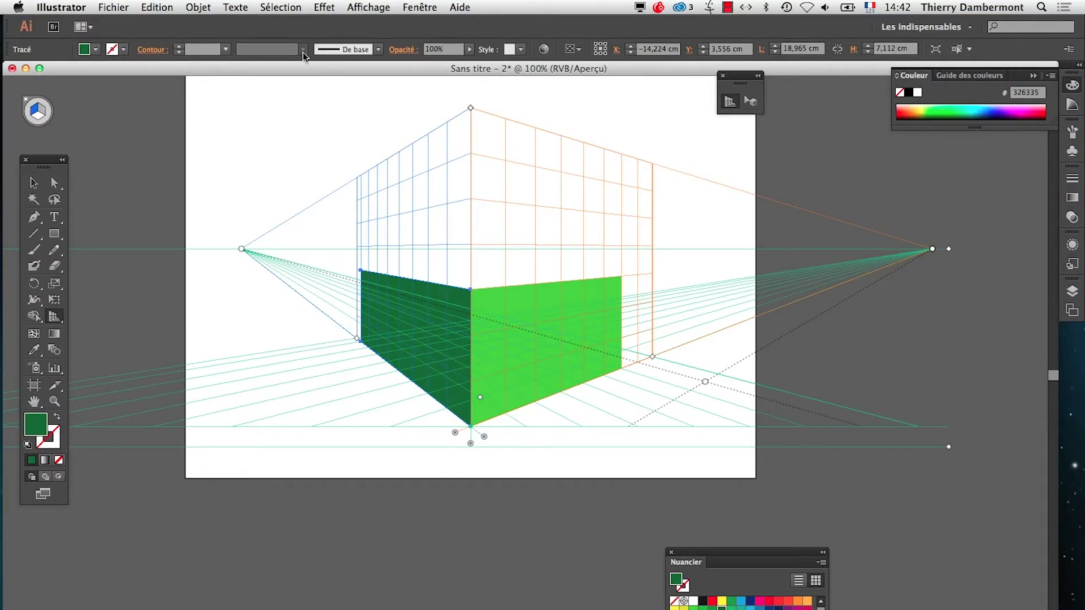
Step: Unlock the perspective grid's station point, try moving the right and left vanishing points inward independently, and undo each move
click(366, 7)
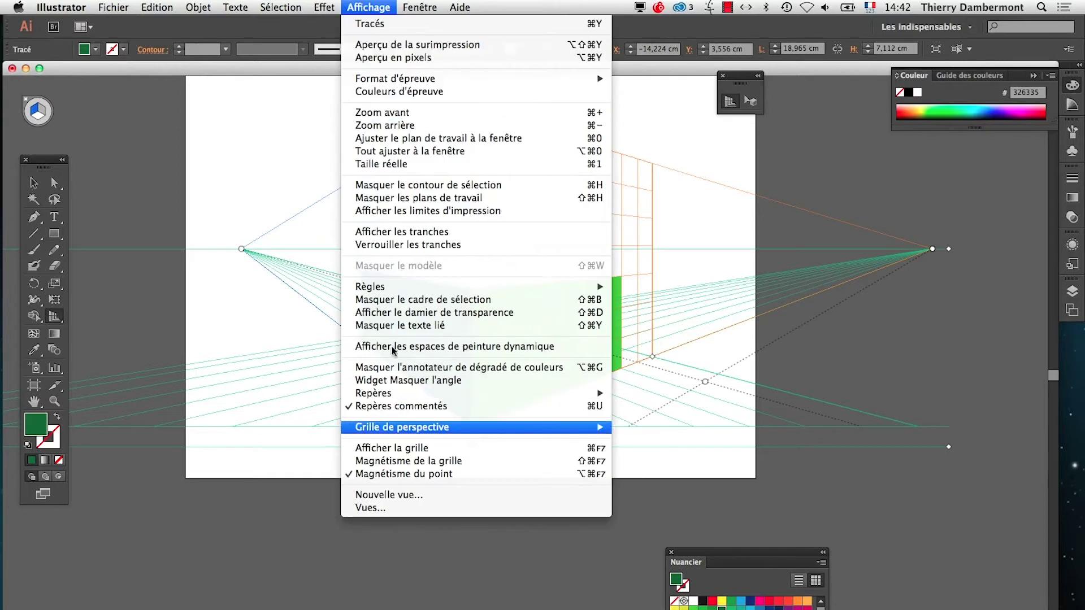
mouse_move(414, 433)
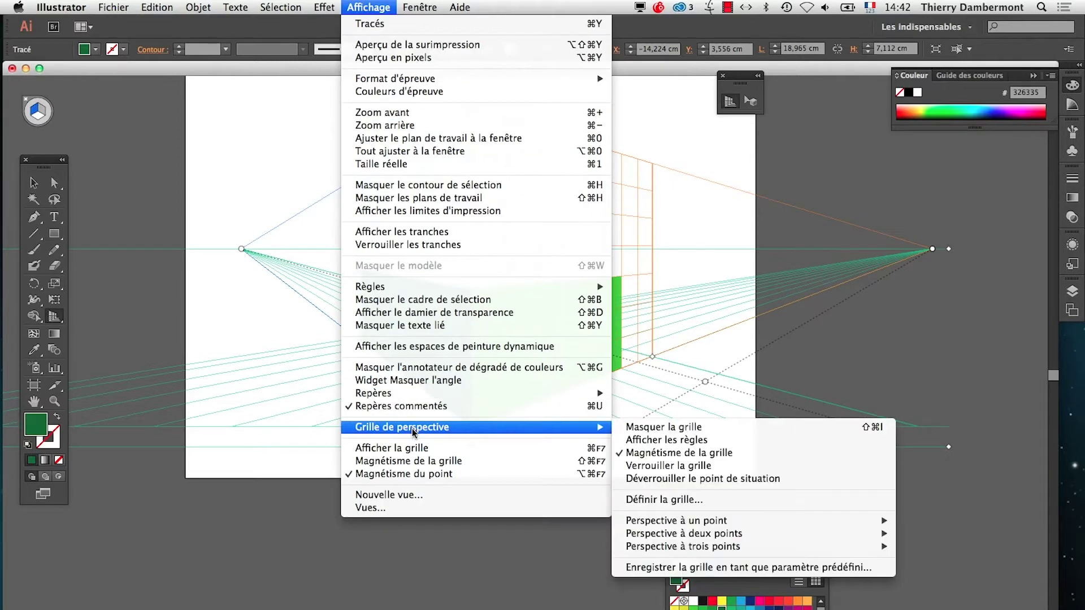
click(711, 480)
drag(933, 248, 574, 250)
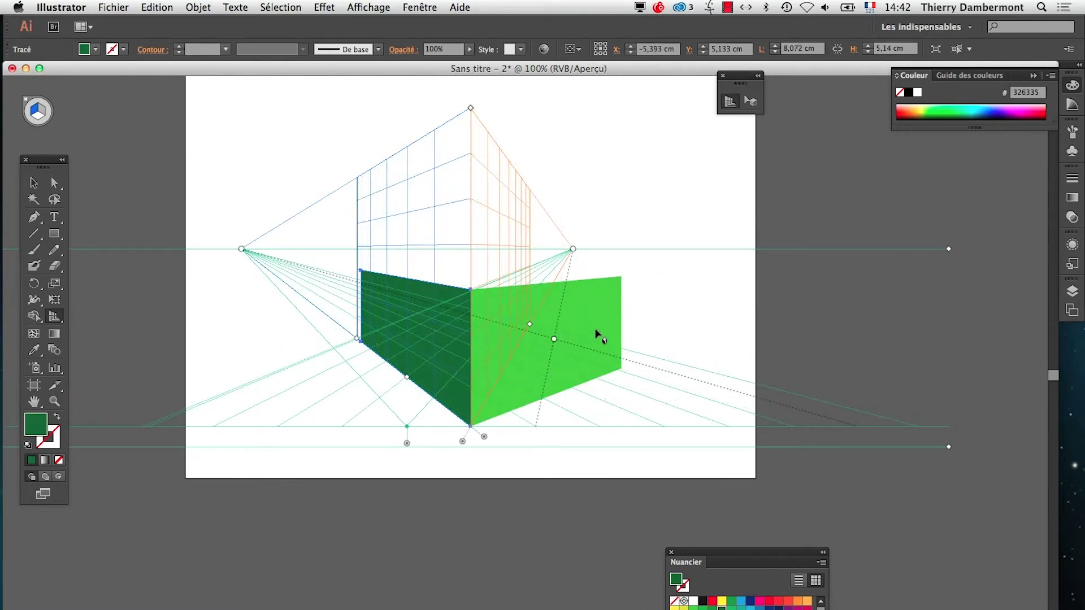
key(super+z)
drag(238, 253, 294, 261)
key(super+z)
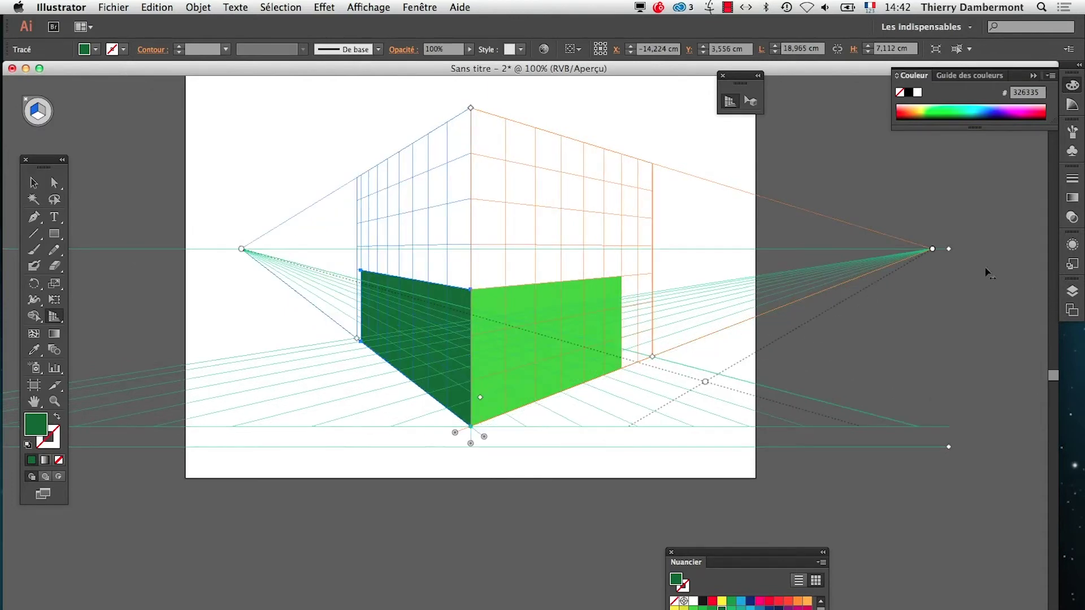
Step: Repeat the independent inward moves of the right and left vanishing points along the horizon line, undoing each one
drag(933, 253, 594, 253)
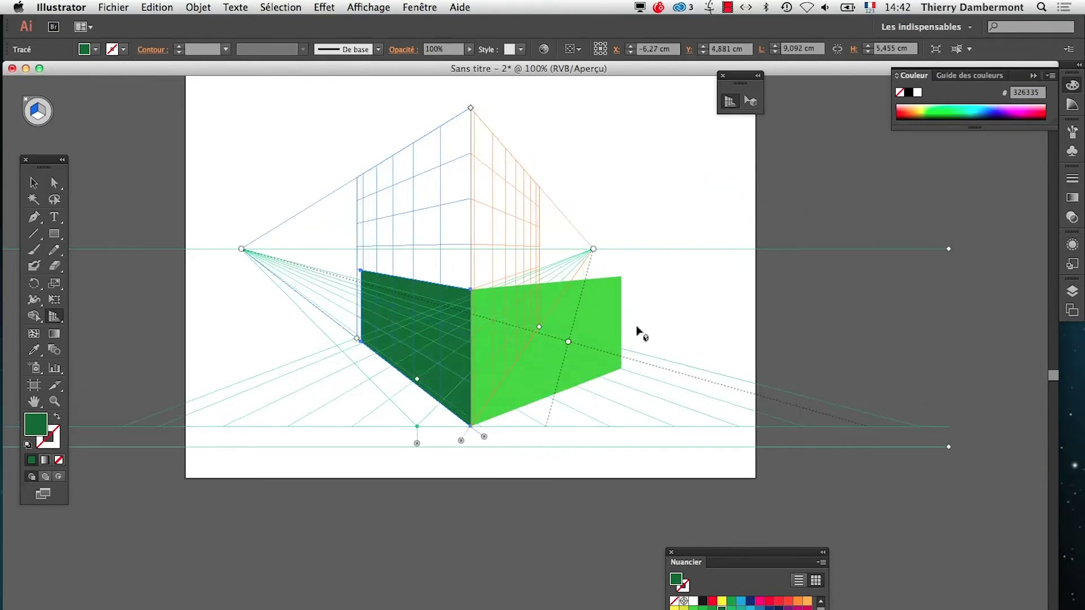
key(shift+v)
key(shift+p)
key(super+z)
drag(240, 250, 375, 246)
key(super+z)
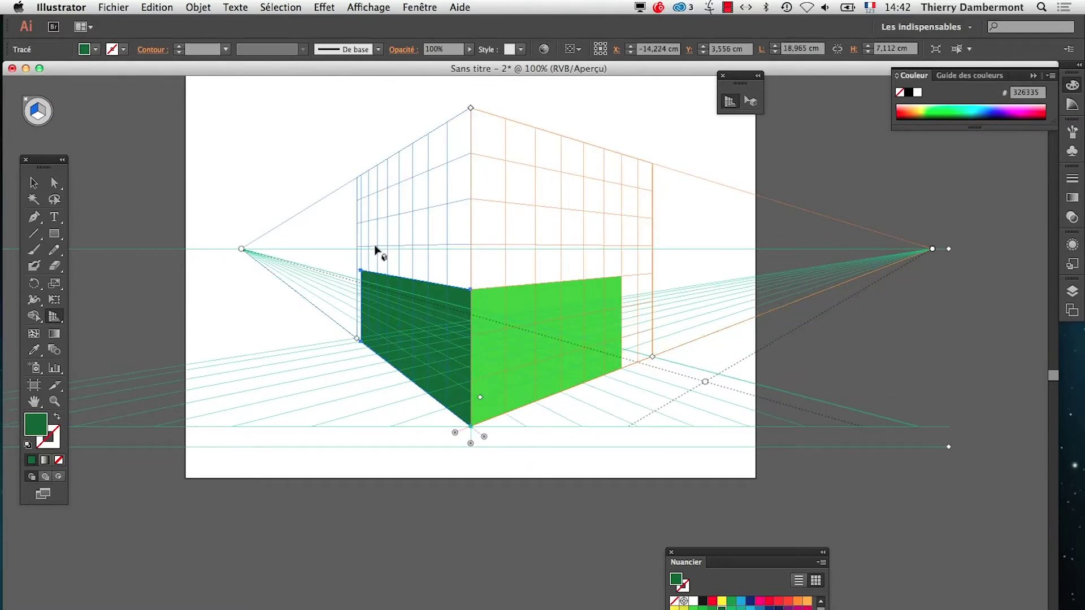
Step: Lock the grid's station point again and move the right vanishing point slightly inward along the horizon line
click(368, 6)
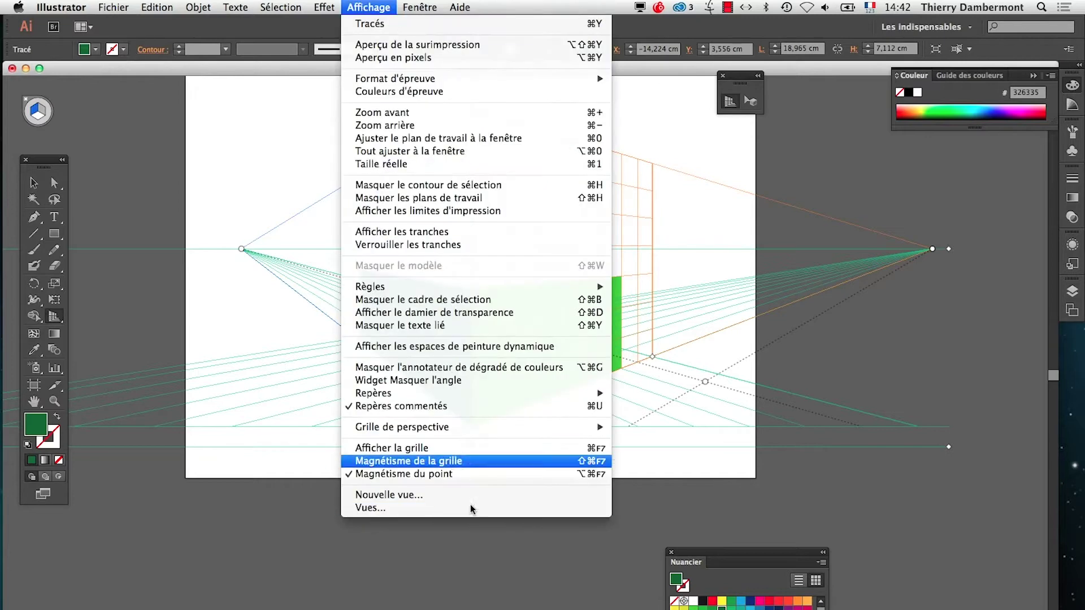
mouse_move(565, 428)
click(645, 479)
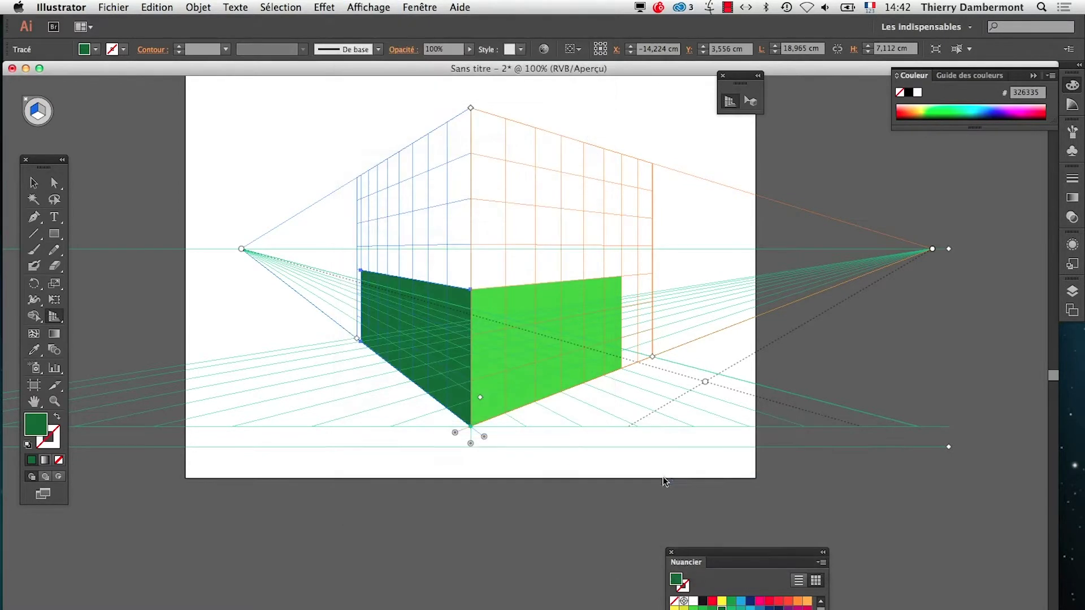
drag(933, 251, 938, 310)
drag(937, 249, 857, 249)
Step: Undo the latest vanishing point moves, including the earlier shift of both locked points to the right
key(super+z)
key(super+z)
key(super+z)
key(super+z)
key(super+z)
key(super+z)
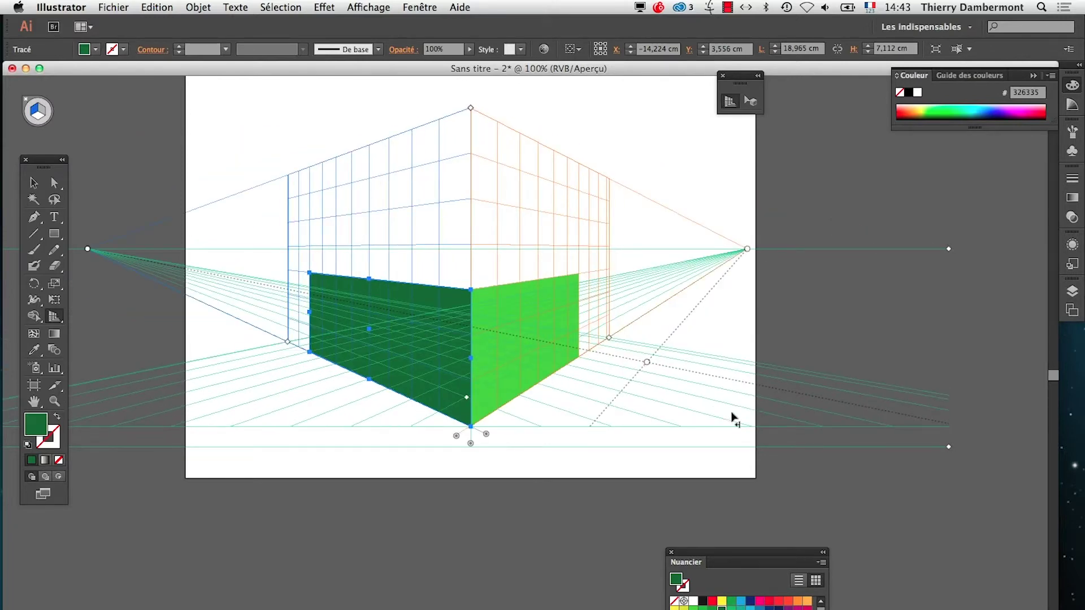
Step: Switch to the TextEdit notes, highlight the instruction about trying a cube with its top face drawn, and return to Illustrator
key(super+Tab)
click(151, 149)
scroll(192, 211, down, 2)
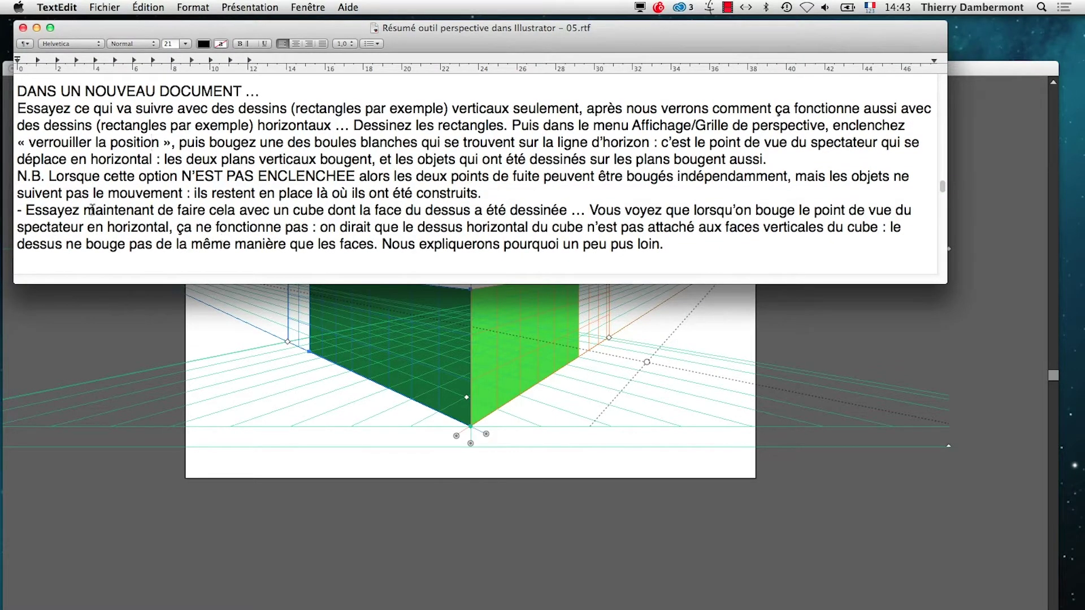
drag(29, 210, 365, 212)
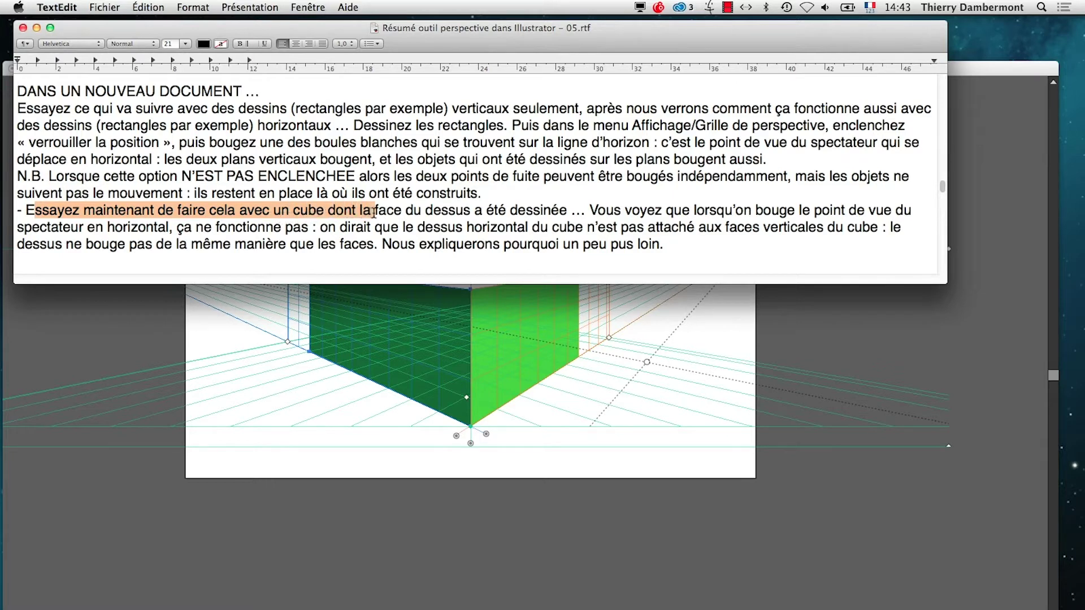
drag(374, 212, 466, 215)
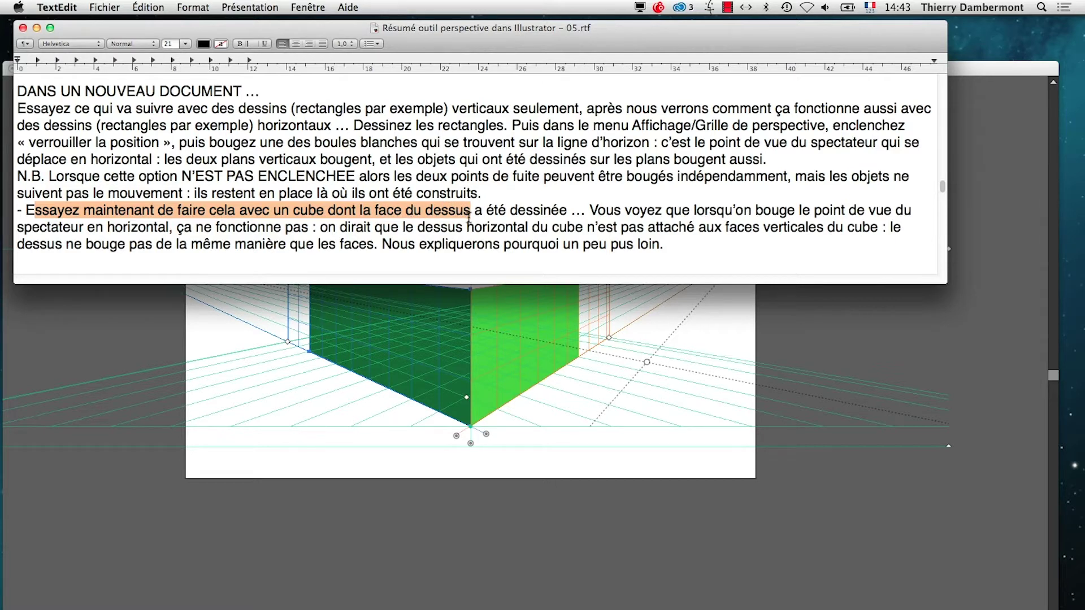
drag(469, 214, 543, 212)
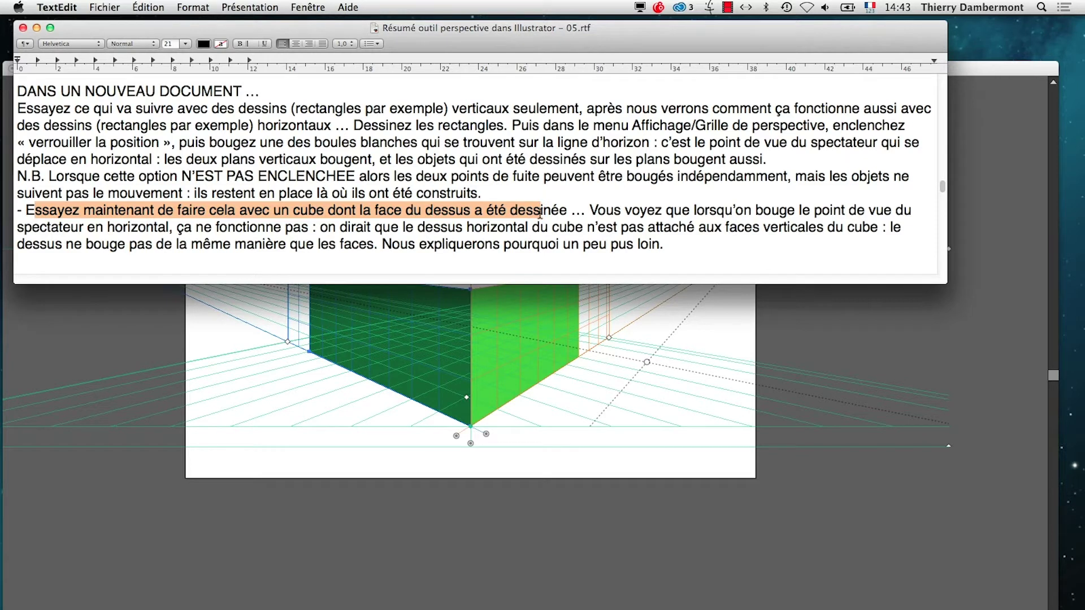
mouse_move(540, 213)
mouse_down()
mouse_move(626, 213)
mouse_move(534, 215)
mouse_up()
click(489, 522)
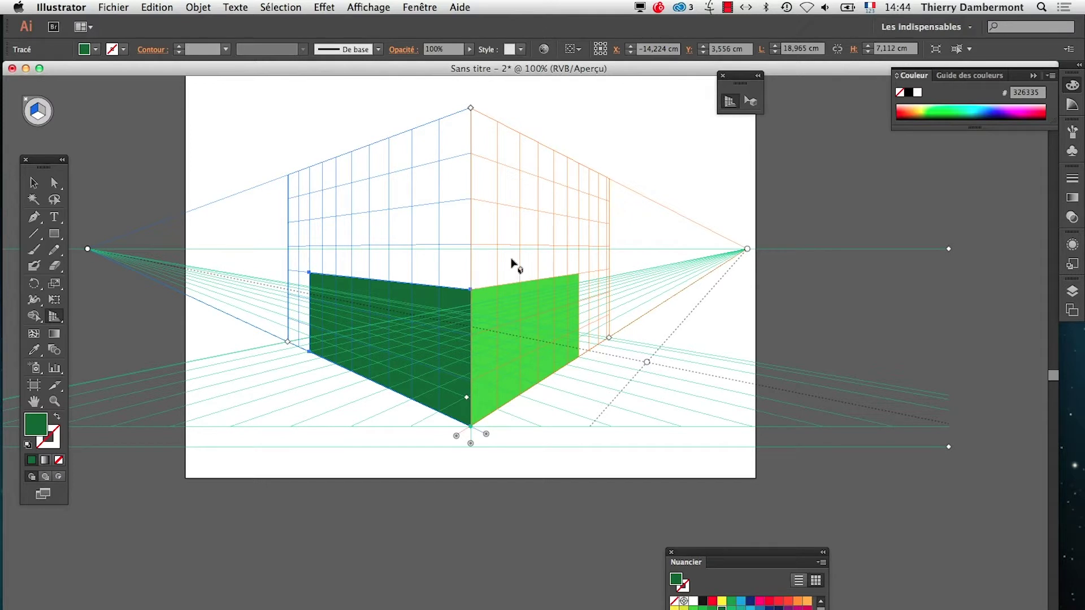
Step: With Perspective Selection, raise the light green rectangle's height to about 11.85 cm and match the dark green rectangle's top edge to it
click(751, 100)
click(467, 400)
click(526, 294)
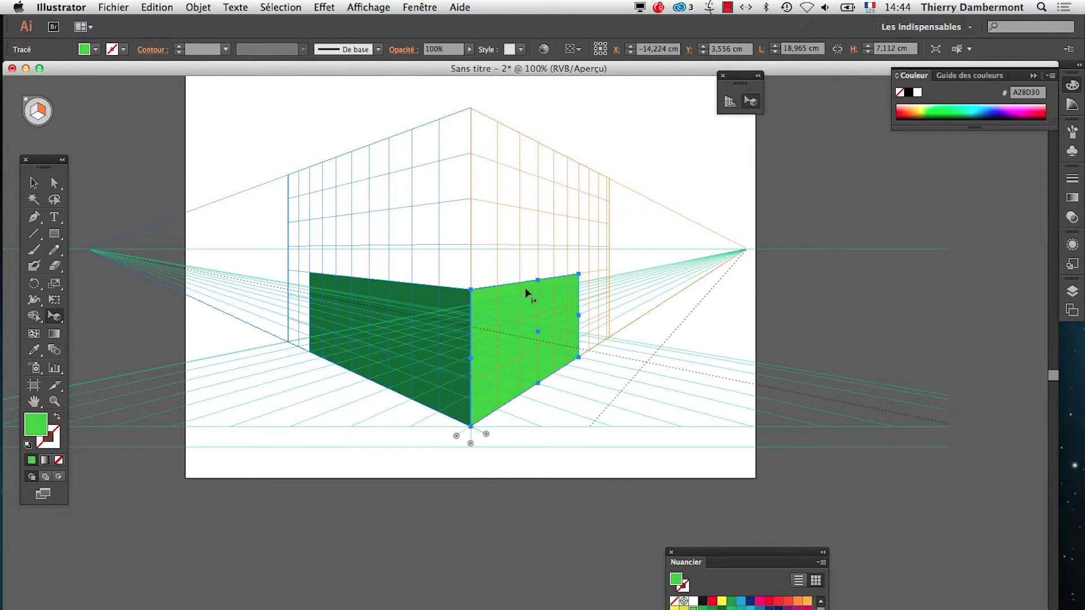
drag(535, 281, 537, 216)
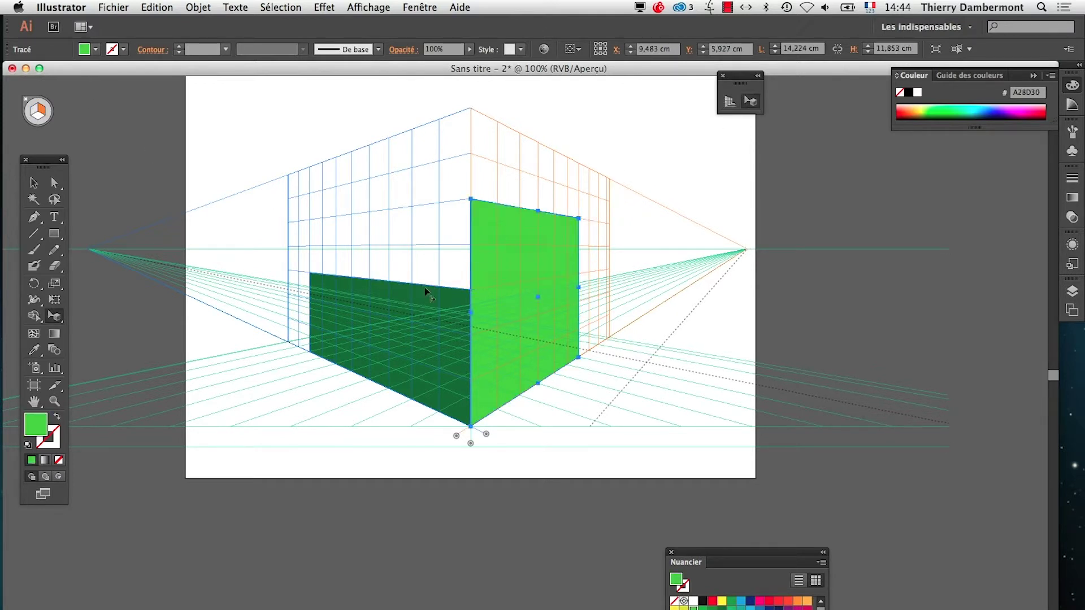
click(405, 293)
drag(375, 287, 368, 213)
click(424, 525)
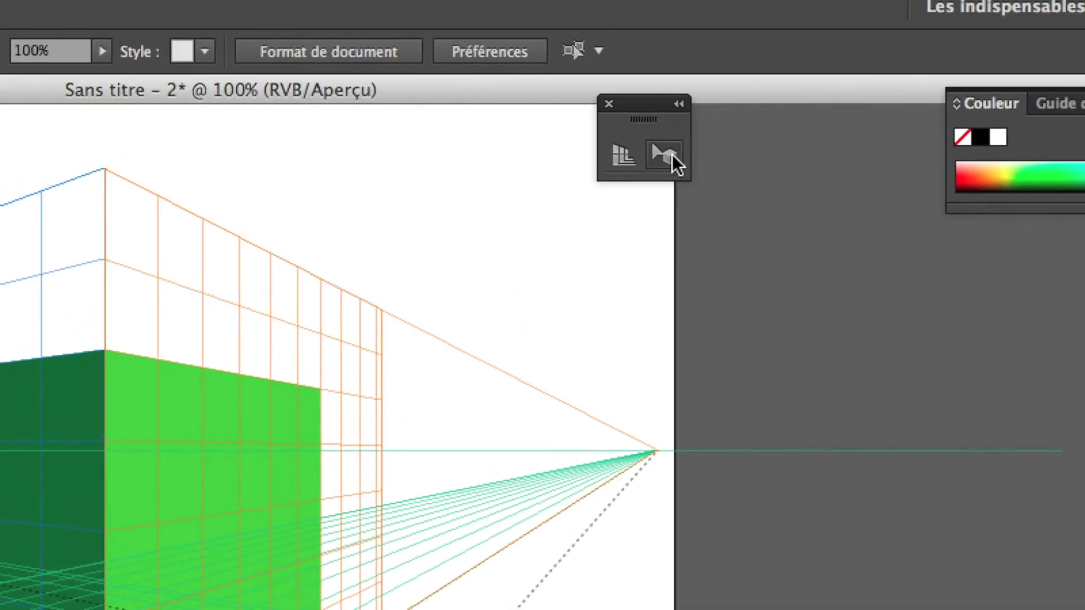
Step: Lower the light green rectangle's top edge below the horizon line to three grid rows high using Perspective Selection
click(671, 157)
click(221, 395)
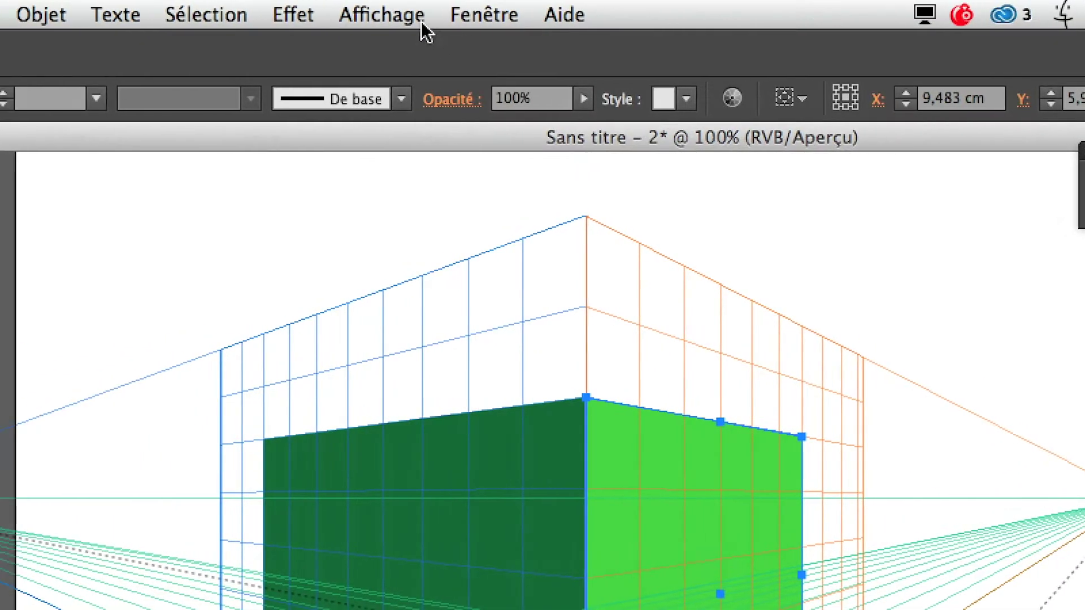
click(390, 15)
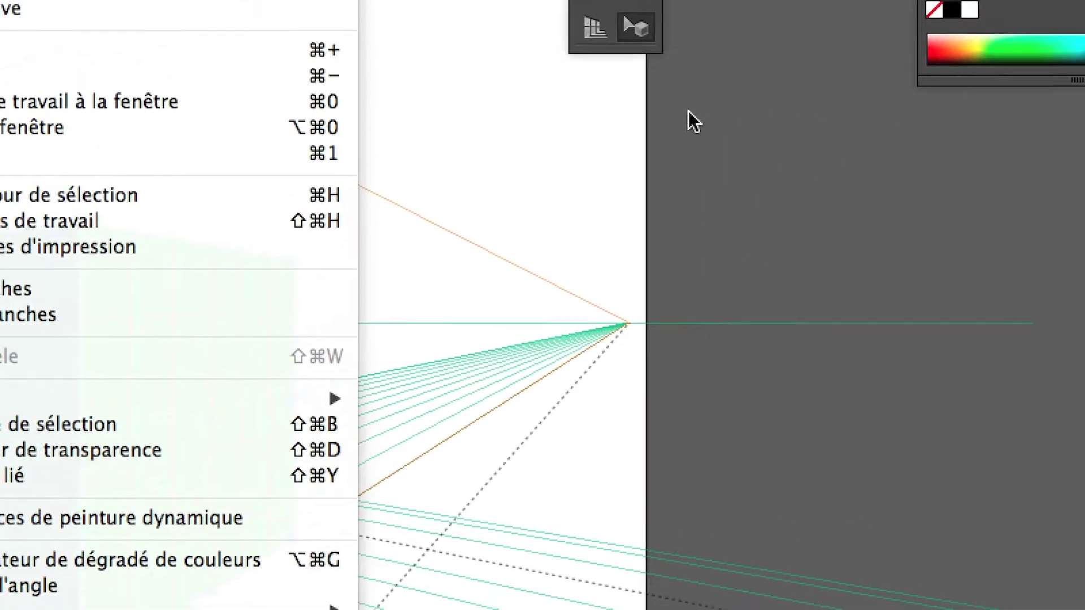
click(922, 64)
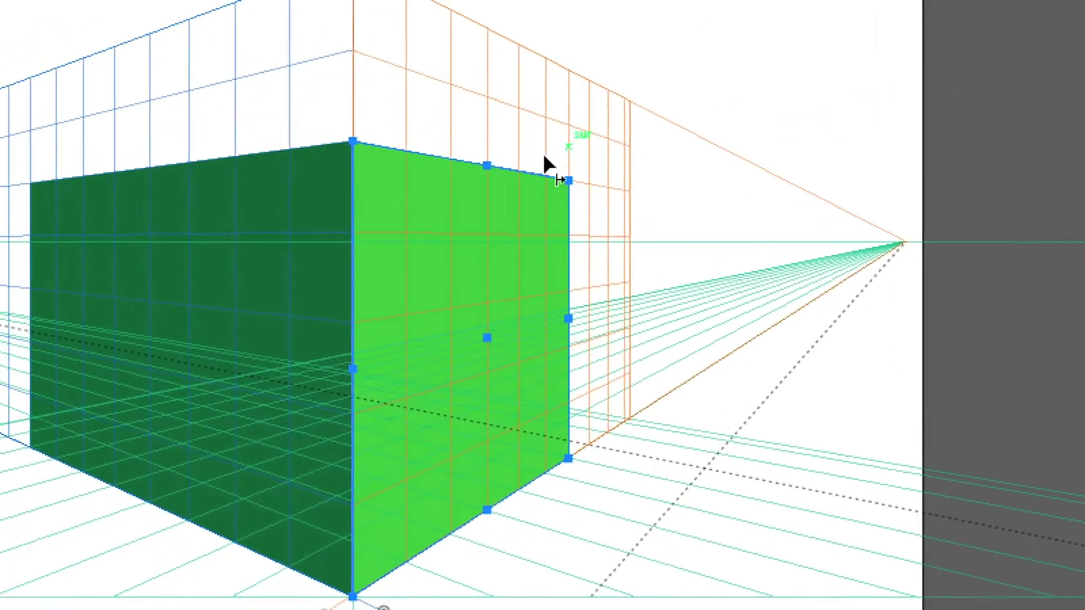
drag(525, 163, 528, 294)
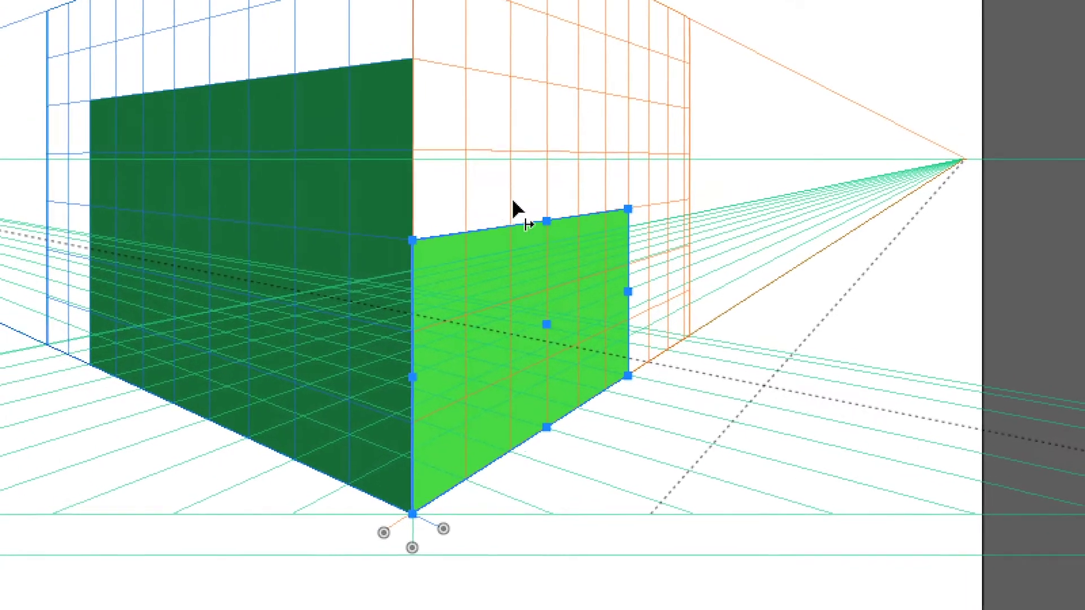
Step: Lower the dark green rectangle to two grid rows high, match the light green rectangle's top edge to it, and deselect
click(243, 100)
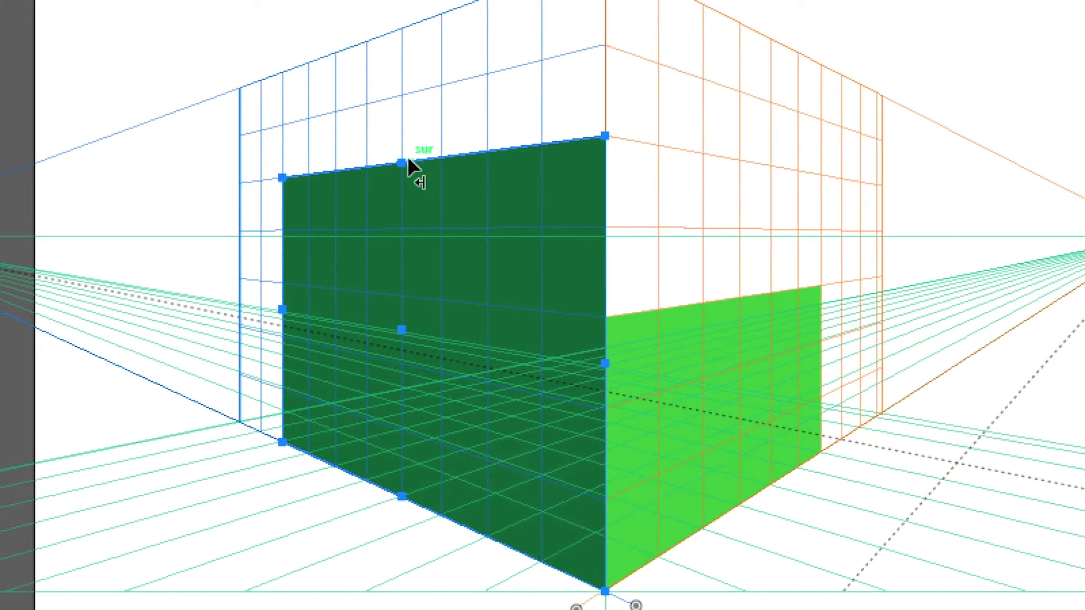
drag(223, 99, 209, 128)
drag(407, 183, 406, 376)
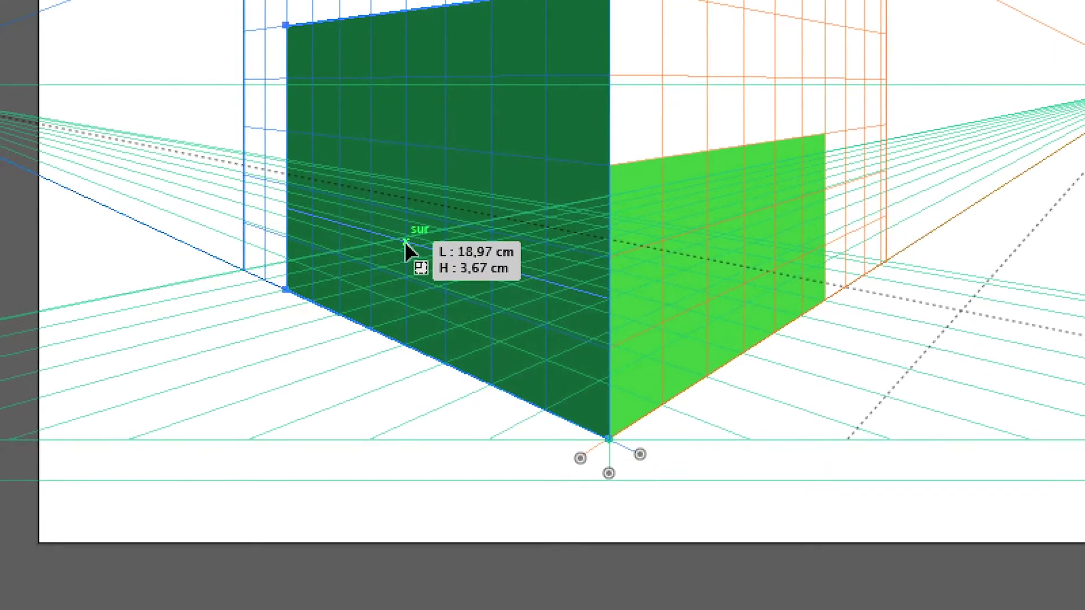
drag(406, 249, 412, 239)
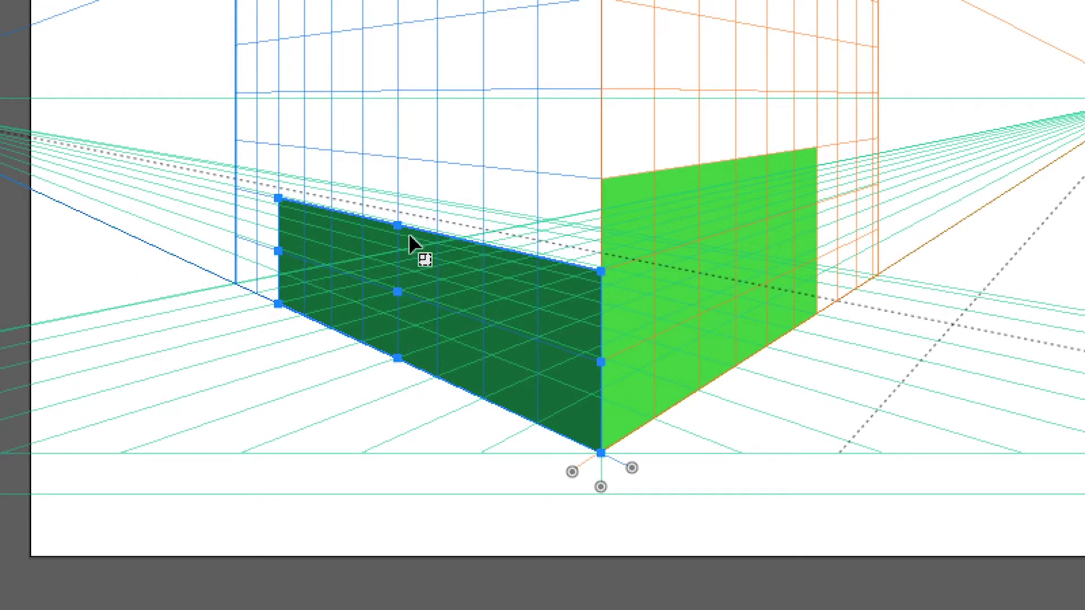
click(748, 158)
drag(516, 208, 516, 240)
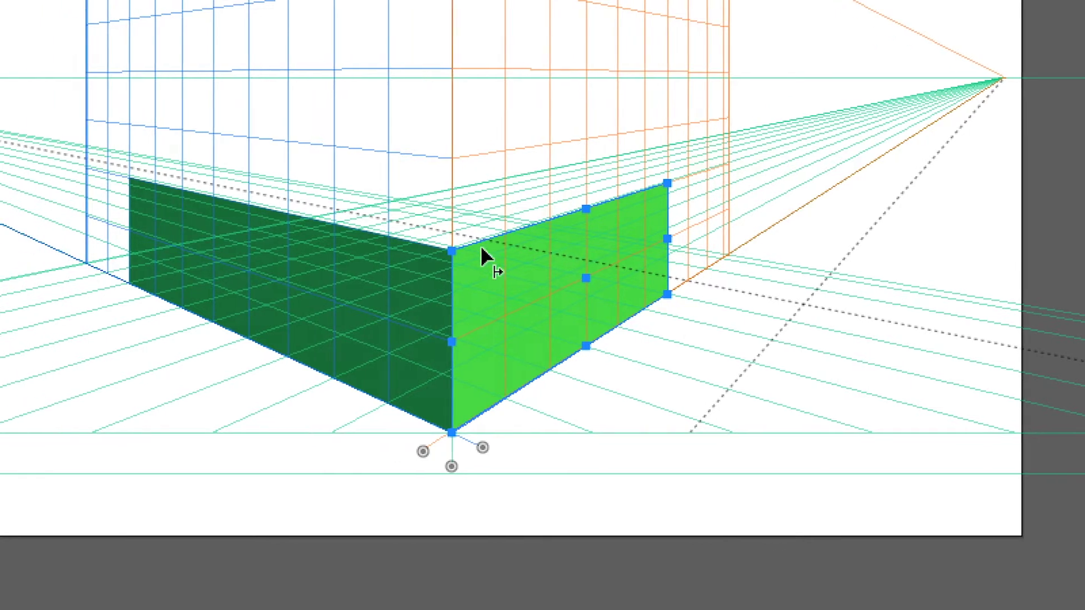
click(370, 294)
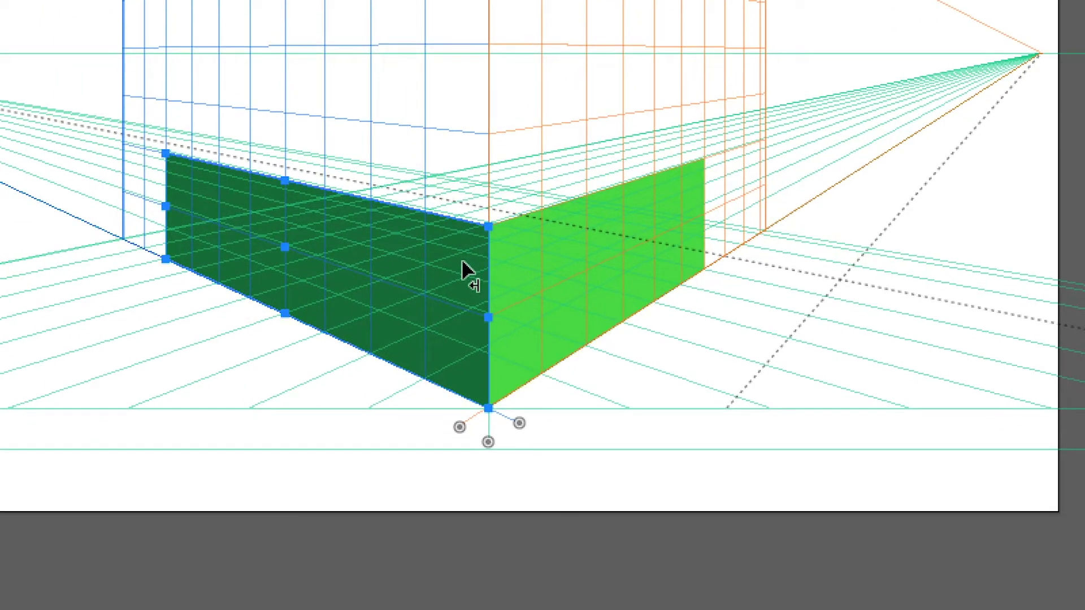
click(502, 266)
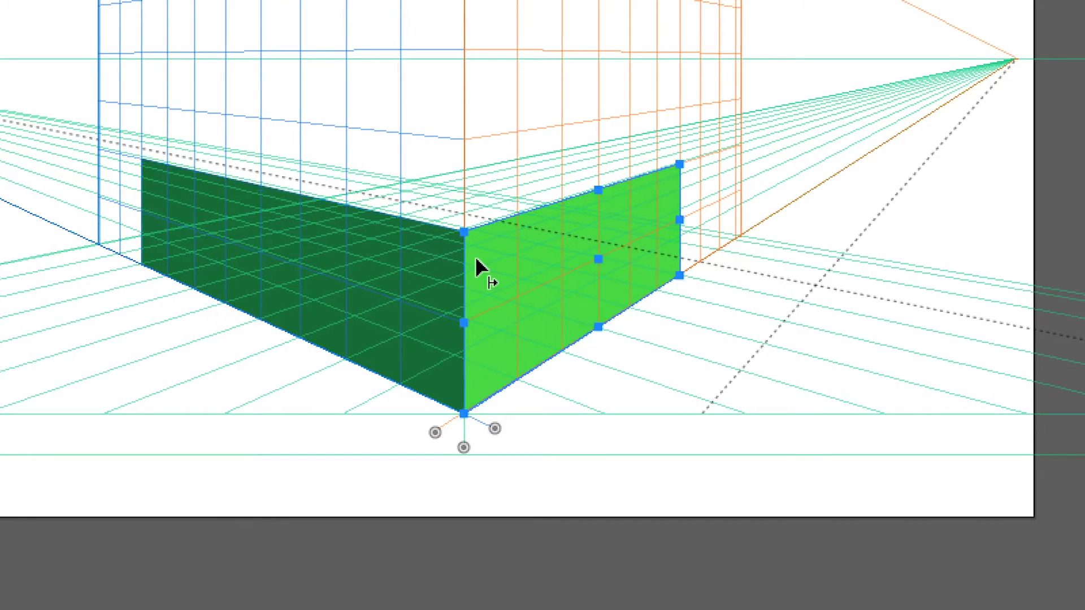
click(494, 485)
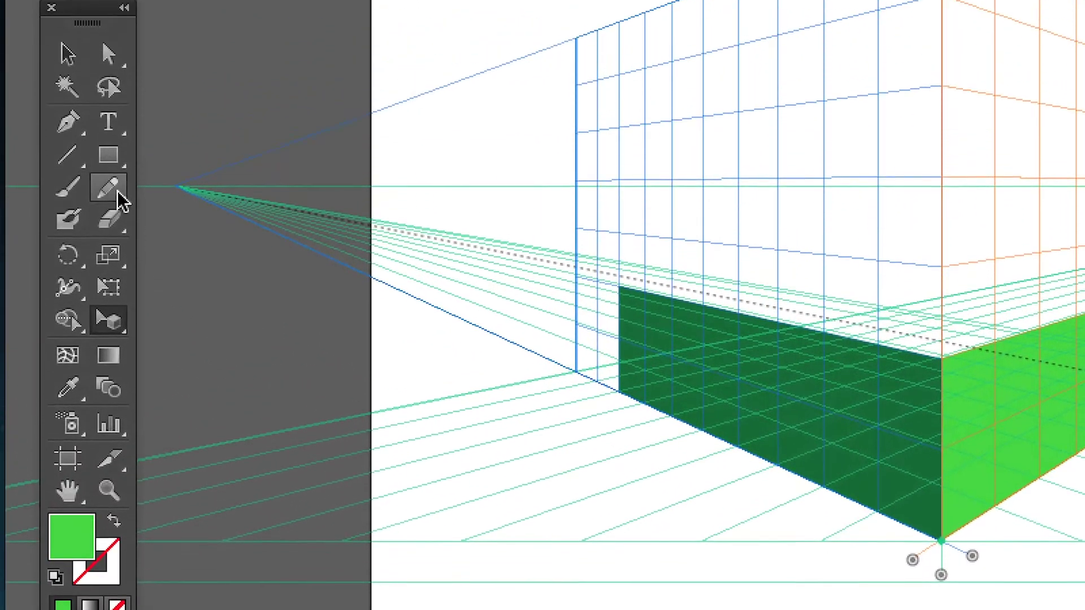
Step: Draw a rectangle about 38.94 by 29.21 cm on the horizontal grid plane as the top face joining both side rectangles
click(108, 156)
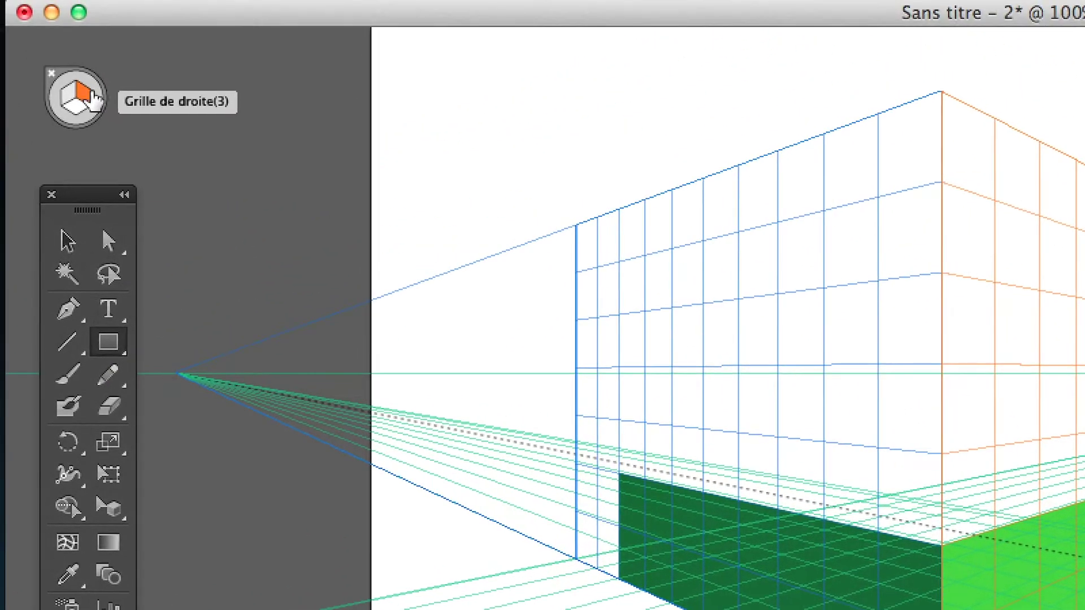
click(80, 109)
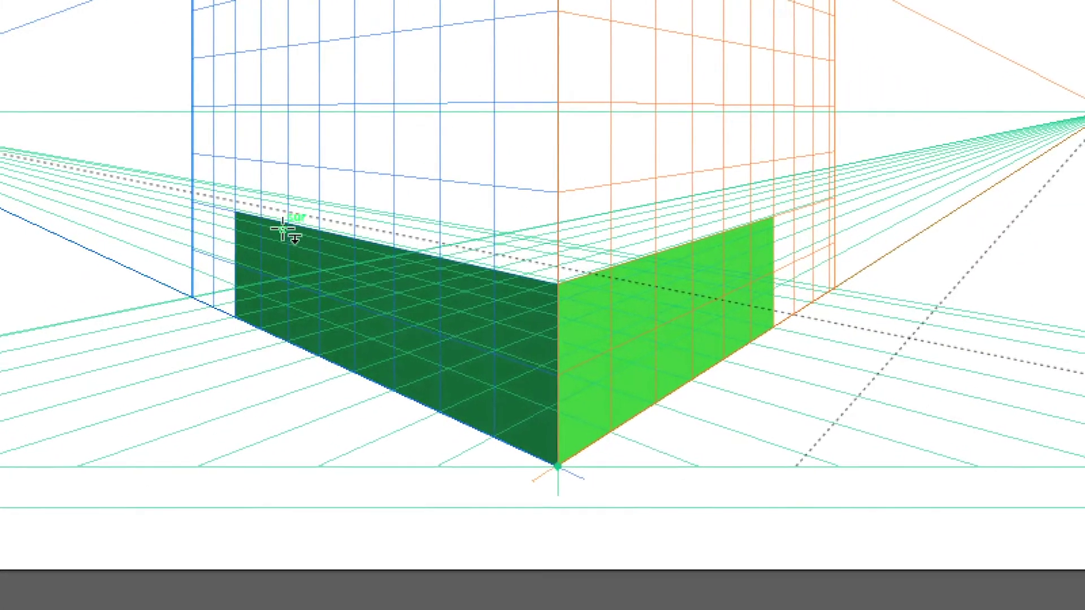
drag(265, 226, 537, 231)
drag(420, 224, 453, 224)
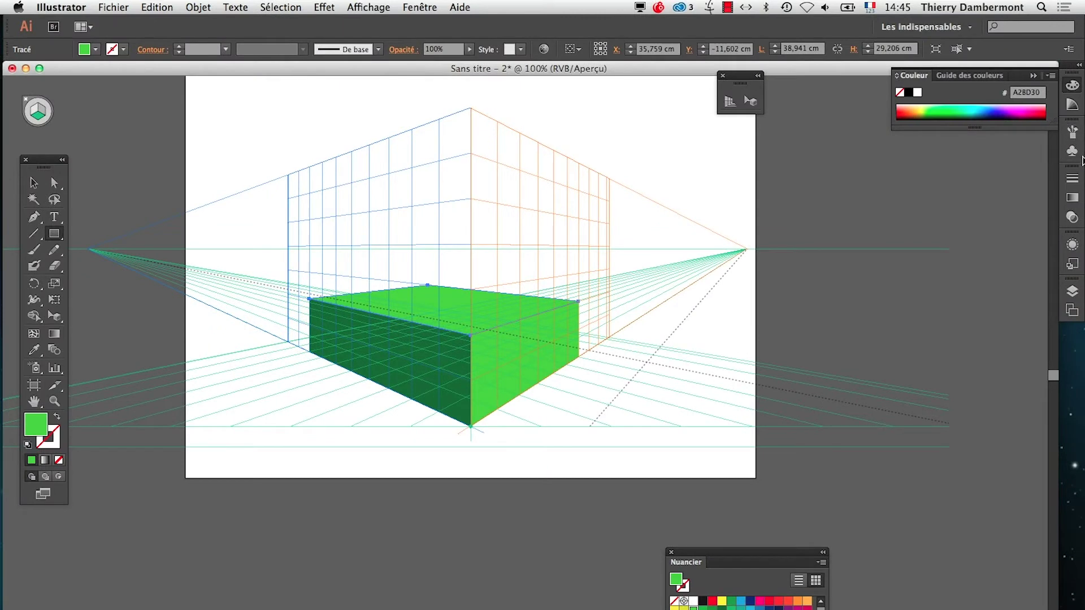
Step: Fill the top face with the yellow swatch C=20 M=0 J=100 N=0 and move the Nuancier panel clear of the artboard
drag(734, 552, 747, 258)
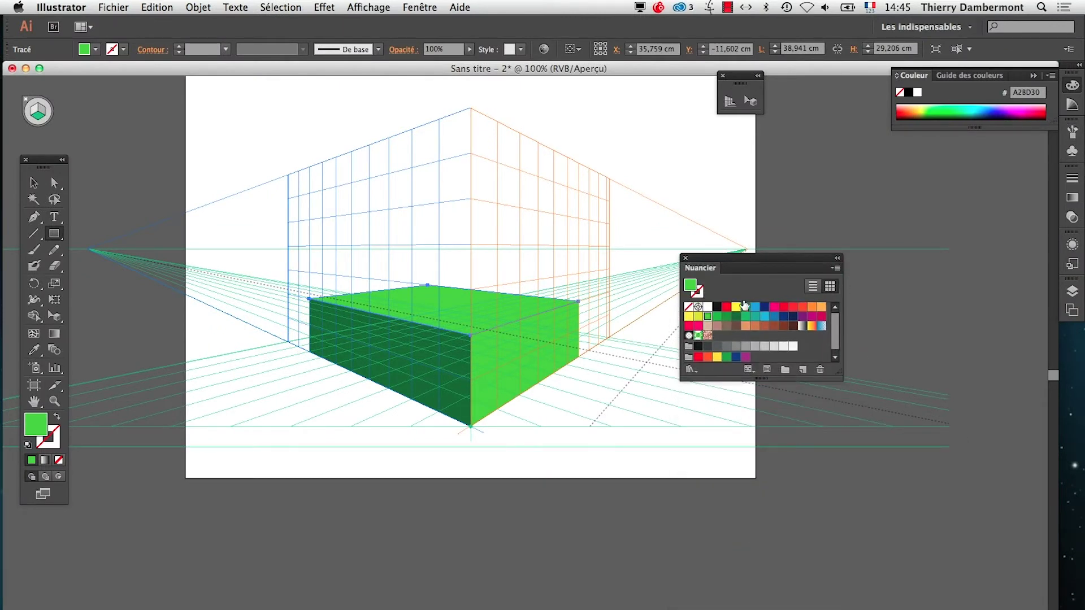
click(812, 316)
click(822, 317)
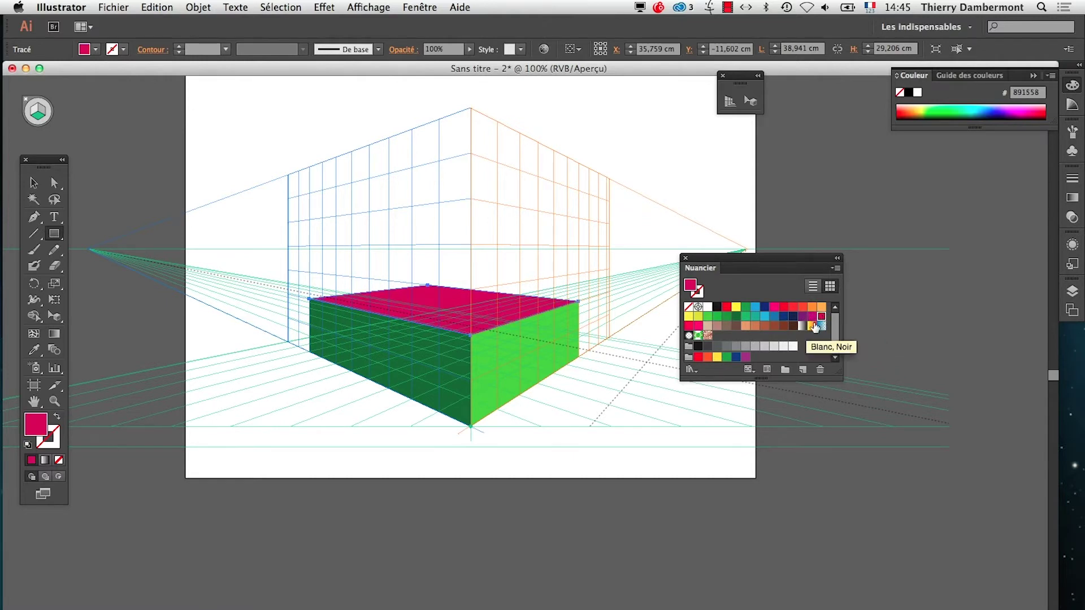
click(698, 317)
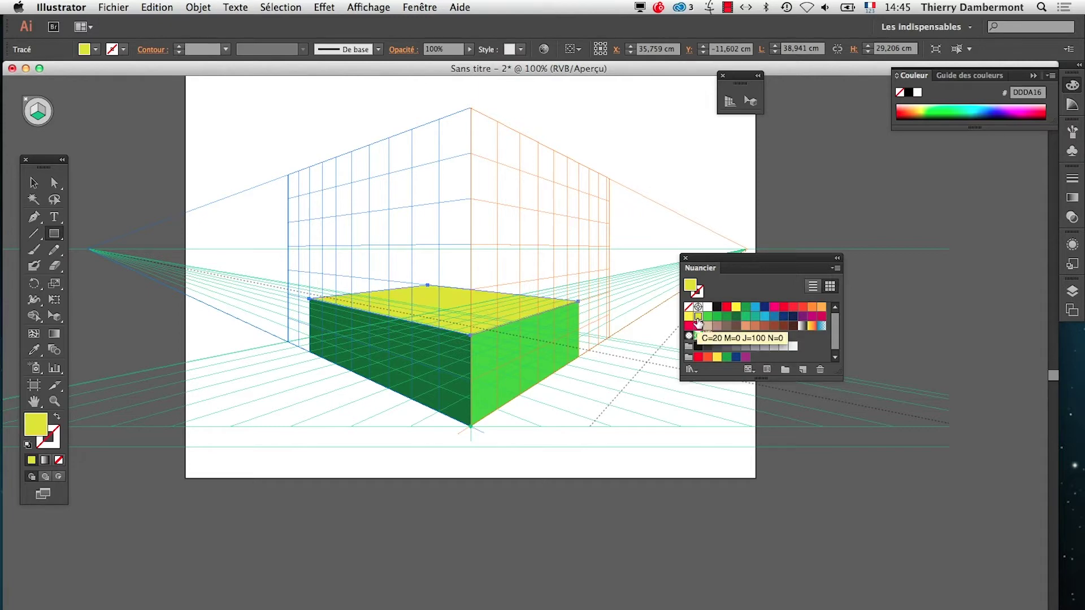
drag(717, 264, 856, 264)
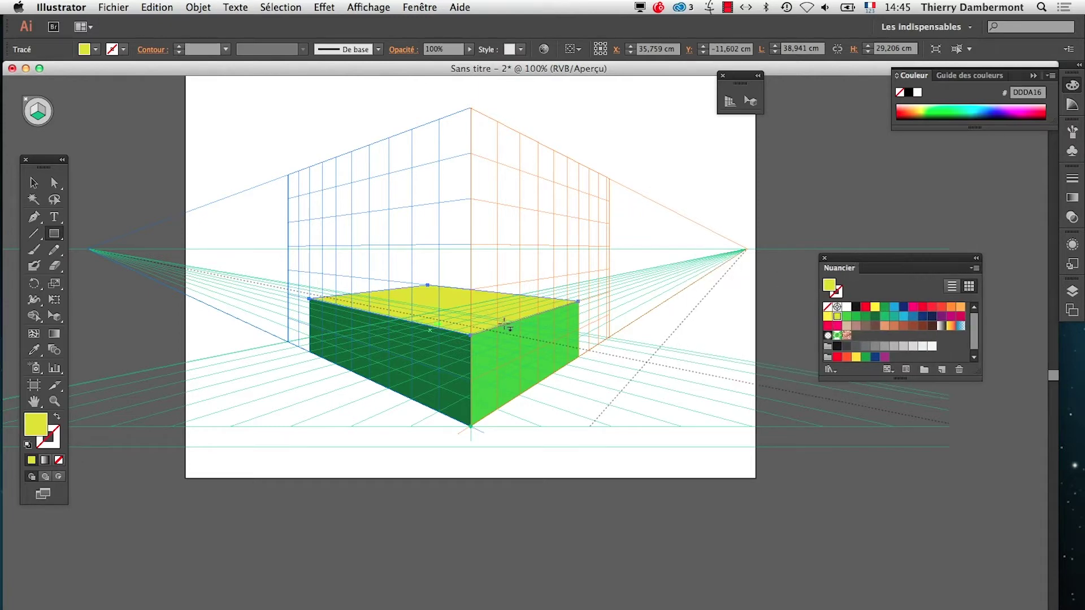
Step: Inspect where the yellow top face meets the two side rectangles up close and move the Nuancier panel clear of the box
scroll(427, 330, up, 3)
drag(861, 257, 921, 445)
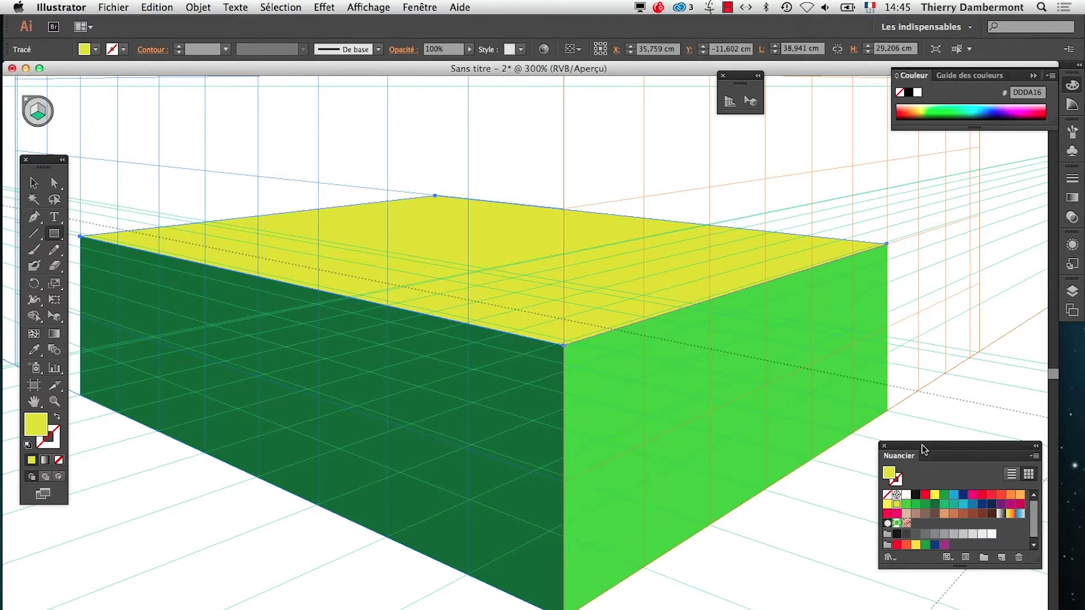
scroll(718, 399, down, 1)
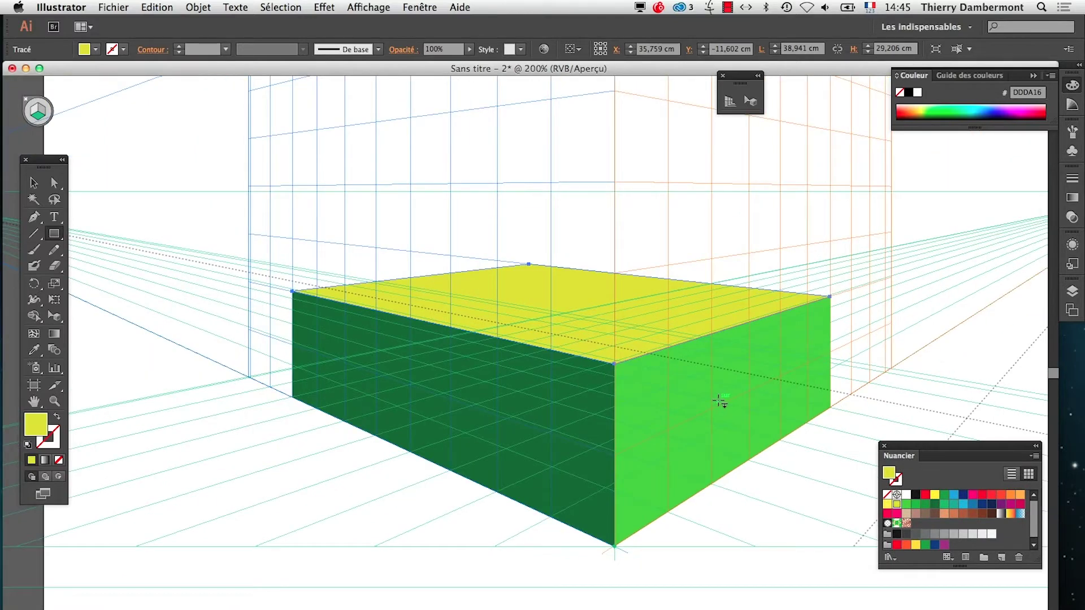
scroll(619, 424, down, 1)
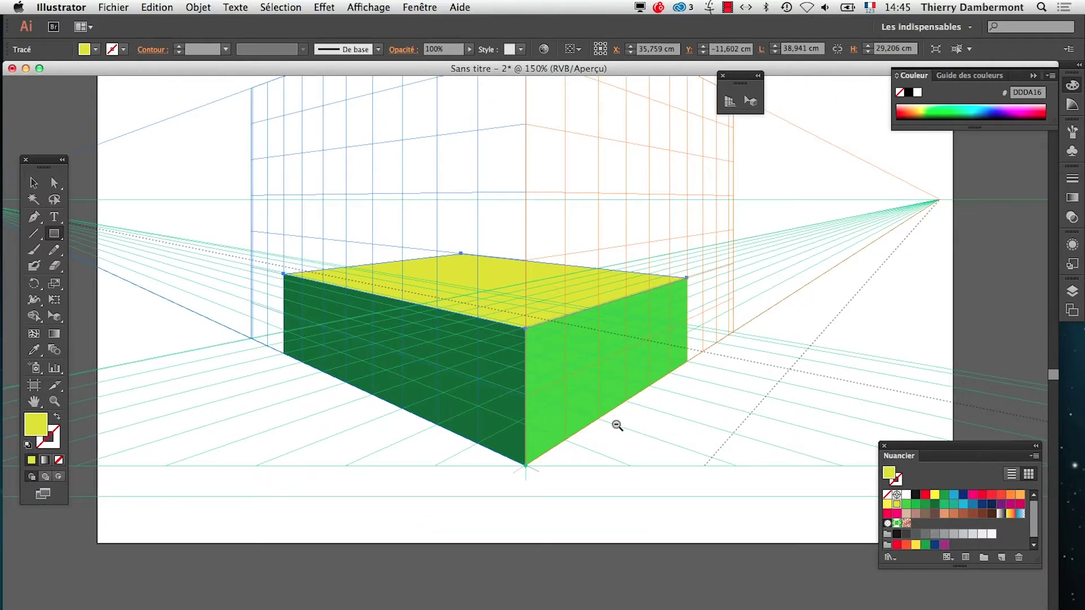
scroll(619, 425, down, 1)
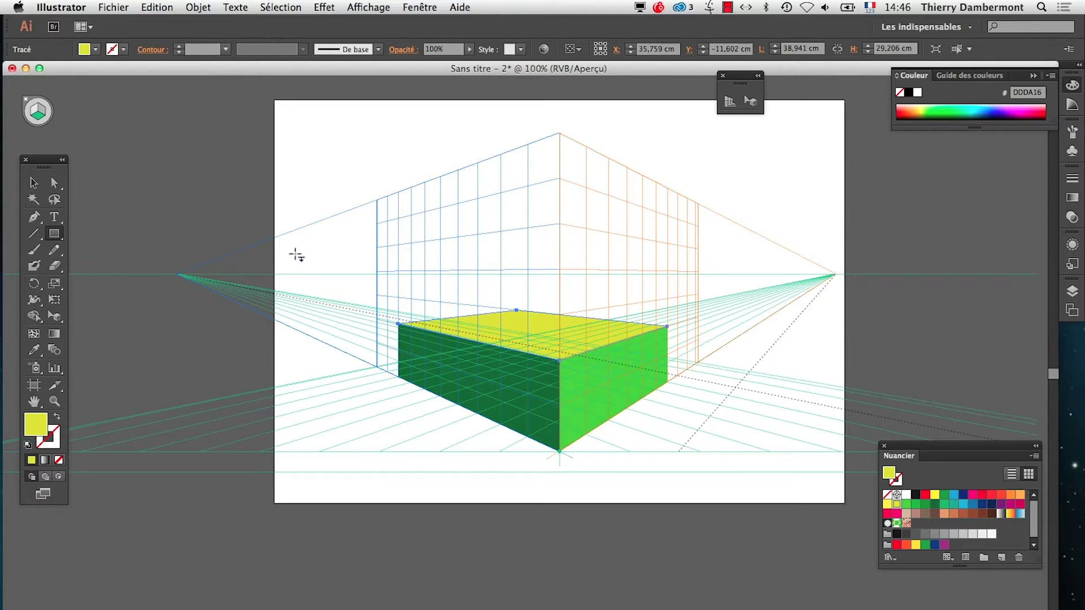
Step: Try shifting the left vanishing point inward along the horizon with the Perspective Grid tool and undo the move
click(369, 6)
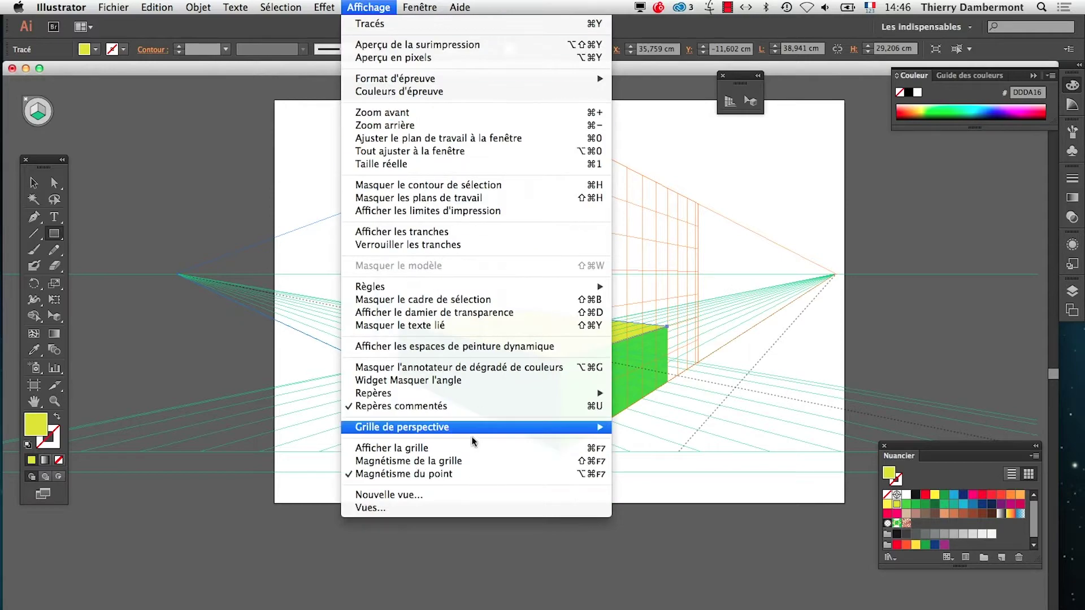
mouse_move(472, 429)
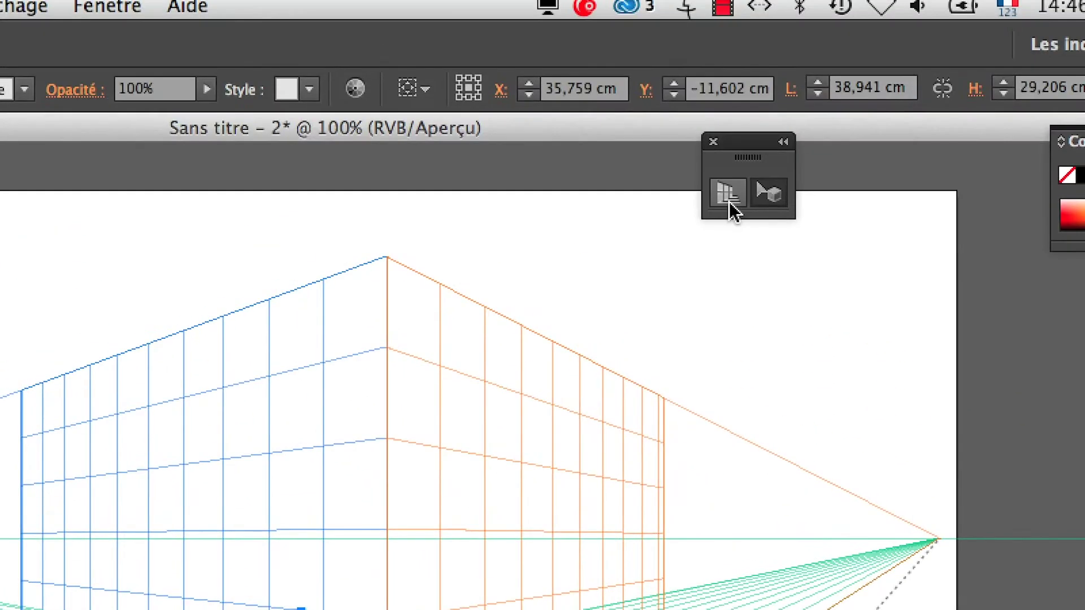
click(729, 75)
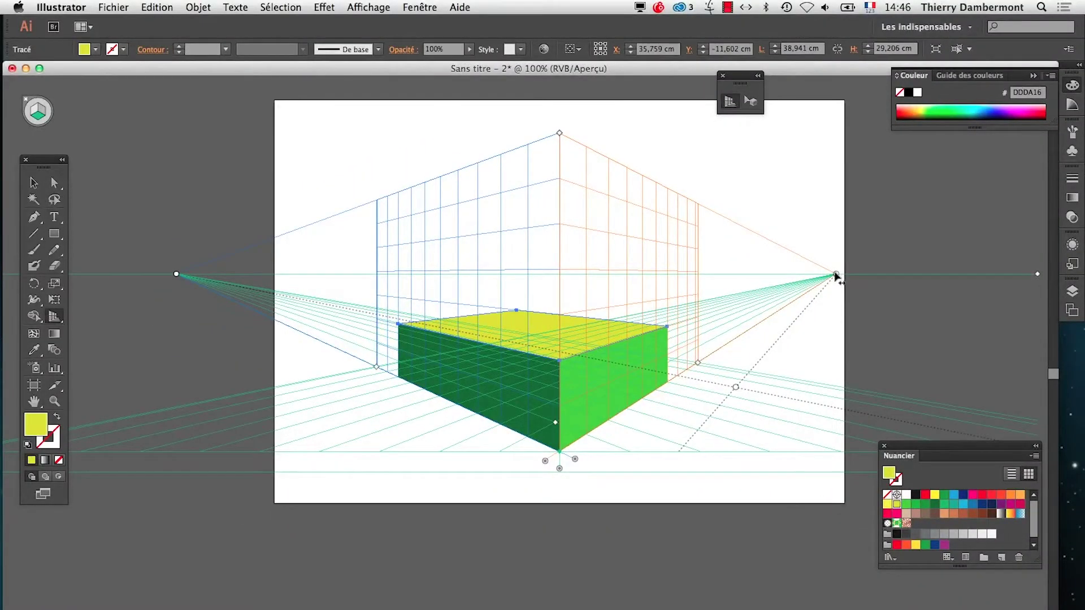
drag(177, 275, 330, 273)
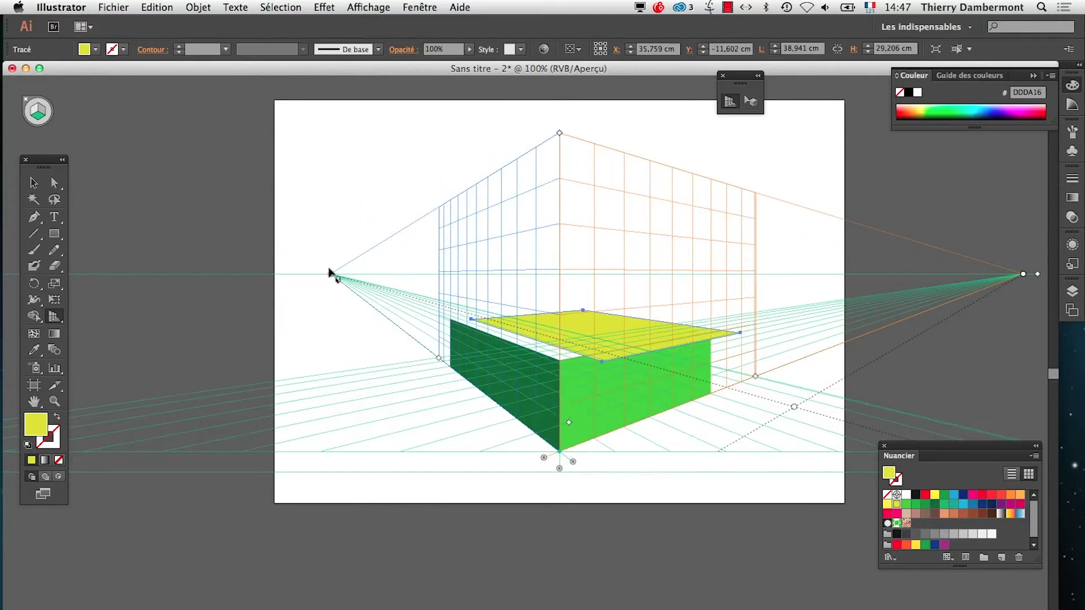
click(631, 363)
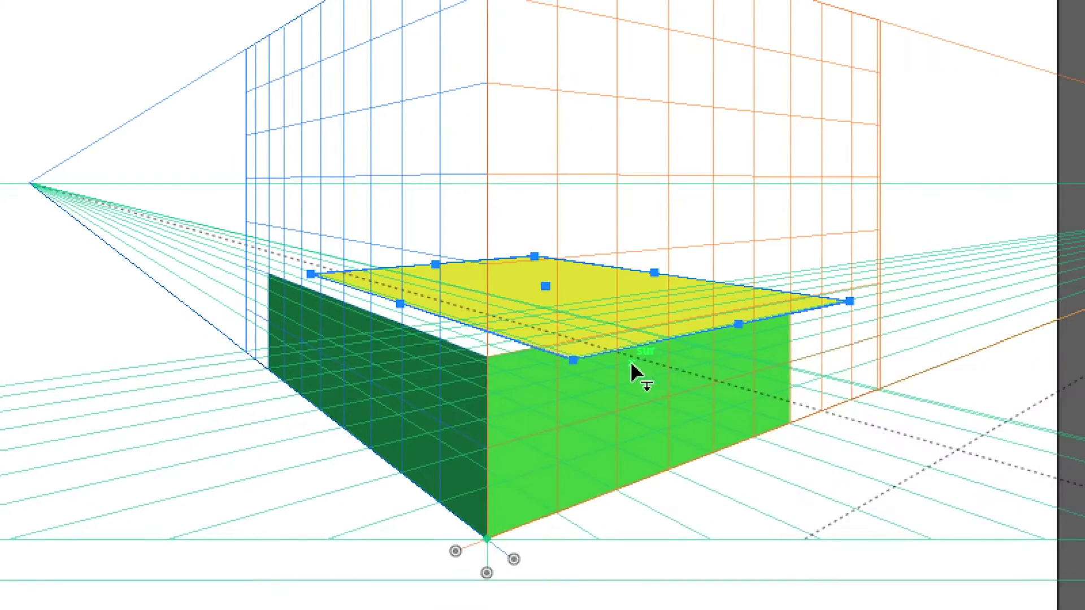
key(shift+p)
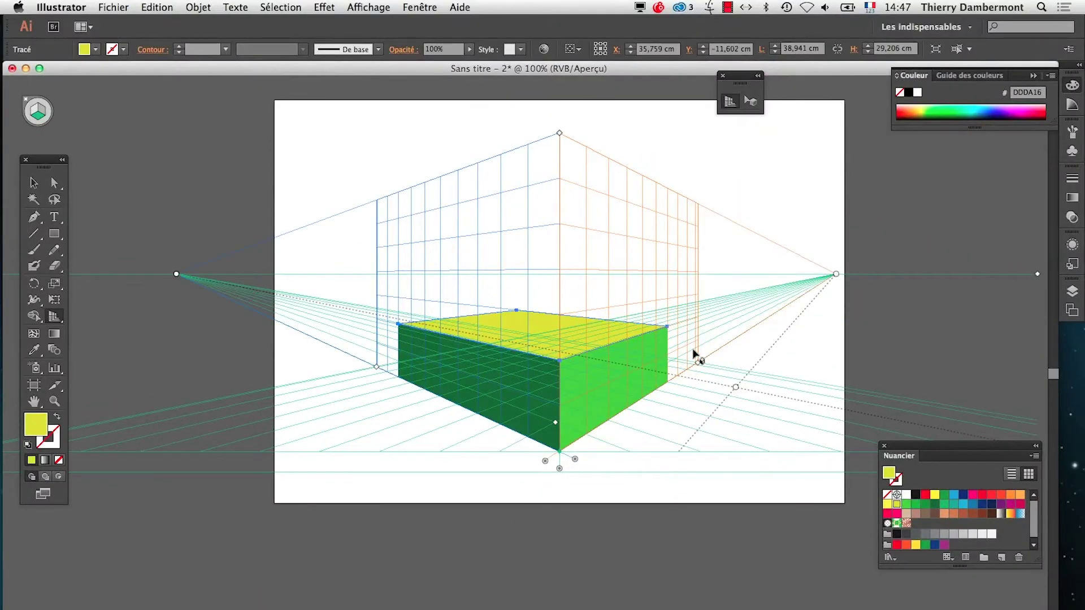
Step: Test moving the right and left vanishing points inward along the horizon one at a time, undoing each move
drag(837, 275, 620, 279)
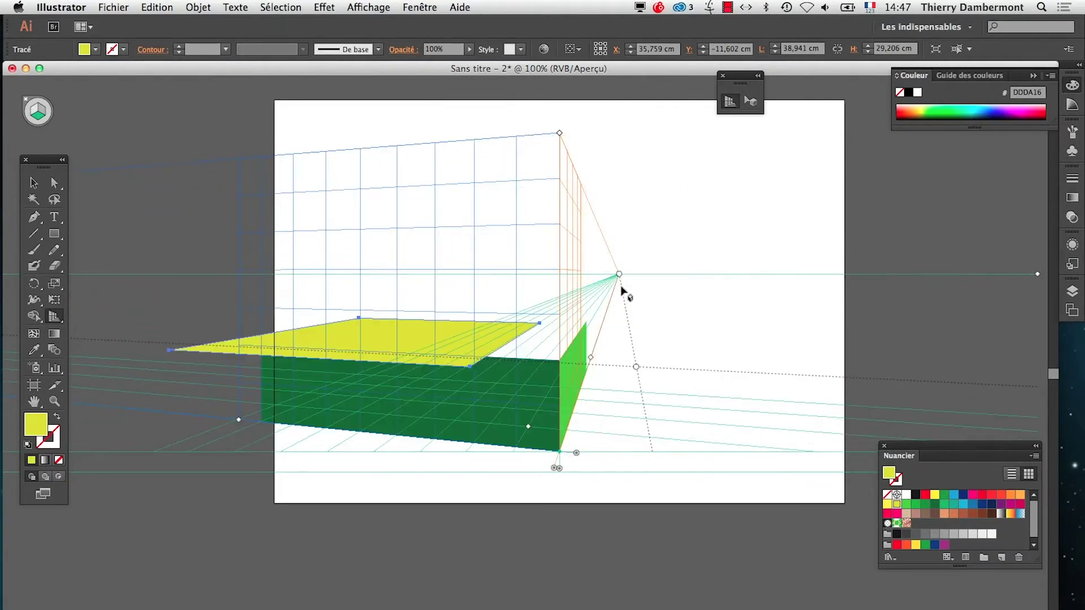
key(super+z)
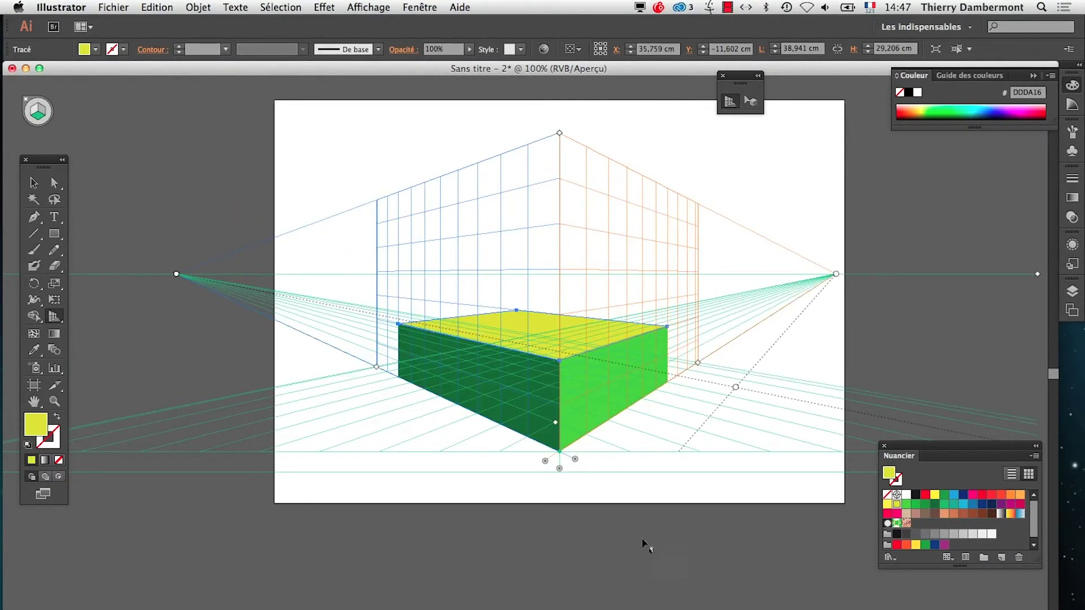
drag(176, 275, 379, 274)
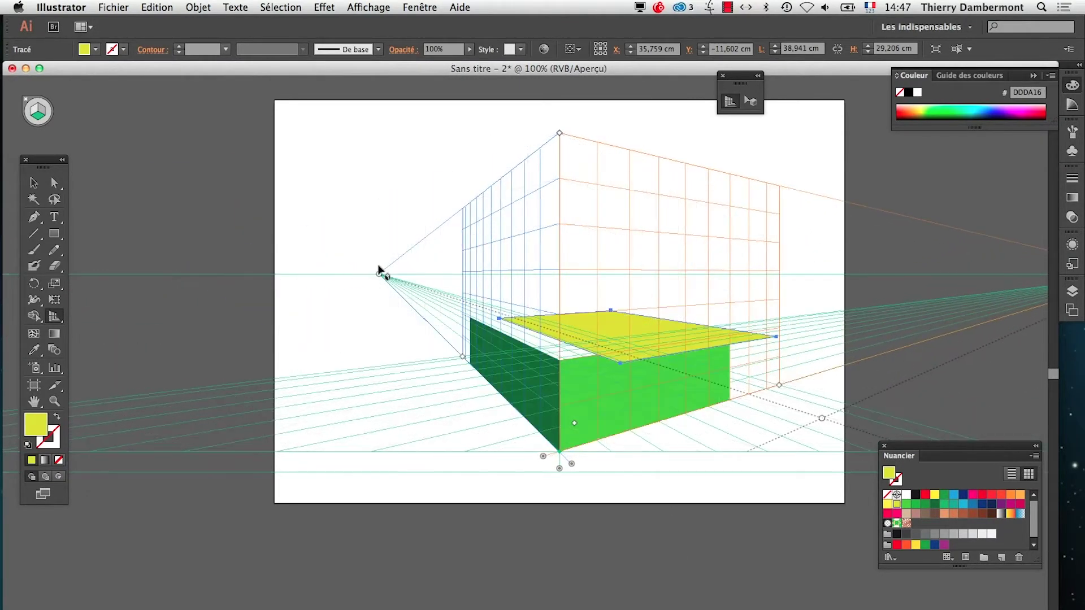
key(super+z)
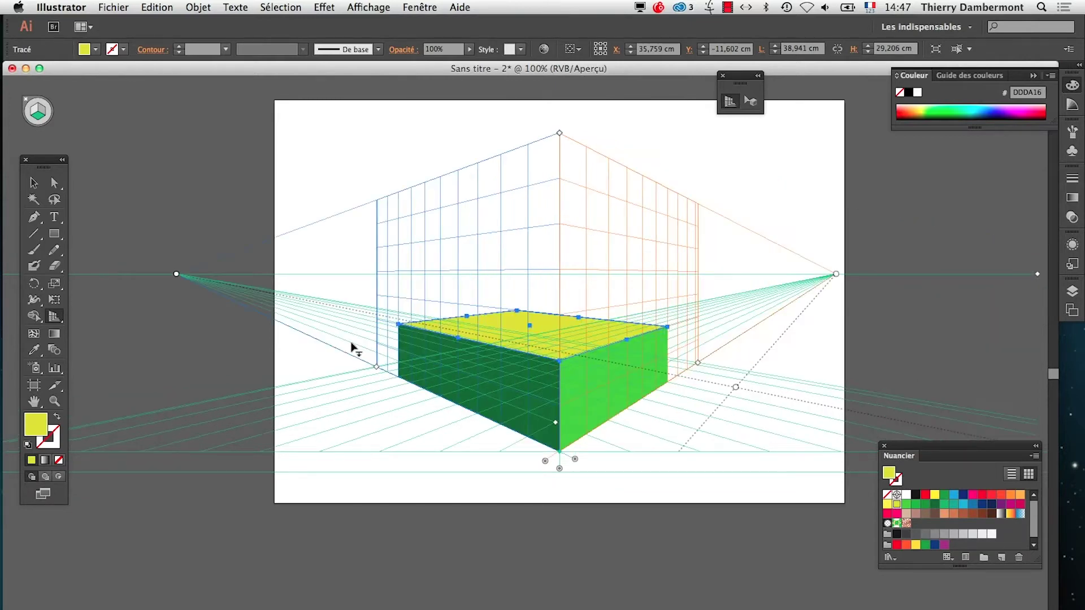
drag(838, 274, 659, 275)
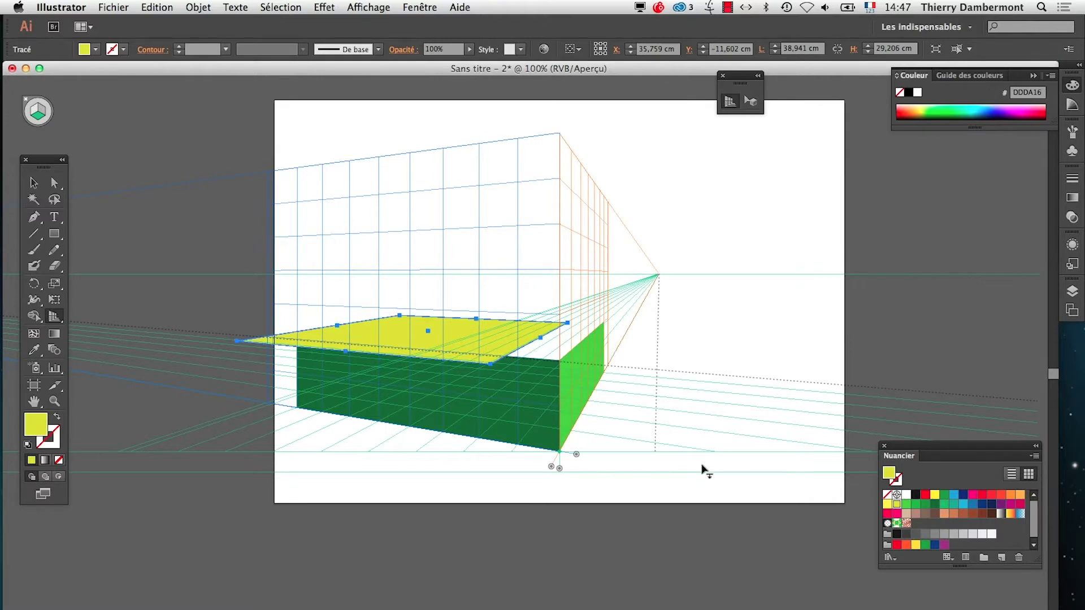
key(super+z)
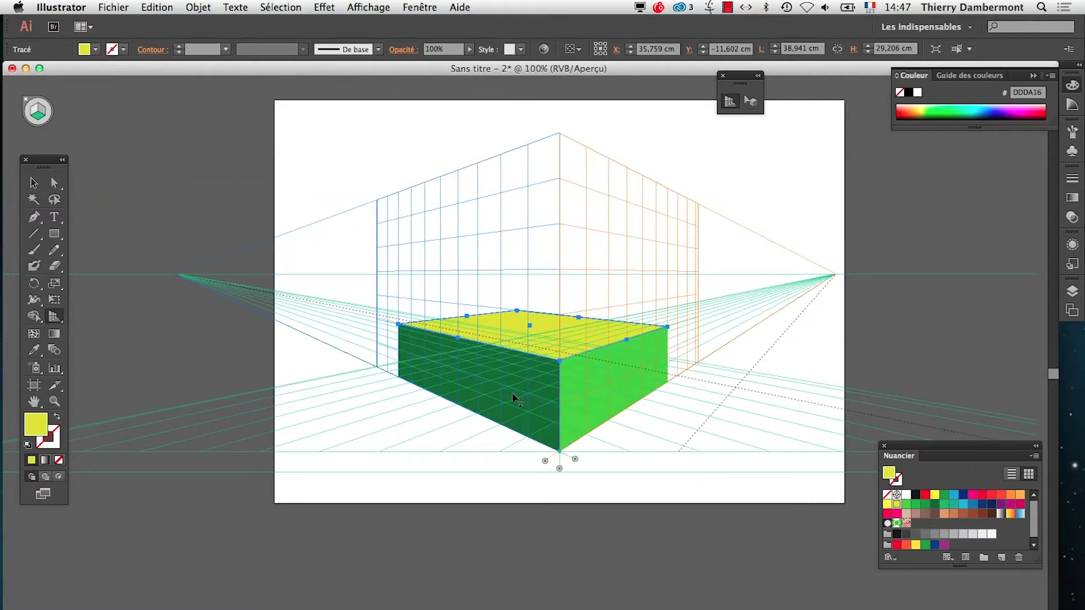
Step: Switch to TextEdit, correct "pus" to "plus" in the sentence "Nous expliquerons pourquoi un peu plus loin", and save the document
key(super+Tab)
click(484, 341)
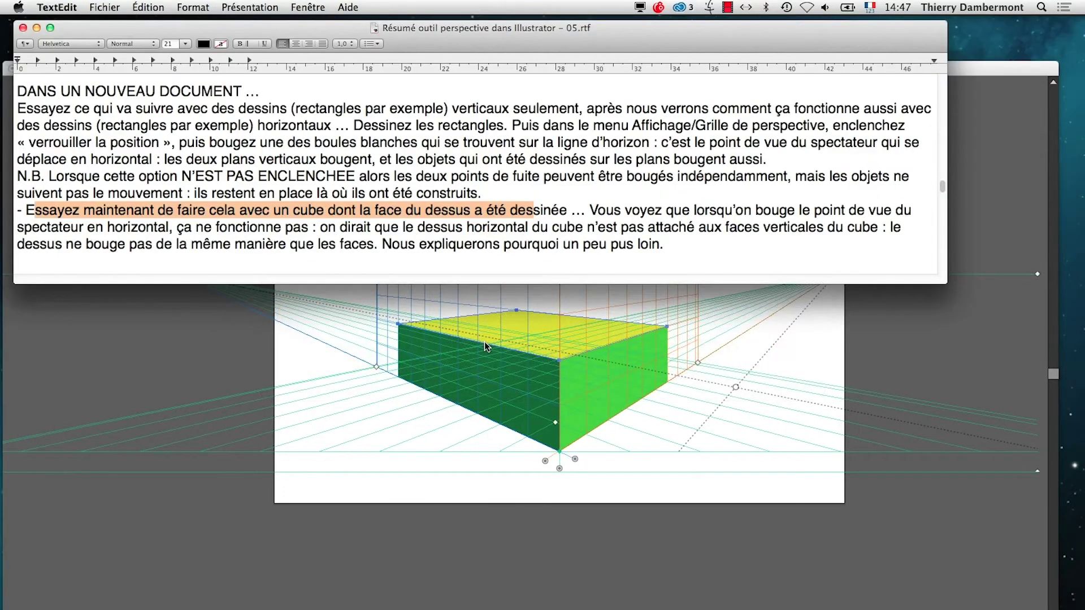
click(566, 252)
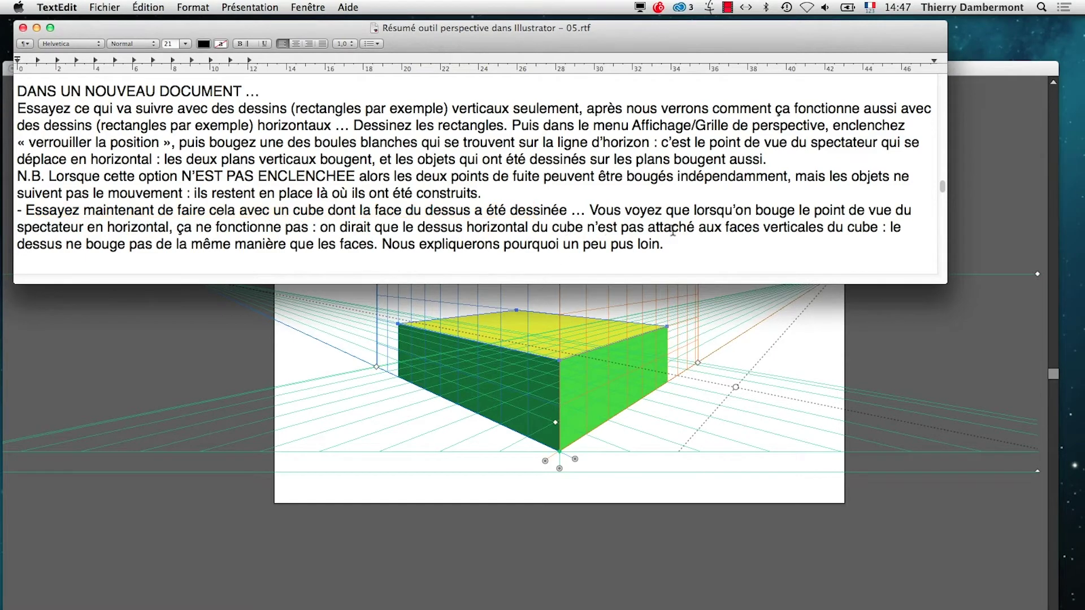
drag(374, 227, 633, 245)
click(631, 245)
click(618, 245)
text(l)
key(super+s)
Step: Read the DESSIN AVANCé section's first paragraph on matching the horizontal perspective grid to a drawn object
scroll(595, 244, down, 2)
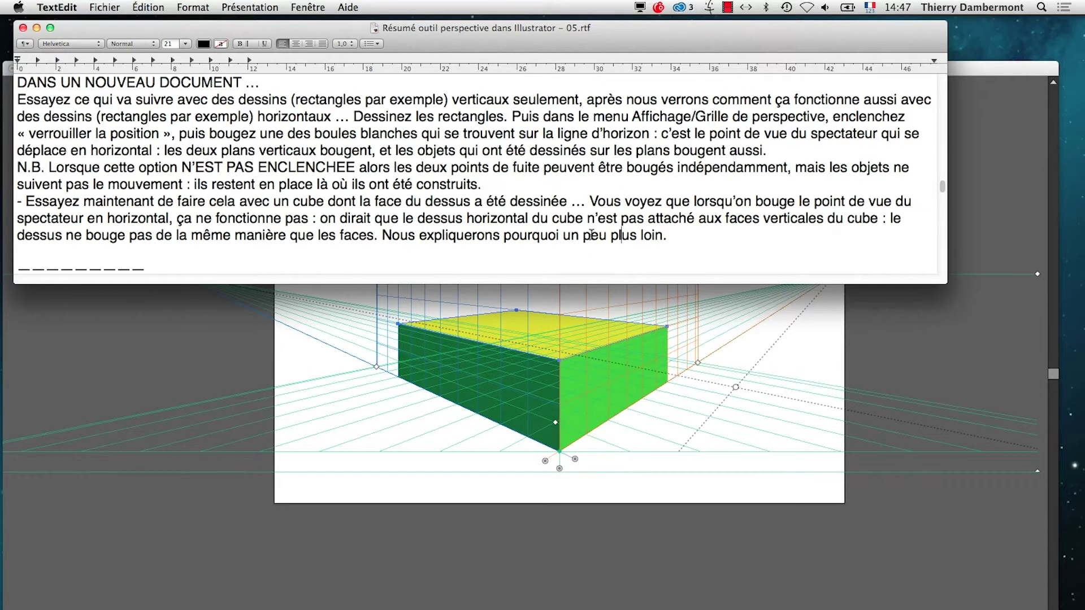
scroll(592, 236, down, 5)
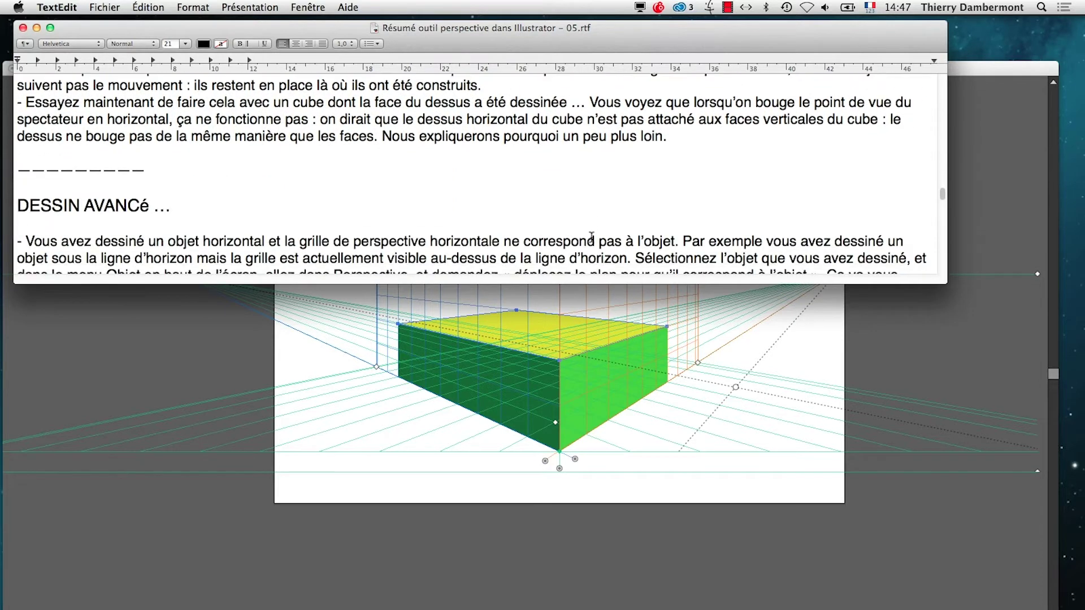
scroll(592, 239, down, 3)
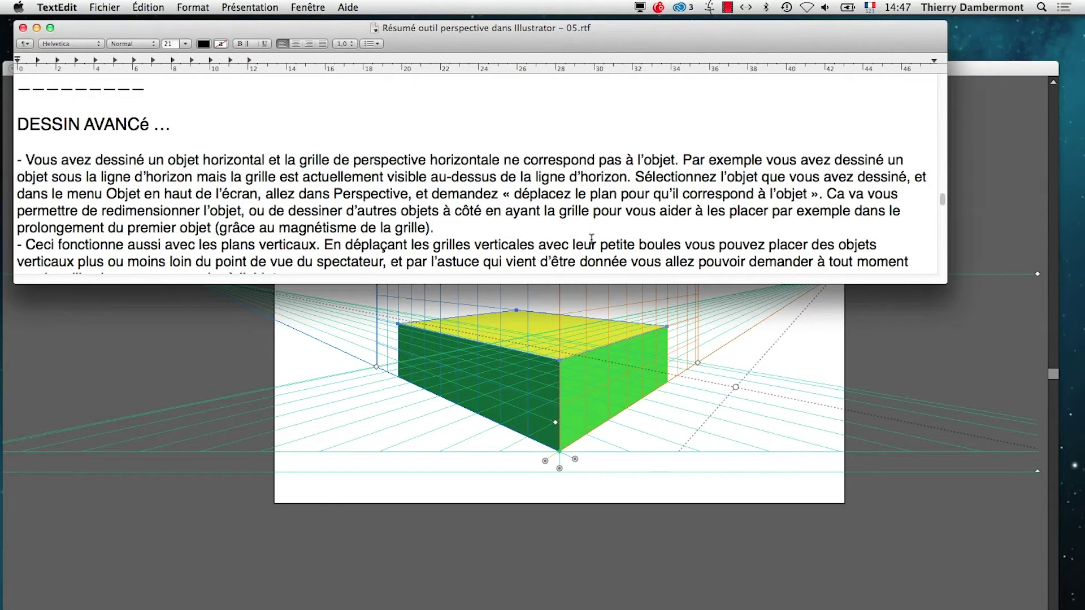
scroll(592, 239, down, 2)
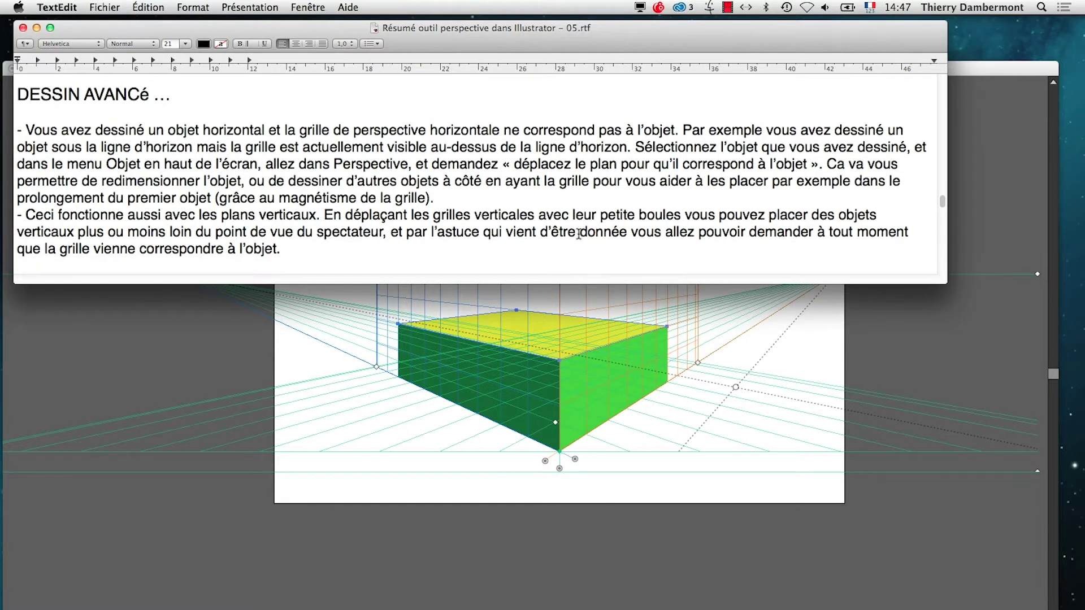
scroll(579, 234, down, 1)
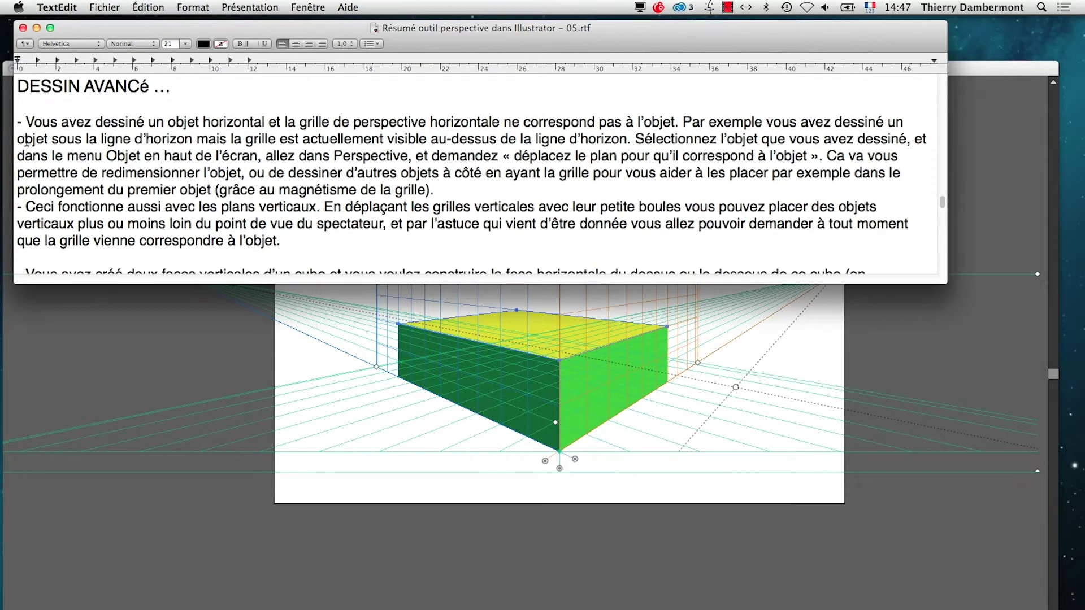
drag(51, 122, 648, 122)
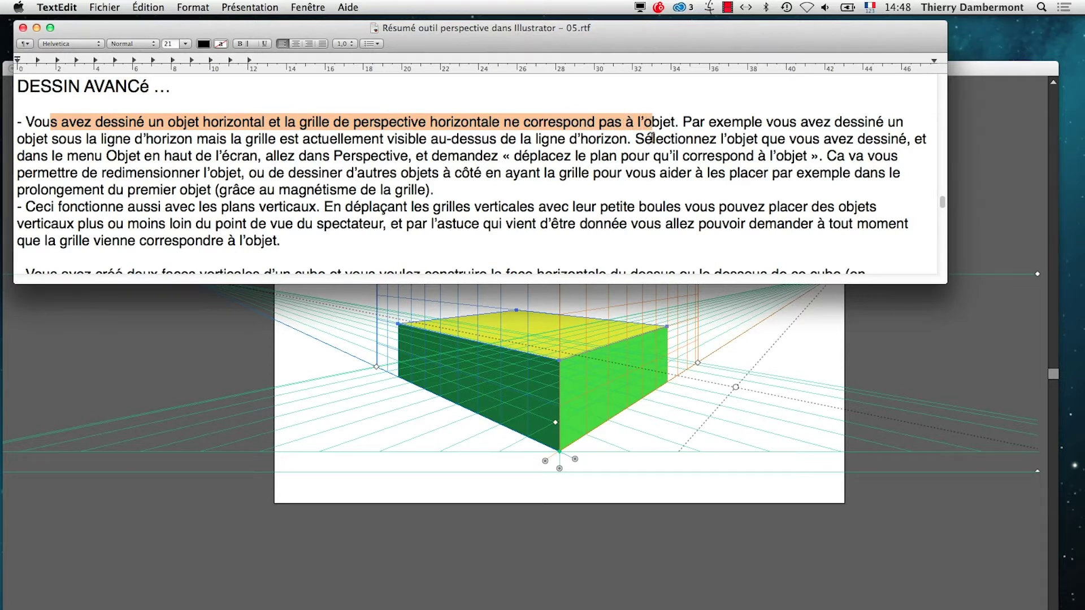
drag(723, 123, 597, 142)
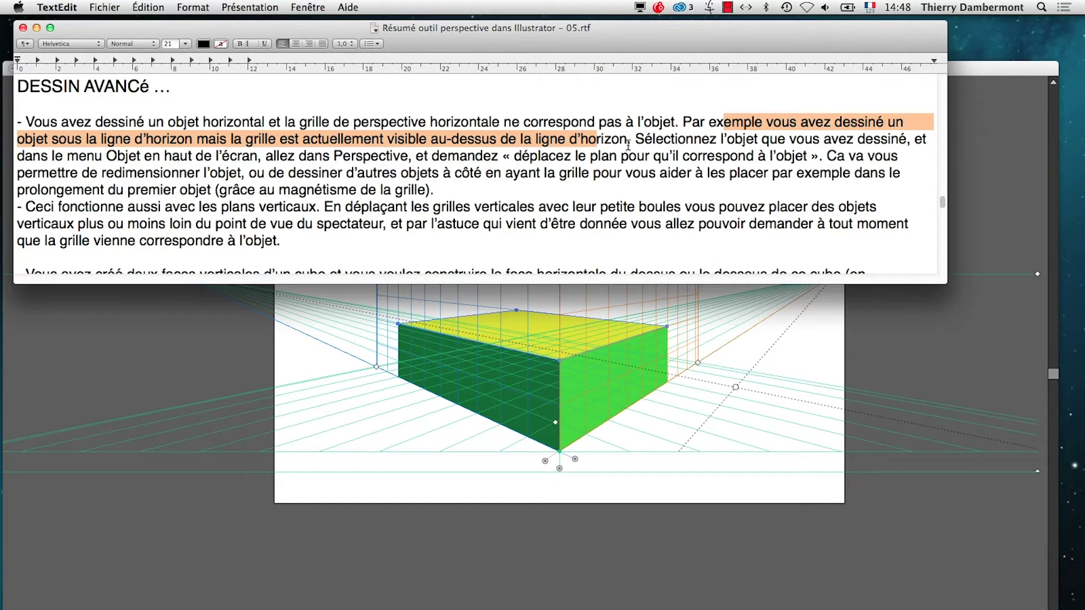
Step: Switch to Illustrator, deselect the top face, and draw a rectangle about 182.01 by 51.67 cm on the horizontal plane above the horizon
click(575, 351)
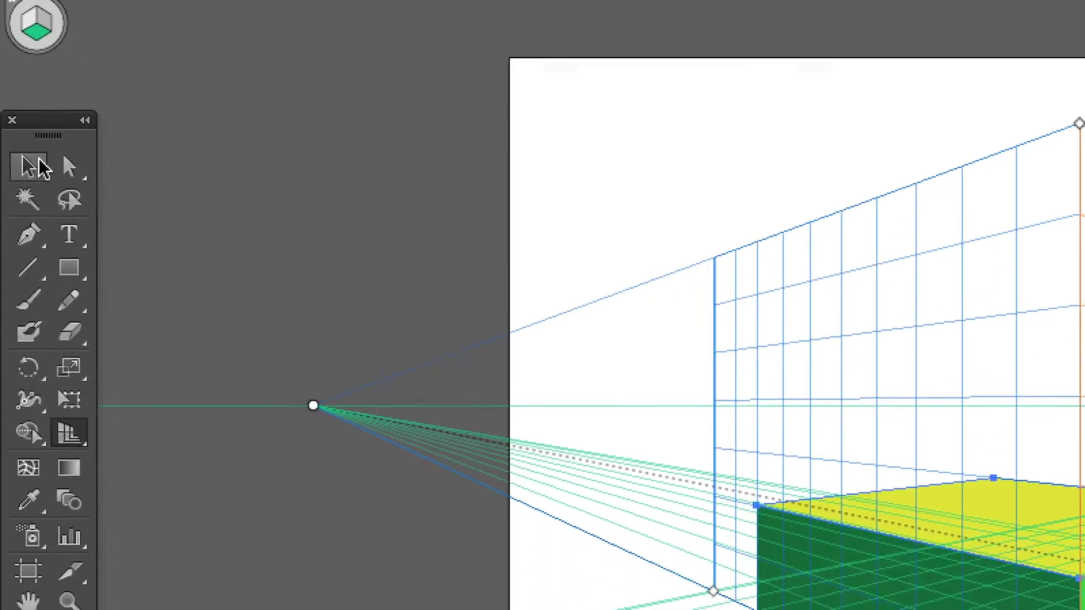
click(71, 351)
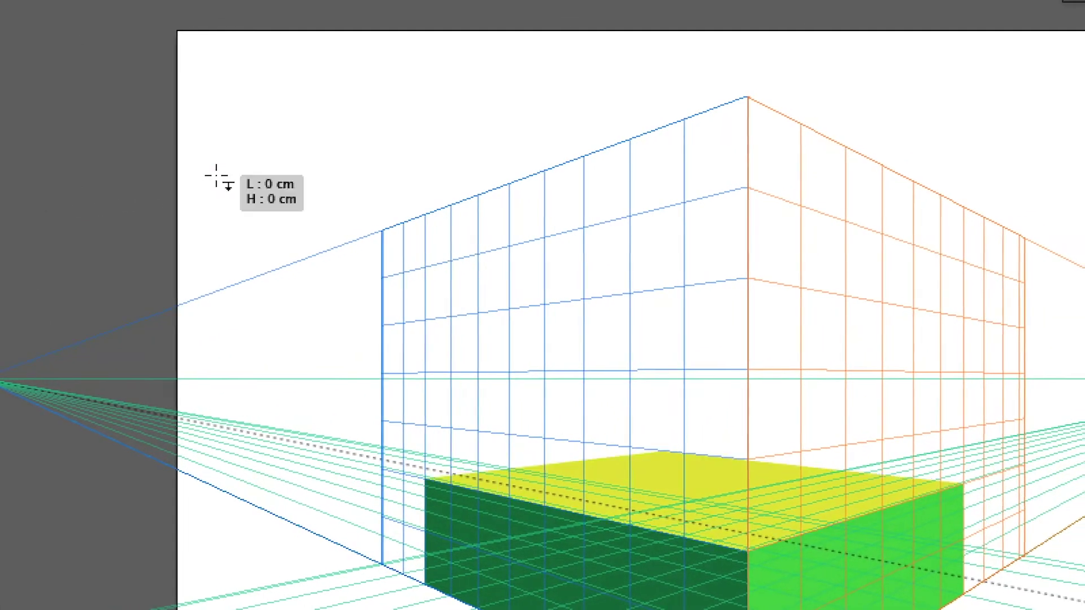
drag(523, 133, 713, 180)
drag(281, 193, 240, 234)
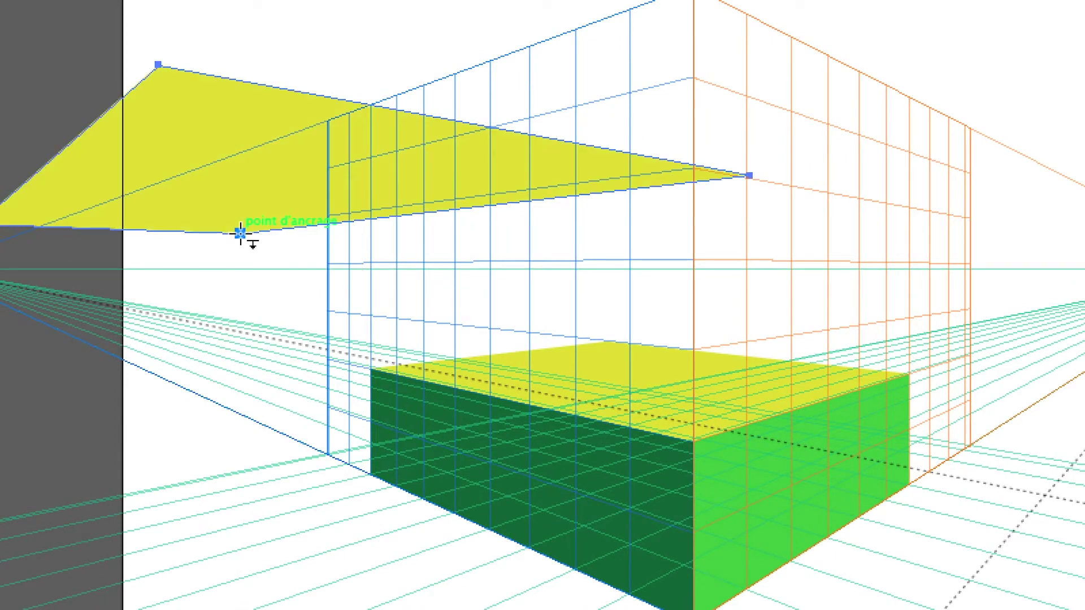
Step: Reposition the new yellow rectangle above the horizon to about X 112.62 cm, Y -8.15 cm using Perspective Selection
key(shift+v)
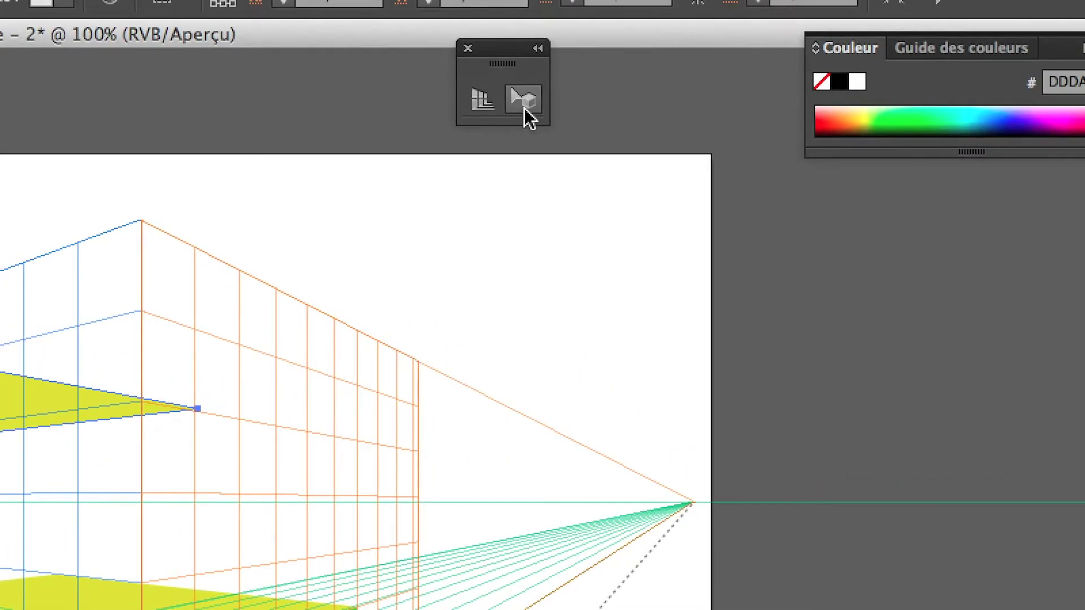
click(523, 108)
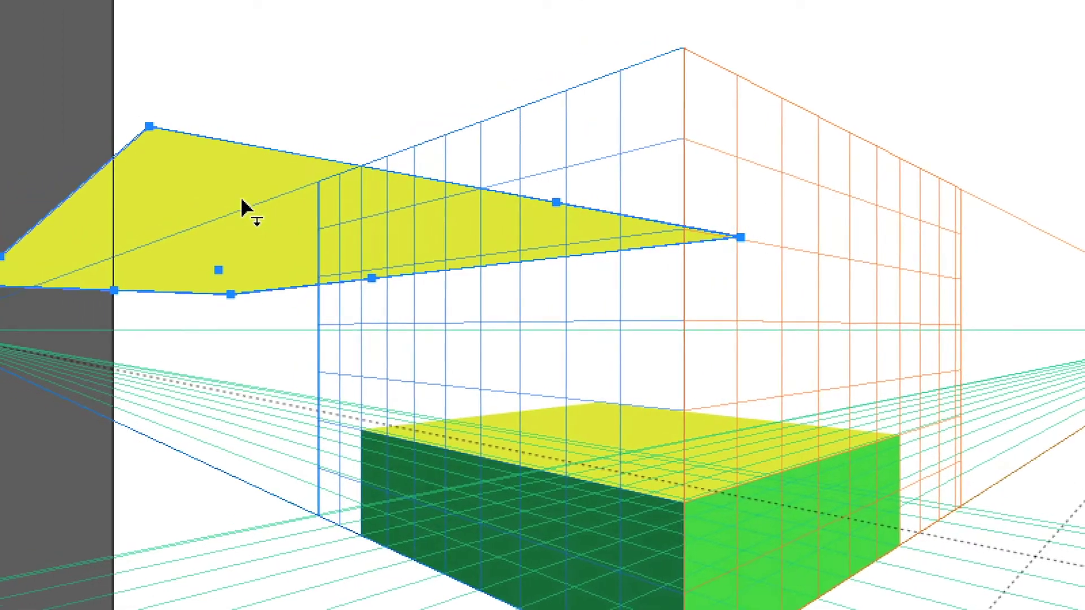
drag(239, 198, 103, 194)
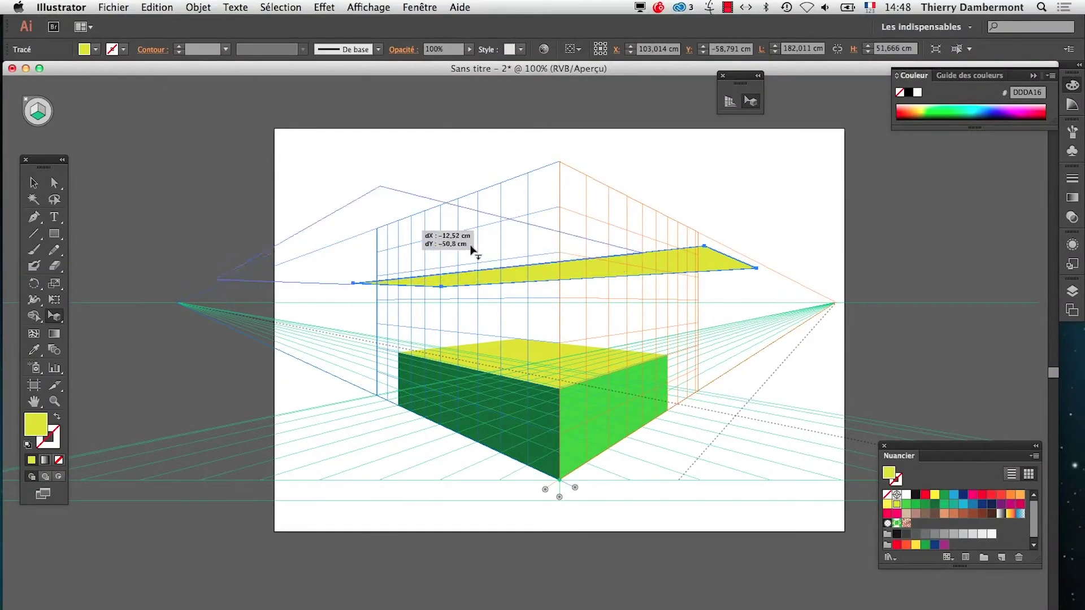
mouse_move(472, 249)
mouse_down()
mouse_move(361, 211)
mouse_move(266, 223)
mouse_move(416, 218)
mouse_move(482, 232)
mouse_move(417, 235)
mouse_up()
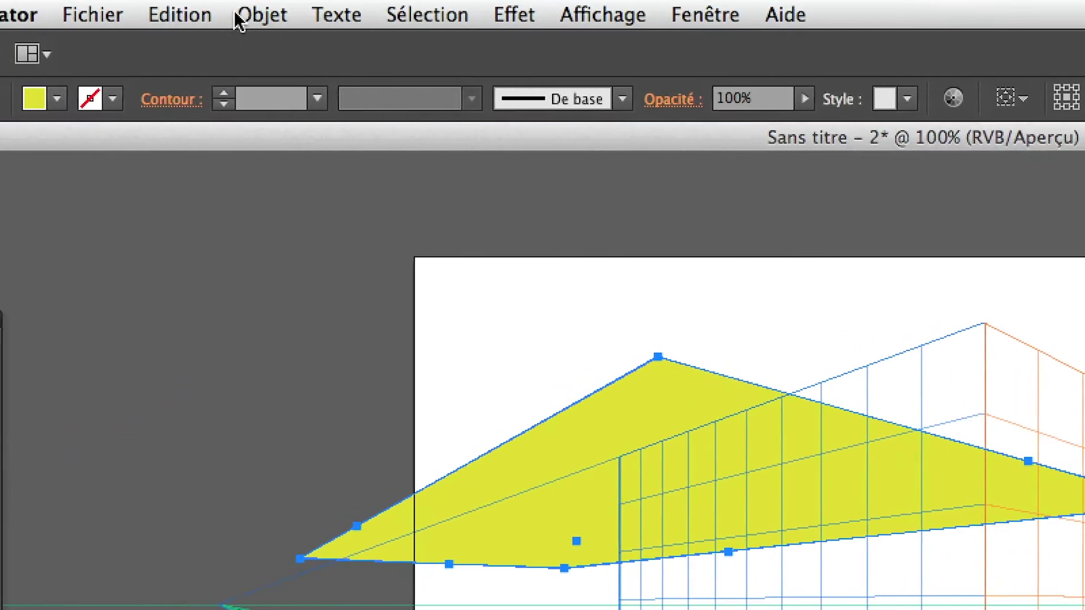
Step: Apply the perspective command "Déplacer le plan pour qu'il corresponde à l'objet" to match the horizontal grid plane to the selected rectangle
click(248, 15)
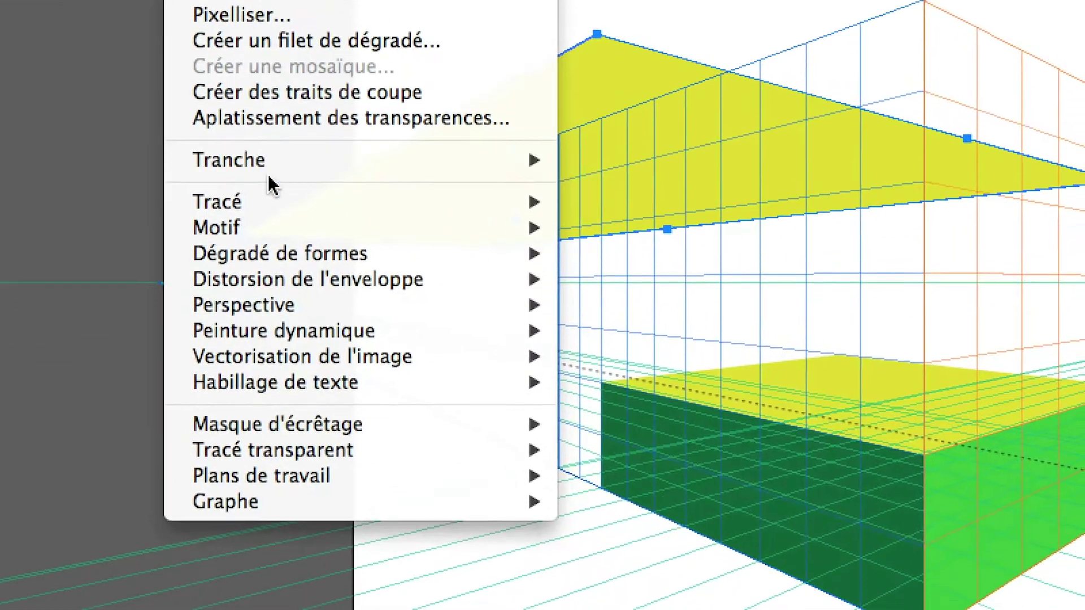
mouse_move(312, 609)
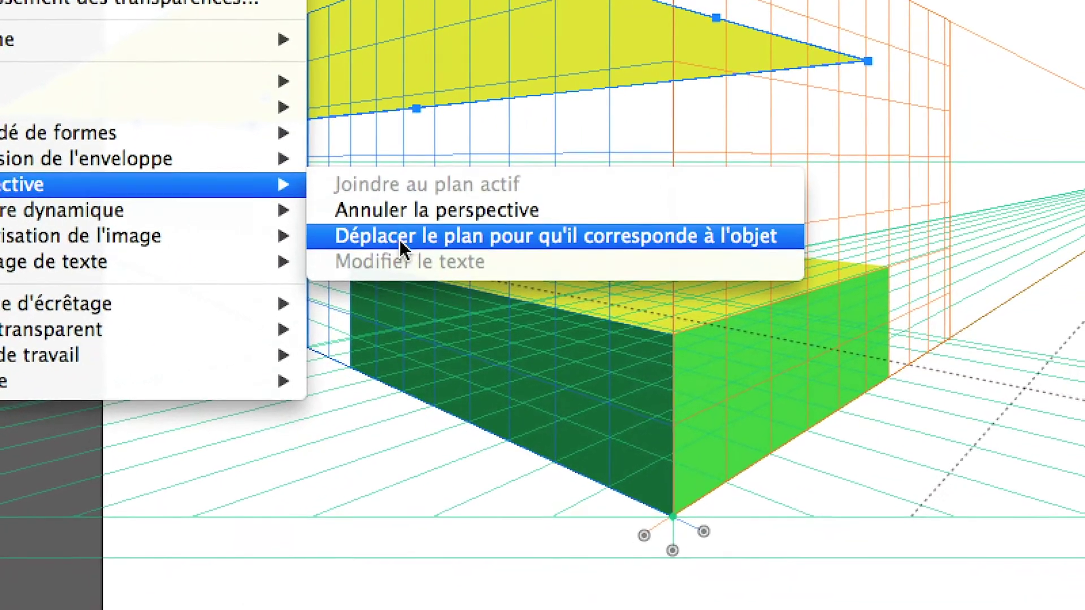
click(417, 242)
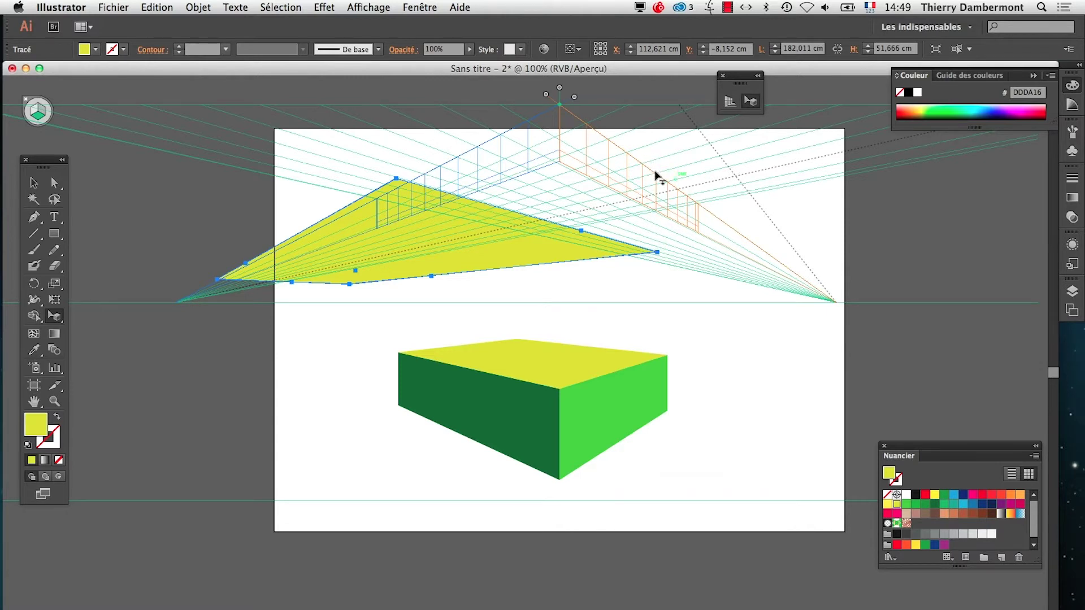
Step: Extend both vertical planes of the perspective grid toward their vanishing points and enlarge the grid cells using the Perspective Grid tool
click(736, 104)
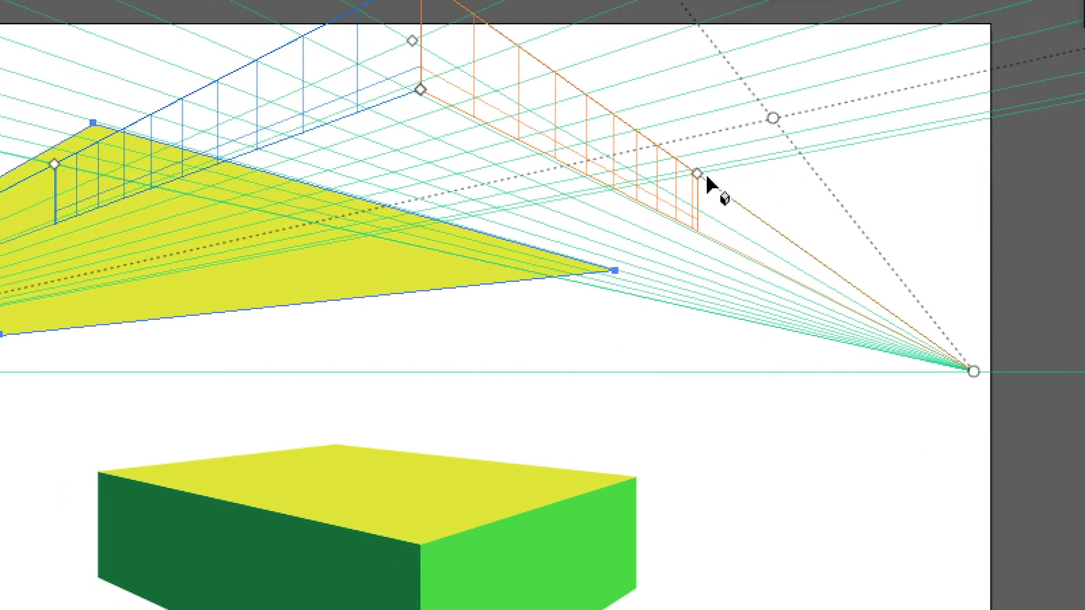
drag(709, 184, 743, 220)
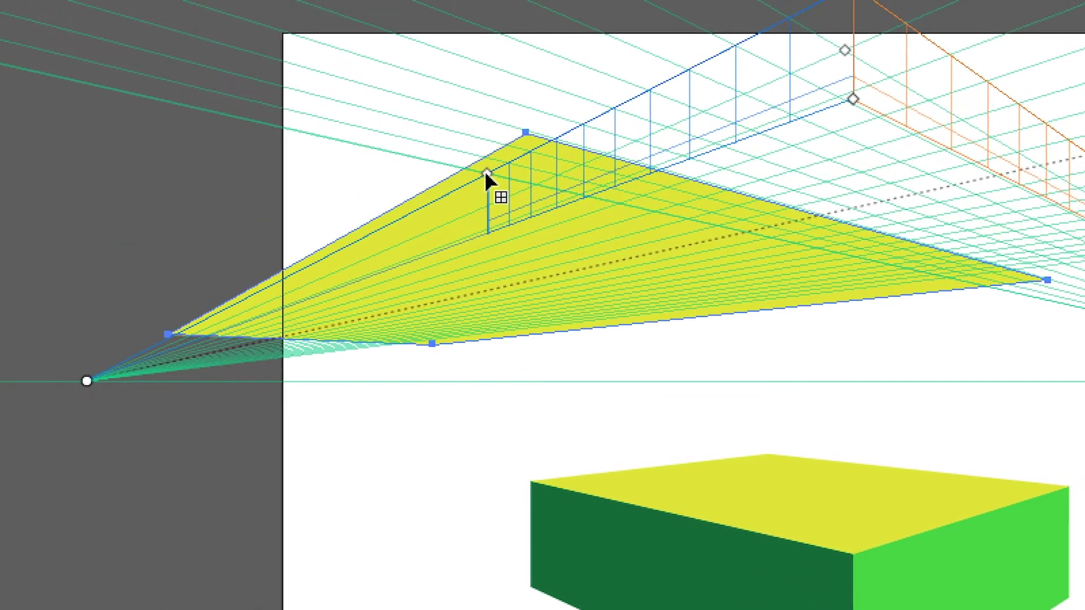
drag(486, 174, 398, 224)
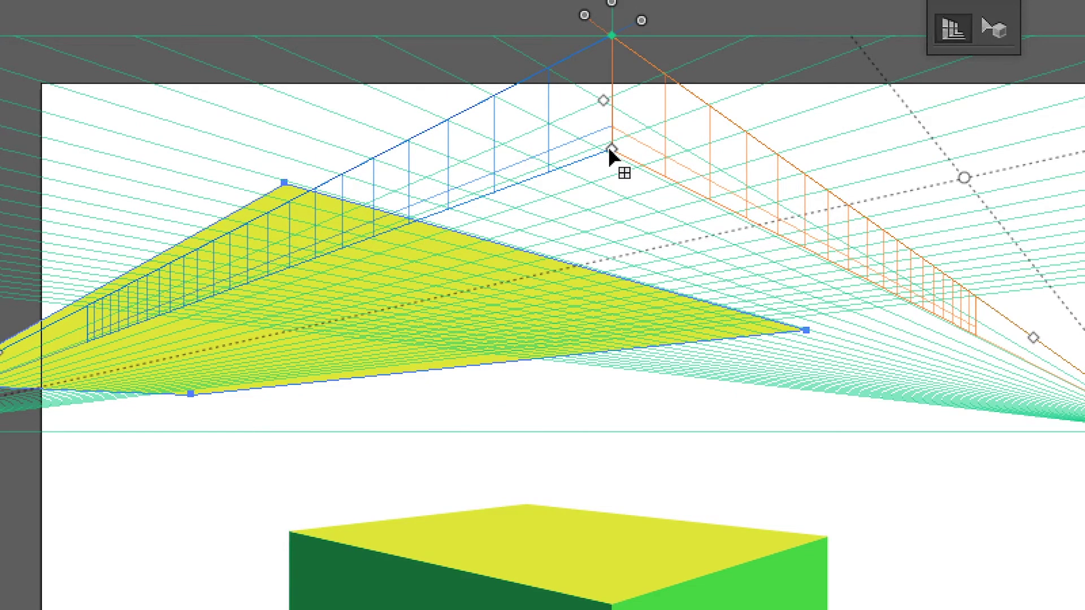
drag(611, 150, 598, 179)
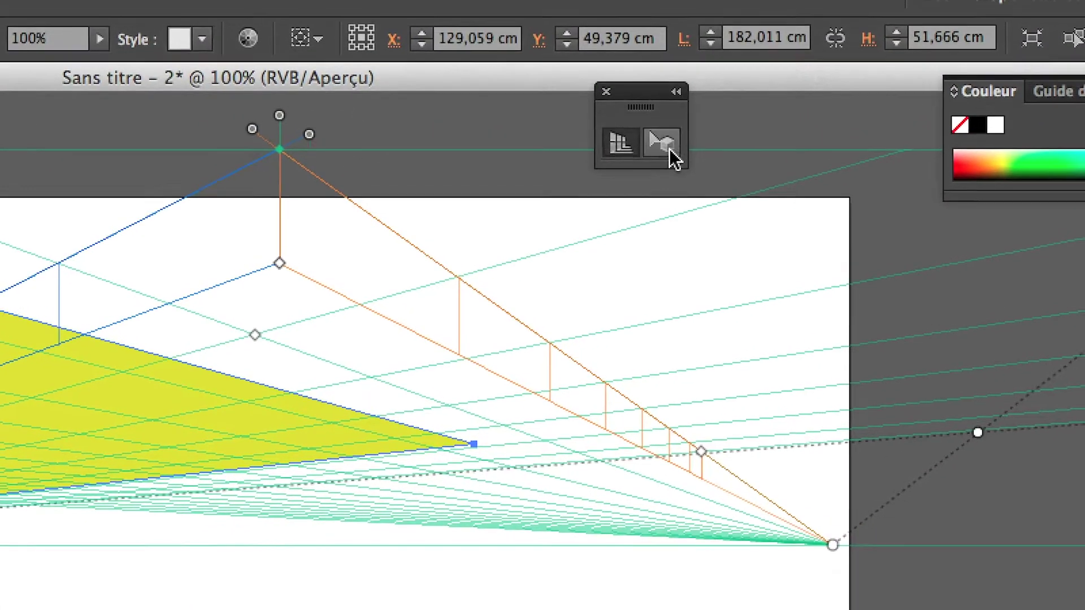
Step: Reposition the yellow rectangle above the horizon to about X 126.23 cm, Y 40.45 cm using Perspective Selection
click(668, 148)
drag(498, 242, 663, 291)
drag(559, 260, 514, 231)
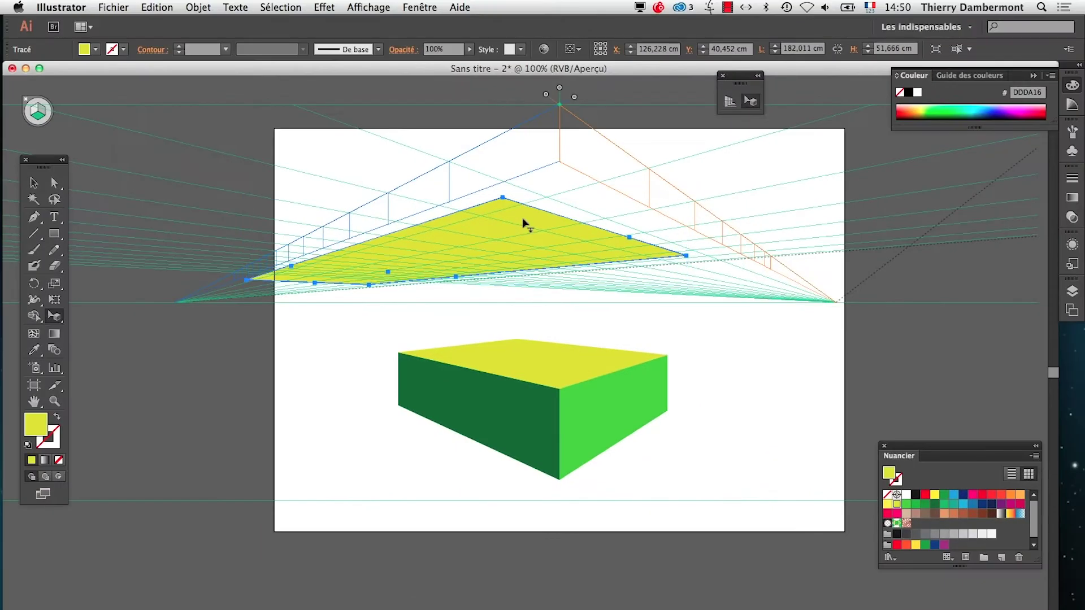
Step: Resize the yellow rectangle to about 76.6 by 81.61 cm and move it to about X 99.36 cm, Y 22.73 cm
drag(315, 284, 492, 230)
mouse_move(602, 263)
mouse_down()
mouse_move(588, 296)
mouse_move(586, 277)
mouse_up()
drag(511, 269, 495, 279)
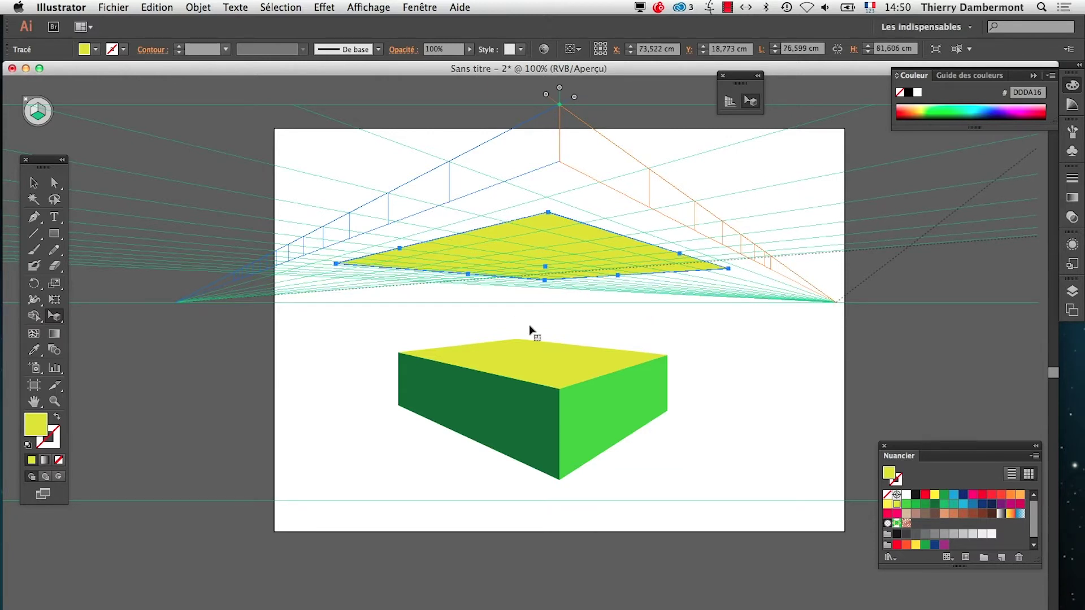
drag(547, 213, 433, 255)
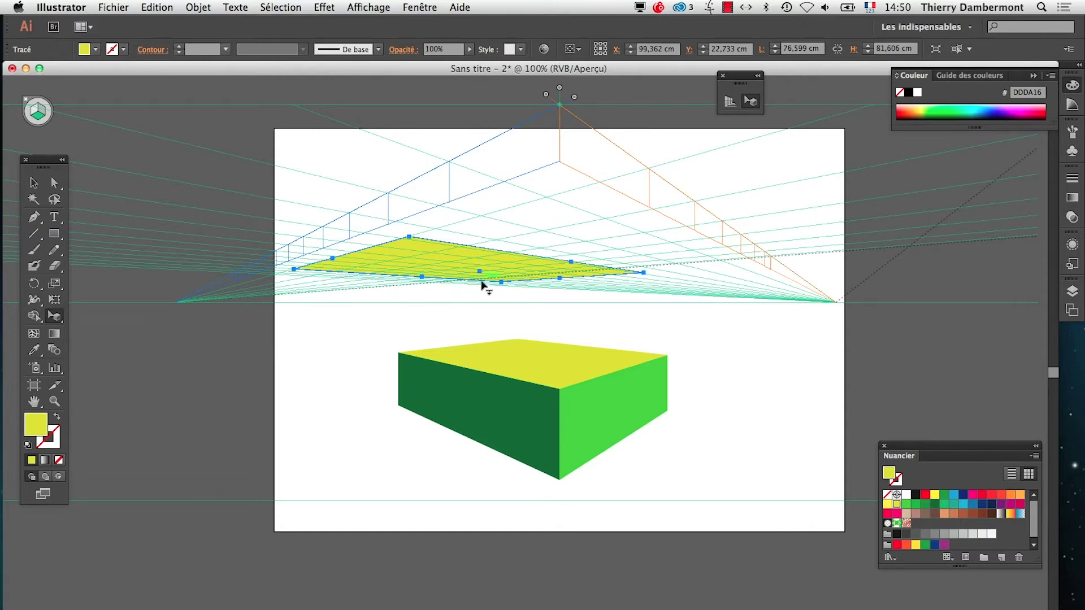
Step: Switch to TextEdit and correct "déplacez" to "déplacer" in the command quoted in the first DESSIN AVANCé paragraph
key(super+Tab)
key(super+Tab)
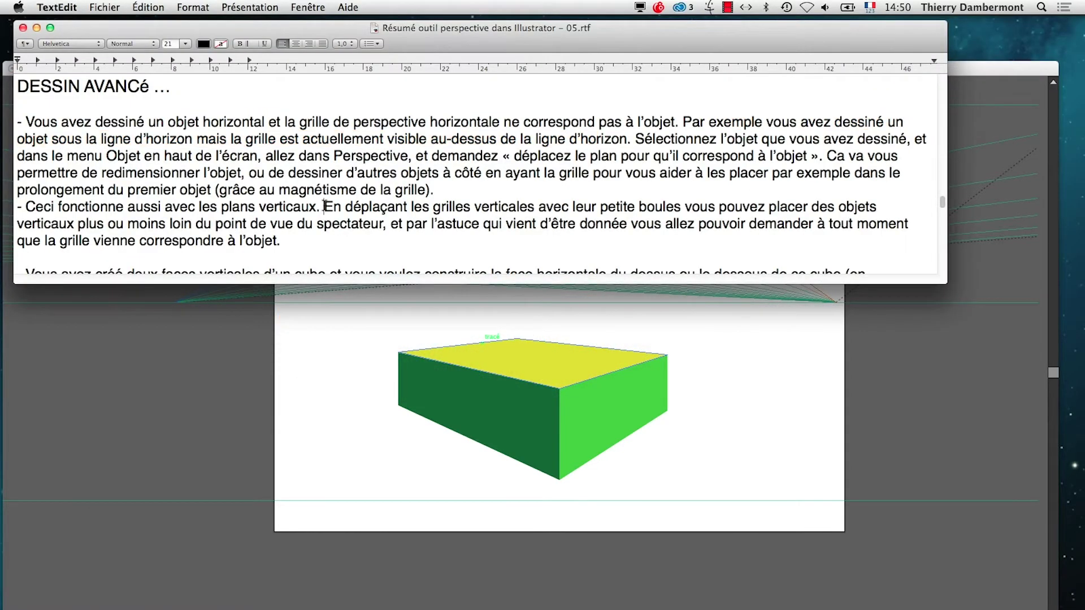
drag(674, 138, 364, 159)
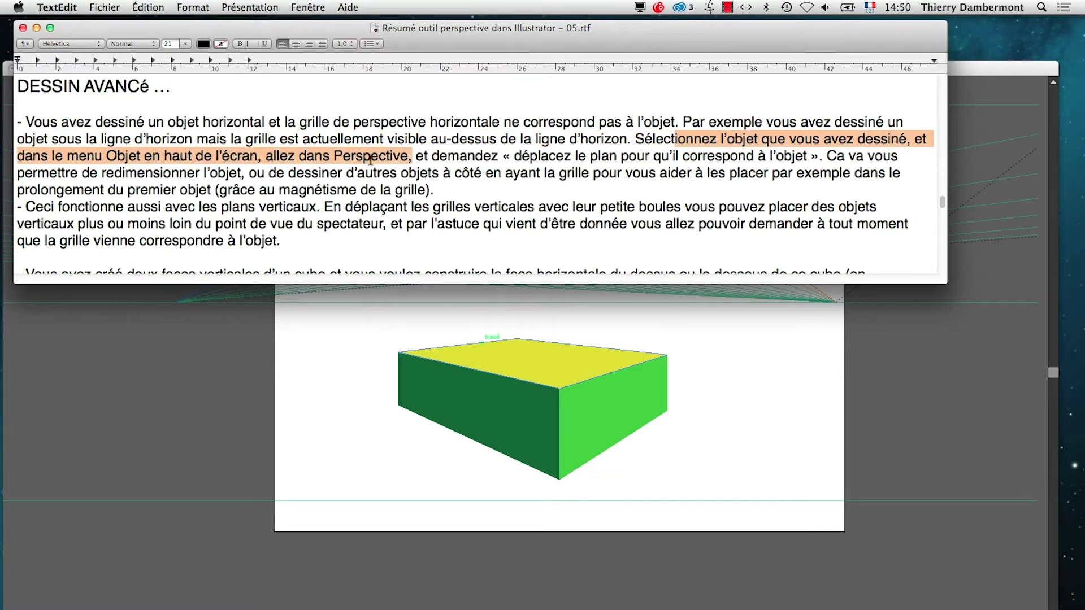
drag(432, 160, 723, 161)
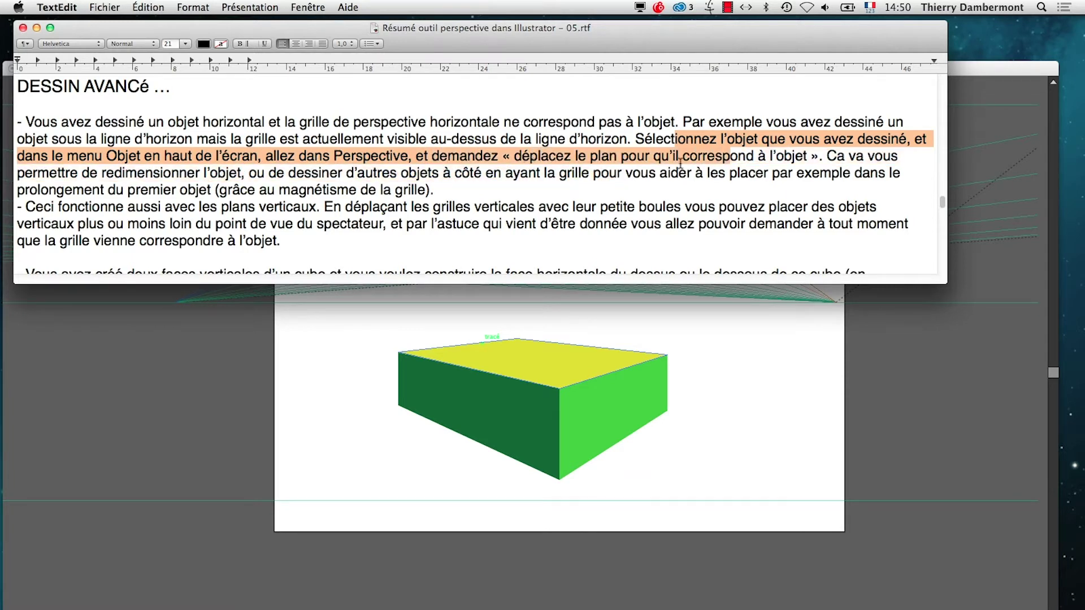
click(613, 157)
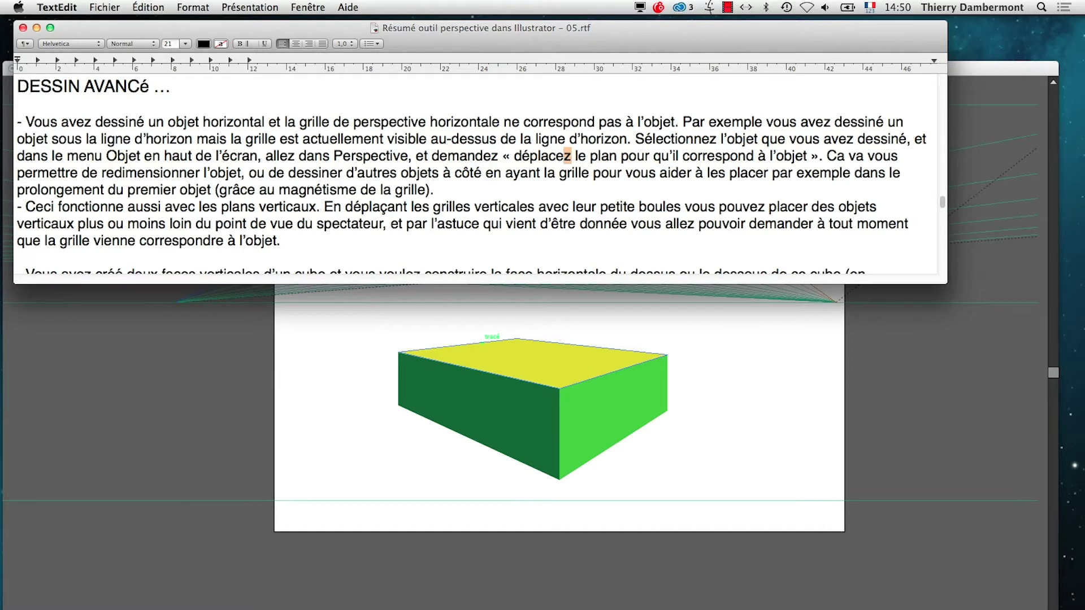
text(r)
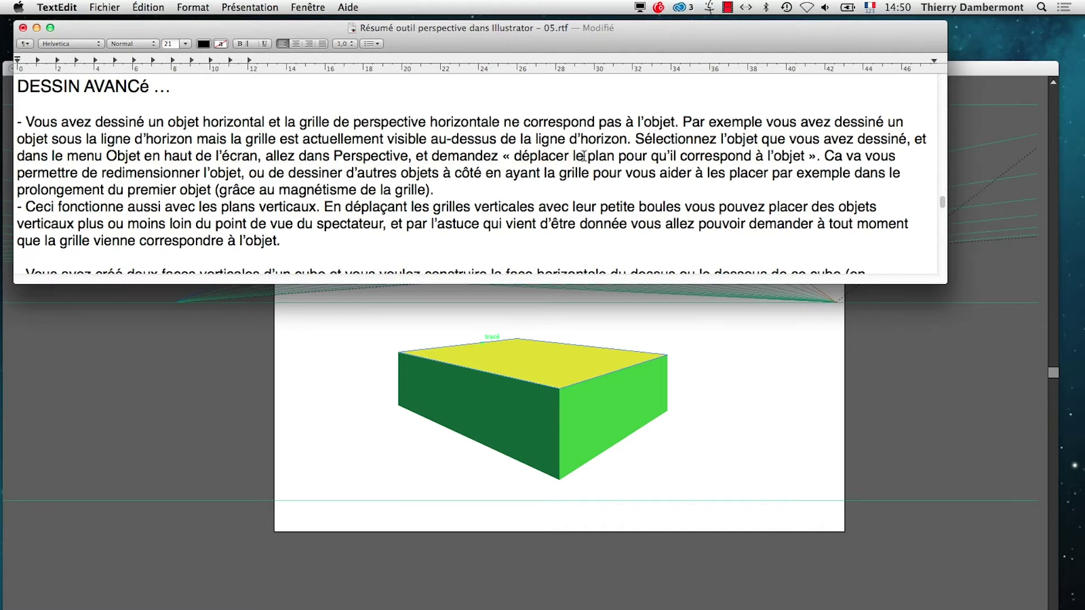
drag(842, 156, 216, 188)
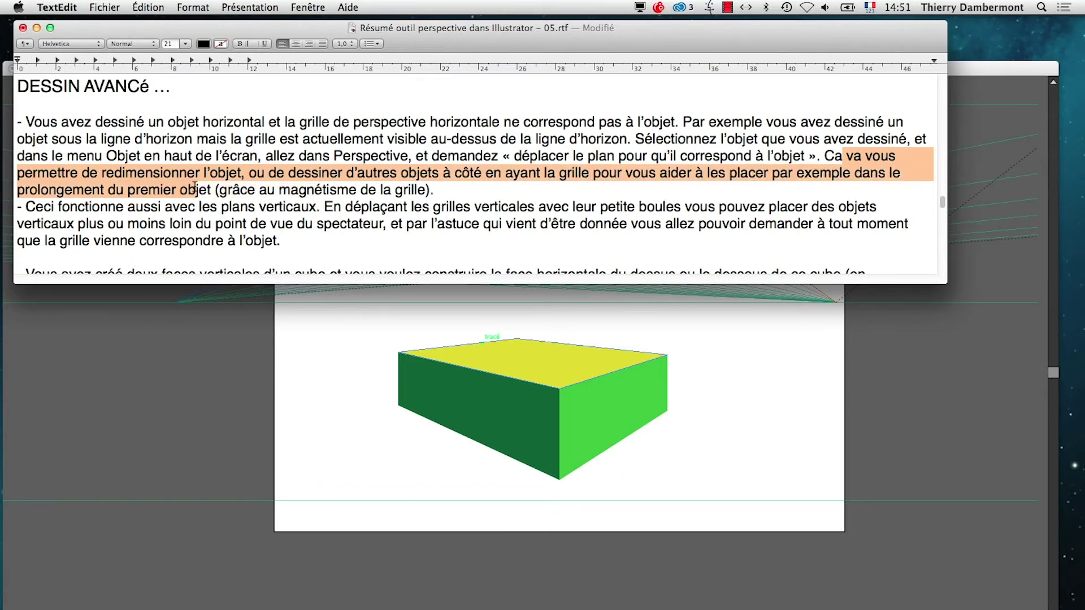
Step: Switch to Illustrator and resize the yellow rectangle to 21.179 by 21.179 cm, snapping its corners to the horizontal grid's intersections
key(super+Tab)
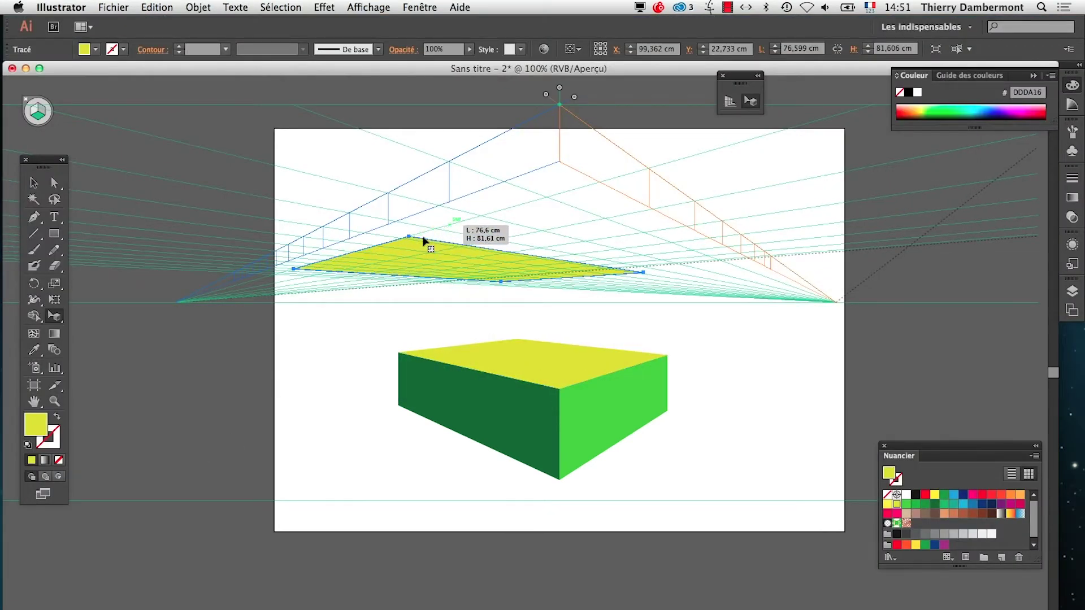
drag(410, 236, 481, 215)
drag(501, 282, 499, 255)
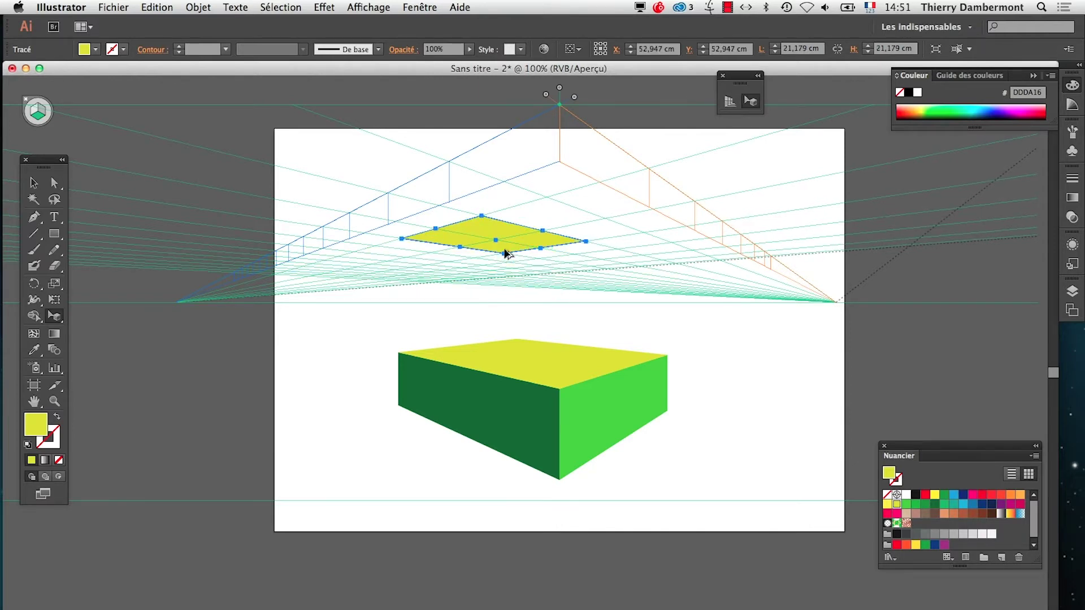
Step: Draw two adjacent 10.589 cm squares on the horizontal grid along the yellow square's upper-right edge, filling them pink and light blue
key(super+plus)
key(super+plus)
key(super+plus)
click(54, 233)
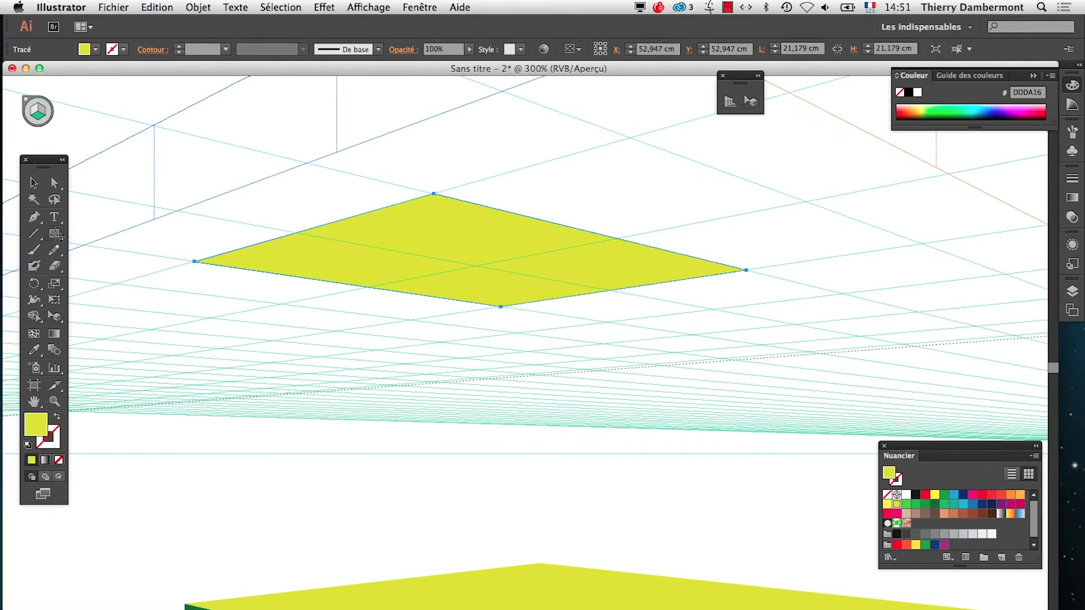
drag(631, 140, 616, 236)
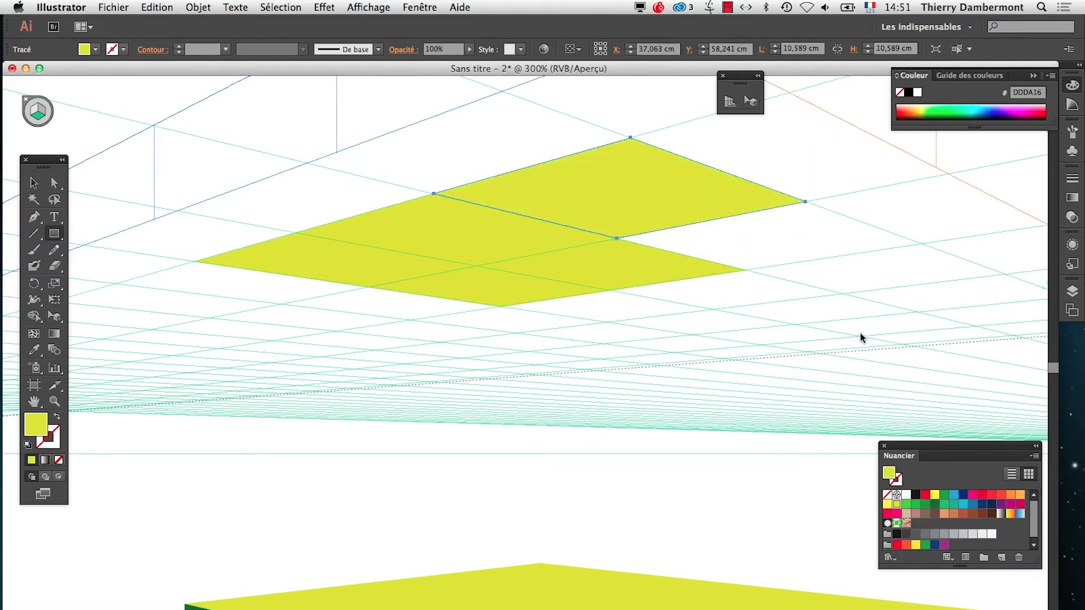
click(972, 495)
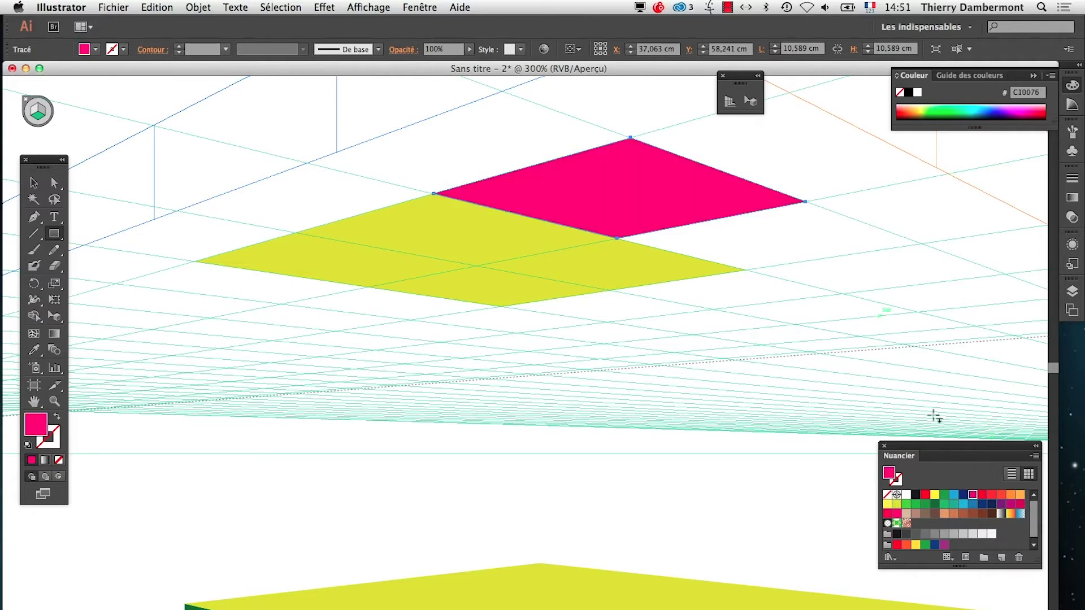
drag(922, 244, 617, 238)
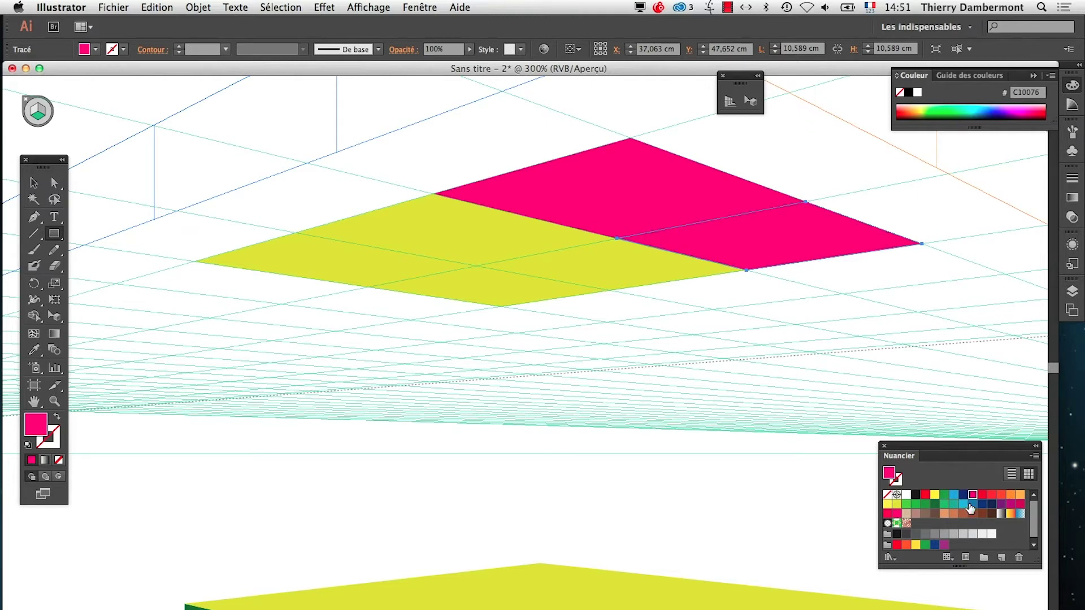
click(963, 505)
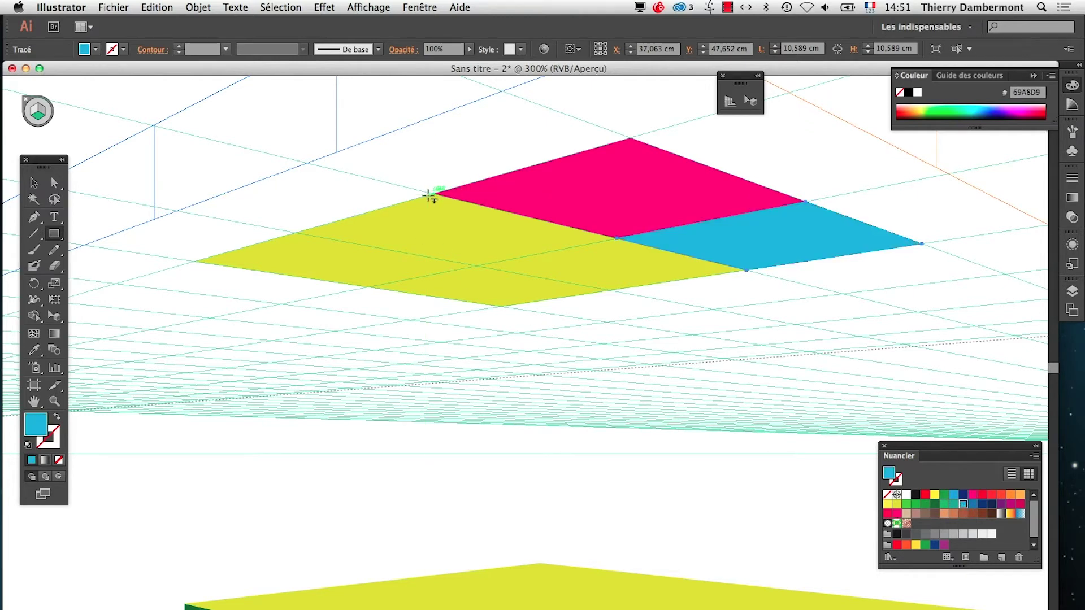
Step: Draw a rectangle of 21.179 by 5.345 cm along the yellow square's upper-left edge and fill it orange
drag(433, 193, 410, 193)
key(super+z)
click(1020, 495)
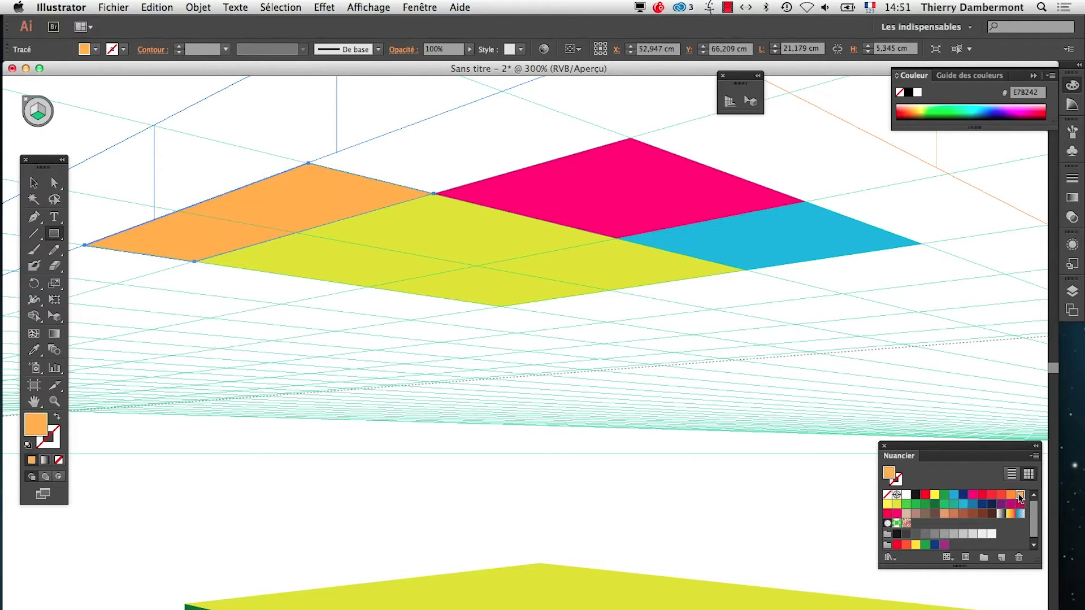
Step: Draw a 21.179 by 10.589 cm rectangle along the yellow square's lower-right edge, fill it teal, and deselect it
drag(844, 293, 501, 306)
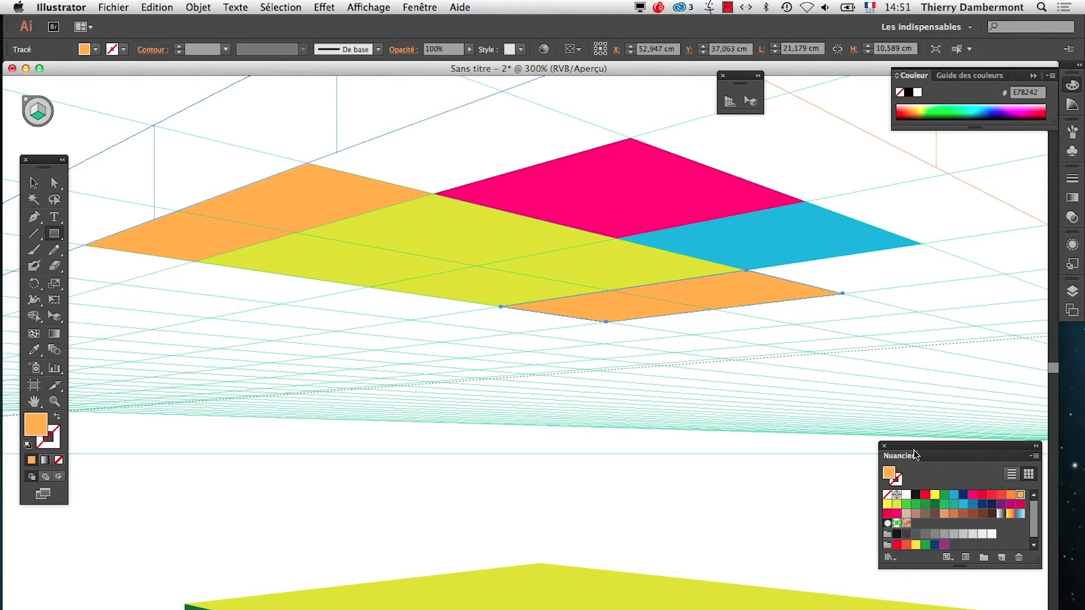
click(954, 504)
alt+super+click(605, 420)
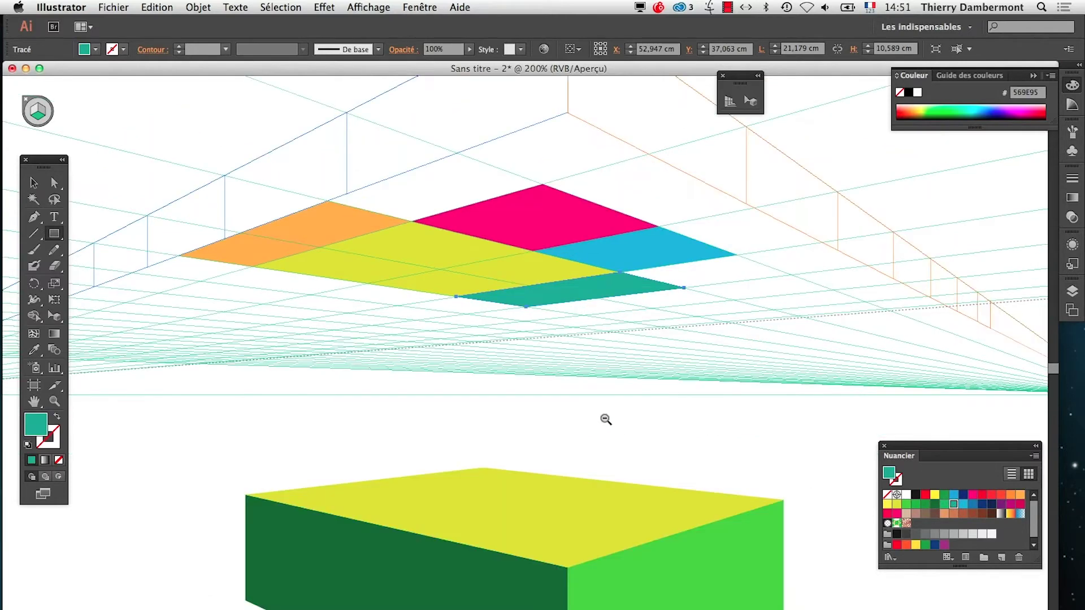
alt+super+click(605, 420)
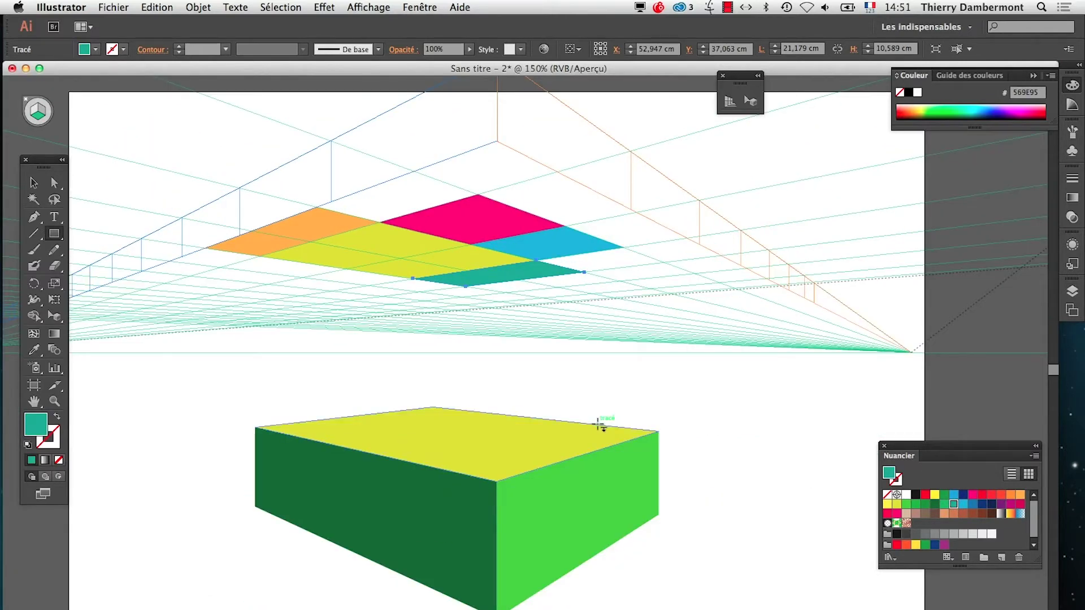
click(34, 182)
click(184, 499)
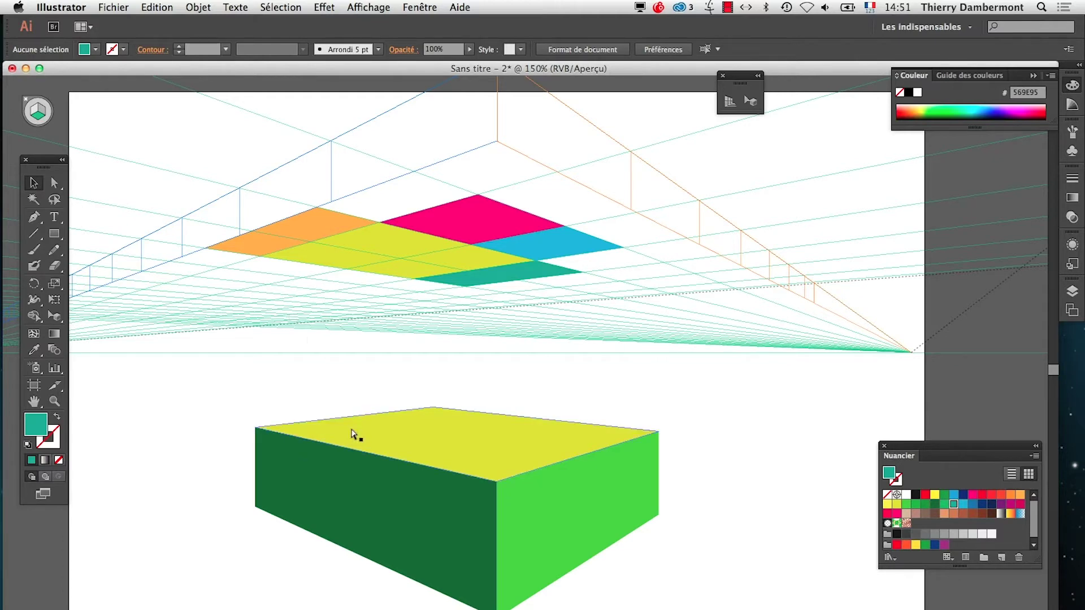
Step: Switch to TextEdit and correct "leur petite boules" to "leurs petites boules" in the paragraph about vertical planes
key(super+Tab)
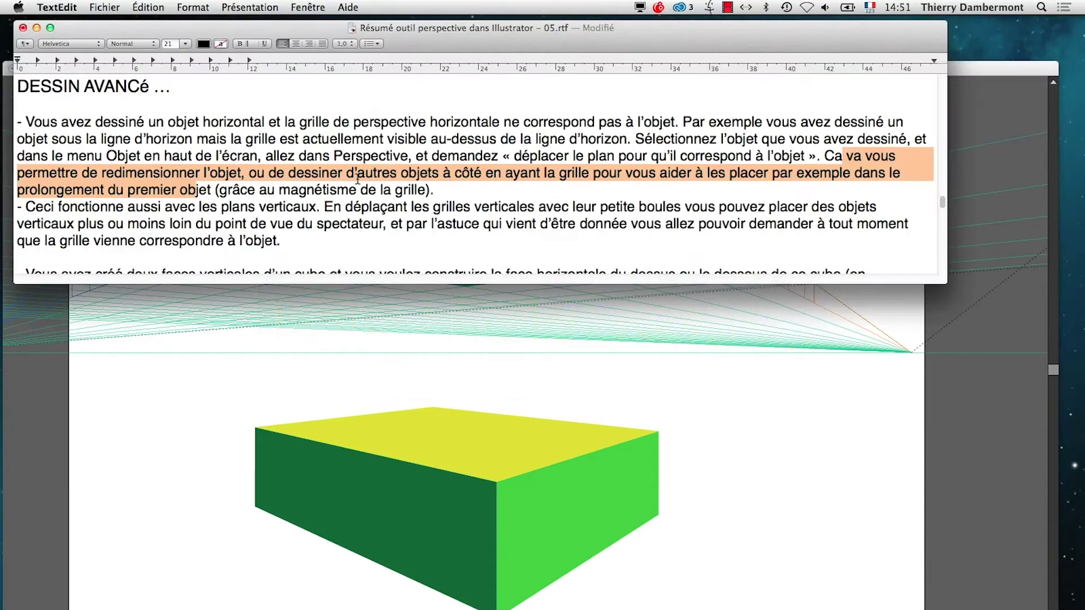
click(358, 180)
drag(84, 208, 642, 209)
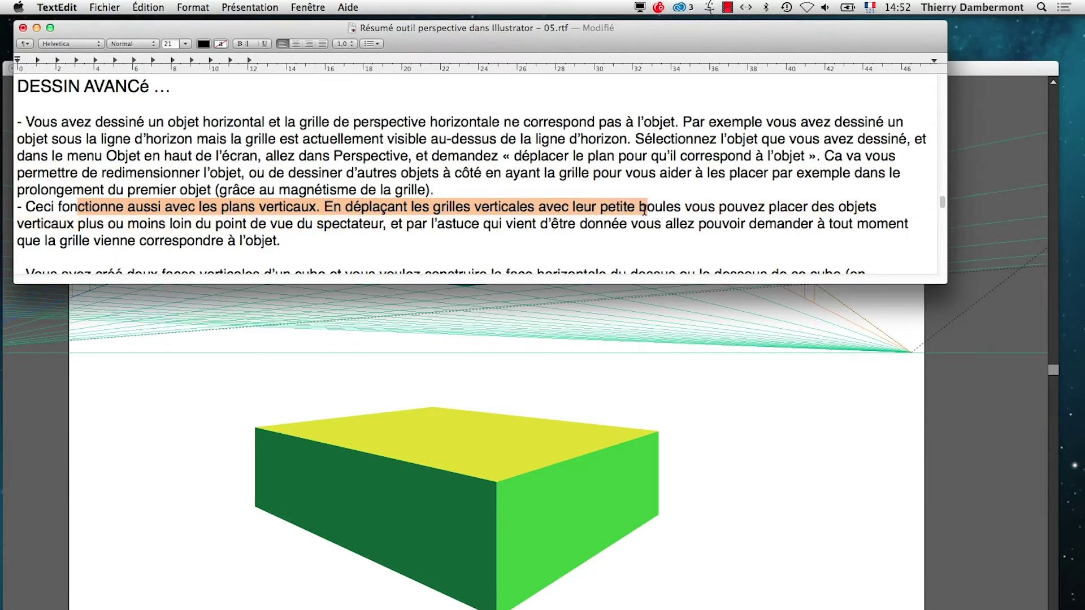
click(633, 209)
text(s)
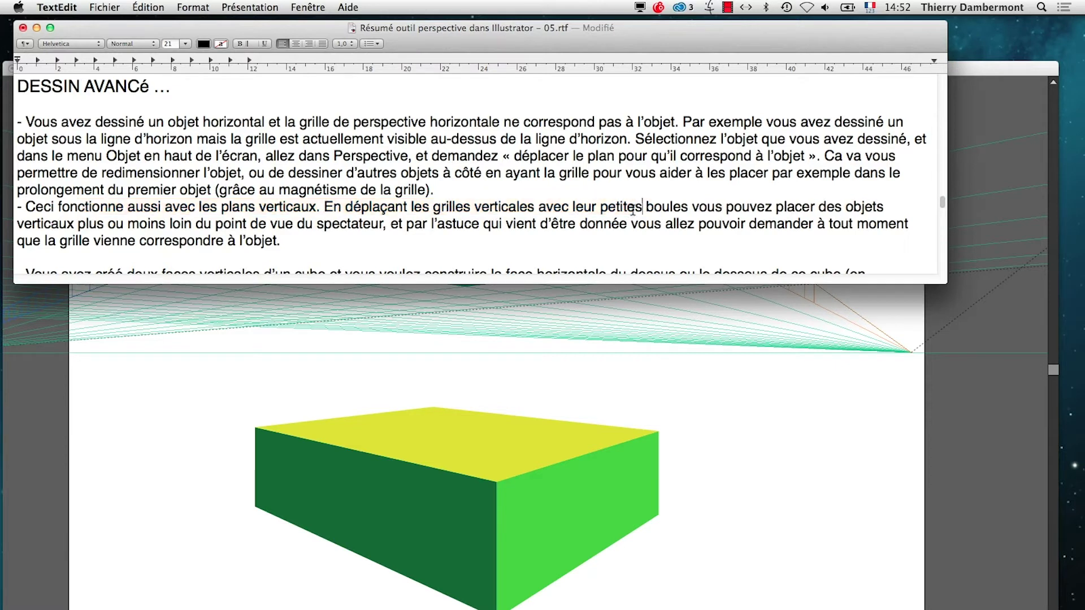
click(597, 207)
text(s)
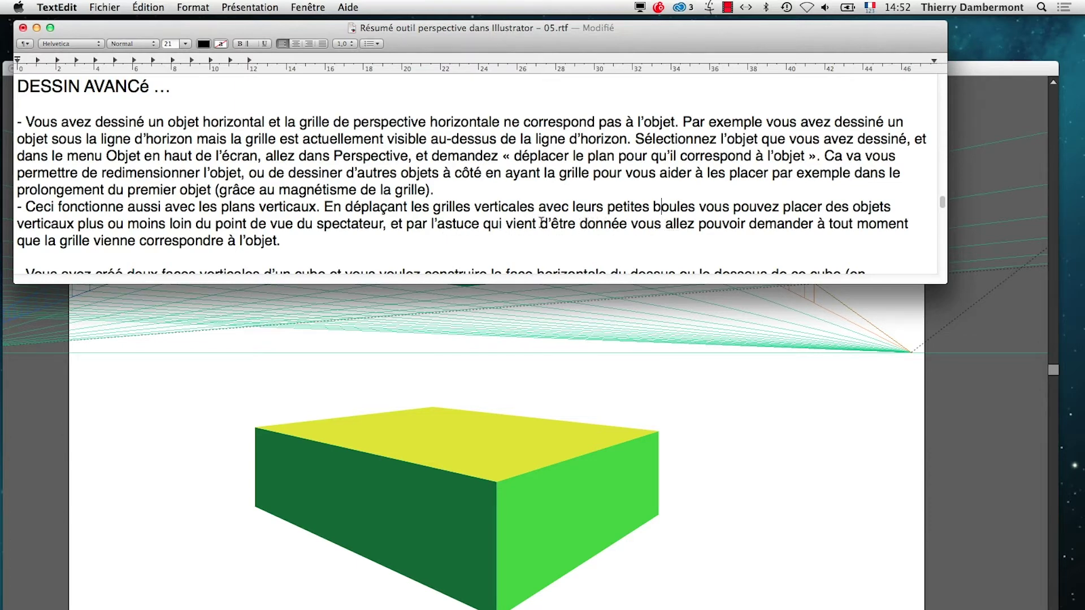
Step: Switch to Illustrator and select the box's faces in turn with Perspective Selection, ending with the light green right face
click(195, 549)
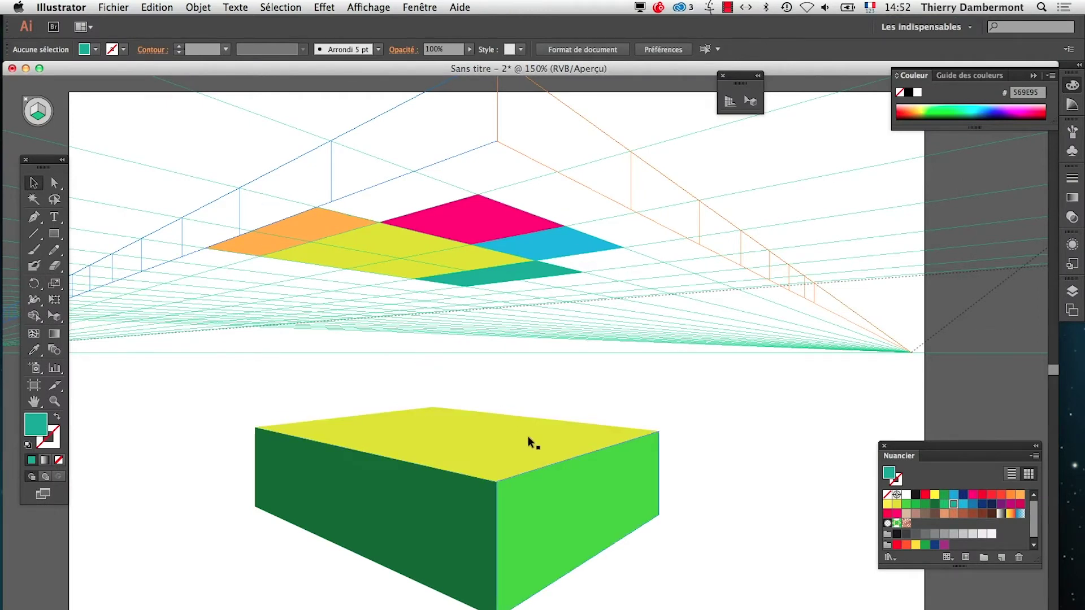
click(449, 437)
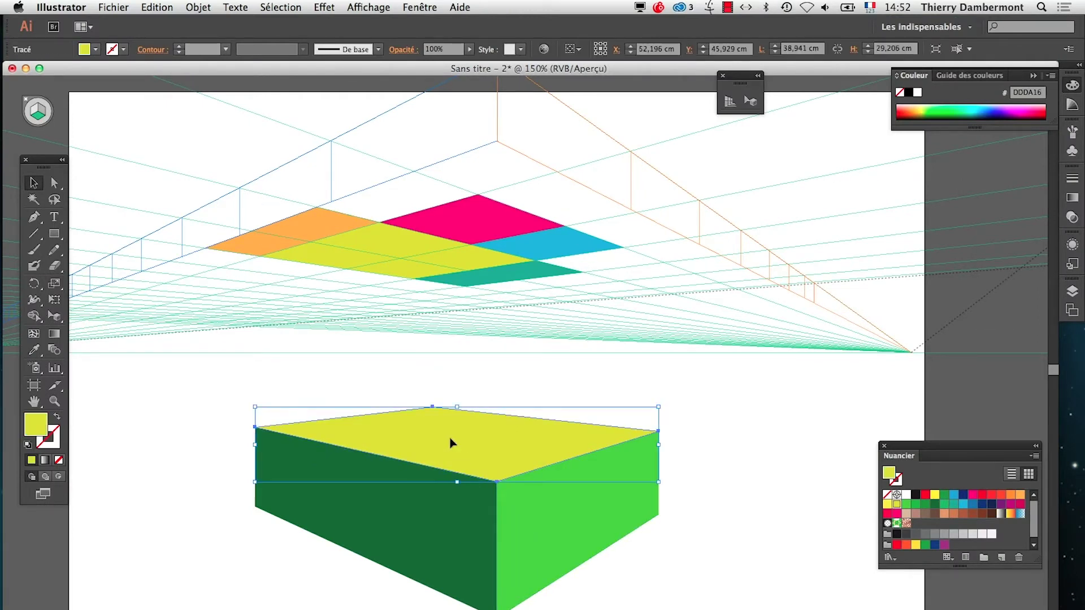
click(530, 524)
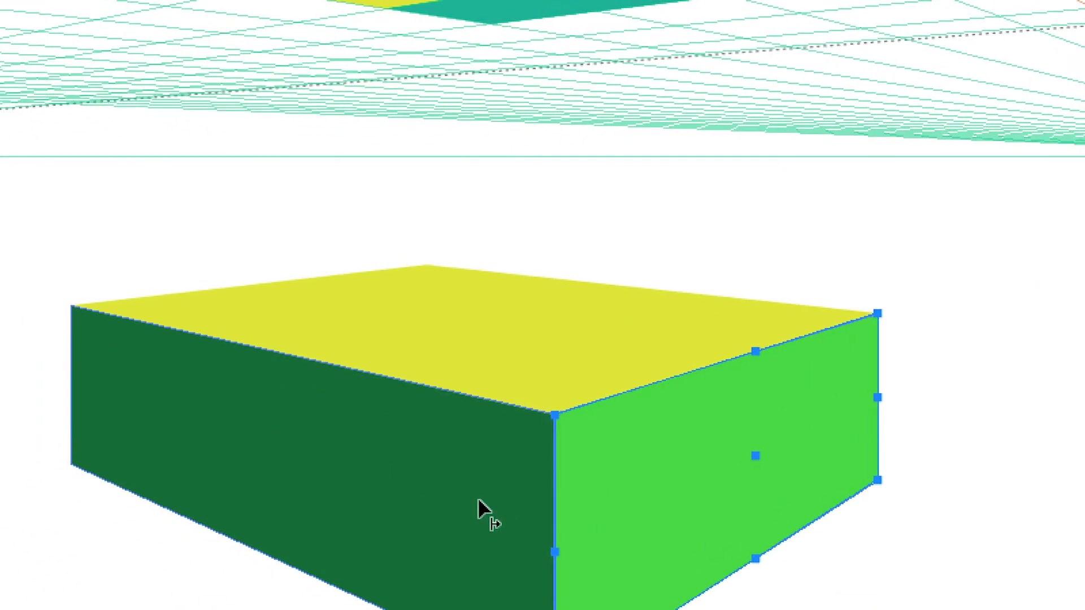
click(294, 581)
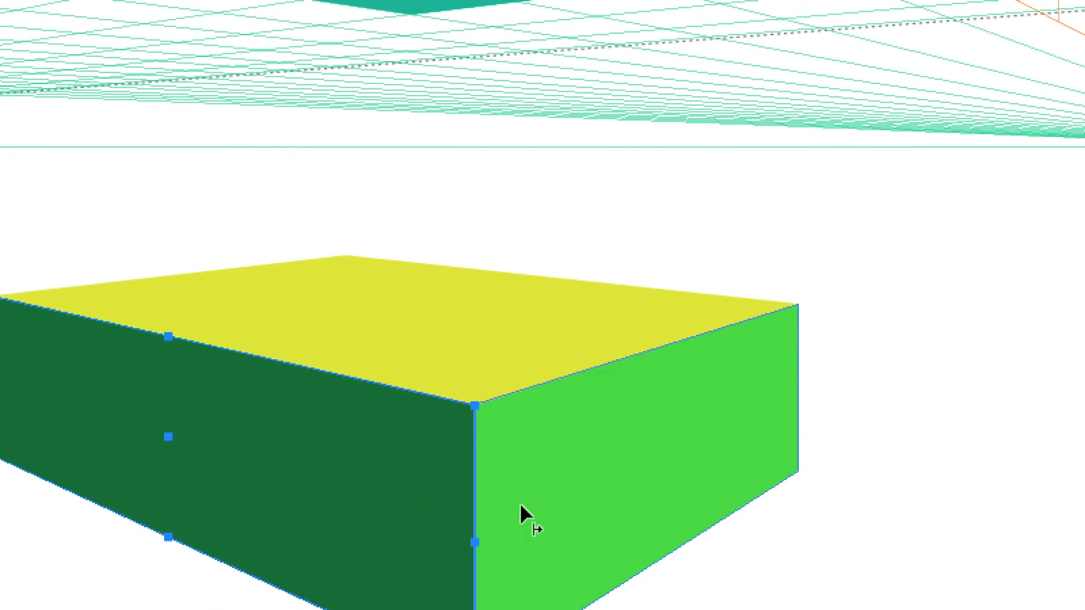
click(419, 591)
click(491, 515)
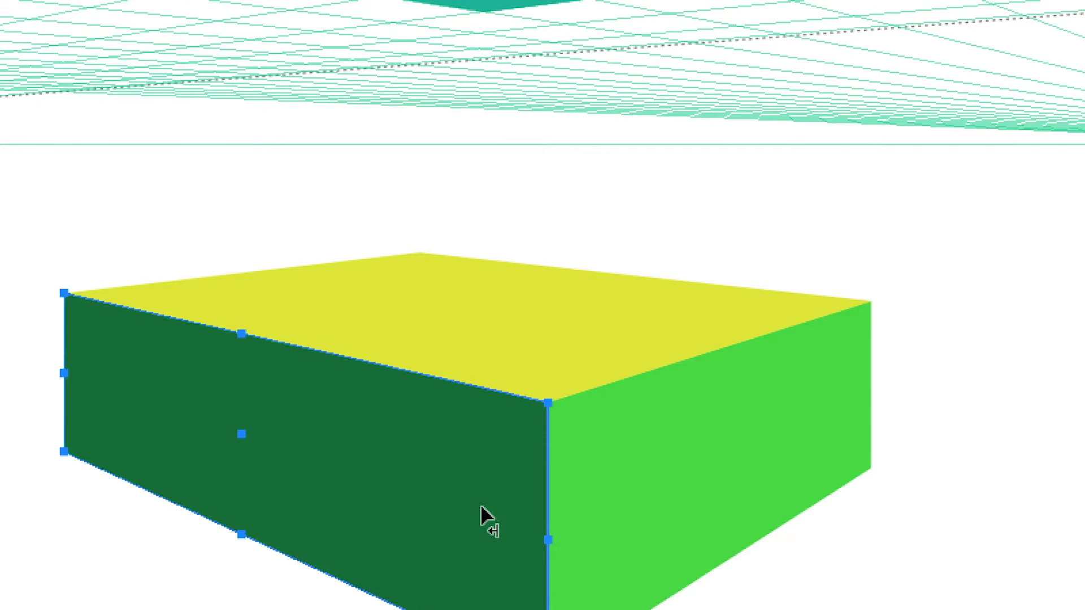
click(655, 475)
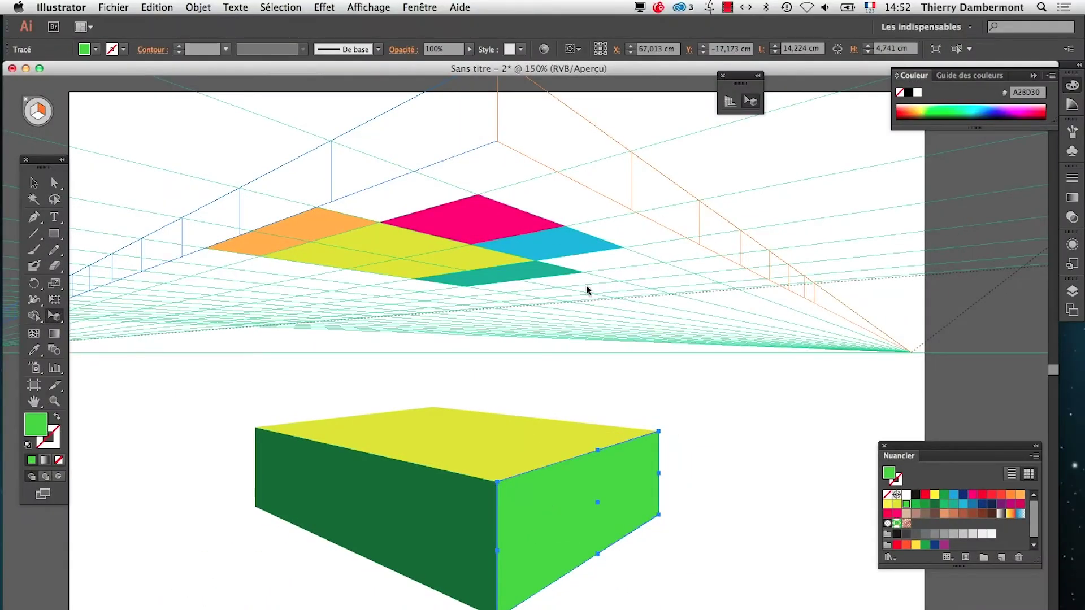
Step: Move the perspective plane to match the selected light green right face of the box
click(198, 7)
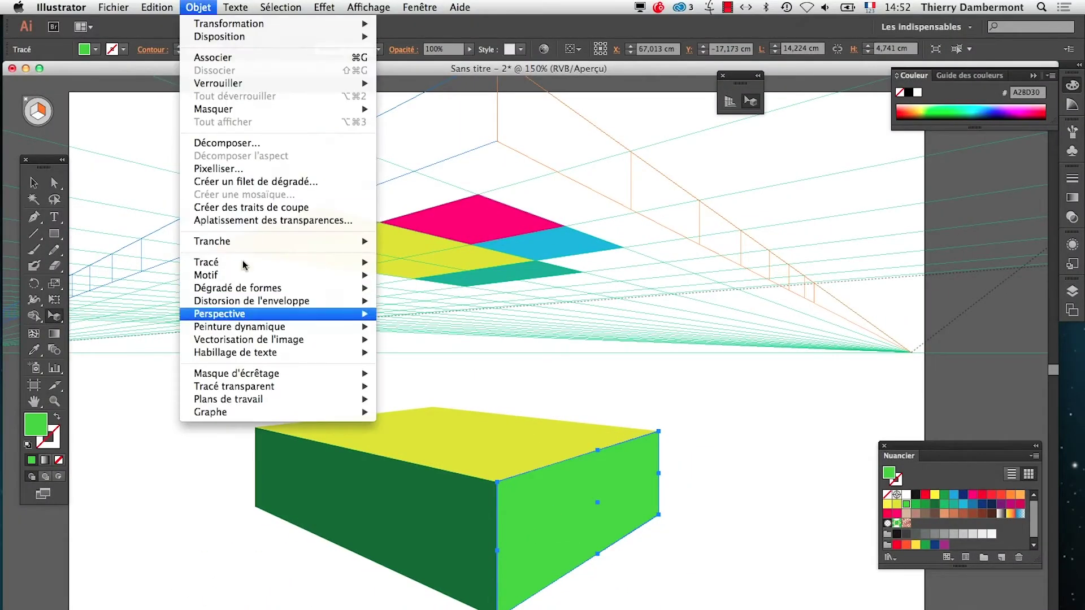
mouse_move(242, 320)
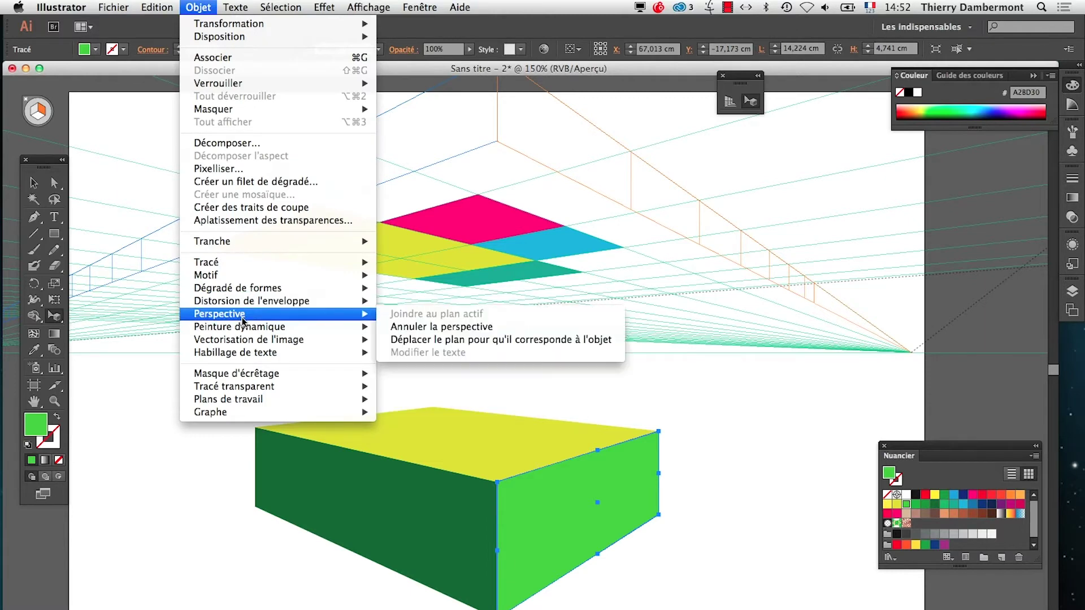
click(426, 340)
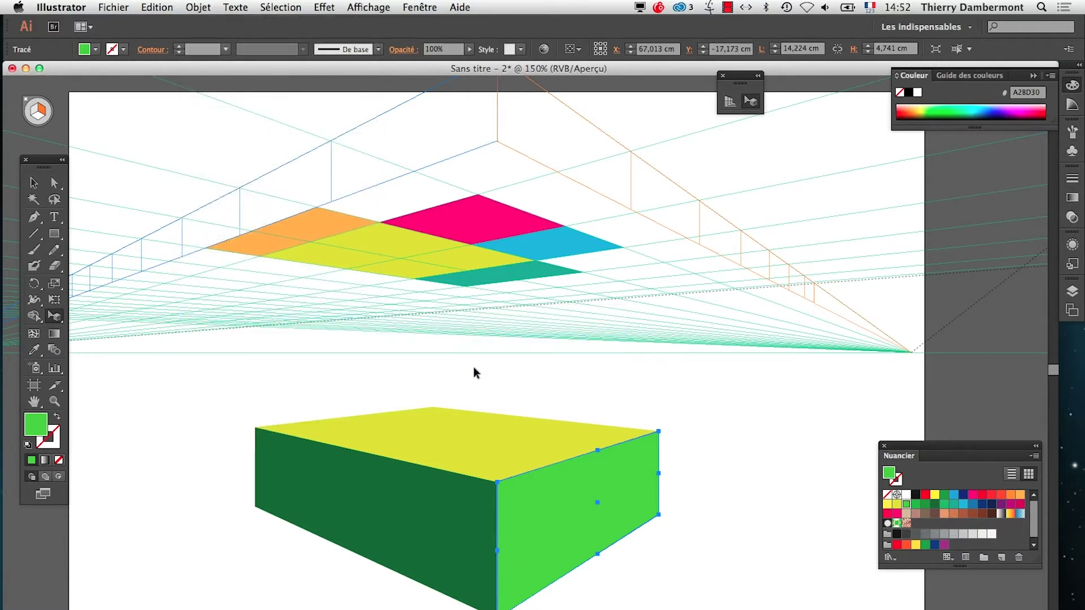
Step: Lower the horizontal grid plane from above the horizon to below the box's front bottom corner, using its middle control point
click(498, 378)
alt+super+click(653, 357)
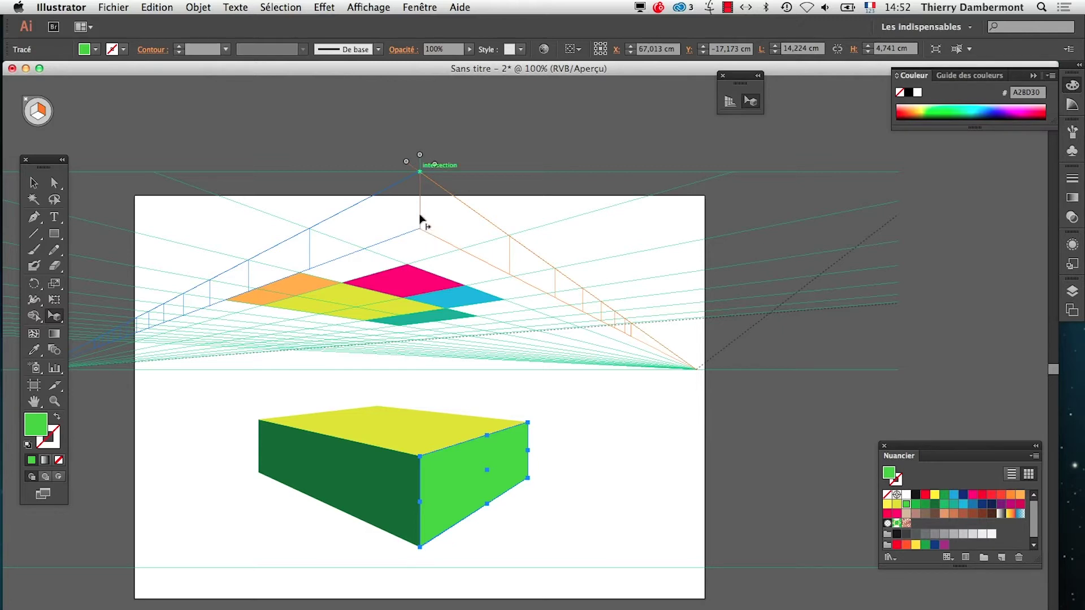
mouse_move(418, 166)
mouse_down()
mouse_move(419, 607)
mouse_move(418, 155)
mouse_up()
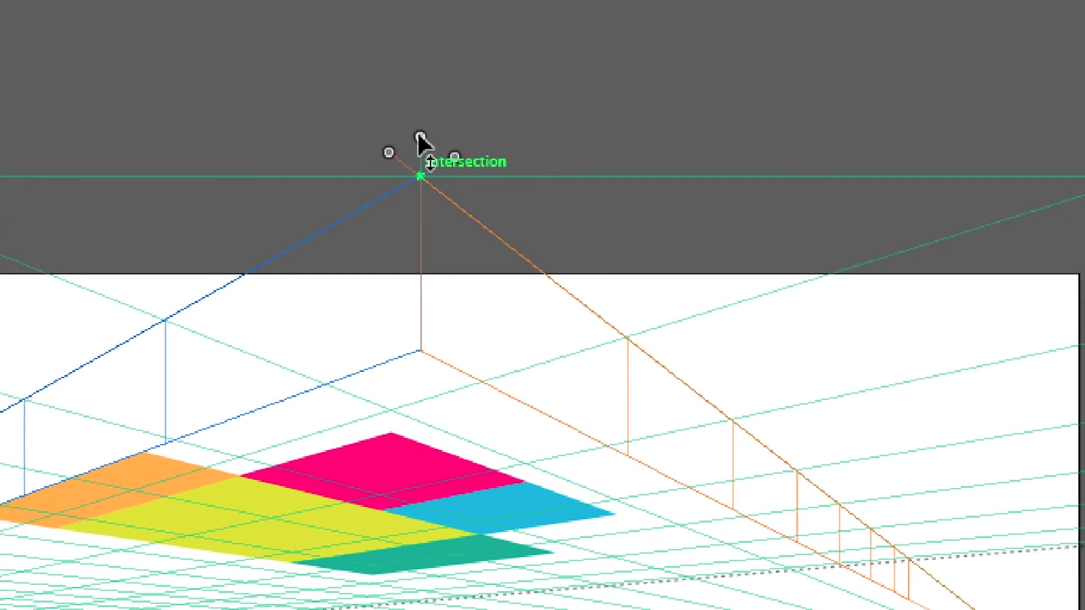
drag(418, 135, 407, 466)
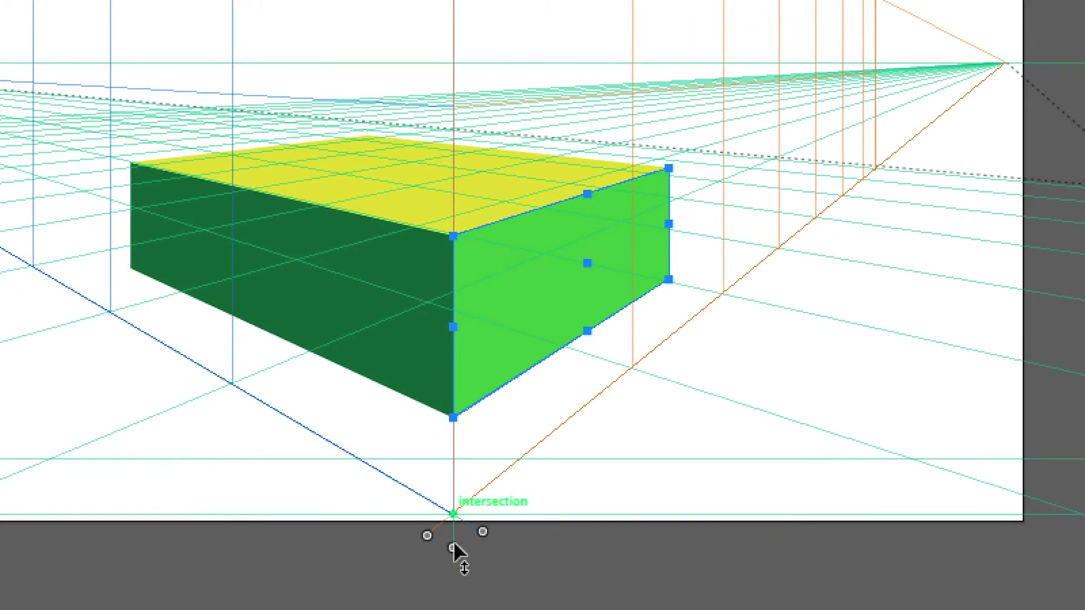
drag(454, 546, 455, 537)
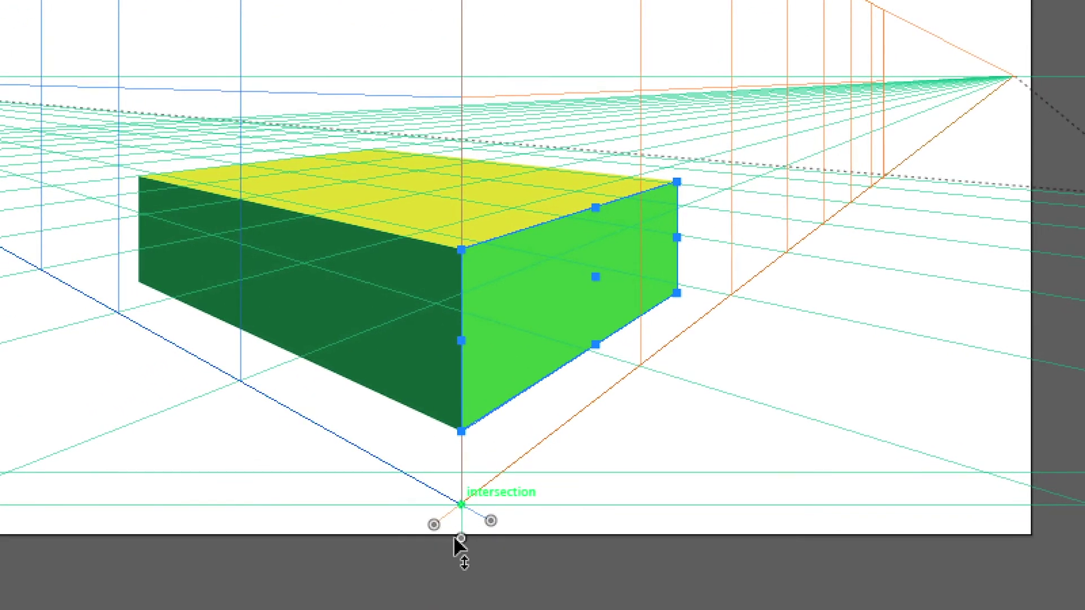
drag(460, 541, 456, 226)
drag(468, 171, 450, 609)
drag(454, 542, 454, 542)
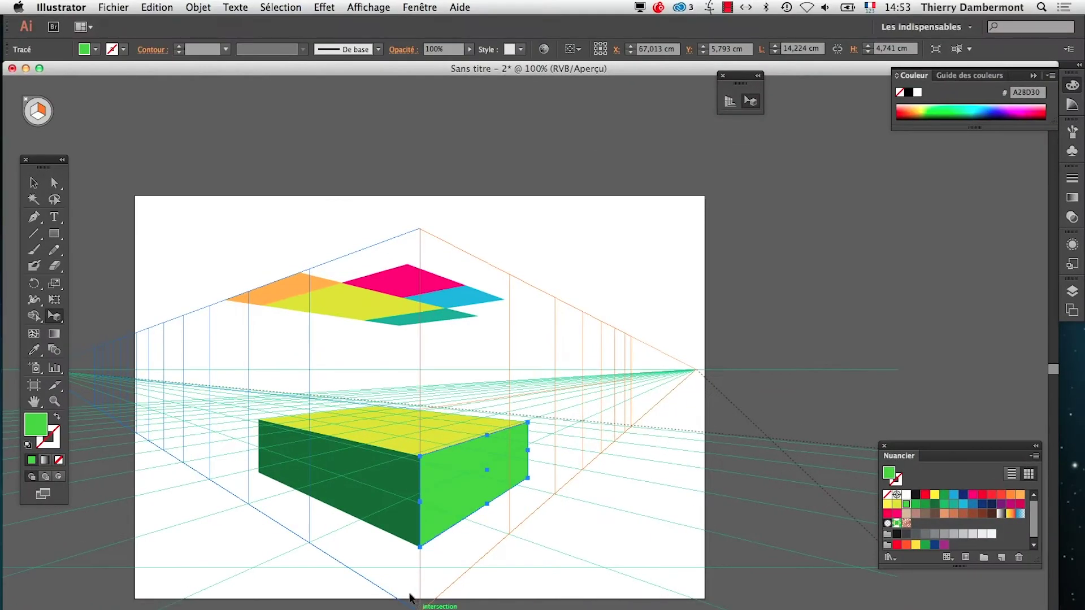
Step: Switch to TextEdit, append "D’ABORD REPOSITIONNER LA PERPECTIVE EN LA DESCENDANT AVEC LA BOULE DU MILIEU (PARMI LE GROUPE DE QUATRE BOULES)." to the vertical-planes paragraph, and save
key(super+Tab)
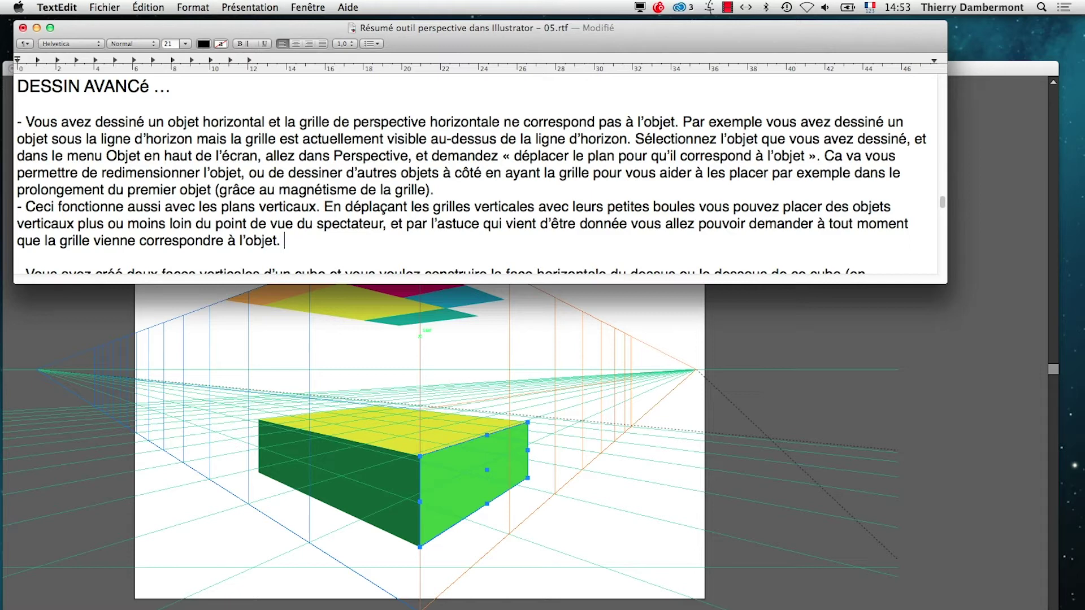
text(BORD REPOSITIONNER)
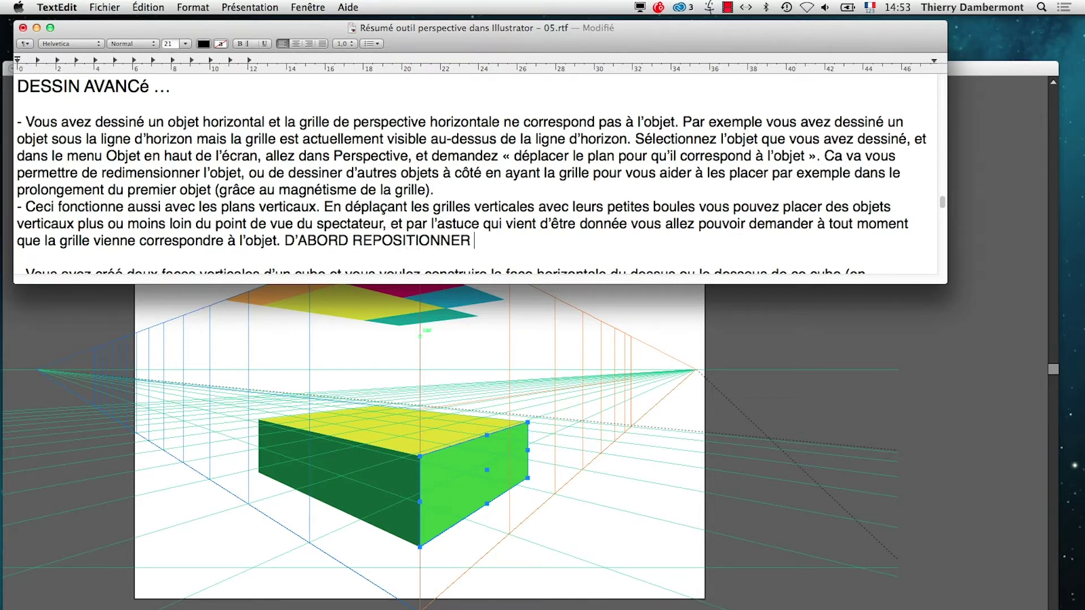
text( LA PERPECTIVE EN)
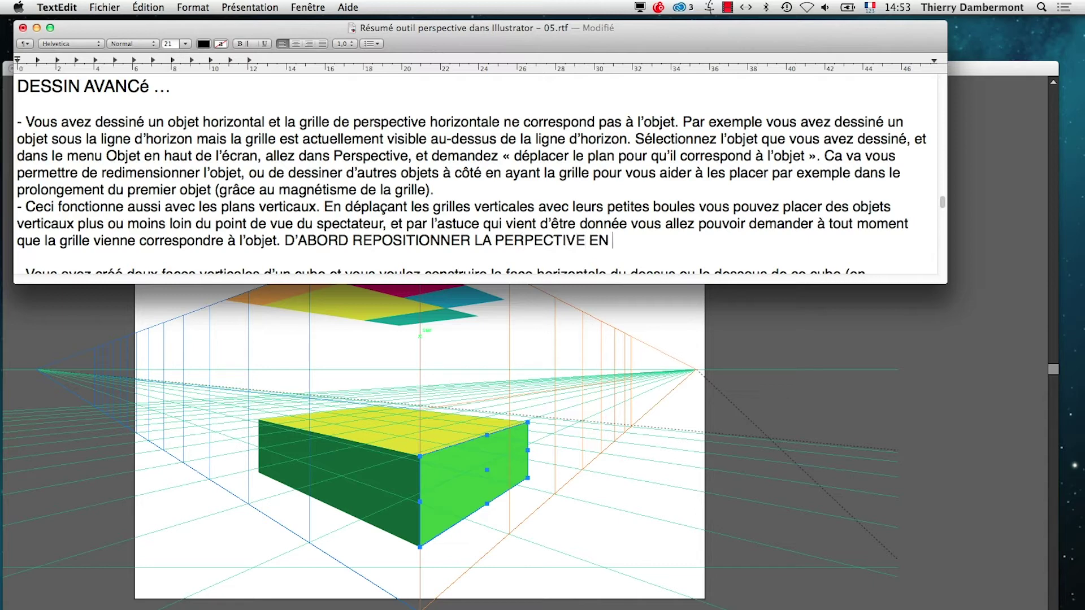
text( LA DESCENDANT)
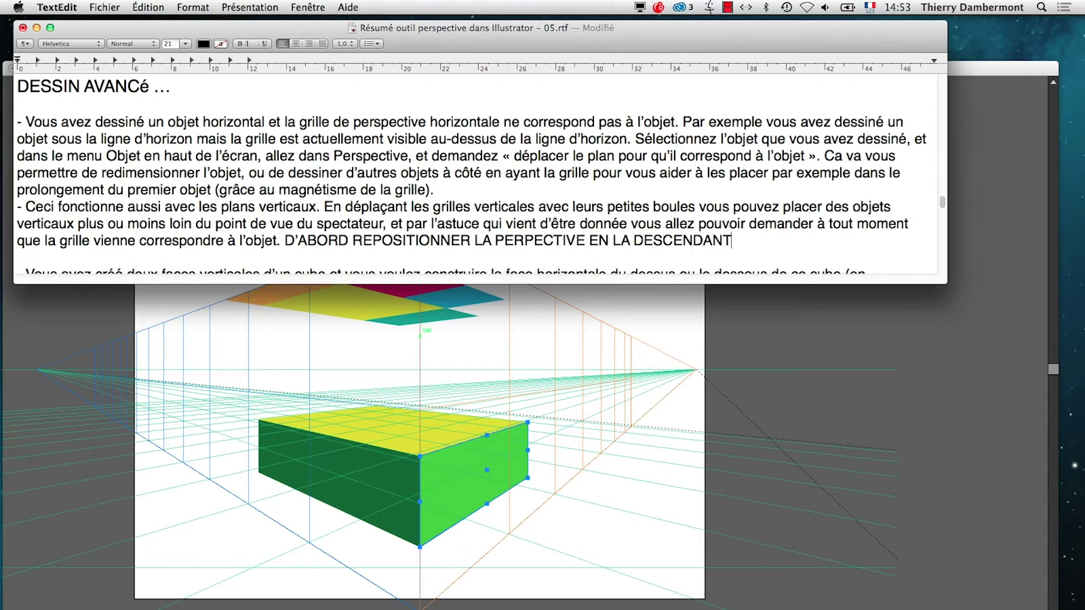
text( AVEC LA BOUL)
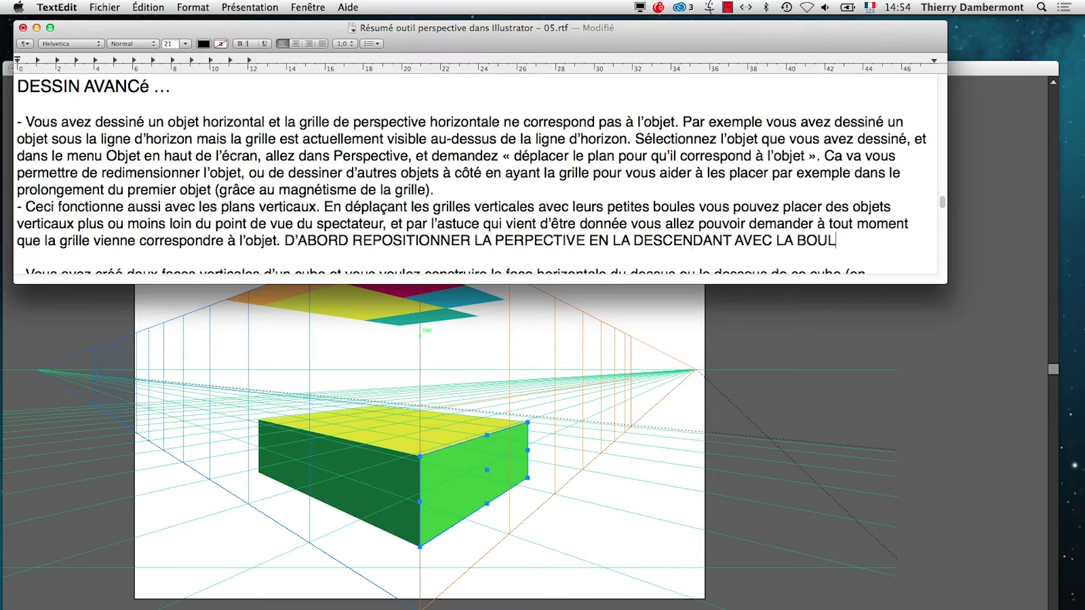
text(E DU MILEIUEU (PA)
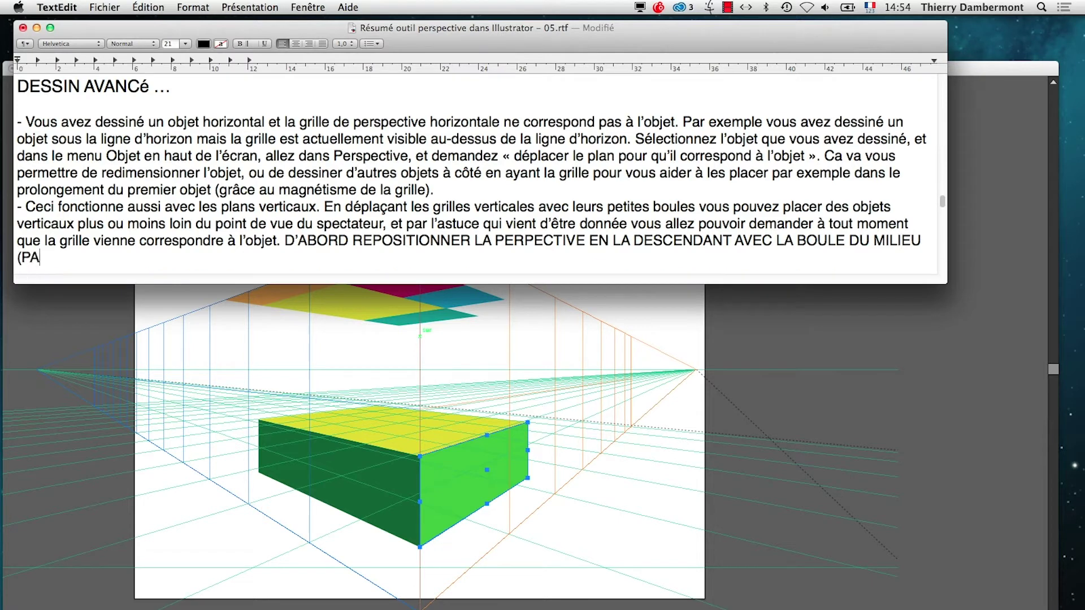
text(RMI LE GROUPE DE QUATRE BOULES).)
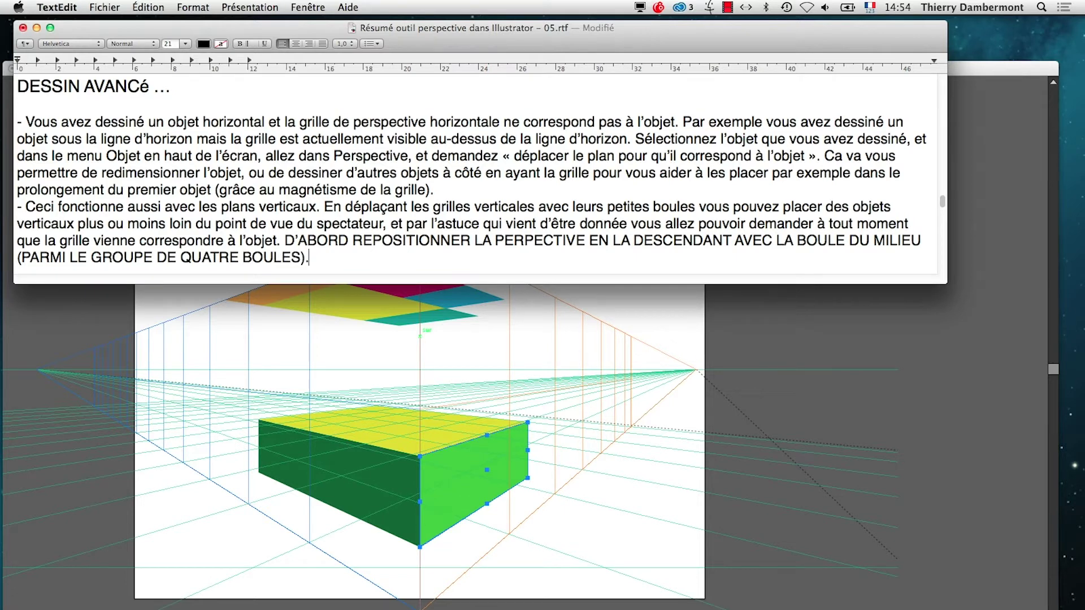
key(super+s)
scroll(291, 233, down, 5)
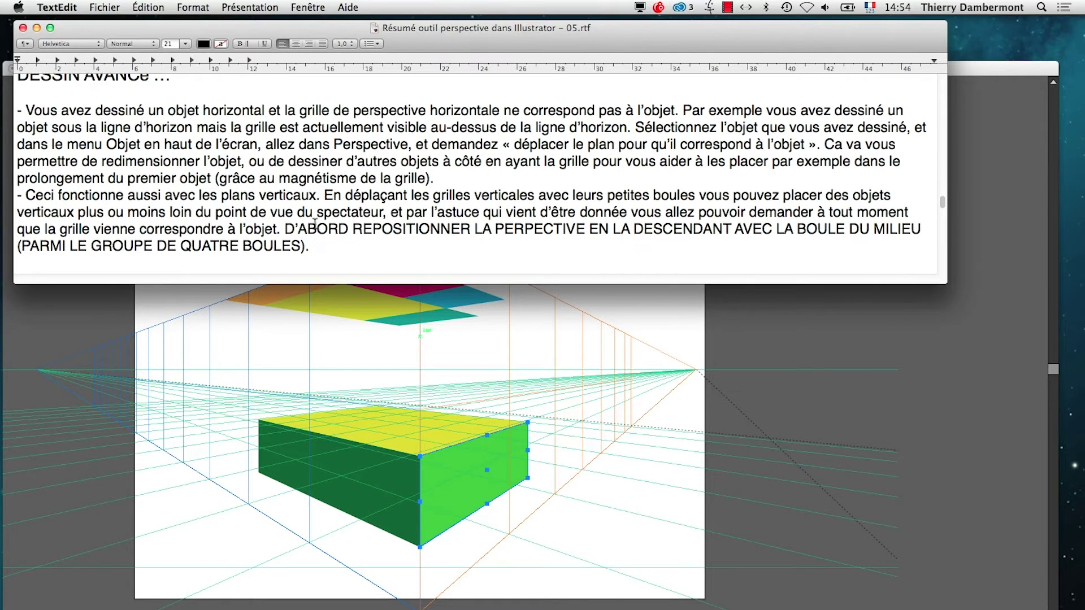
scroll(293, 223, down, 1)
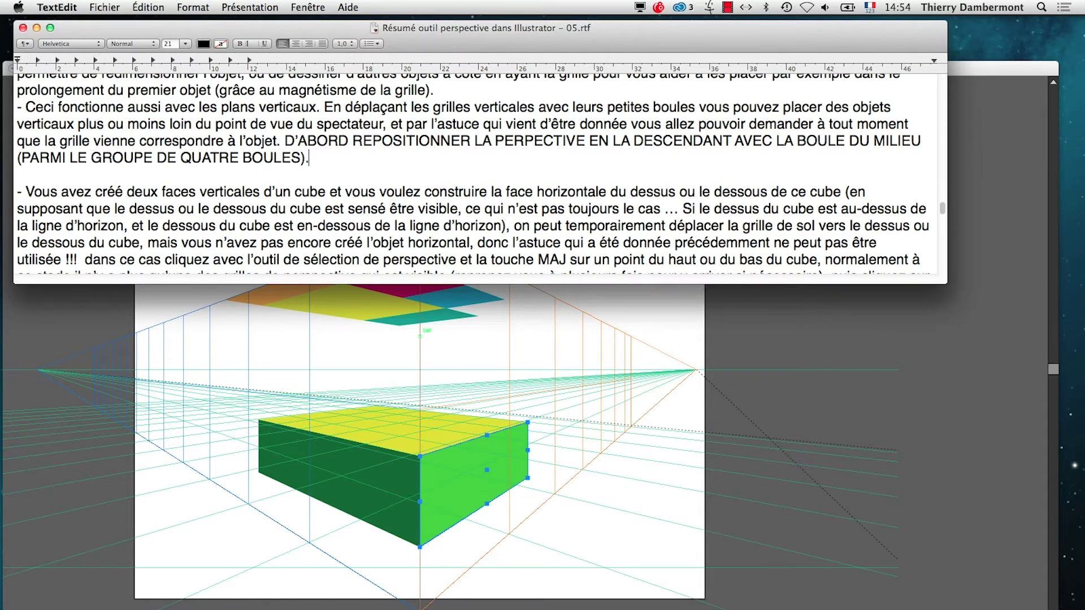
Step: Switch to Illustrator and shift the blue vertical grid plane to the right, well past the artboard's right edge
key(super+Tab)
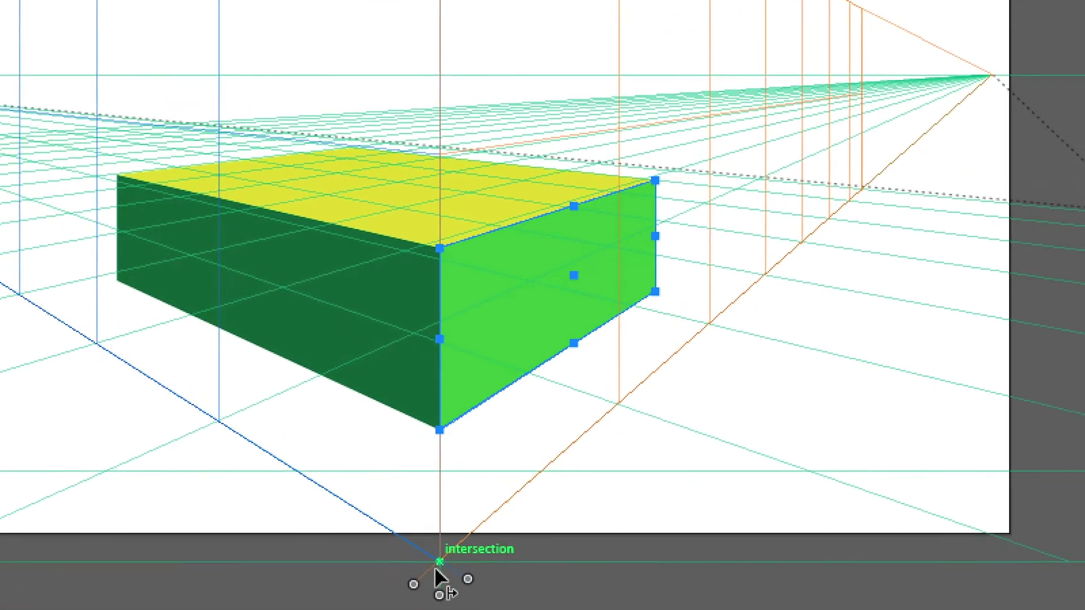
drag(468, 579, 1084, 370)
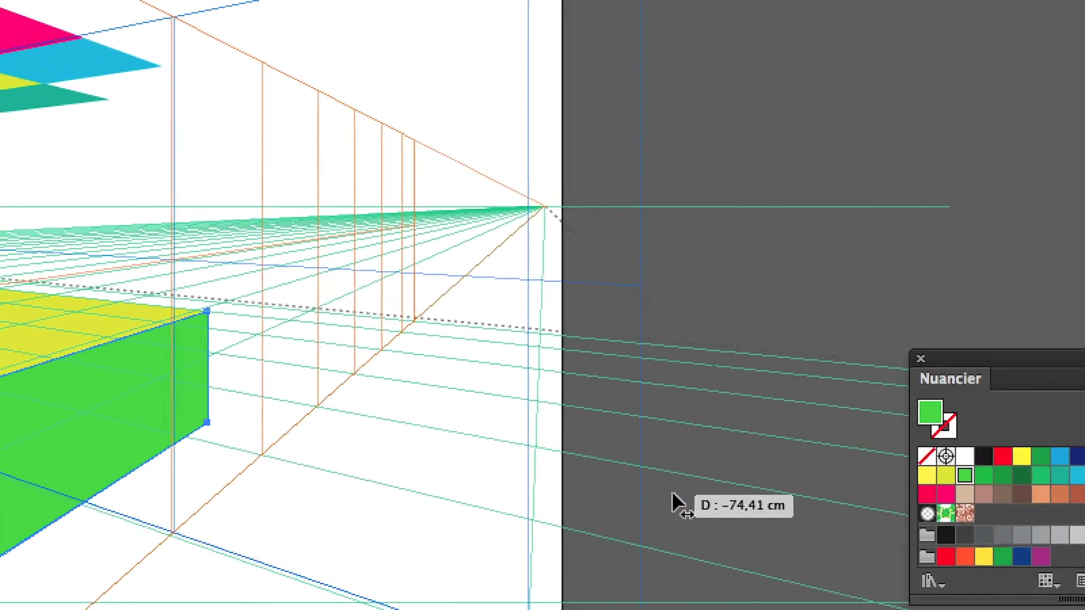
drag(677, 503, 532, 528)
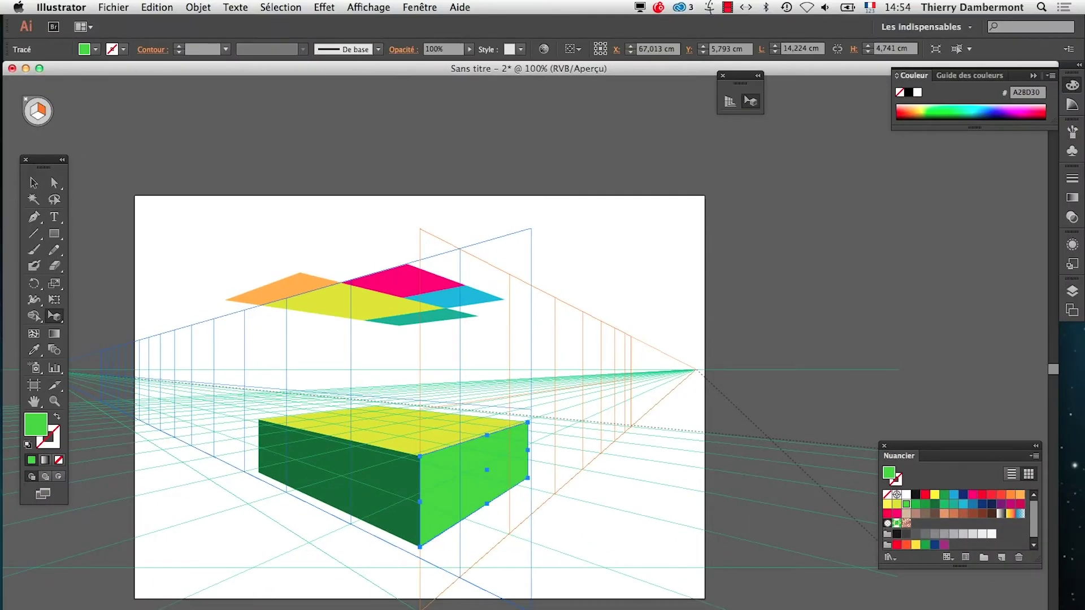
drag(396, 542, 650, 452)
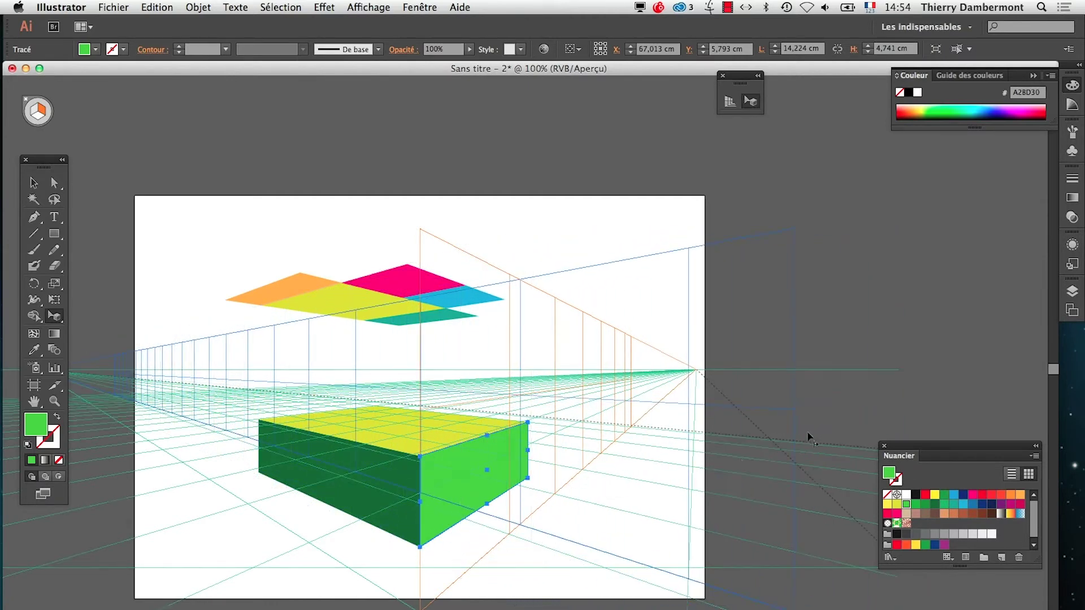
scroll(549, 546, down, 1)
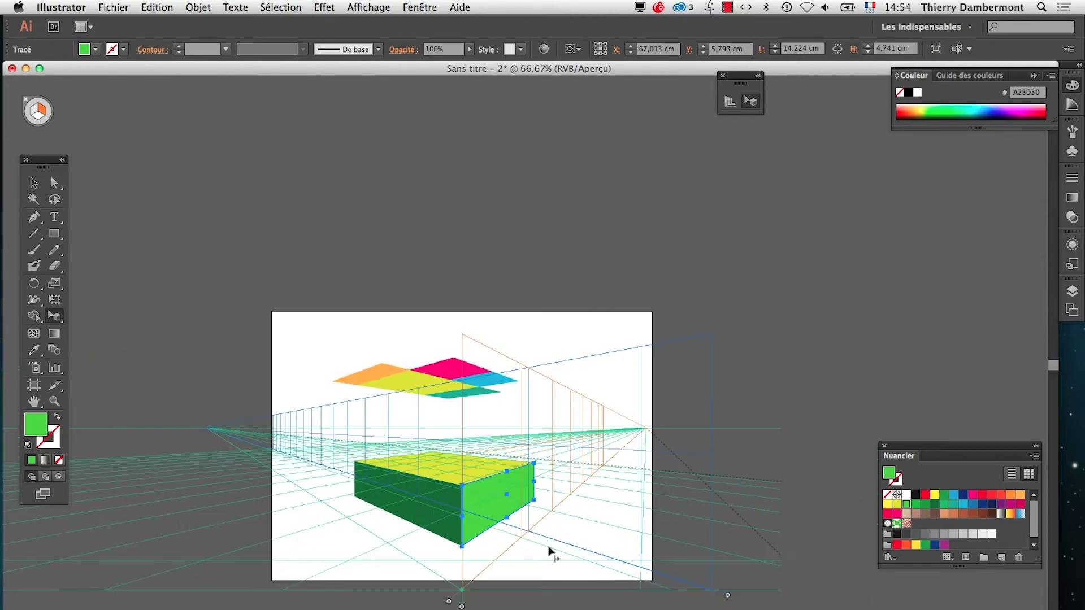
drag(721, 593, 938, 460)
alt+super+click(724, 509)
alt+super+click(723, 509)
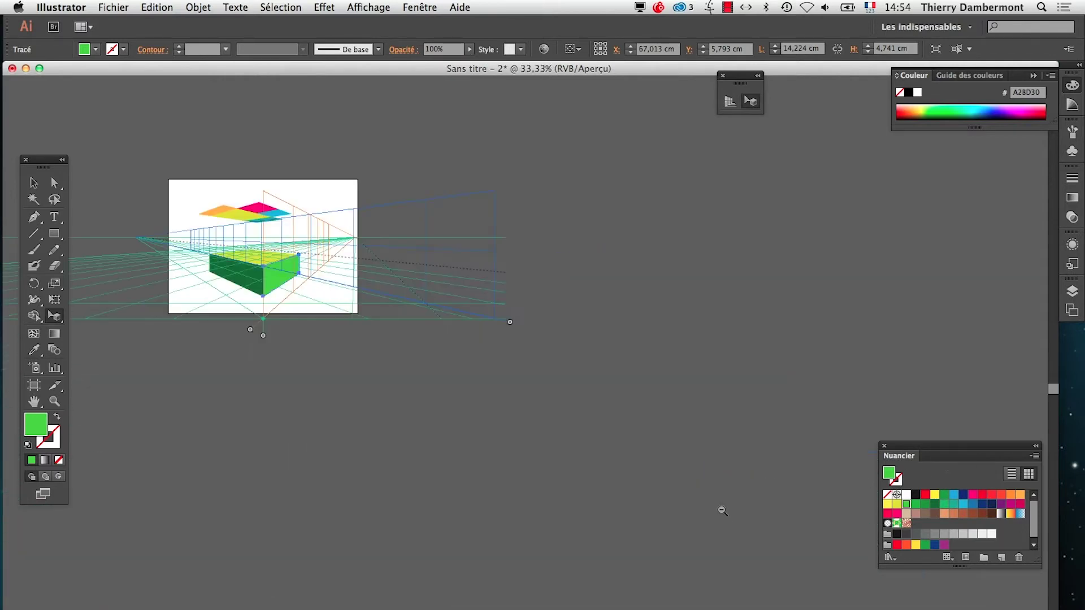
drag(466, 354, 610, 413)
drag(652, 381, 675, 375)
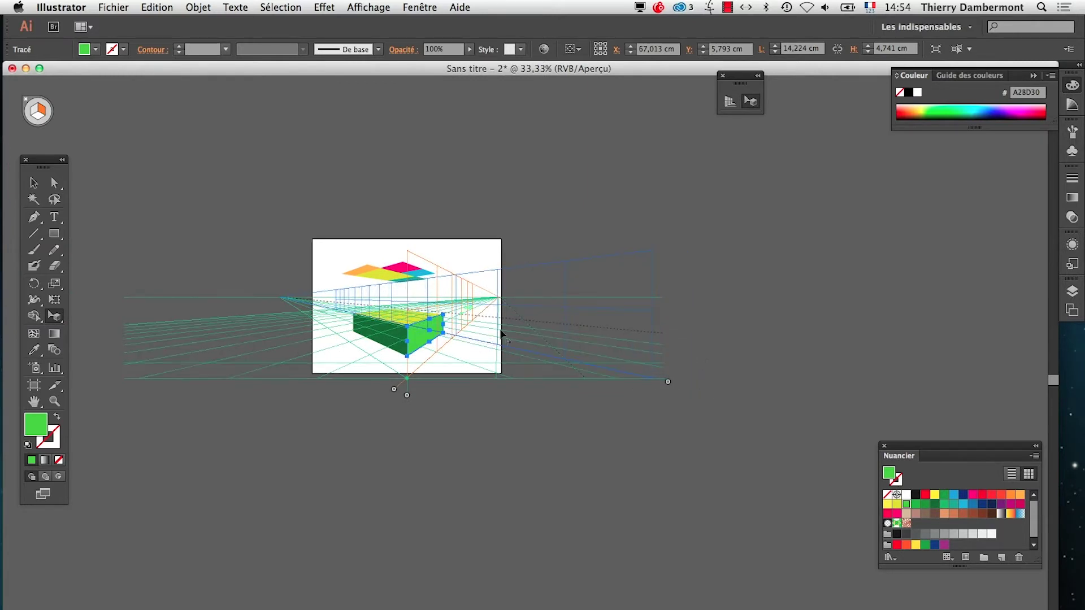
Step: Reduce the grid cell size with the Perspective Grid tool to give all three planes a denser mesh
click(729, 101)
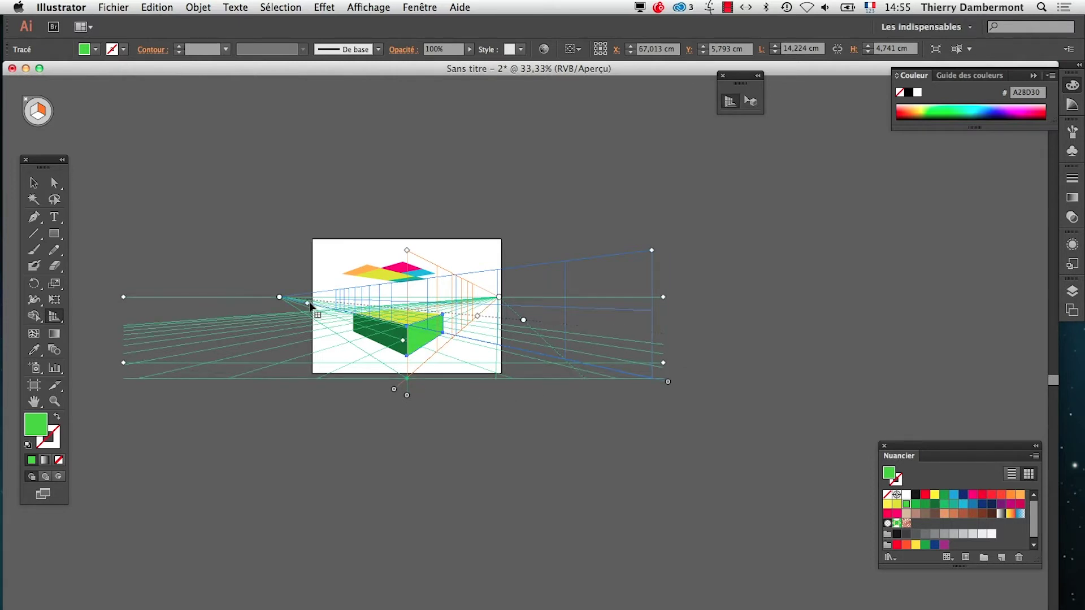
scroll(512, 354, up, 1)
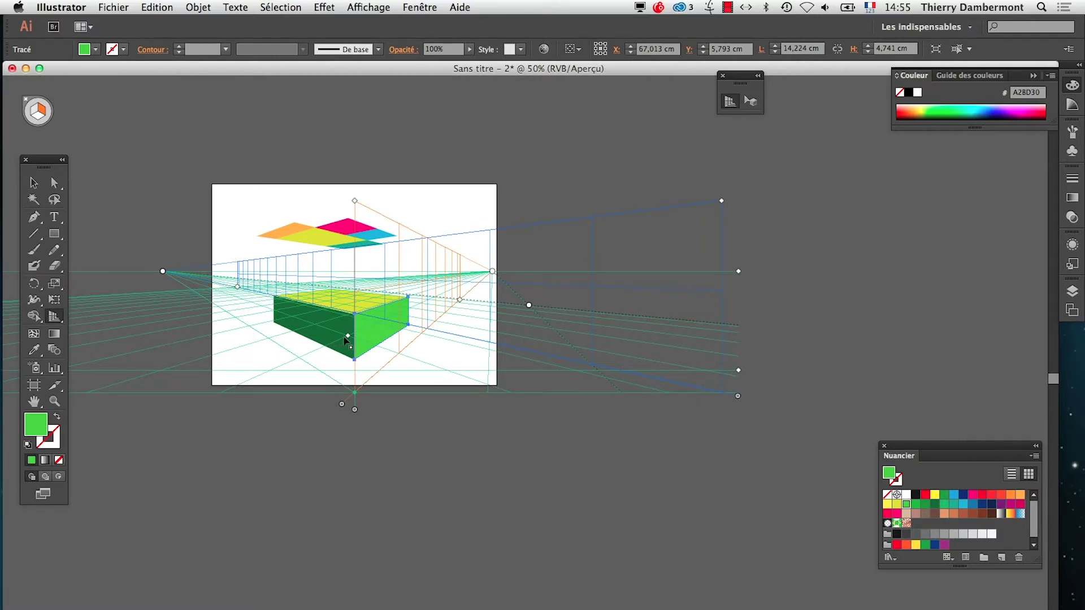
drag(347, 336, 352, 367)
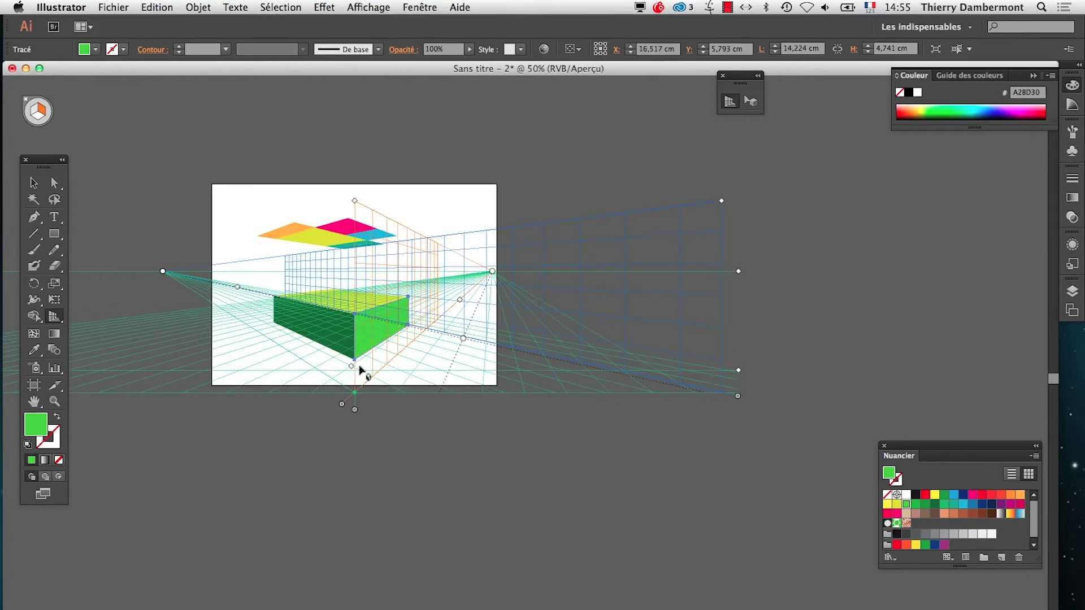
Step: Shift the blue vertical plane farther right, then alternate between Perspective Selection and the Perspective Grid tool, ending on the latter
drag(738, 397, 879, 347)
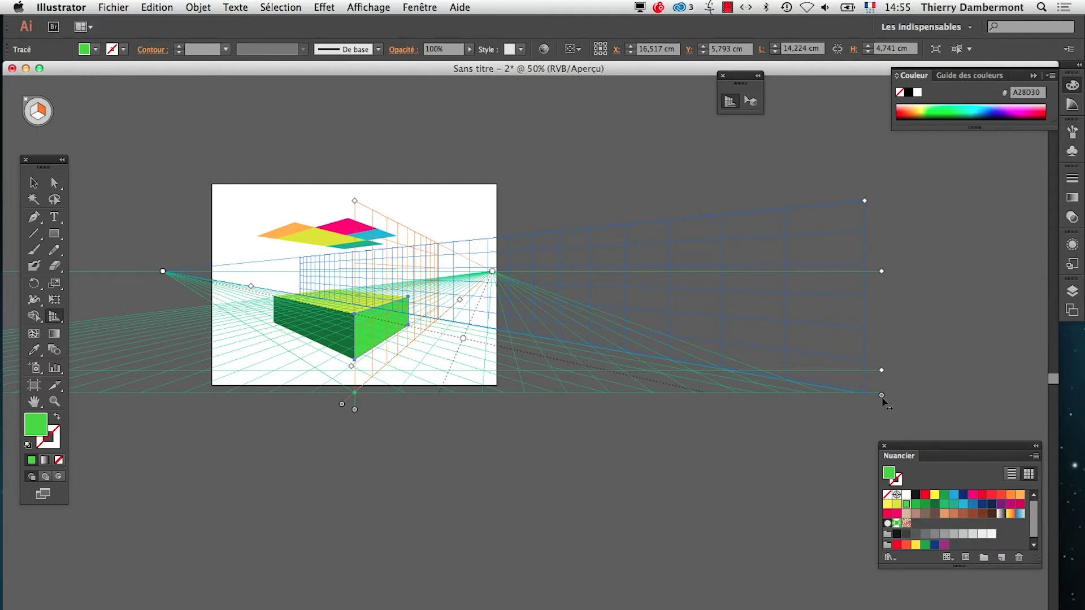
key(shift+v)
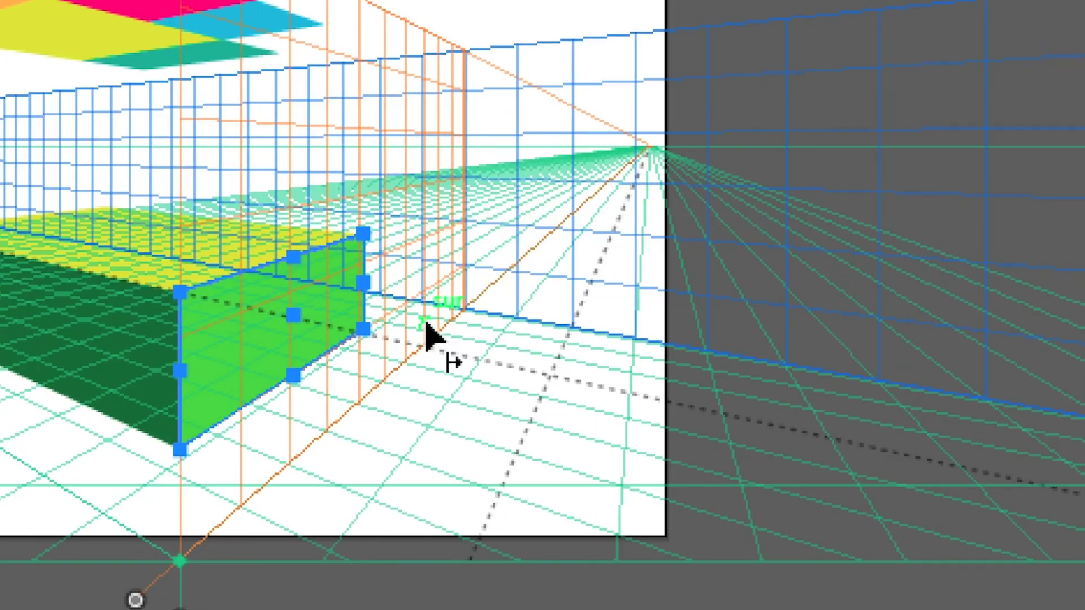
key(shift+p)
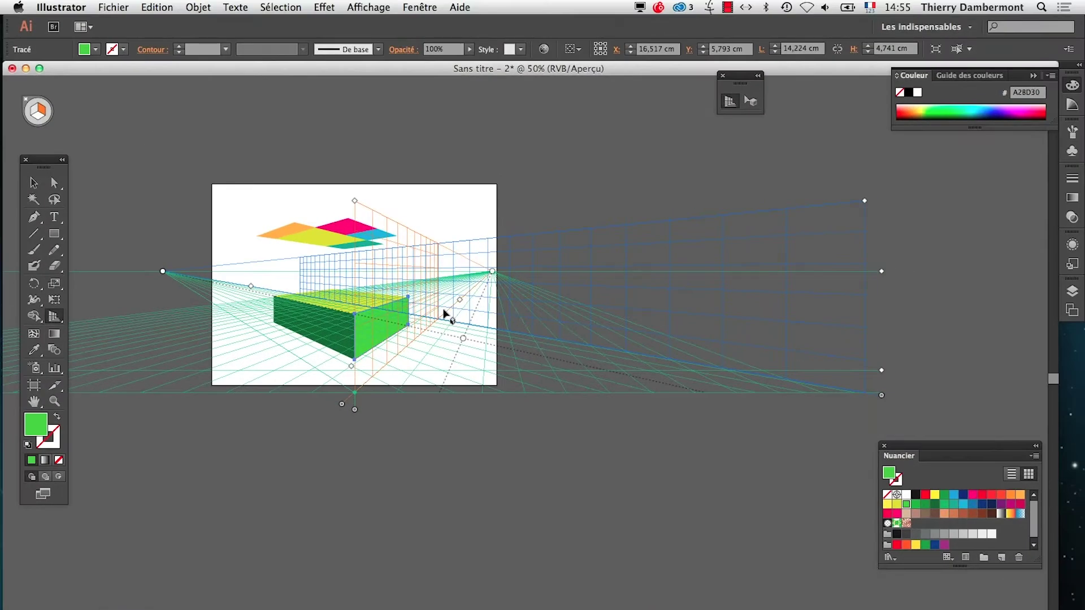
scroll(444, 314, down, 1)
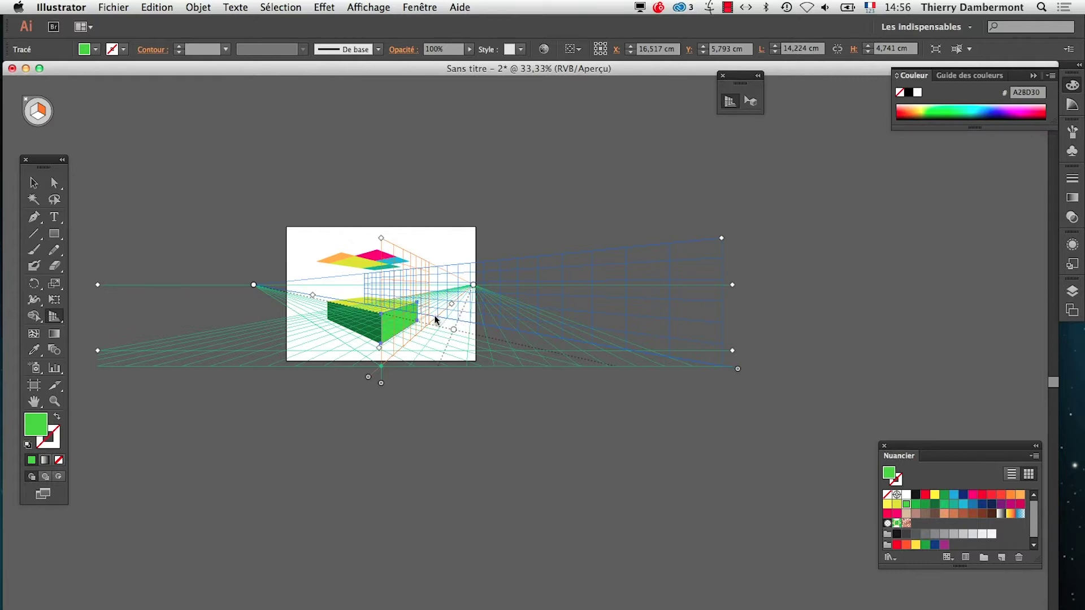
Step: Save the drawing as etude-de-la-perspective-part2.ai in the AI-jour7 folder, keeping the Illustrator CC (17.0) format options
click(114, 7)
click(138, 120)
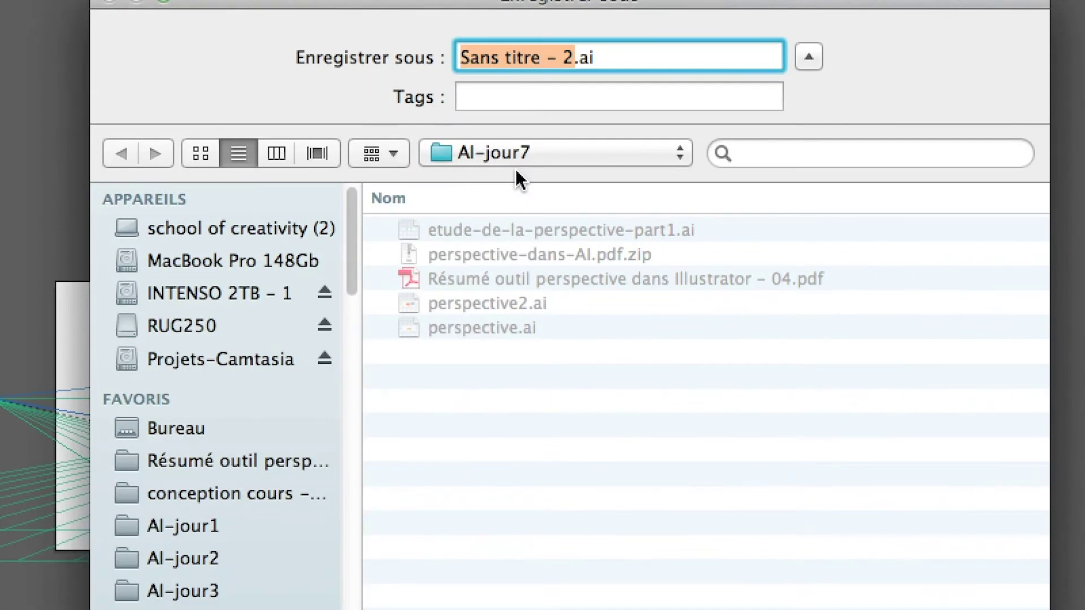
text(etude-de)
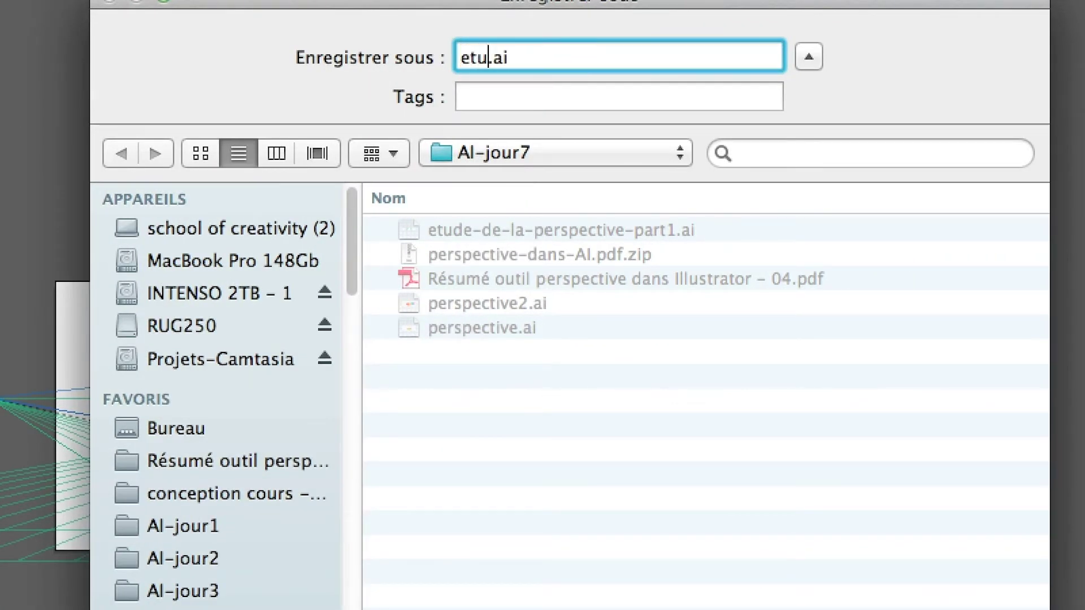
text(-la-perspe)
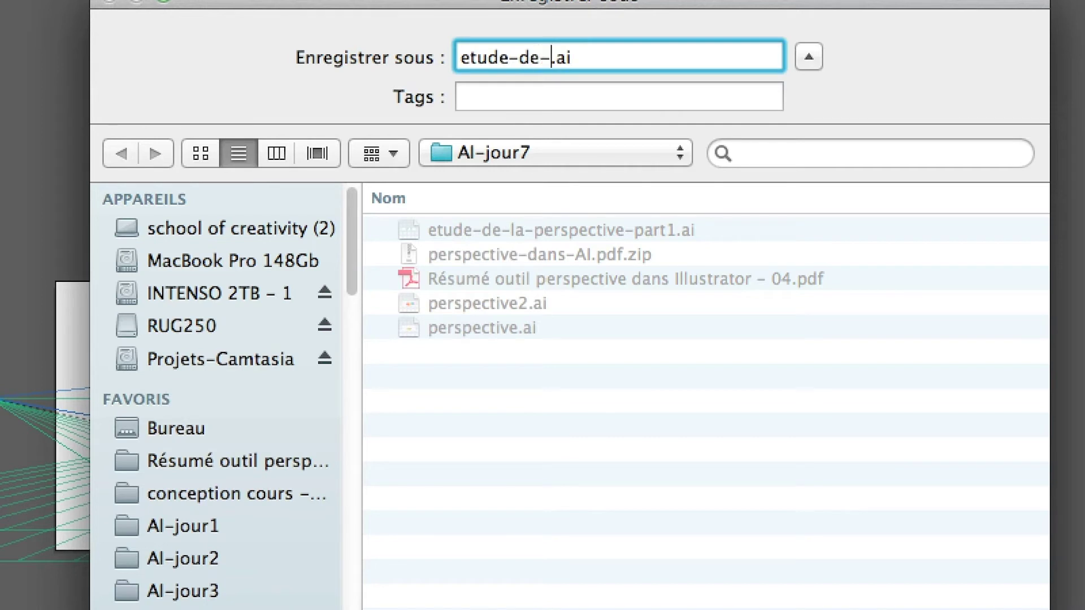
text(ctive)
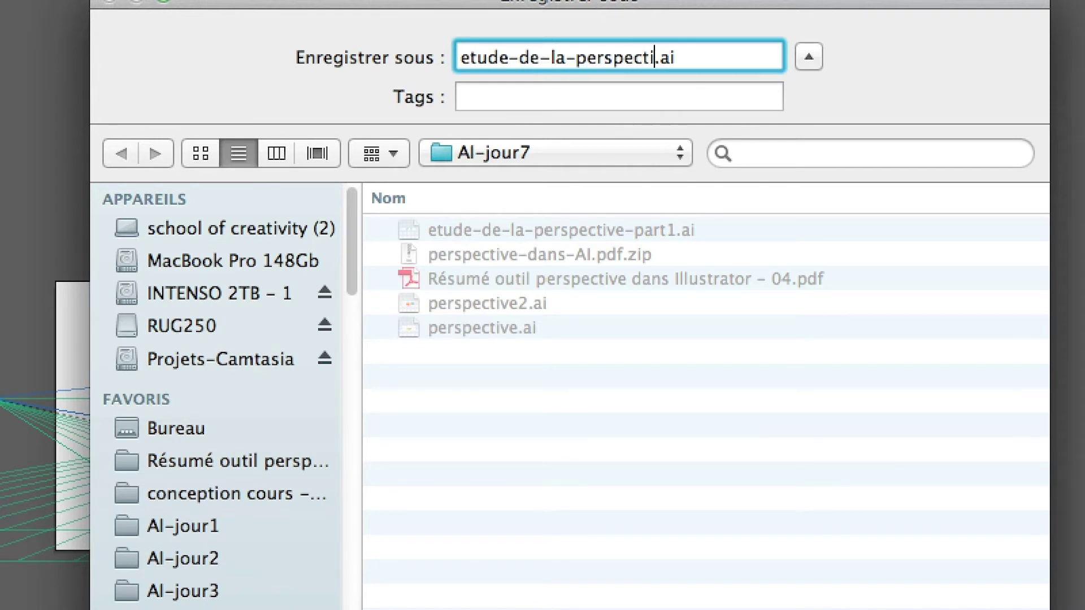
text(-^)
key(BackSpace)
text(part2)
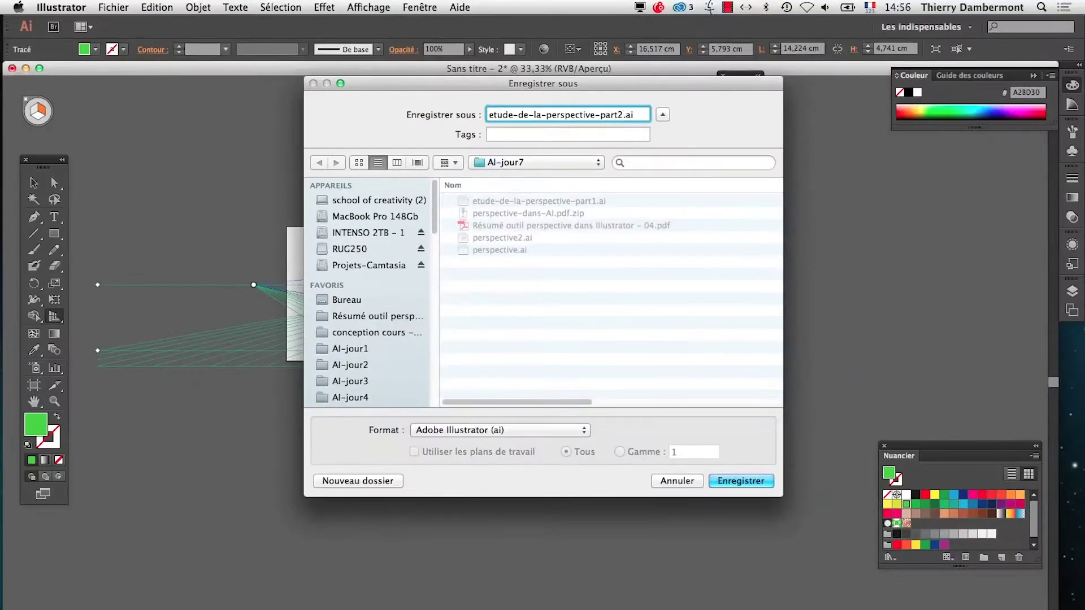
click(741, 482)
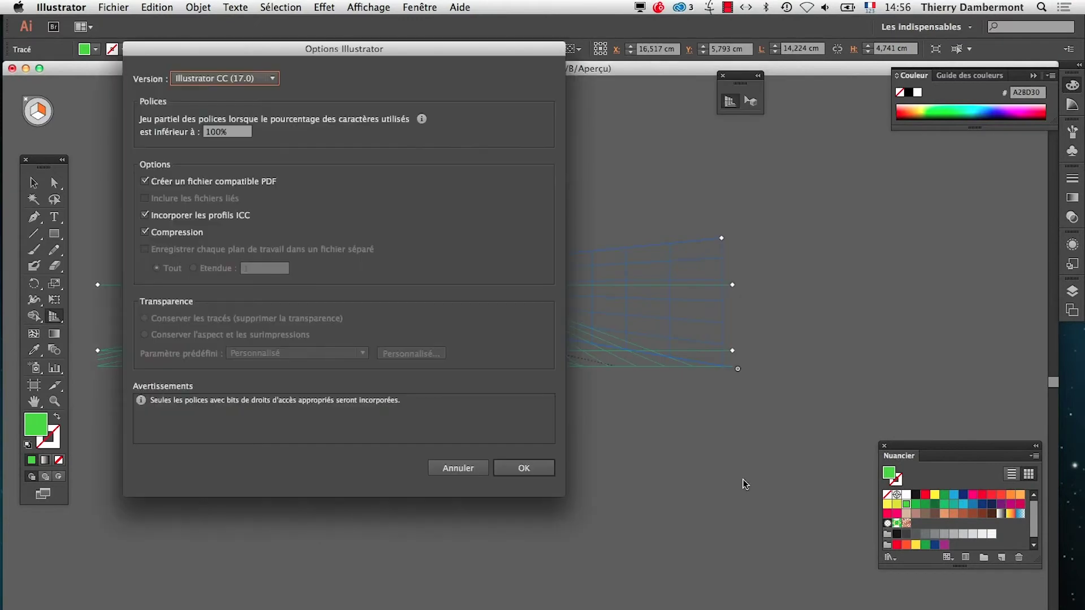
click(524, 469)
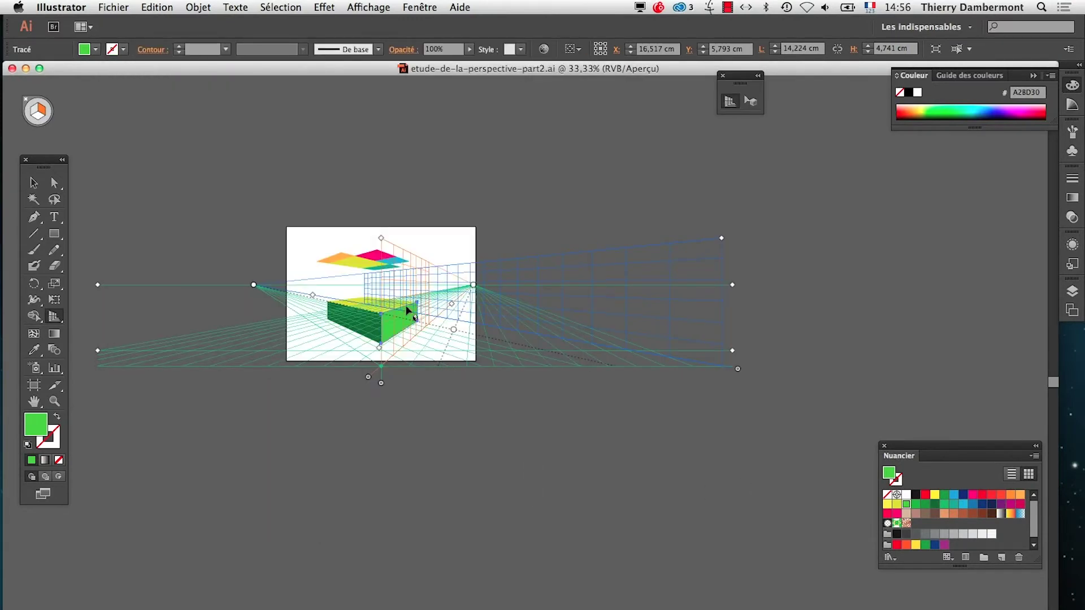
Step: Draw a rectangle about 20.3 × 16.9 cm on the left (blue) grid plane, overlapping the green box's far right end, and fill it brown
click(437, 322)
click(439, 322)
click(506, 361)
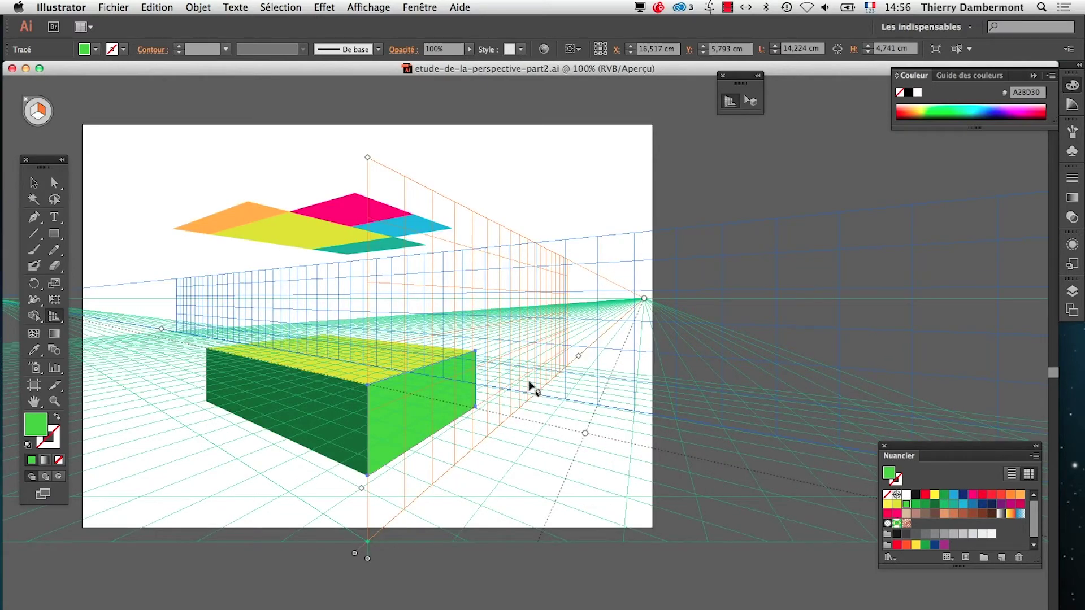
click(533, 382)
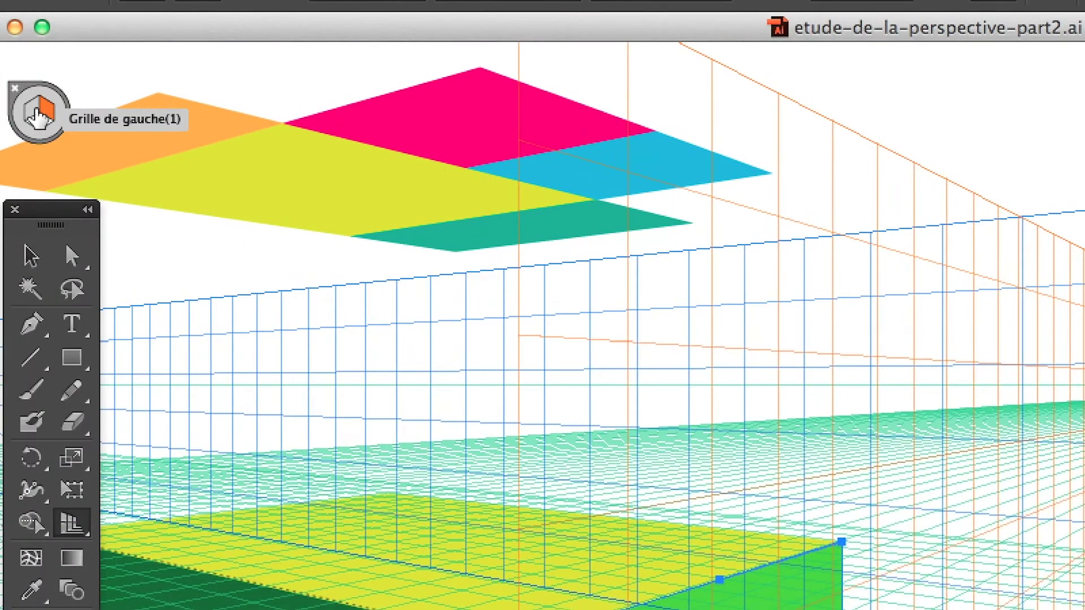
click(34, 116)
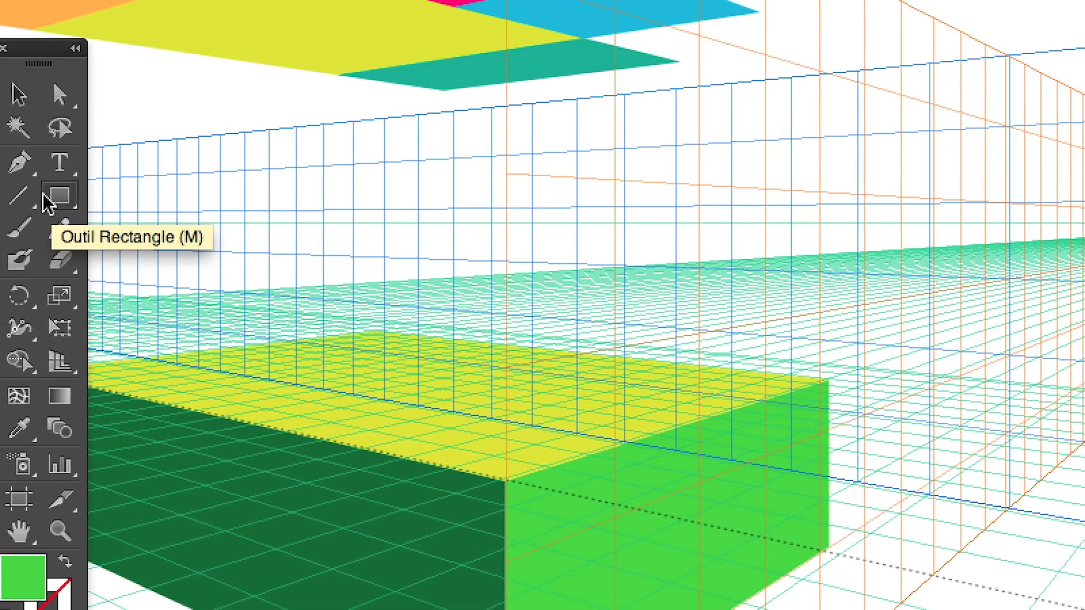
click(46, 198)
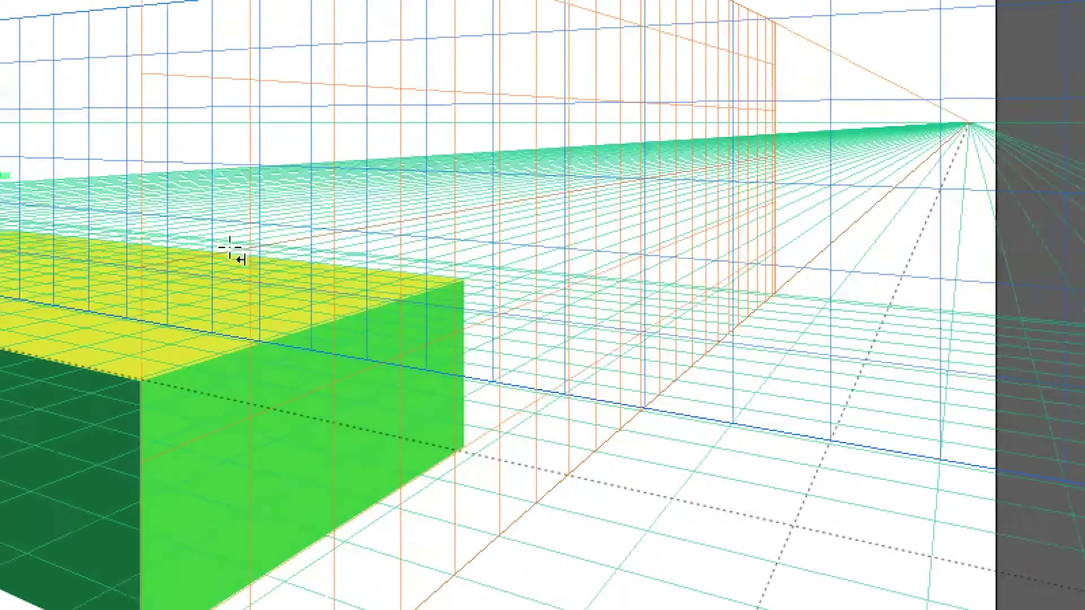
drag(373, 305, 20, 32)
drag(253, 208, 243, 181)
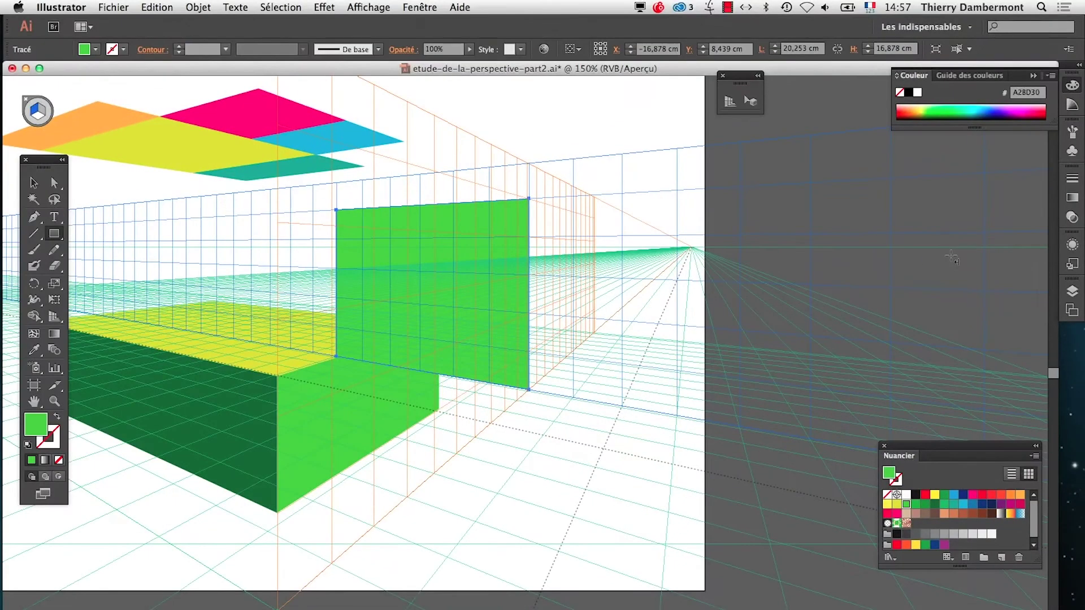
click(925, 514)
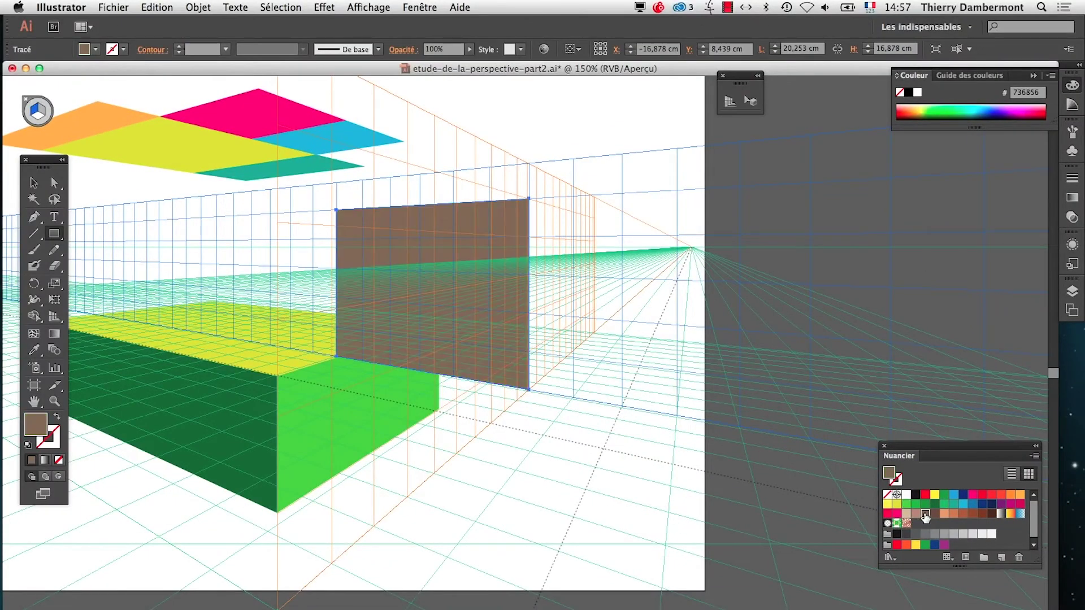
drag(900, 461, 812, 354)
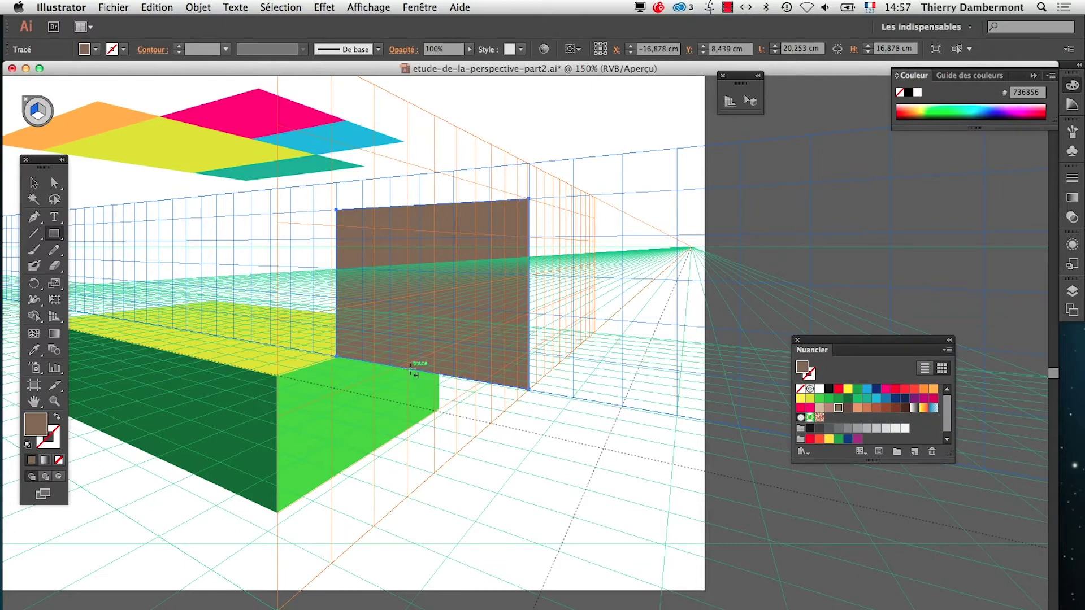
Step: Show the Layers list as a floating window beside the artboard and collapse the Artboards list that remains docked
key(super+minus)
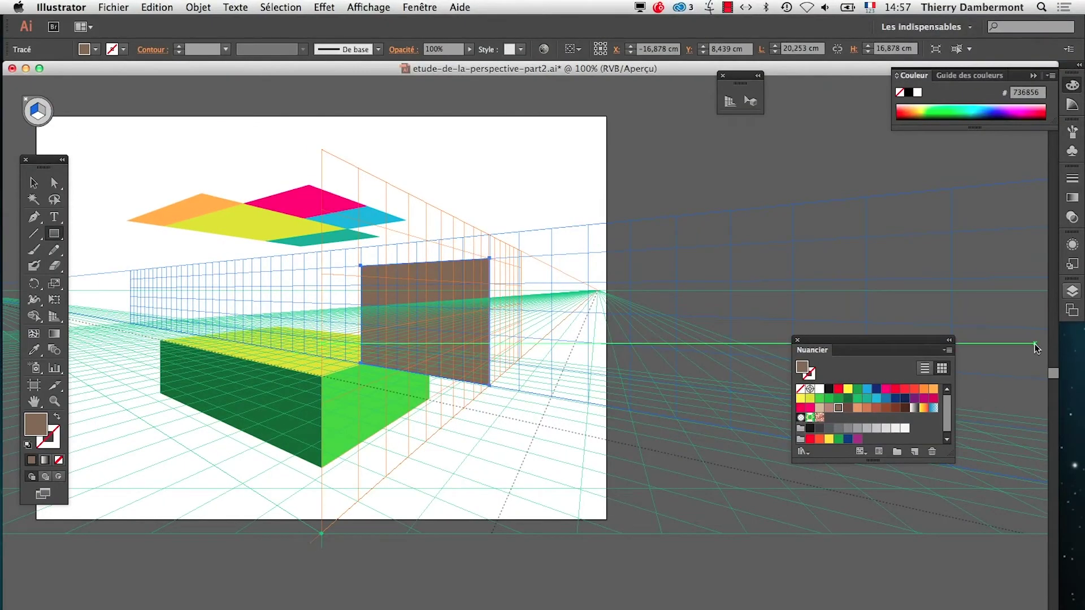
click(1072, 293)
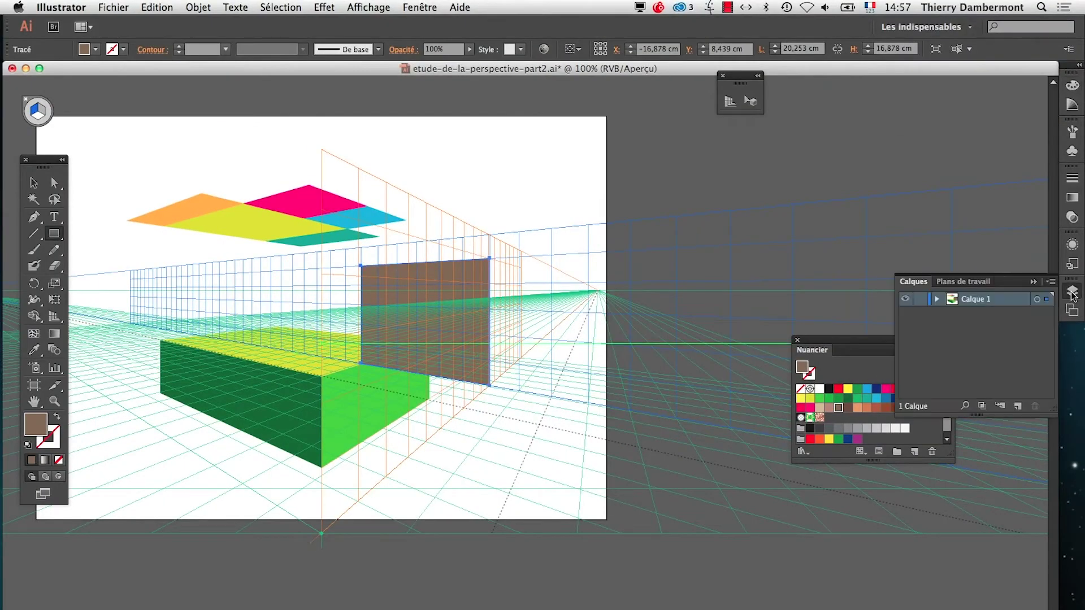
drag(913, 281, 603, 184)
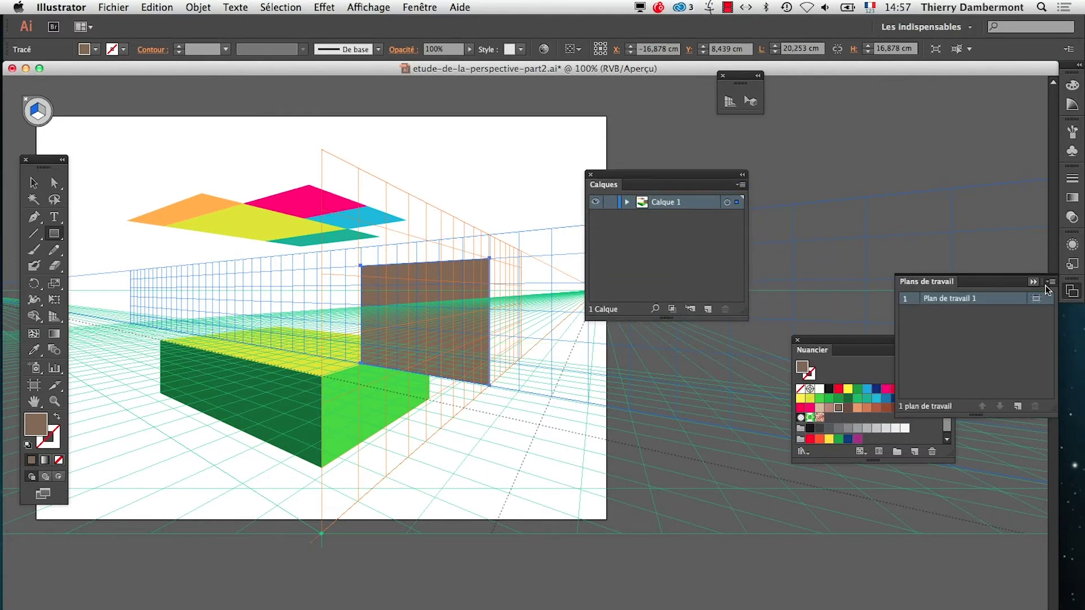
click(1033, 281)
Step: Set the Layers list's custom row size to 80 pixels
click(741, 184)
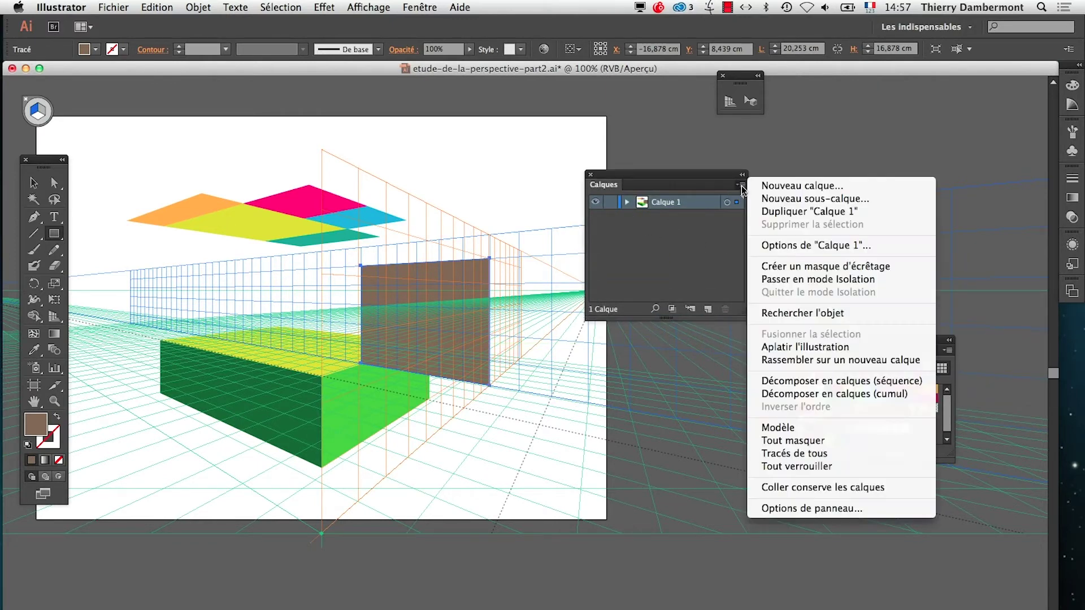
click(835, 508)
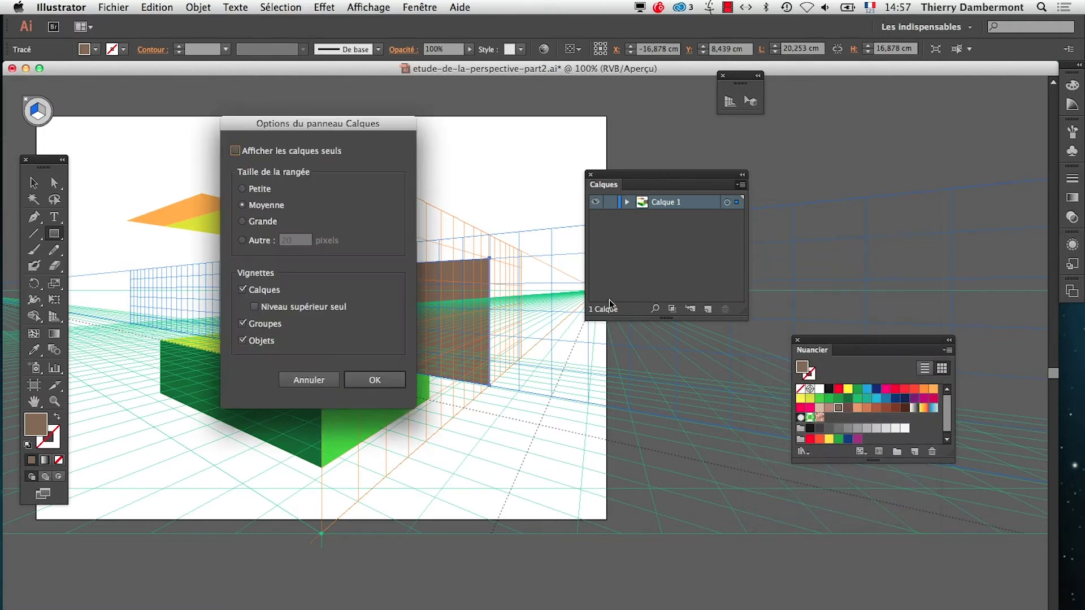
click(259, 241)
text(80)
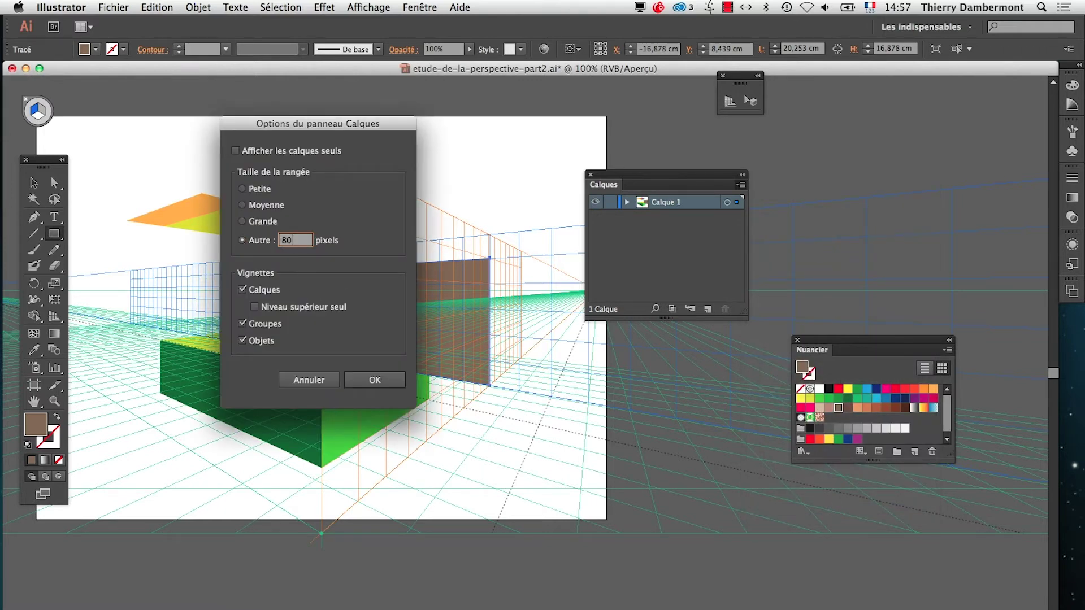
click(373, 380)
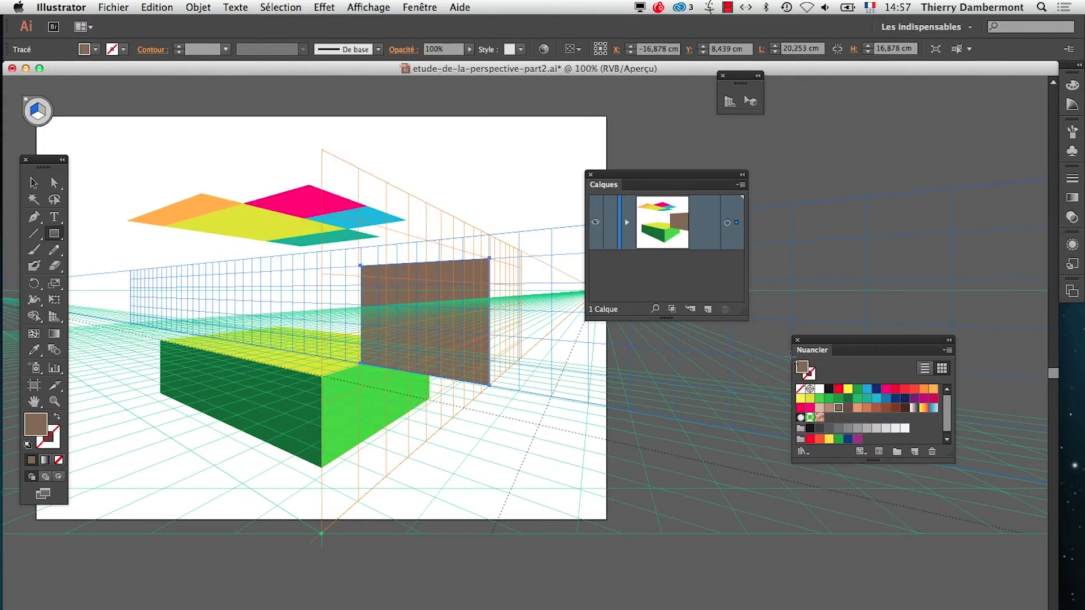
Step: Enlarge the Layers window and expand Calque 1 to list all its paths
drag(753, 316, 896, 561)
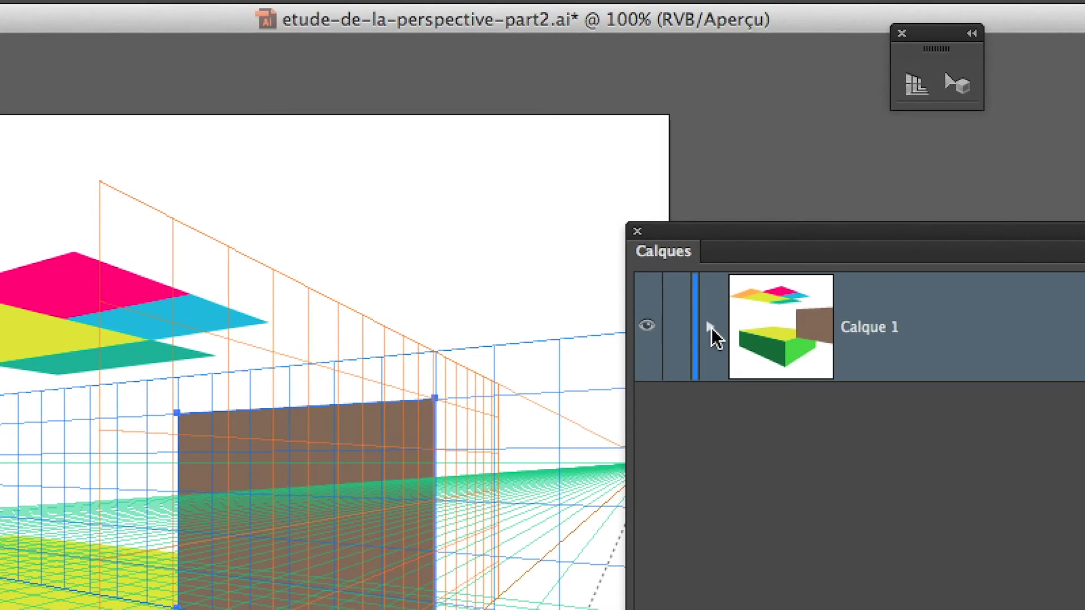
click(415, 118)
drag(956, 454, 979, 609)
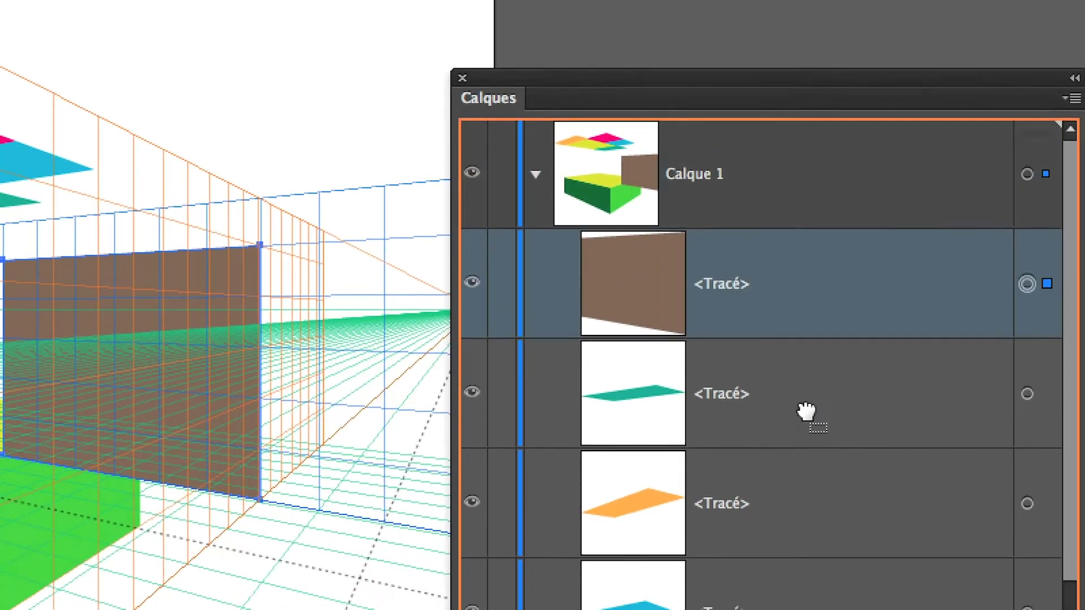
drag(807, 470, 808, 603)
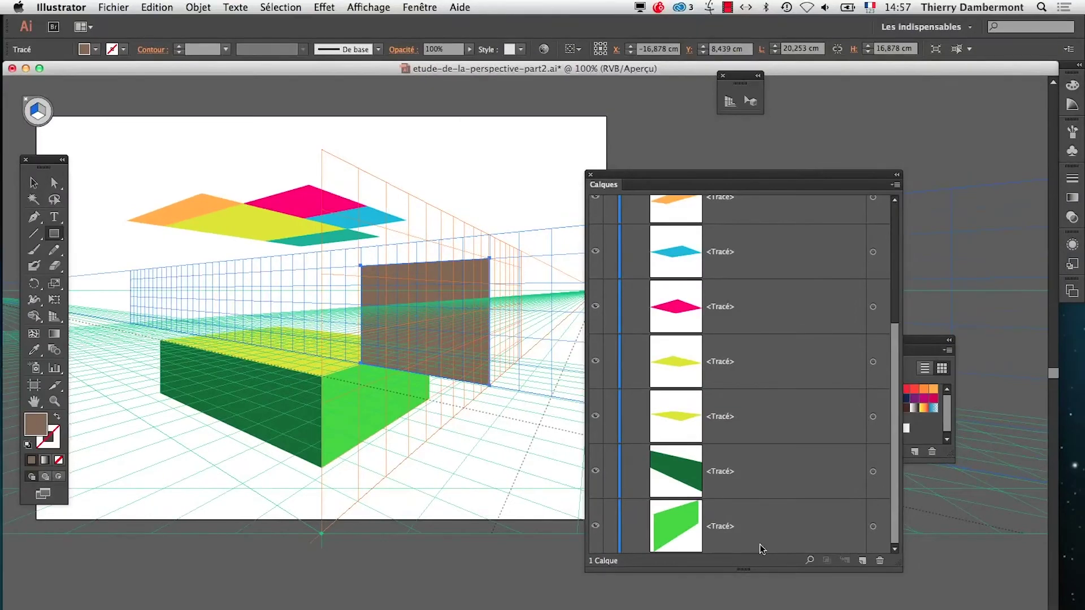
Step: Set the Layers list's custom row size to 40 pixels
click(895, 185)
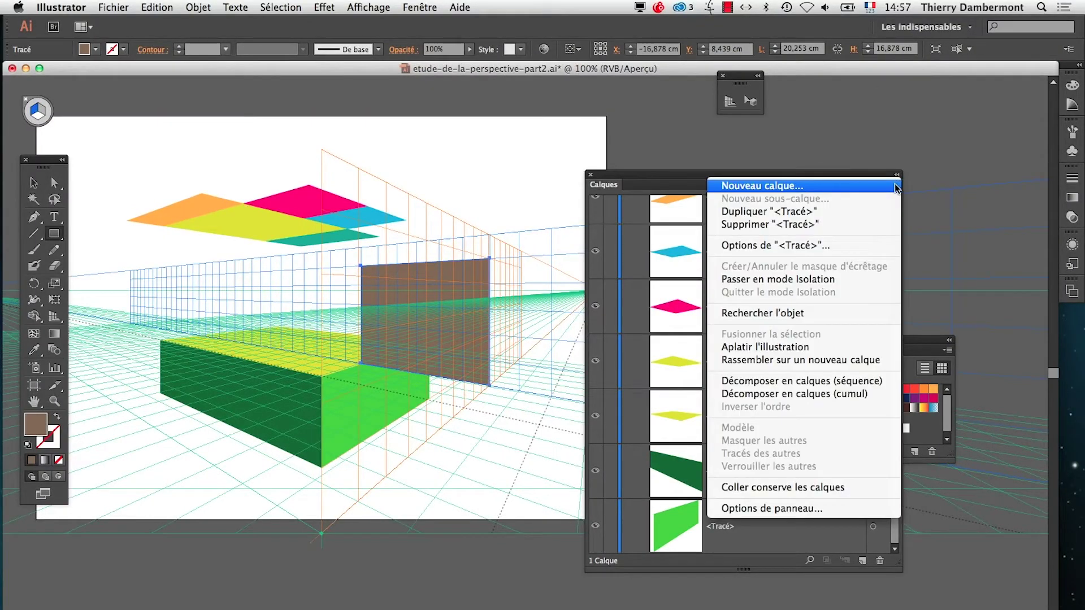
click(790, 510)
double_click(286, 241)
text(40)
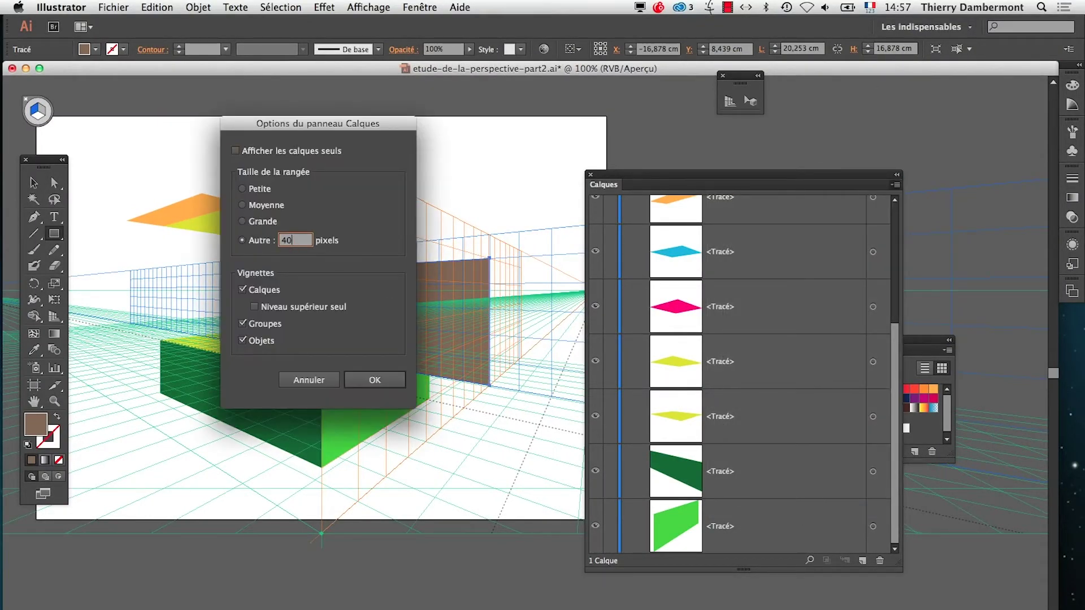
click(375, 380)
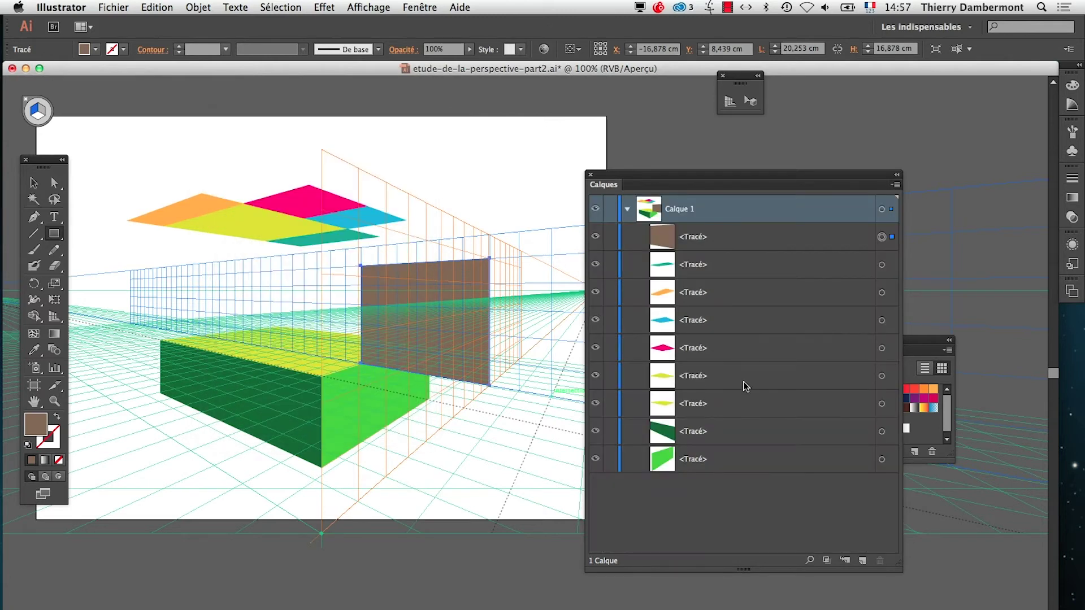
Step: Move the brown rectangle's path to the end of Calque 1, behind the green box, and shift the Layers window clear of the artboard
drag(728, 236, 735, 474)
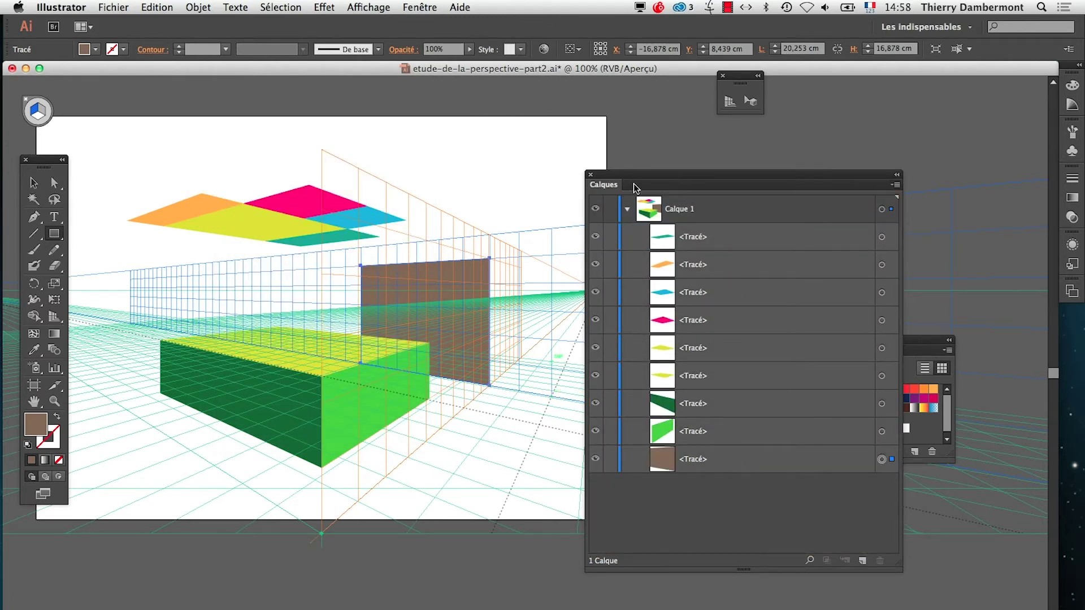
drag(637, 189, 792, 188)
click(439, 369)
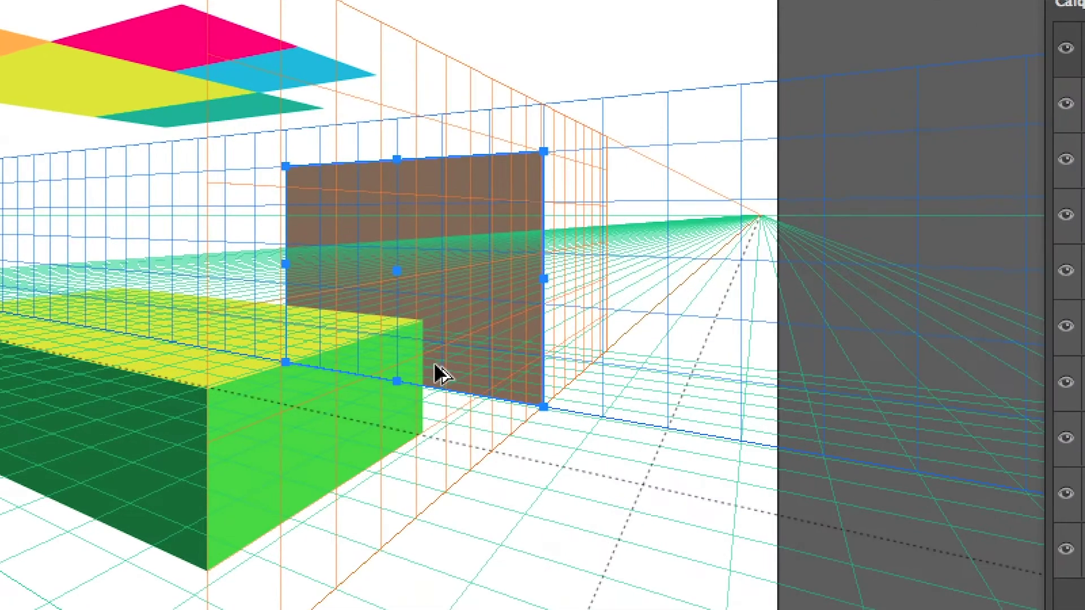
key(shift+v)
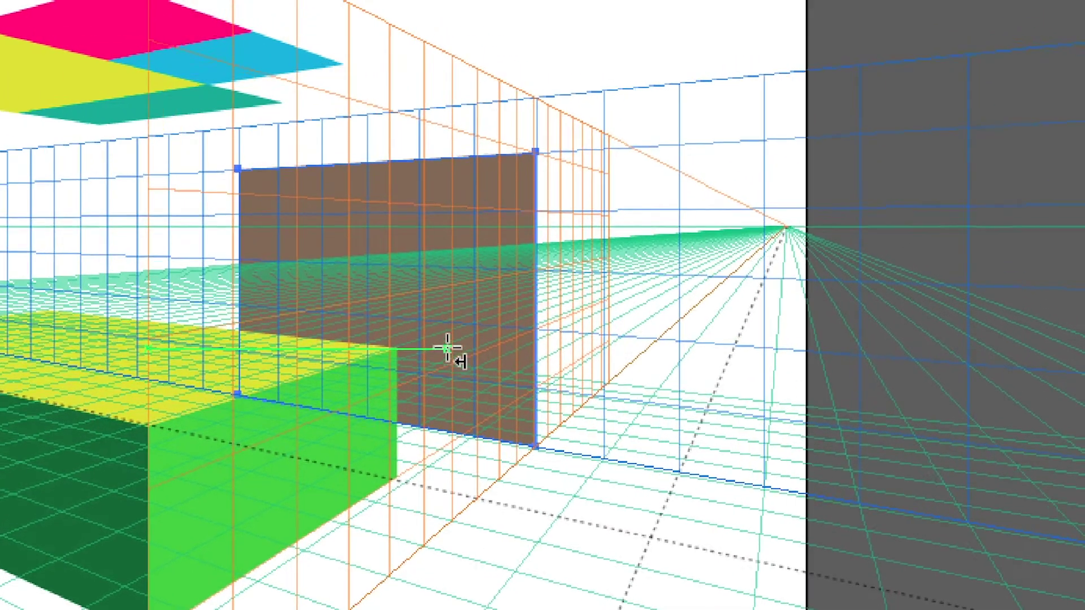
click(447, 346)
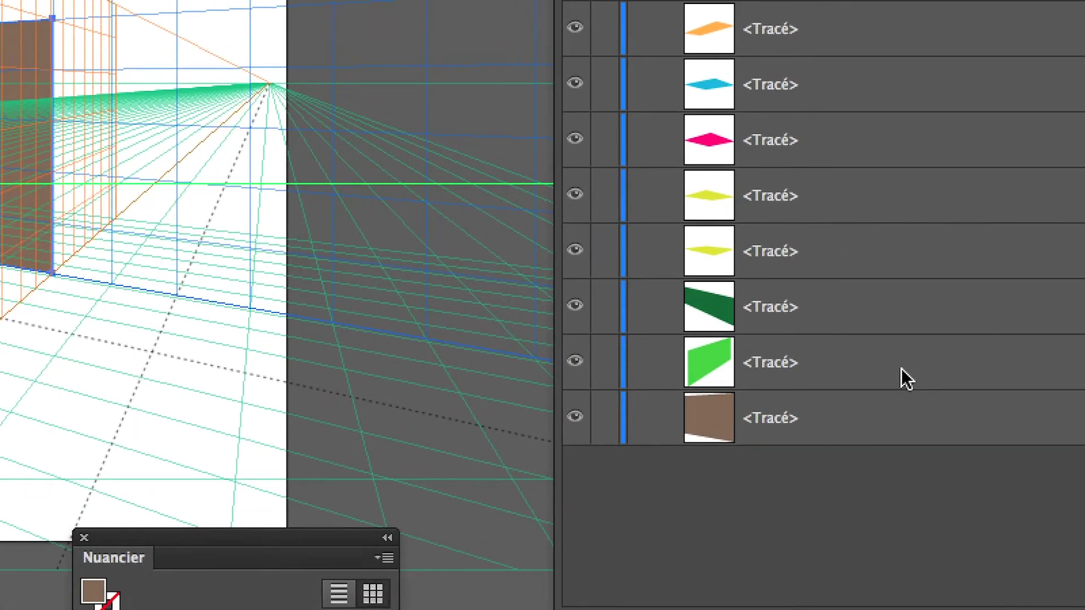
Step: Target the light green and dark green side faces of the box in the Layers list and group them
click(1023, 438)
click(993, 368)
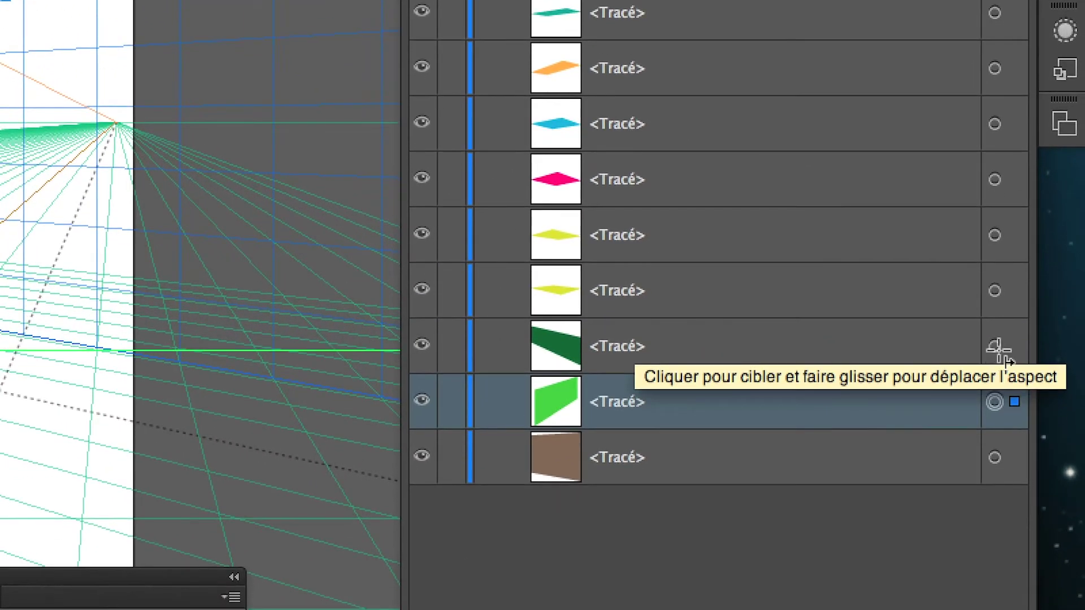
shift+click(995, 349)
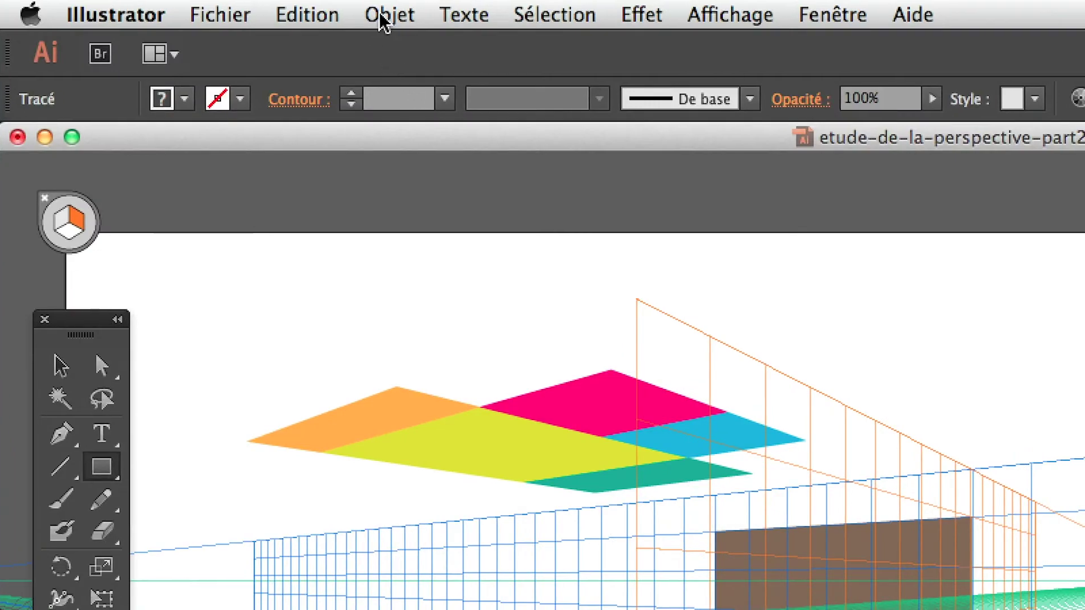
click(394, 15)
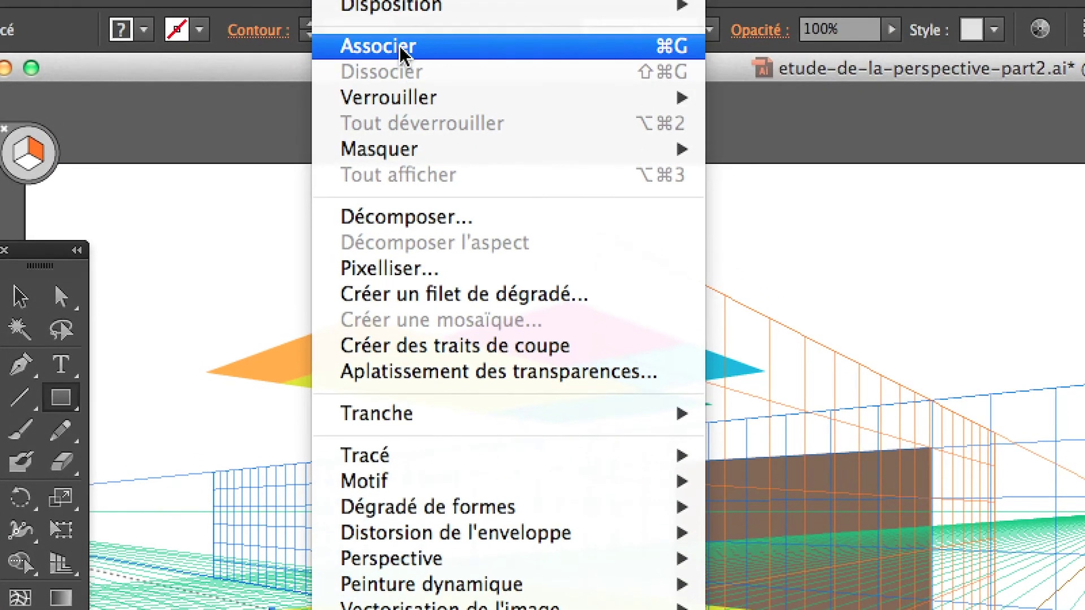
click(398, 48)
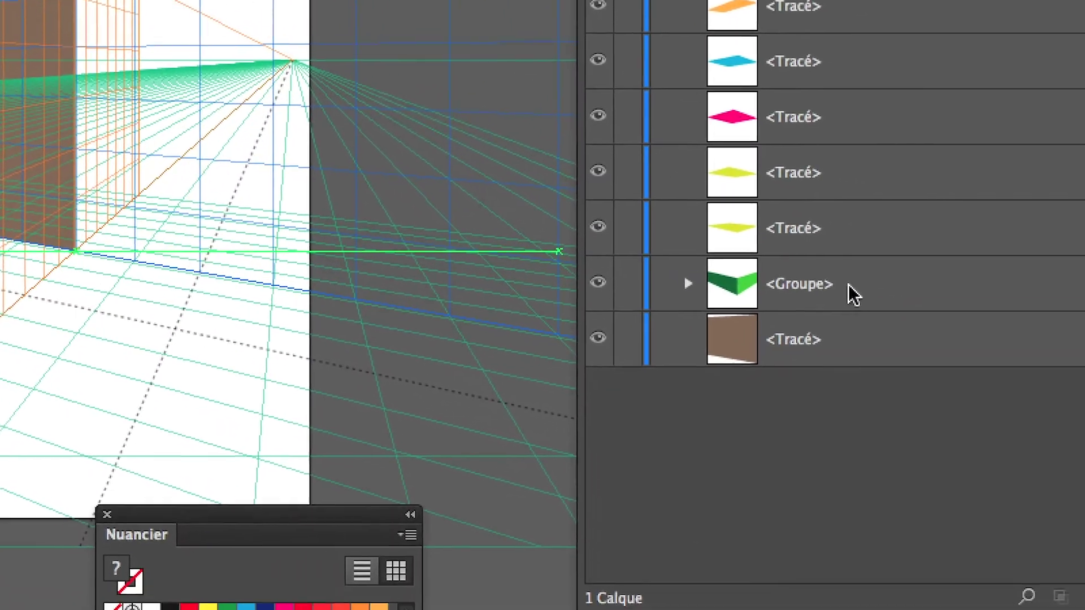
Step: Move the yellow-green top face's path into the group containing the box's two green side faces
click(847, 286)
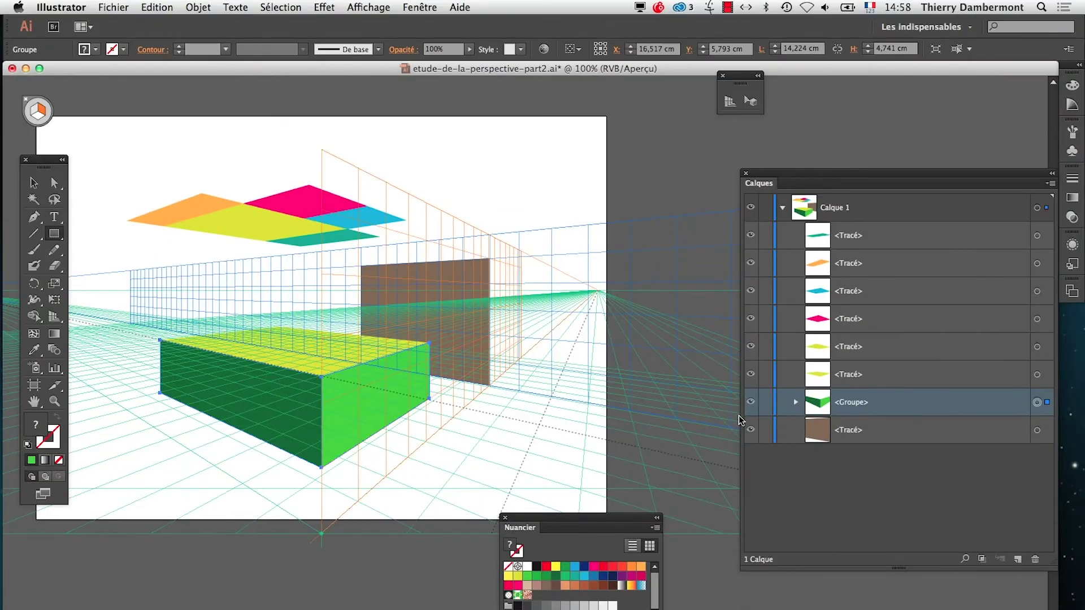
click(751, 403)
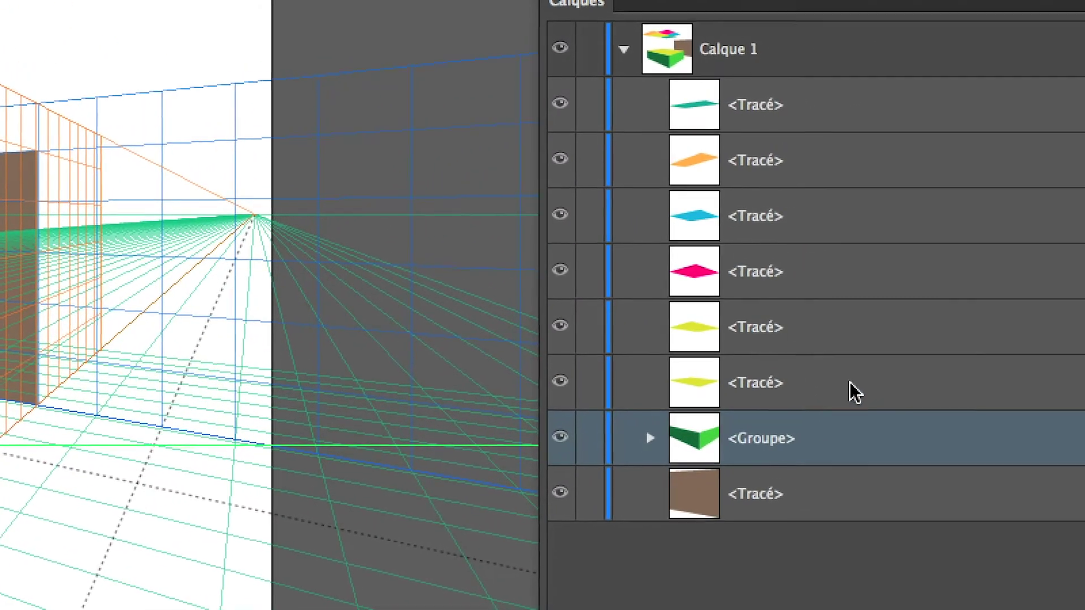
click(899, 375)
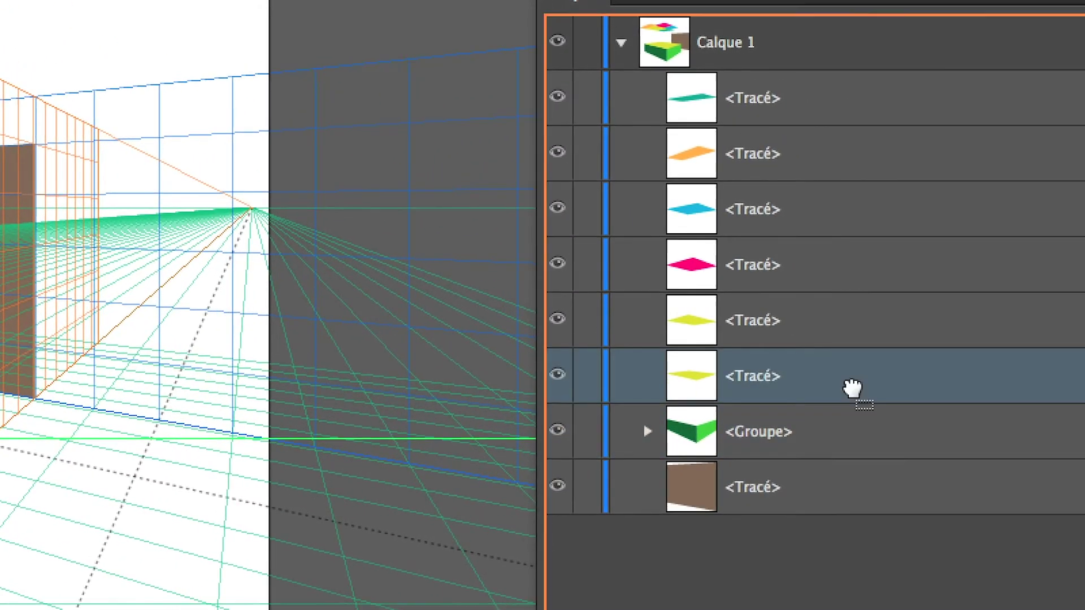
key(Delete)
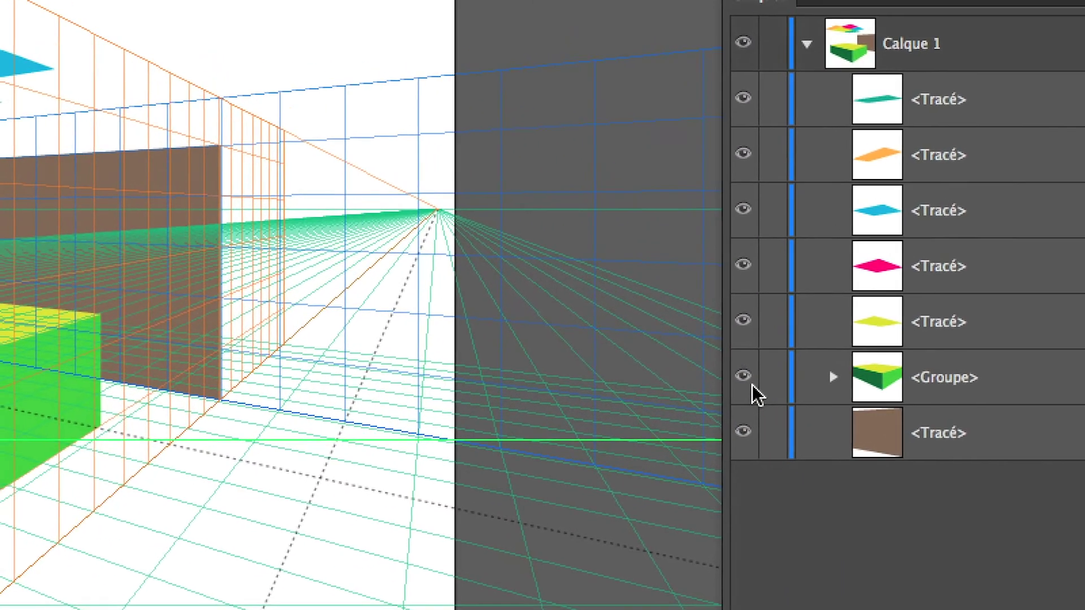
Step: Toggle the box group's visibility off and on to check that all three faces belong to it
click(746, 382)
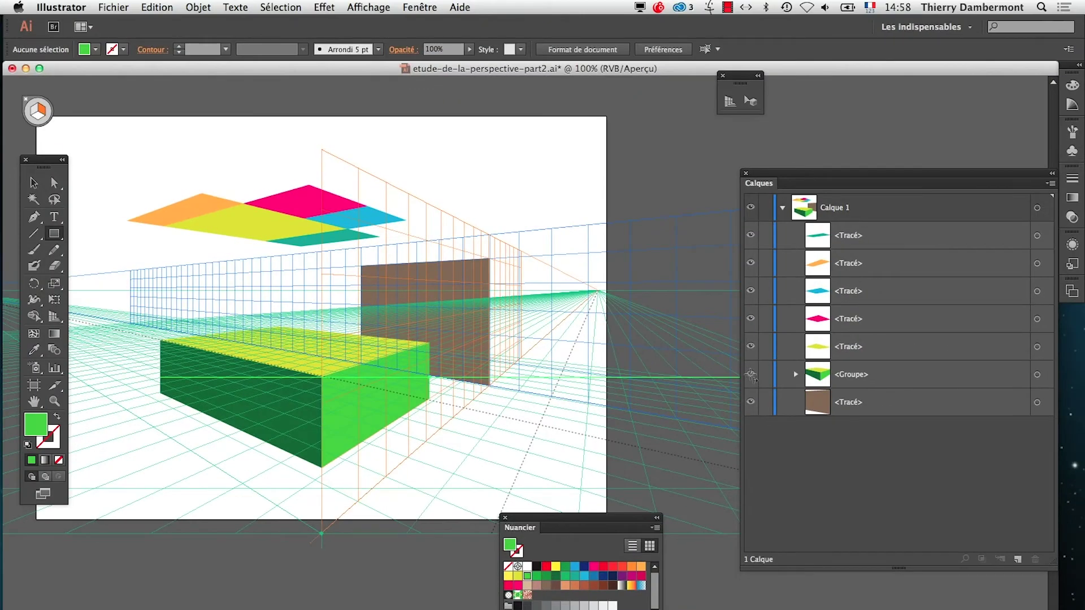
click(750, 375)
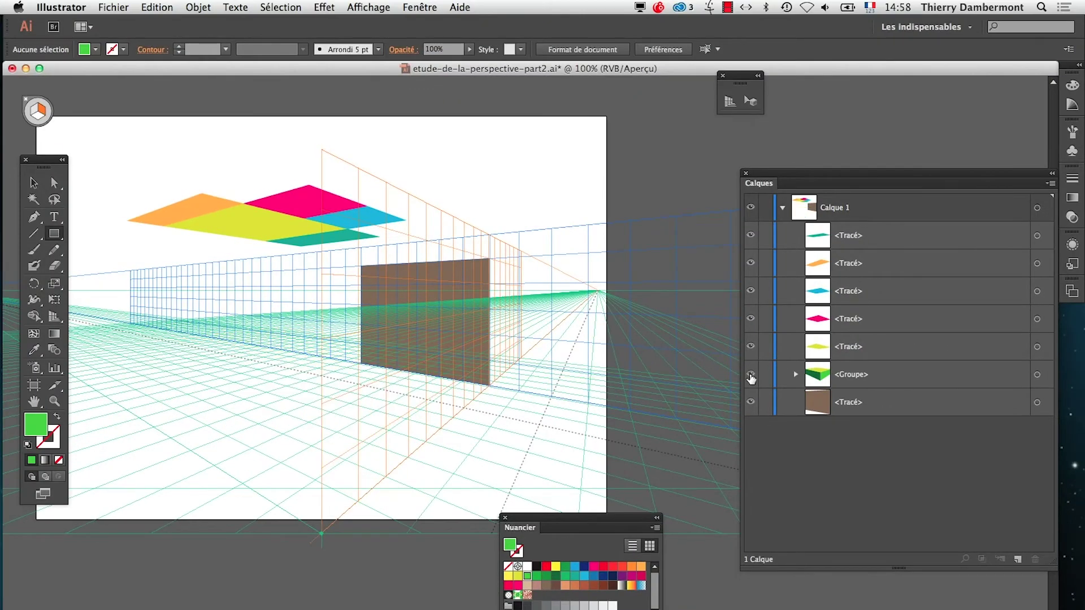
click(750, 375)
click(751, 376)
click(750, 376)
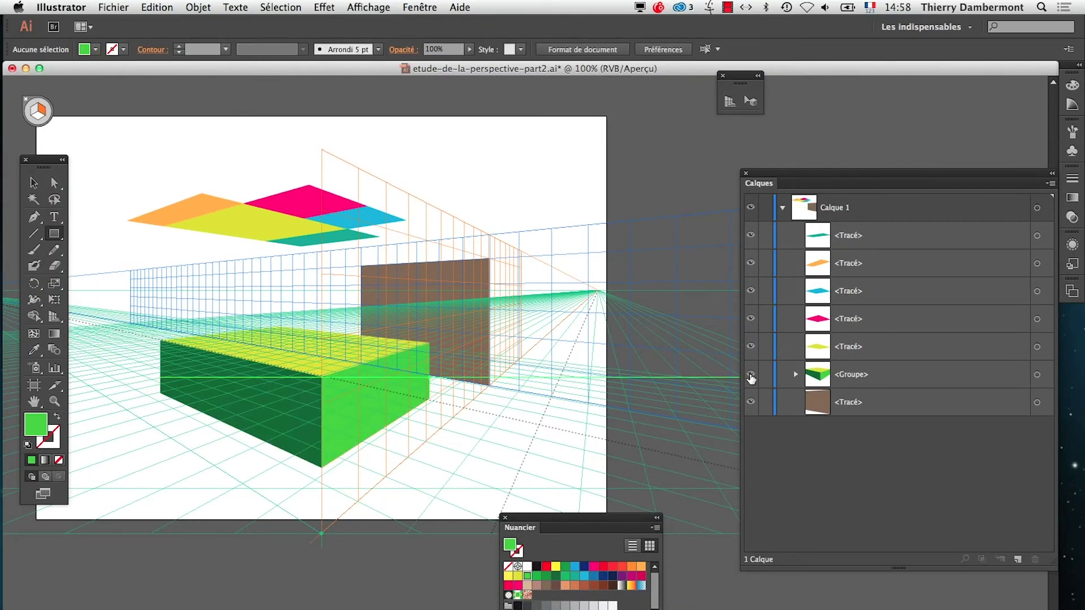
Step: Hide the perspective grid, toggle the box group repeatedly against the brown wall, and show the grid again
key(super+shift+i)
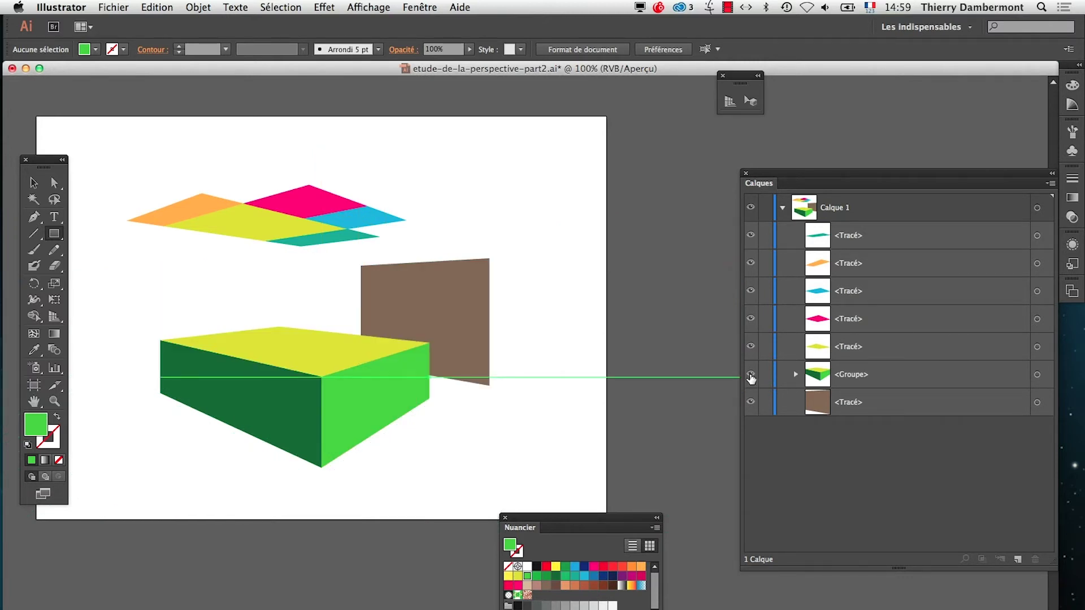
click(750, 377)
click(751, 377)
click(750, 376)
click(750, 376)
click(750, 376)
click(750, 376)
click(750, 376)
click(750, 376)
key(shift+p)
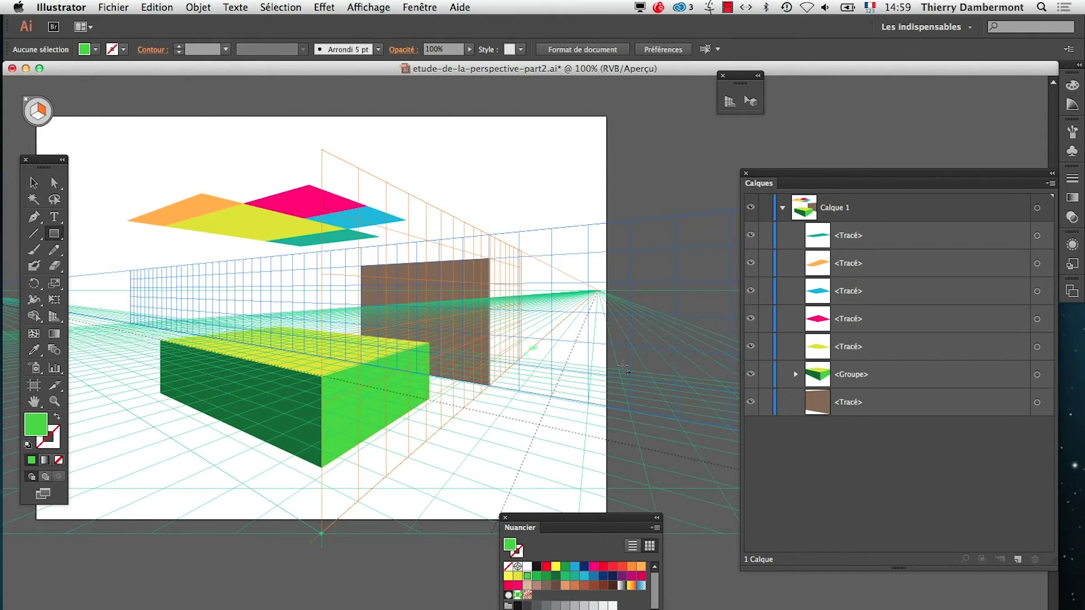
Step: Switch to TextEdit and read the notes on moving grid planes and building a cube's top or bottom face
key(super+Tab)
key(super+Tab)
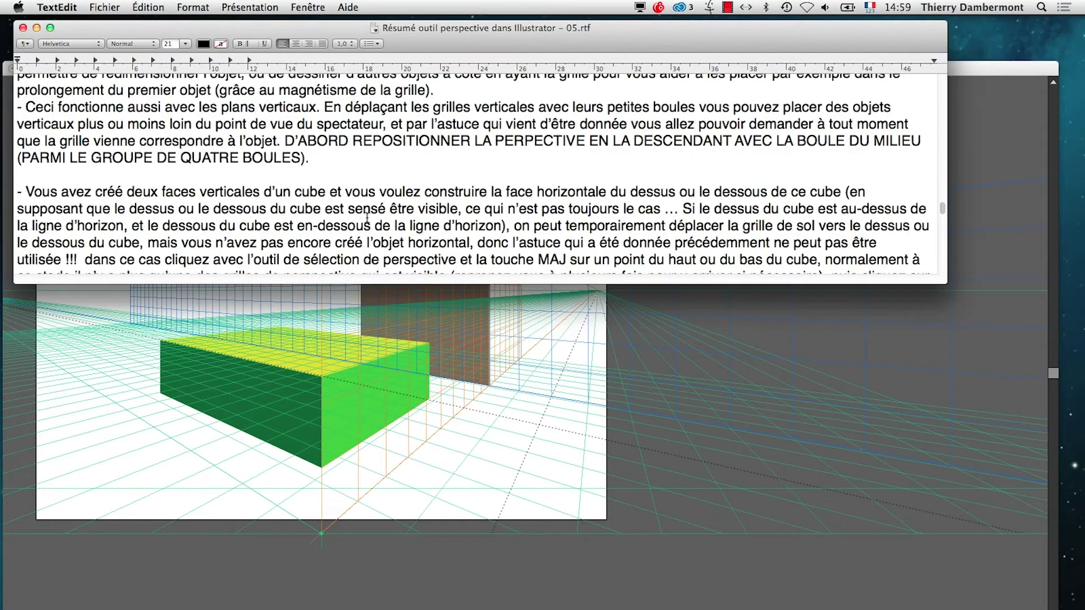
scroll(368, 219, down, 1)
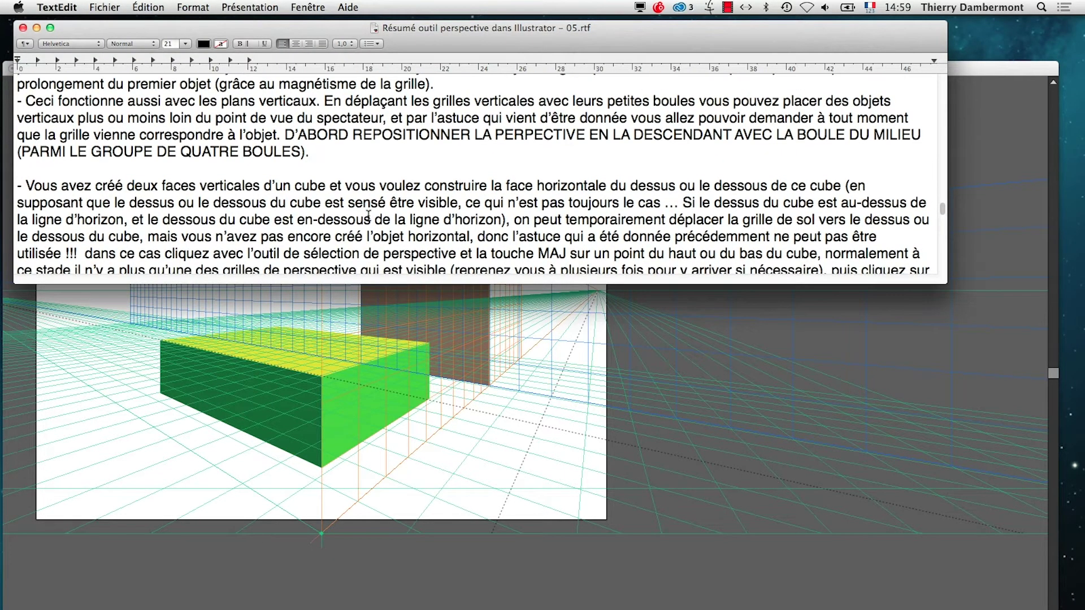
scroll(368, 215, down, 2)
scroll(368, 215, down, 1)
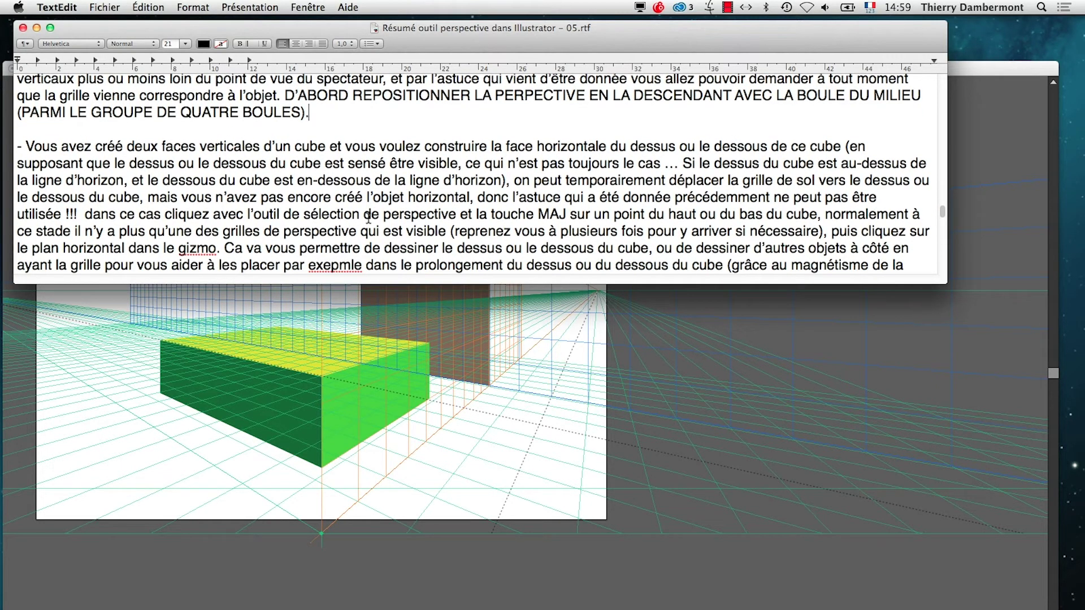
scroll(368, 219, down, 1)
scroll(368, 219, down, 2)
scroll(368, 223, down, 4)
scroll(368, 228, down, 3)
scroll(368, 228, up, 8)
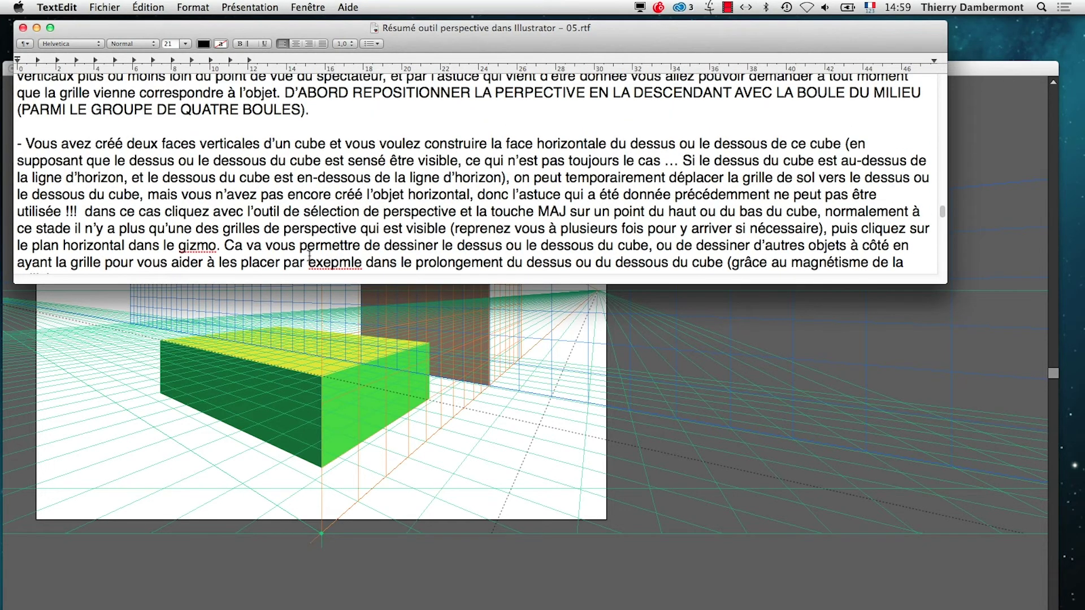
Step: Switch back to Illustrator, expand the box group and target its dark green face with the Perspective Selection tool active
click(400, 542)
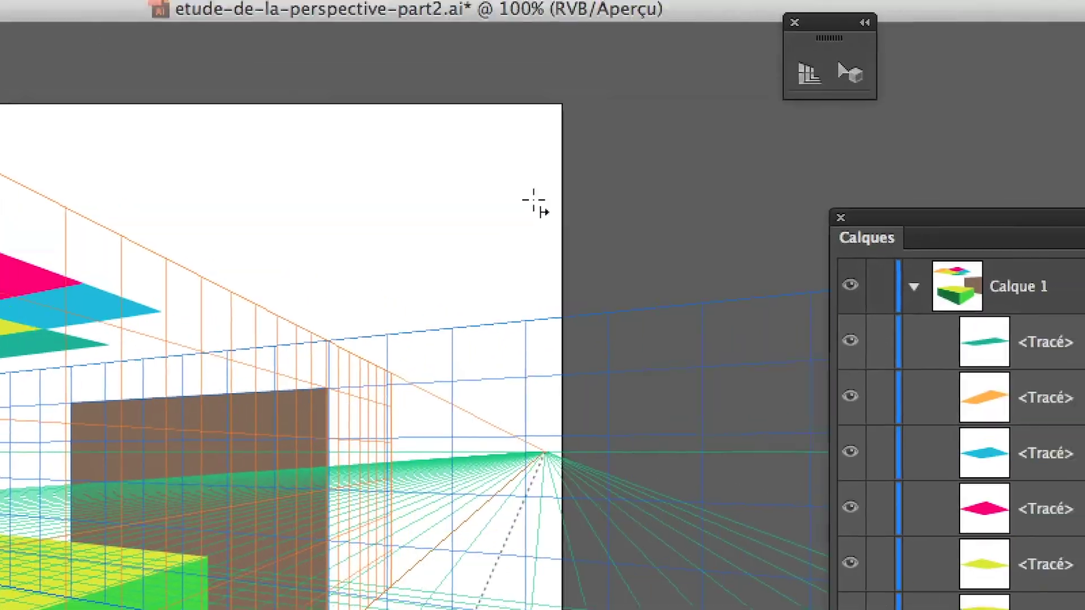
click(850, 73)
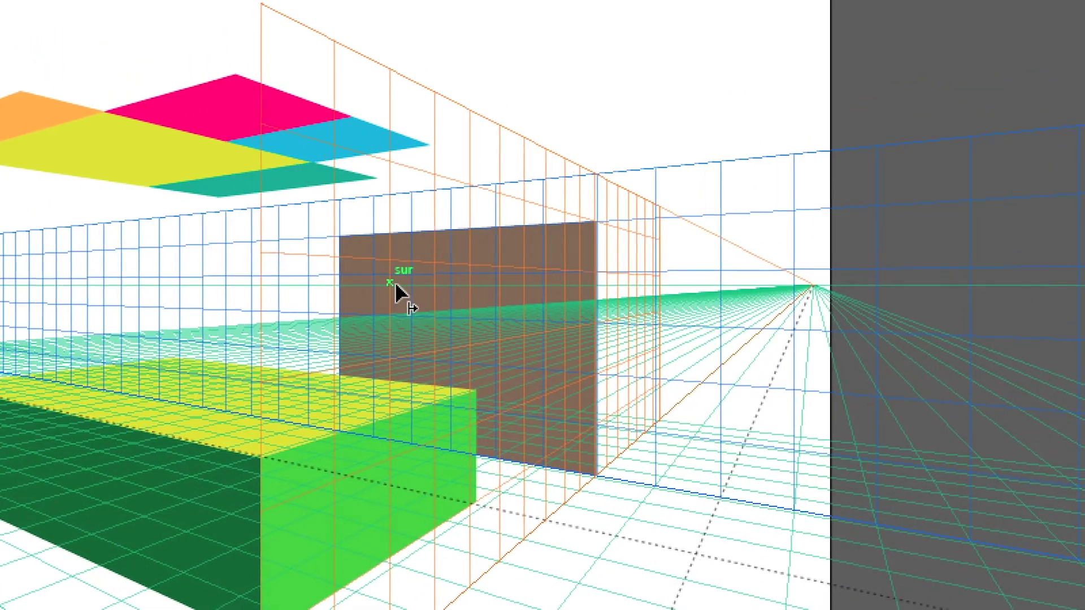
click(395, 286)
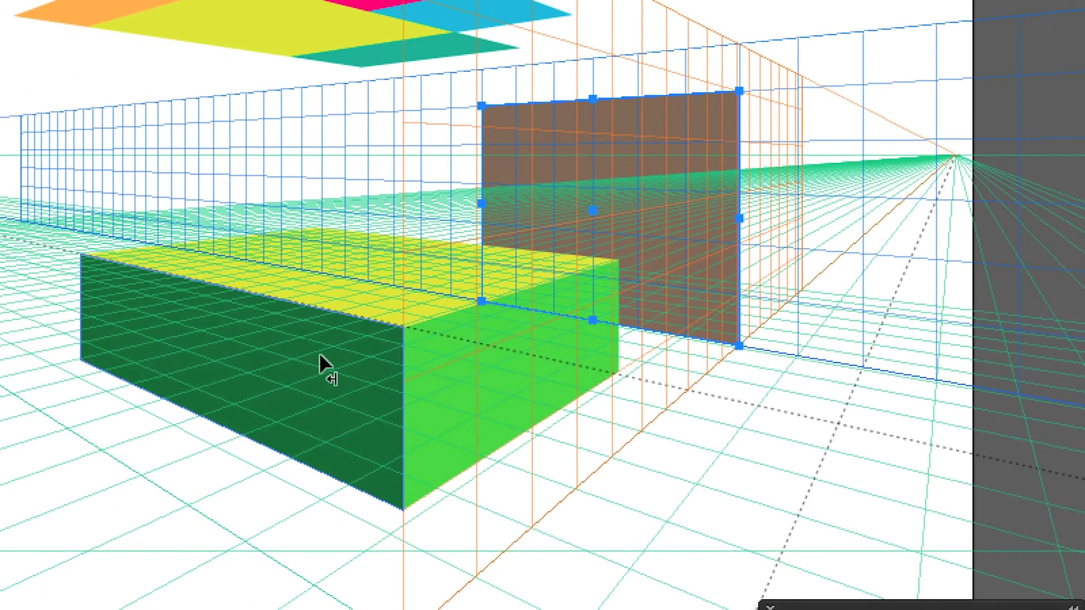
click(171, 489)
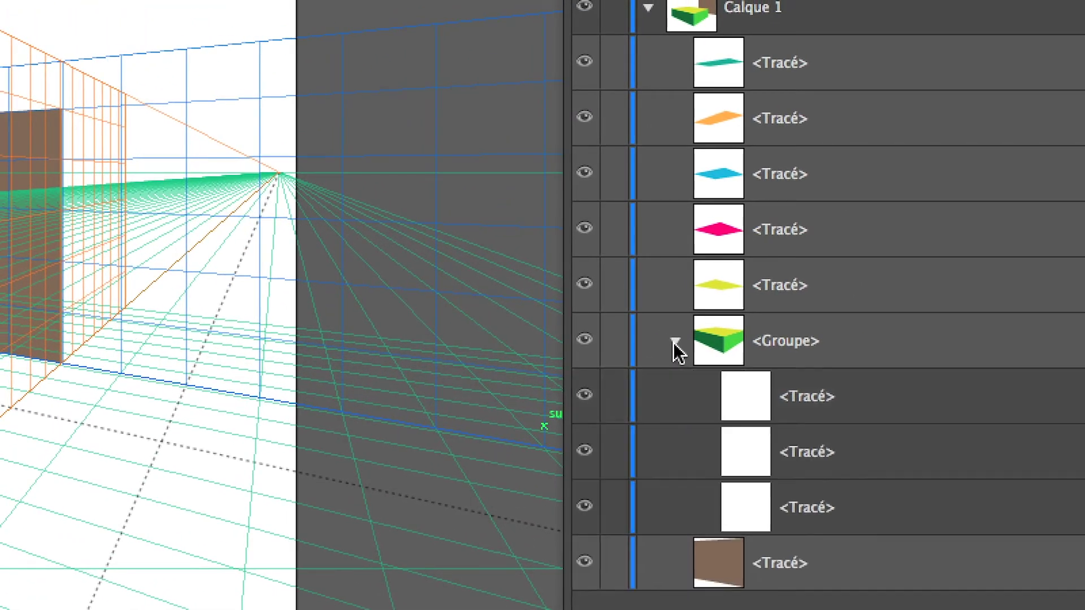
click(690, 287)
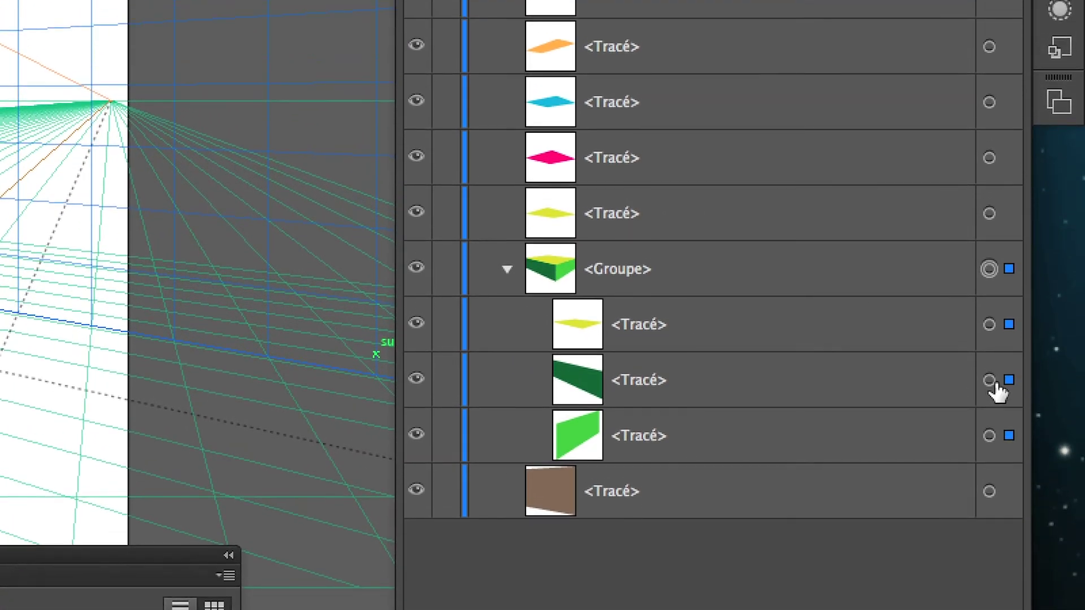
click(992, 383)
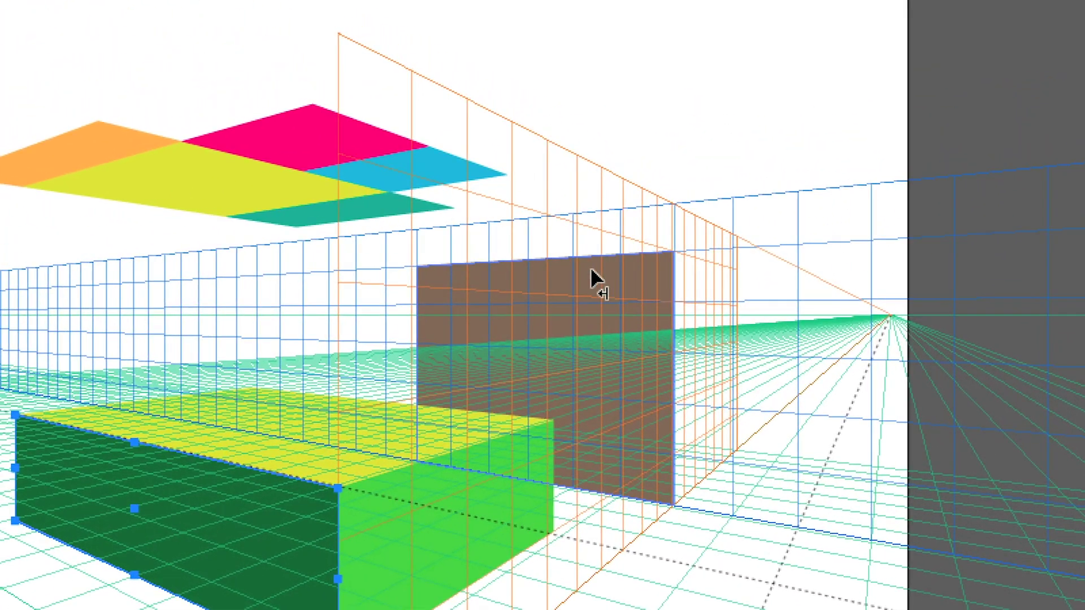
Step: Try to move the box's dark green face onto the shifted left plane, and undo the move
click(519, 240)
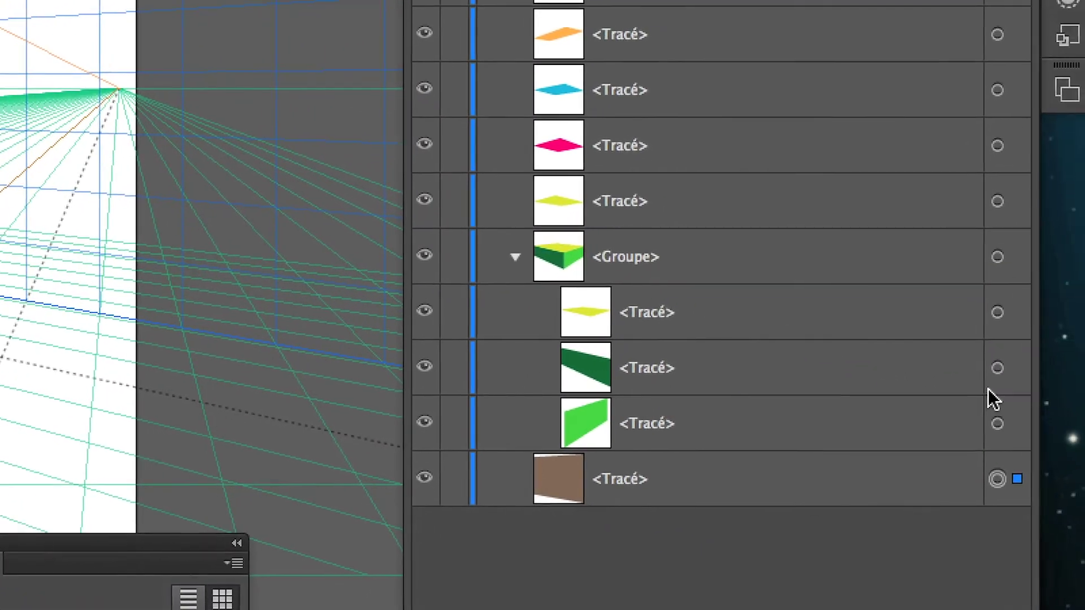
click(993, 377)
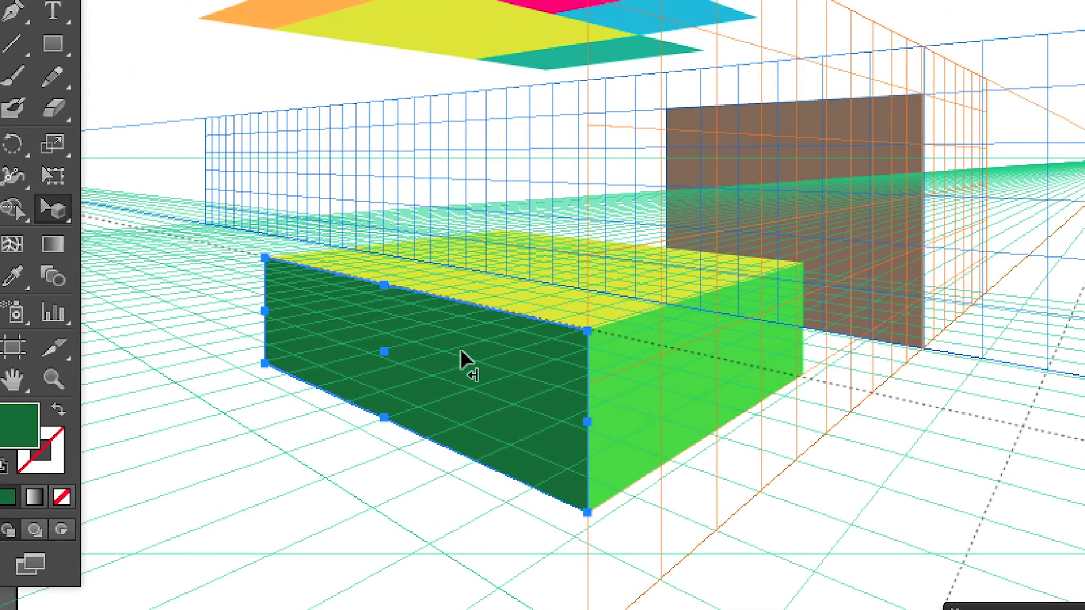
drag(465, 363, 337, 256)
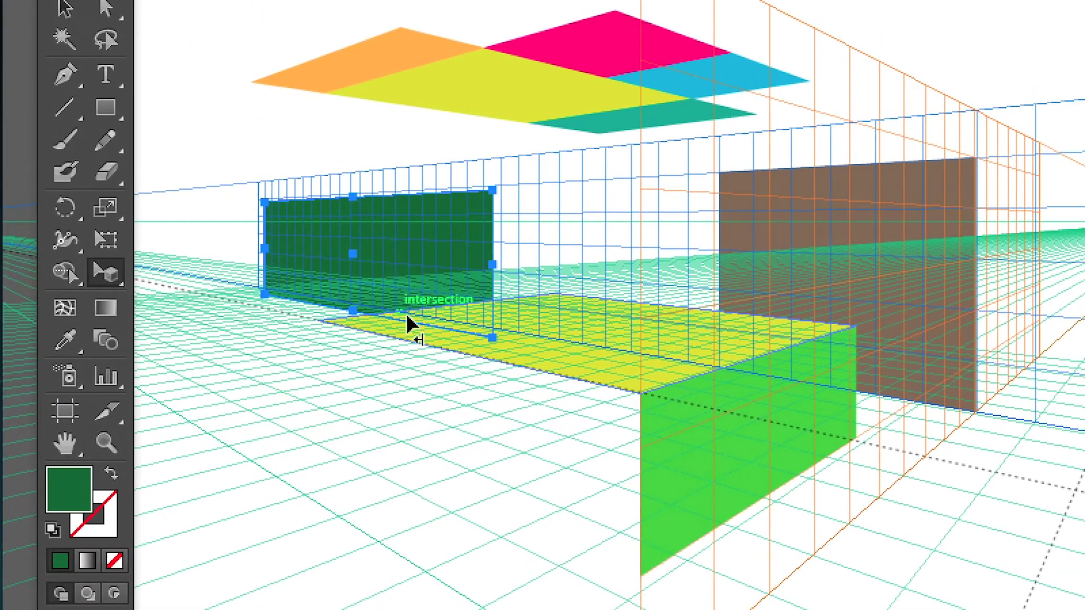
drag(411, 325, 410, 327)
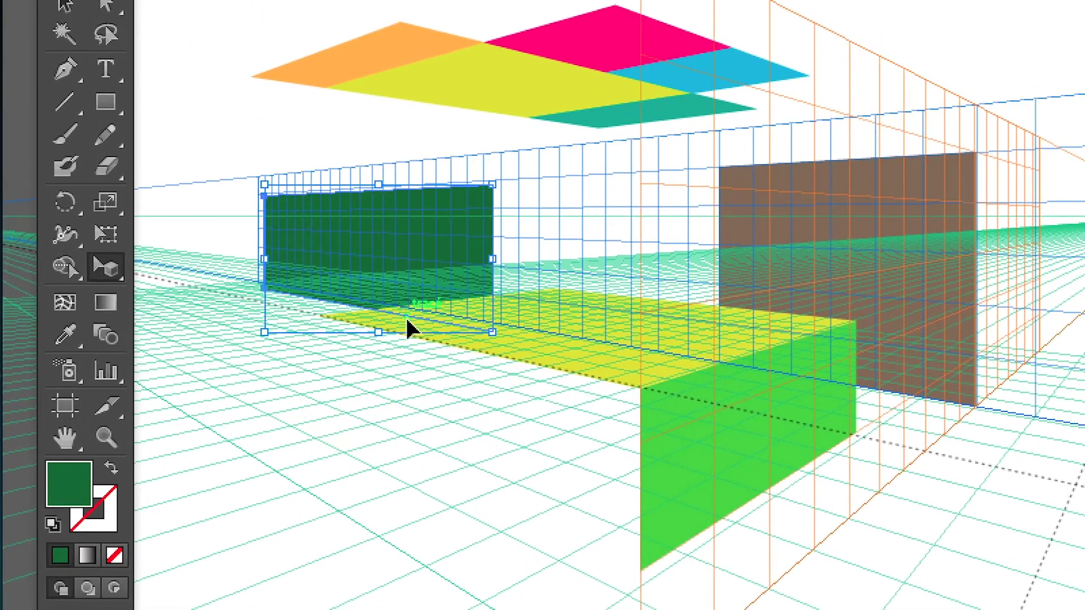
key(ctrl+z)
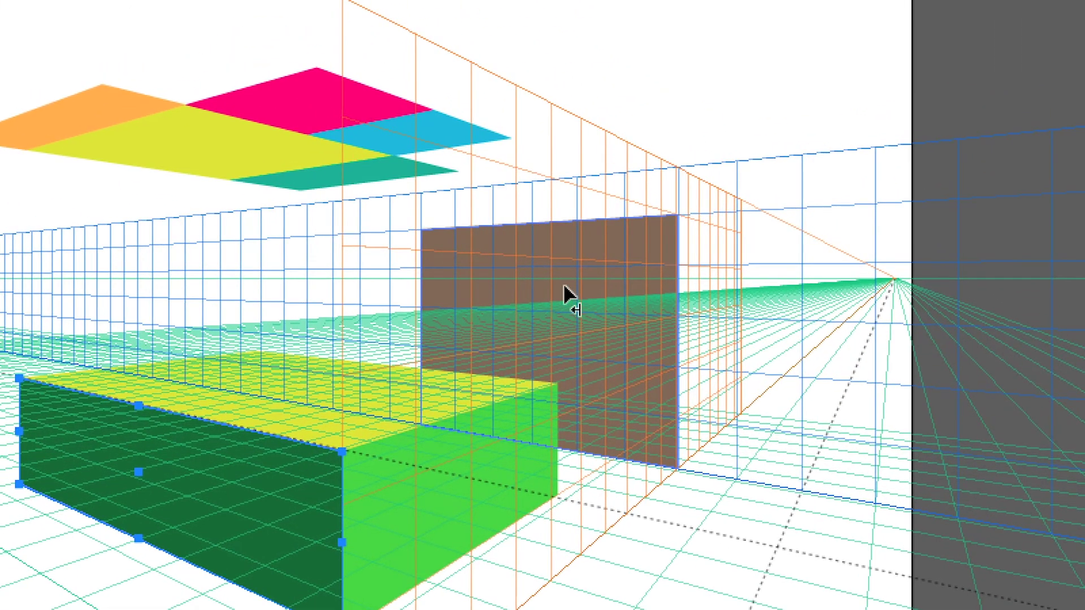
Step: Slide the brown wall along the shifted left plane, slightly closer to the right vanishing point
drag(565, 294, 618, 296)
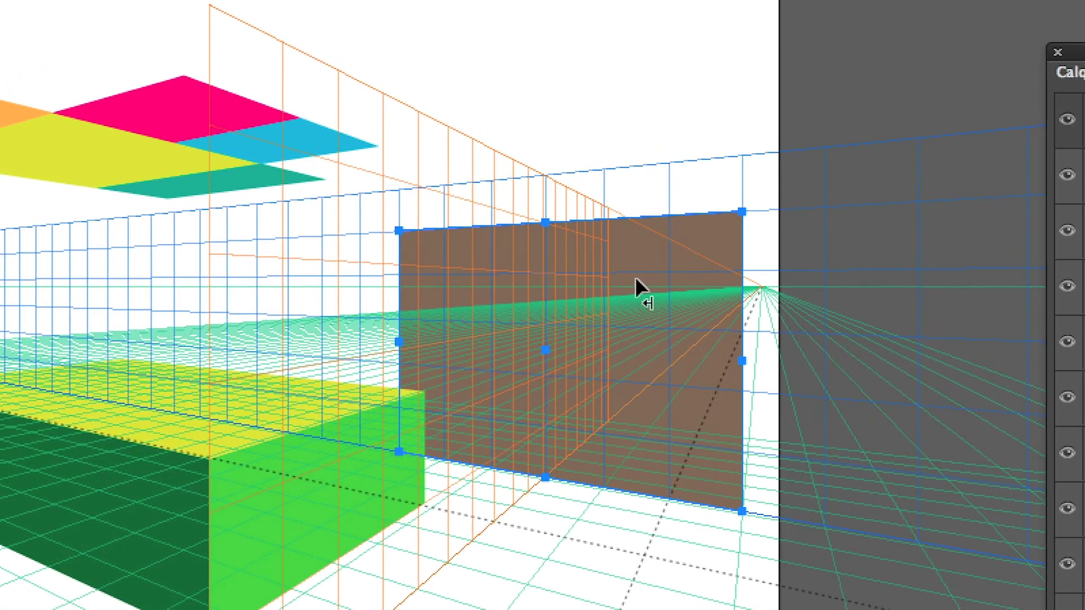
drag(716, 258, 601, 281)
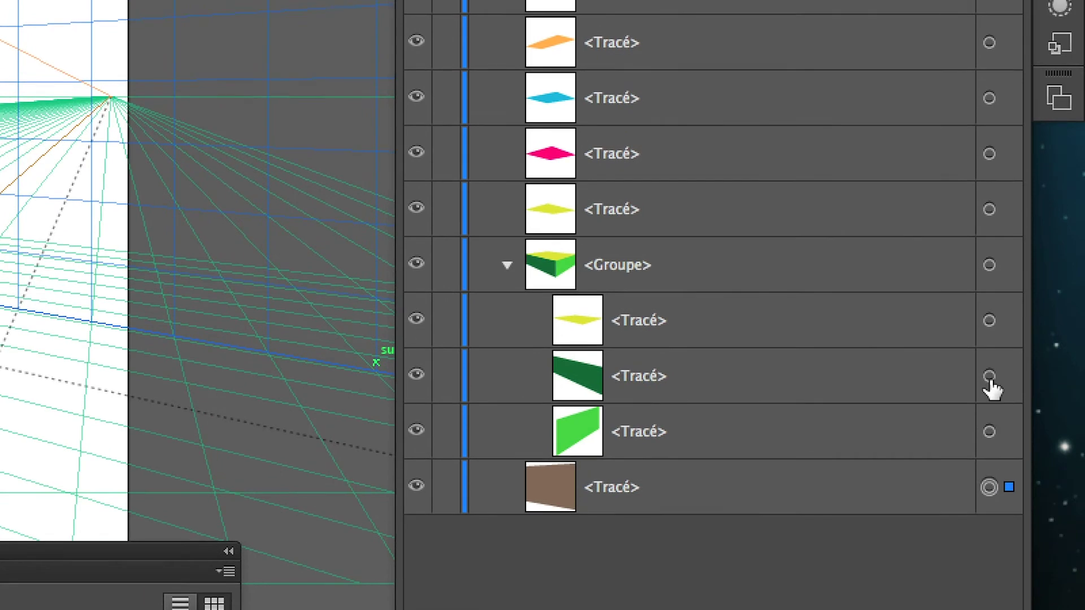
Step: Target the box's dark green face and move the left grid plane to match it
click(989, 377)
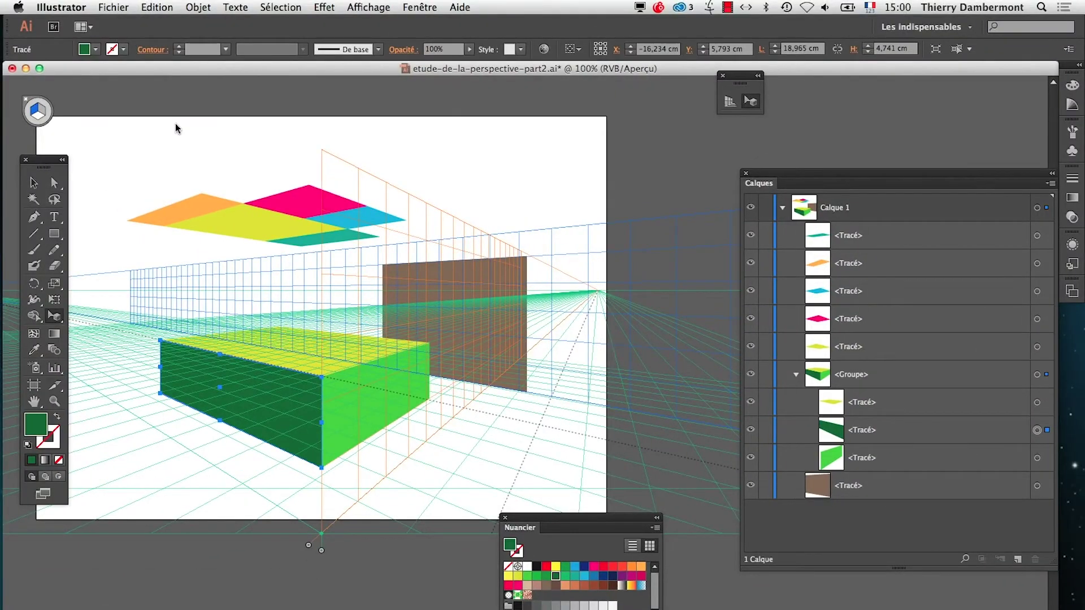
click(199, 7)
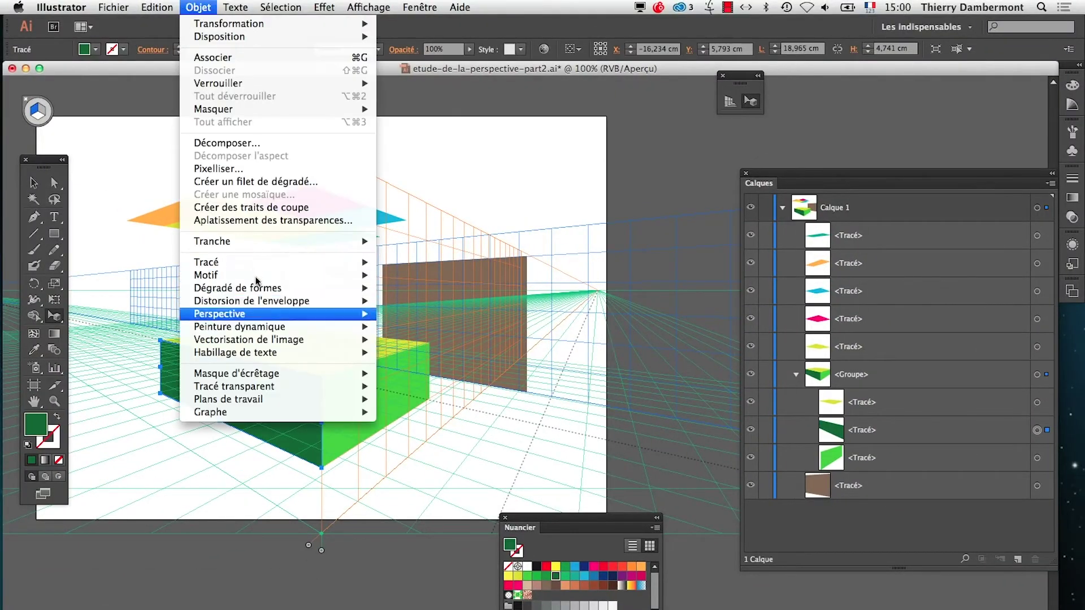
click(413, 340)
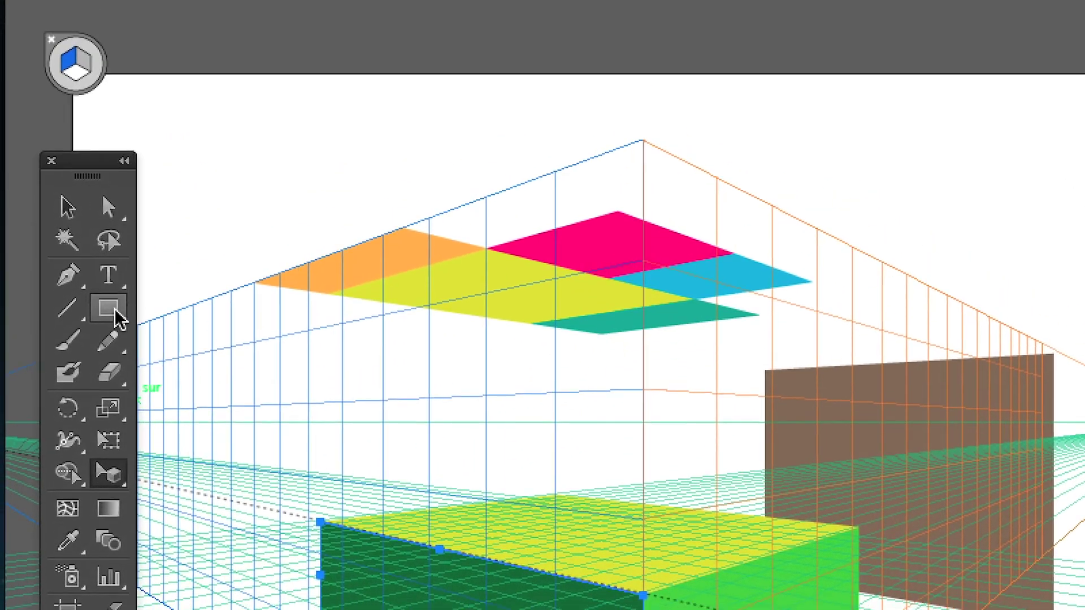
Step: Draw a rectangle about 15.7 by 2.1 cm on the dark green face and fill it with grey
click(114, 309)
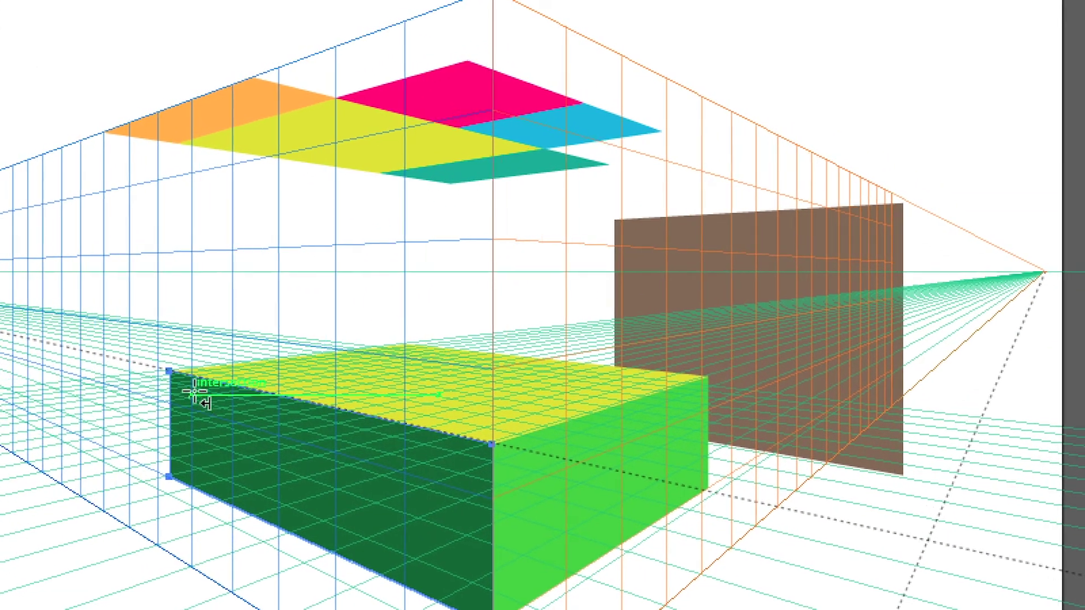
drag(194, 399, 407, 550)
drag(270, 453, 322, 456)
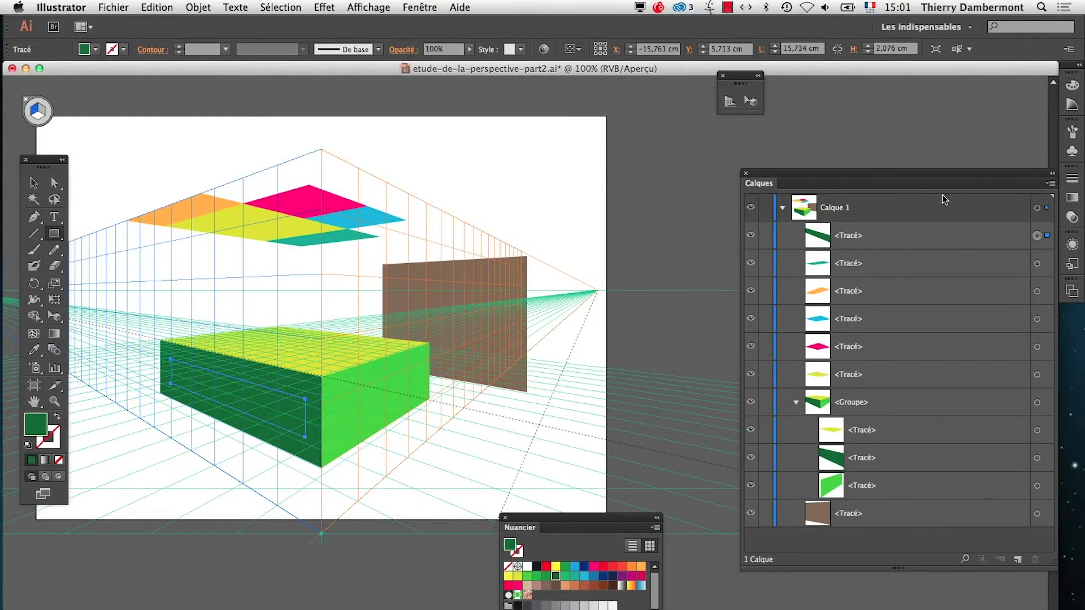
click(564, 605)
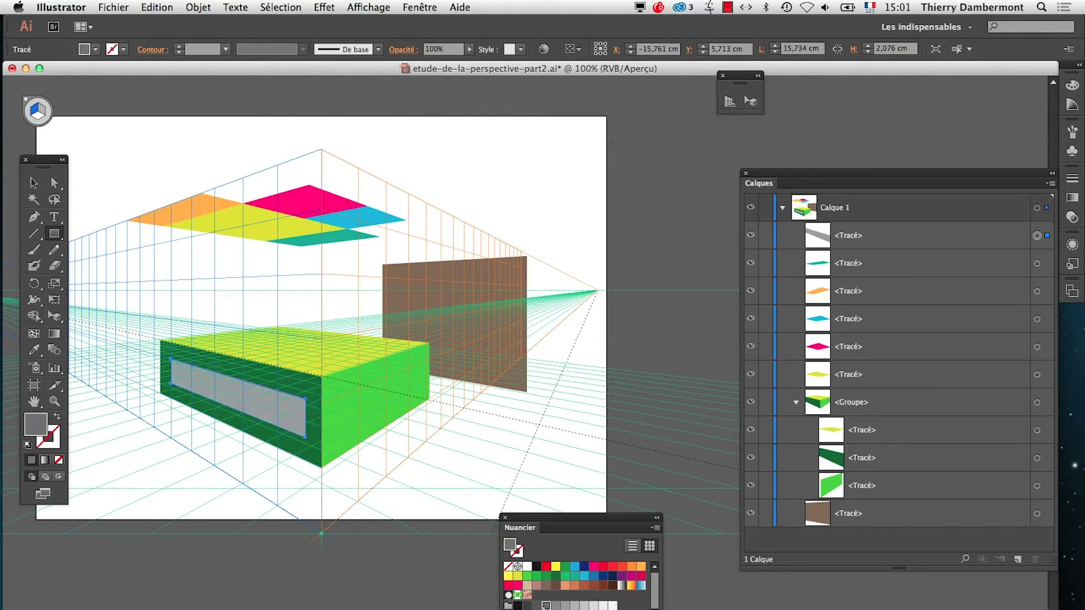
click(549, 608)
key(super+z)
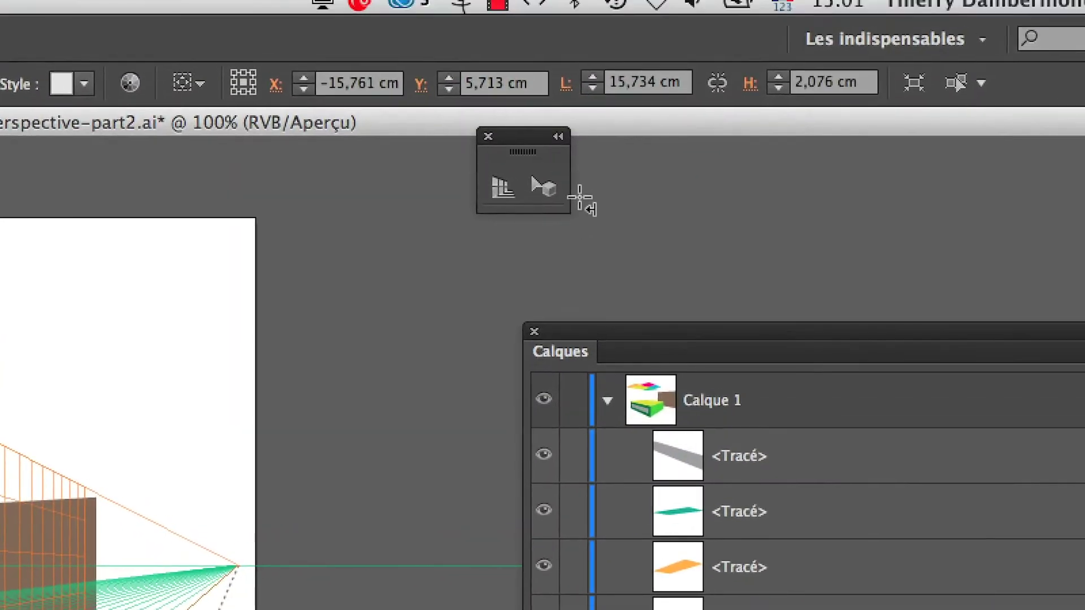
Step: Select the brown wall and move the left grid plane to match it
click(568, 193)
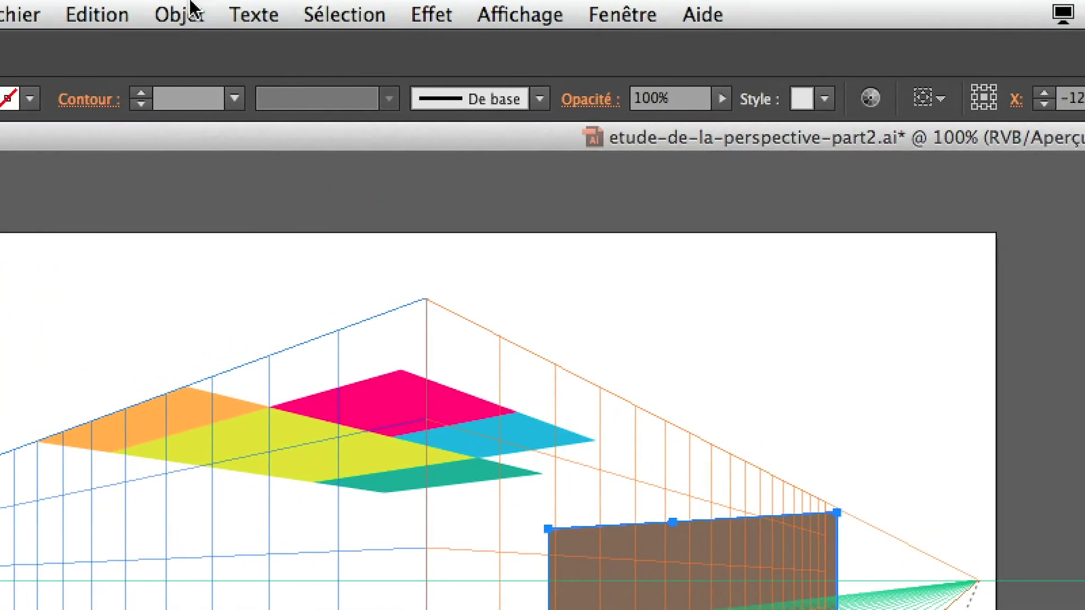
click(36, 11)
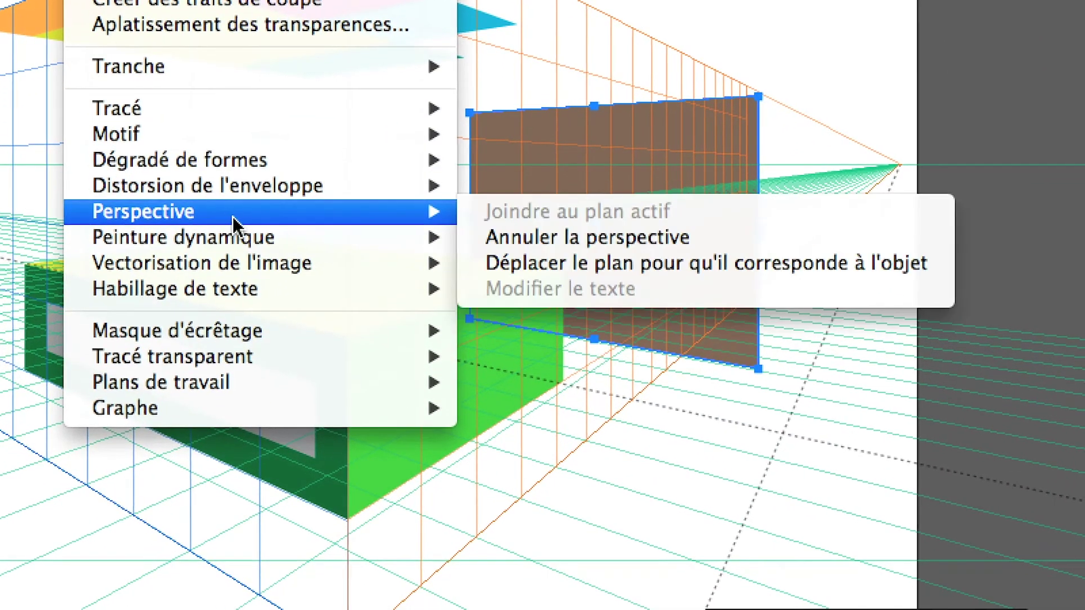
mouse_move(253, 346)
mouse_move(243, 205)
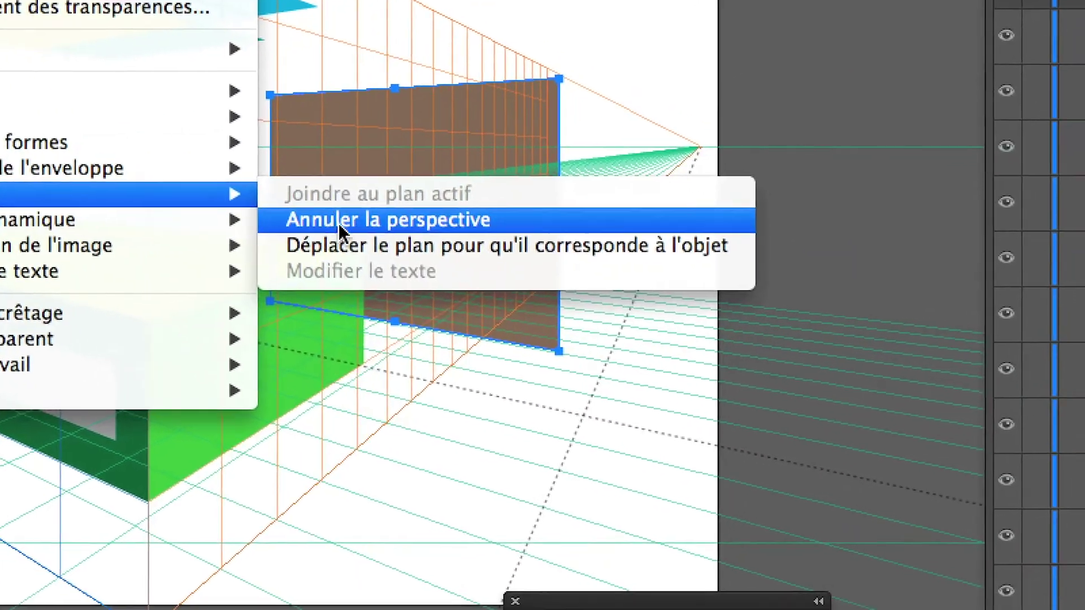
click(600, 256)
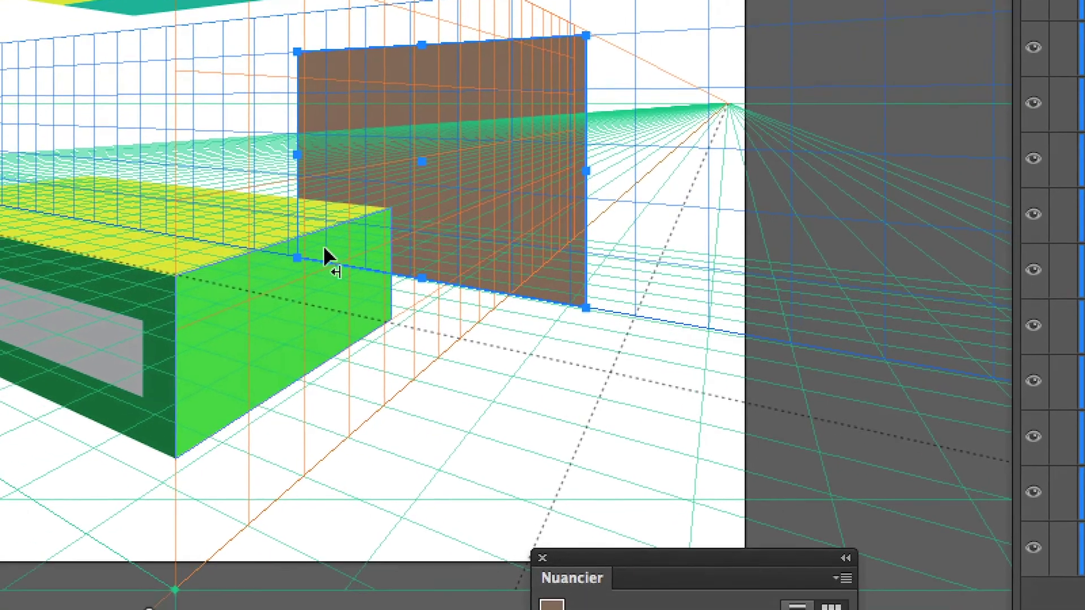
Step: Target the dark green face within the box group and match the left grid plane back to it
click(56, 333)
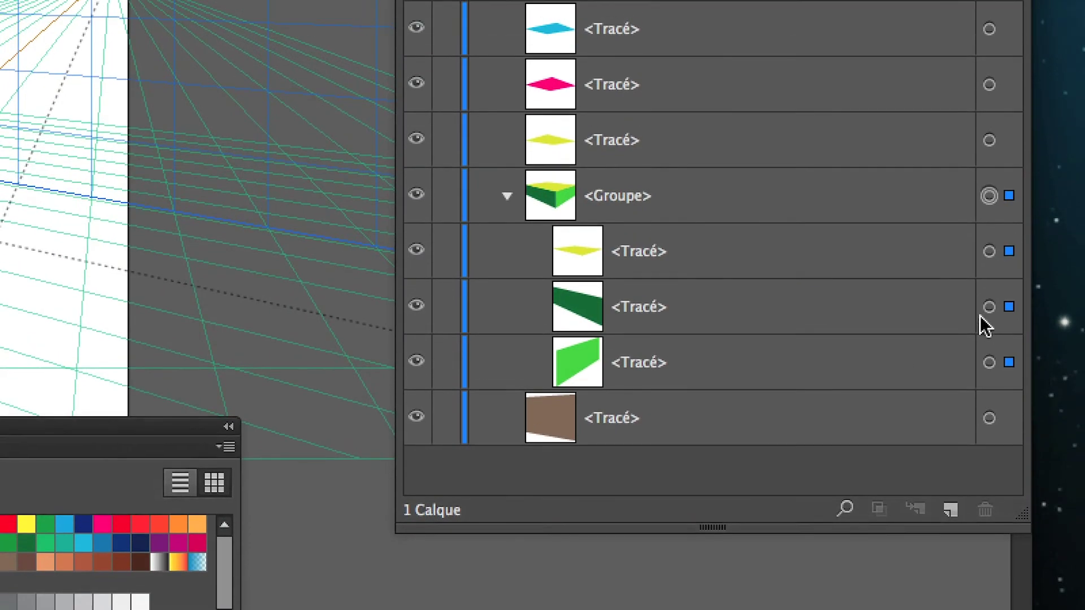
click(988, 306)
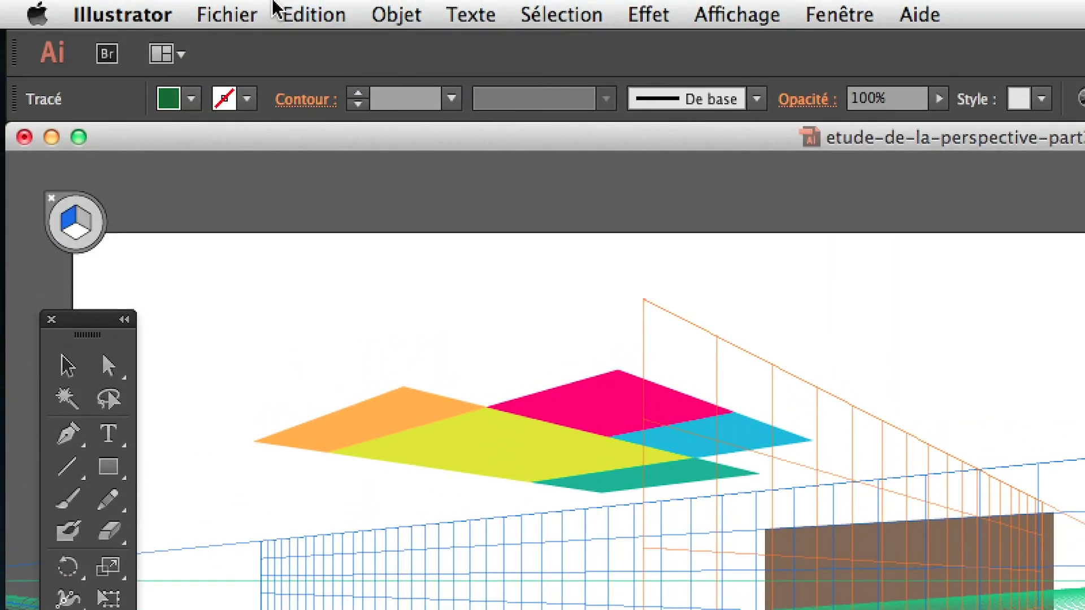
click(396, 14)
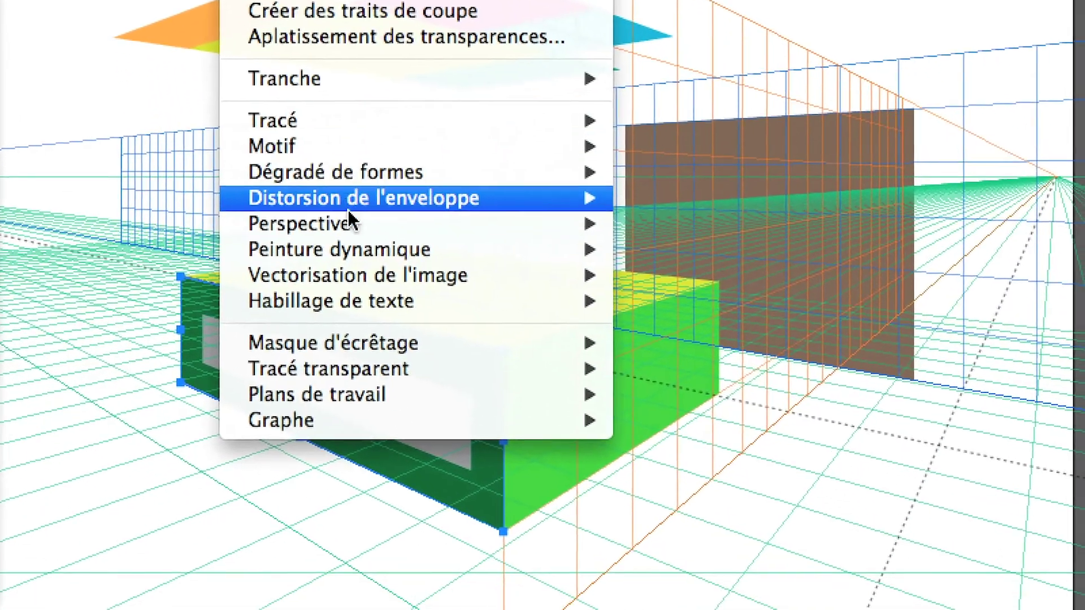
mouse_move(350, 224)
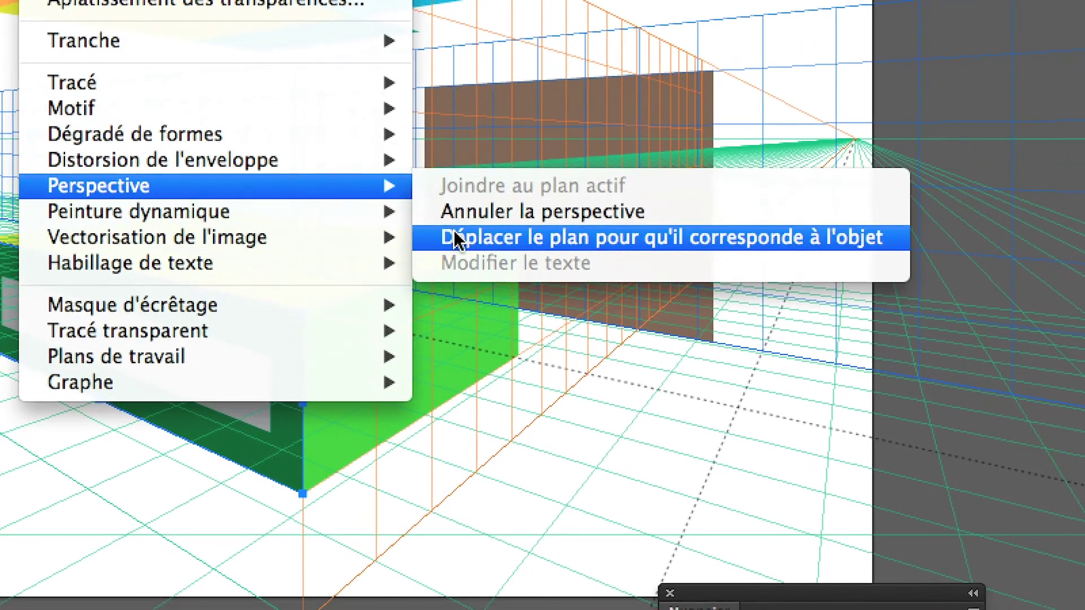
click(455, 233)
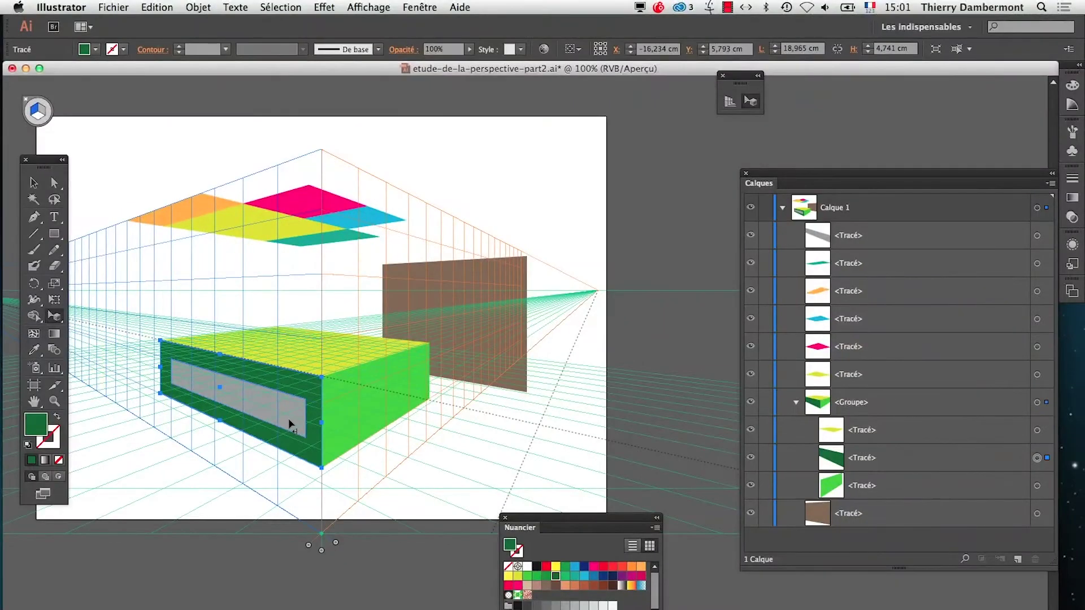
click(289, 422)
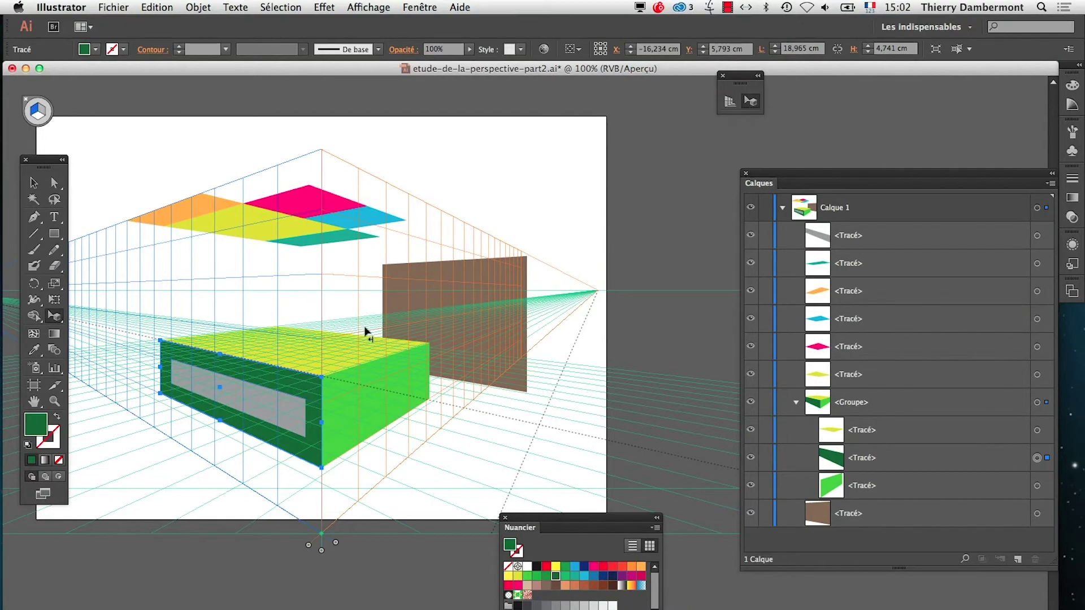
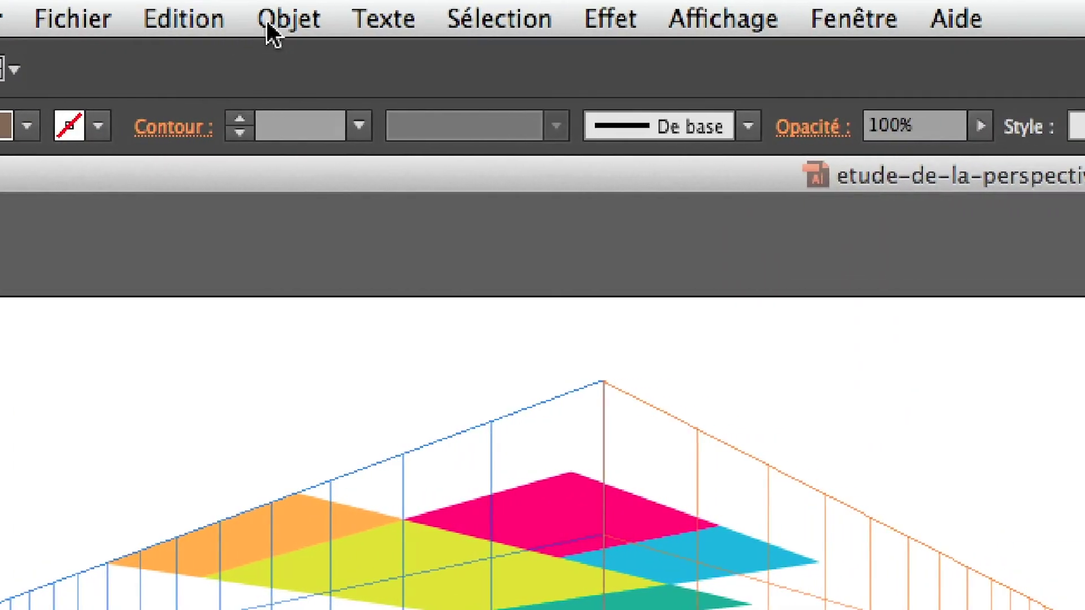
Step: Match the left grid plane to the brown wall again
click(267, 23)
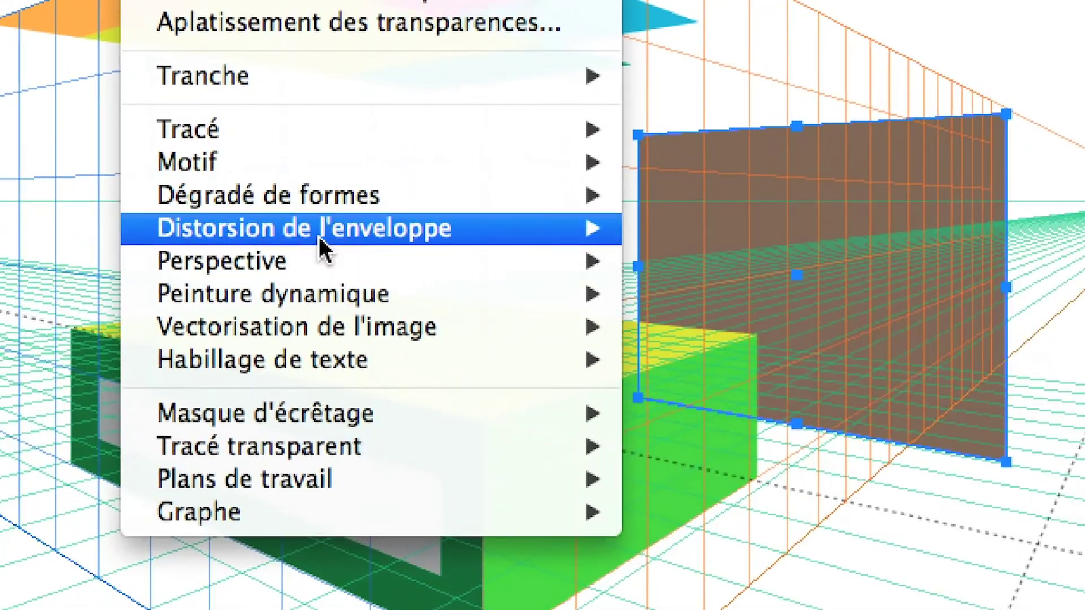
mouse_move(328, 261)
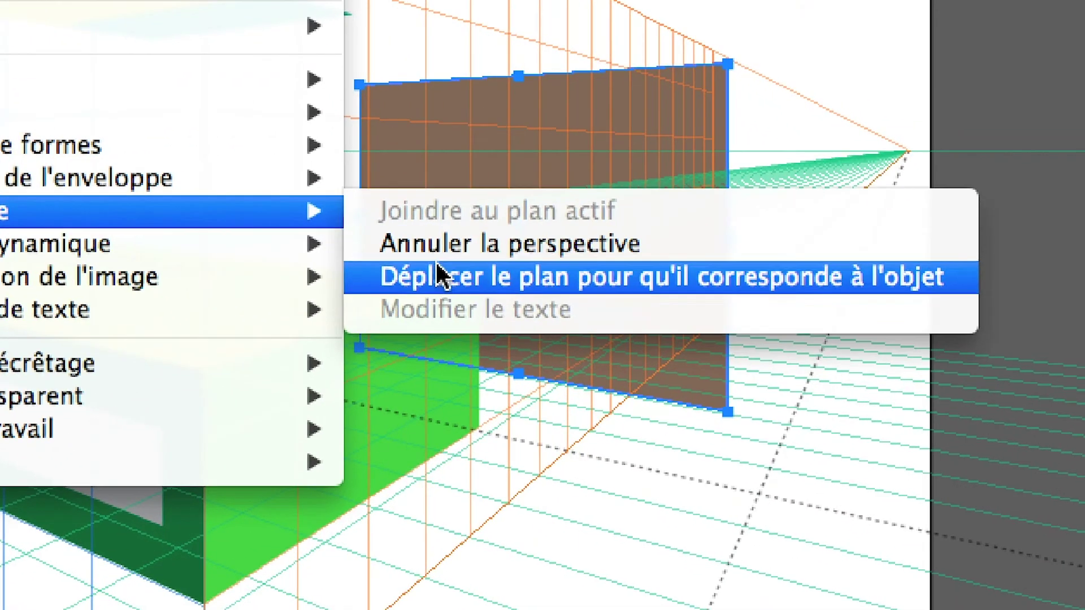
click(719, 325)
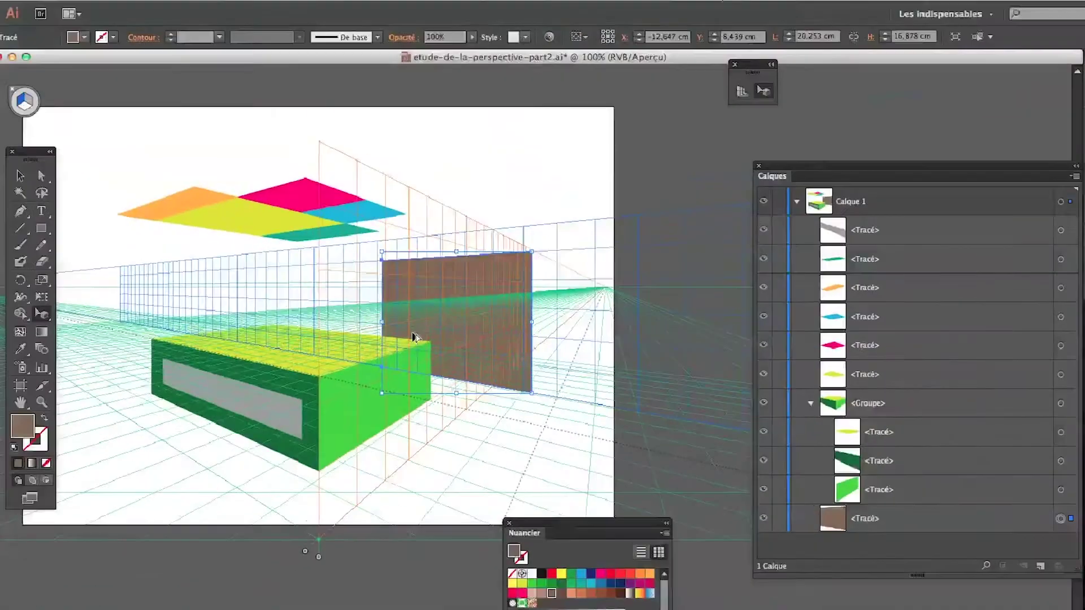
Step: Slide the left grid plane together with its brown wall forward through the box and return them to roughly their starting depth
scroll(575, 351, down, 5)
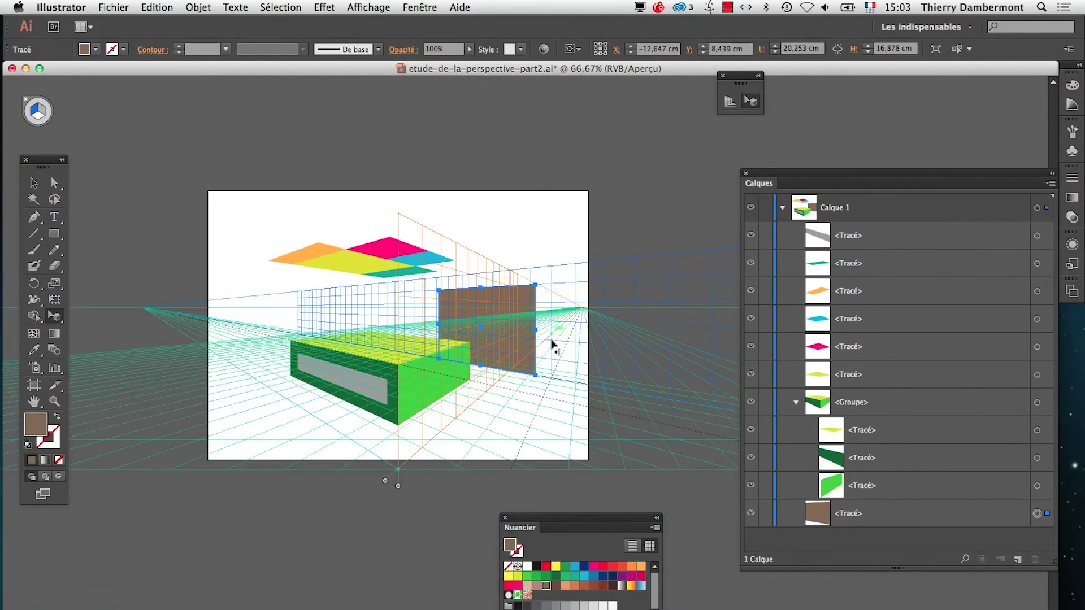
scroll(555, 341, right, 5)
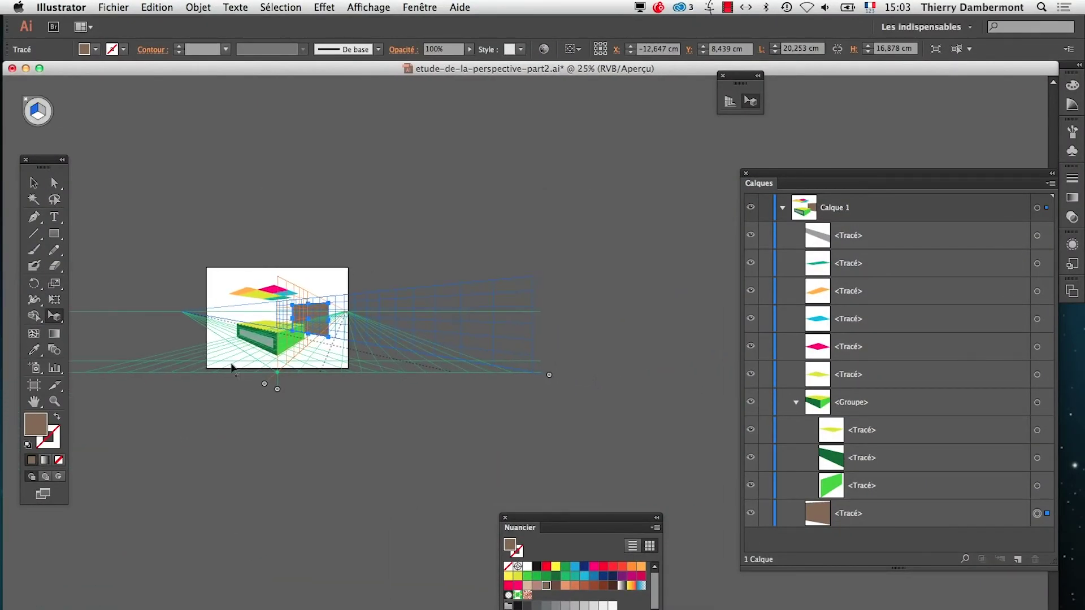
drag(548, 377, 303, 466)
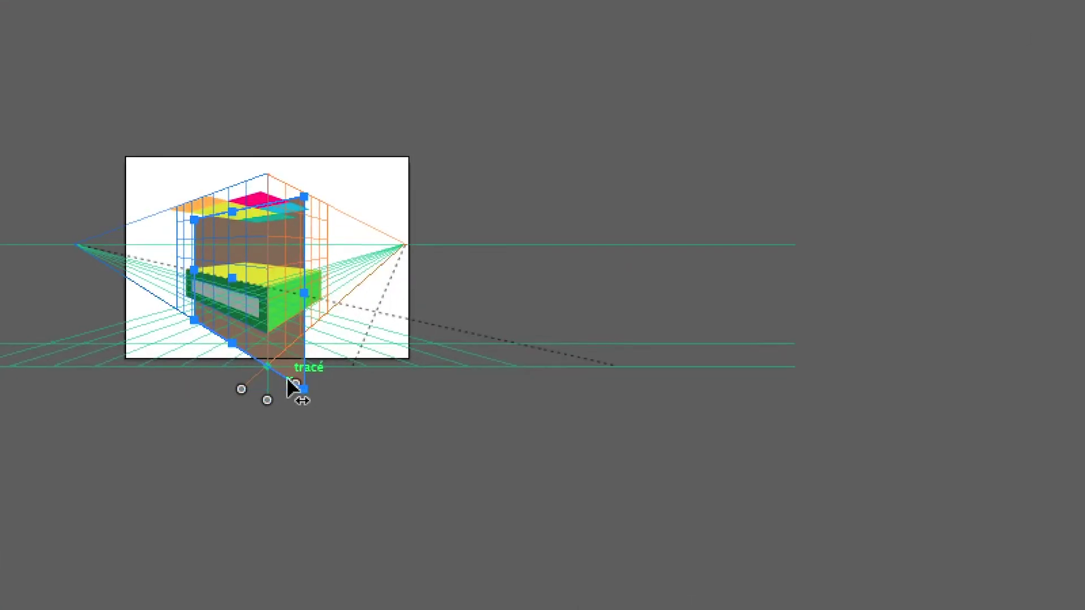
drag(292, 382, 507, 352)
drag(372, 373, 625, 317)
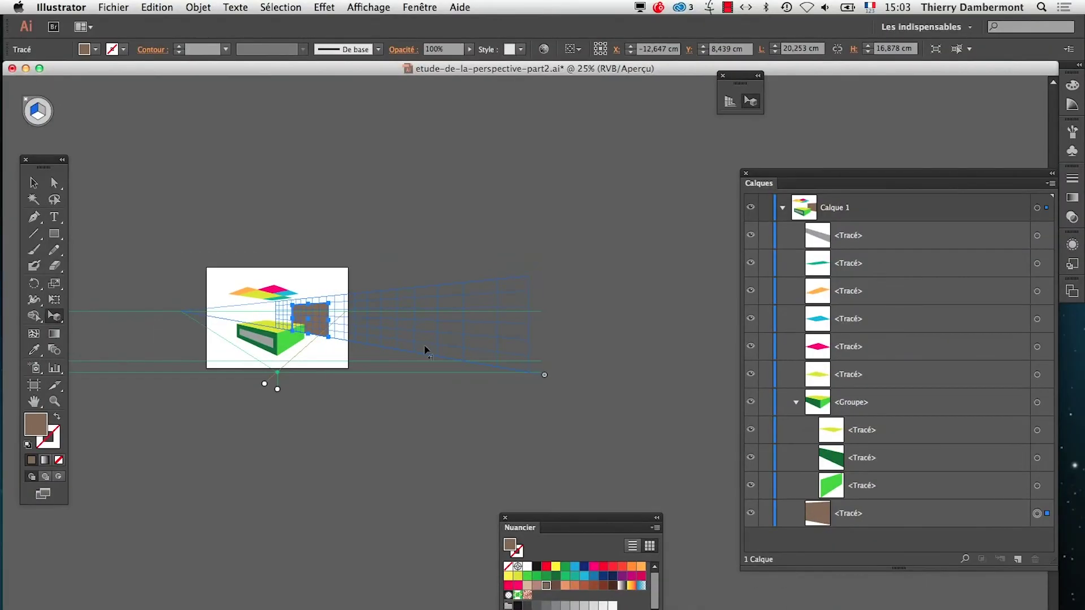
Step: Push the left grid plane and its brown wall farther back behind the box, moving the layer list out of the way
drag(526, 375, 675, 313)
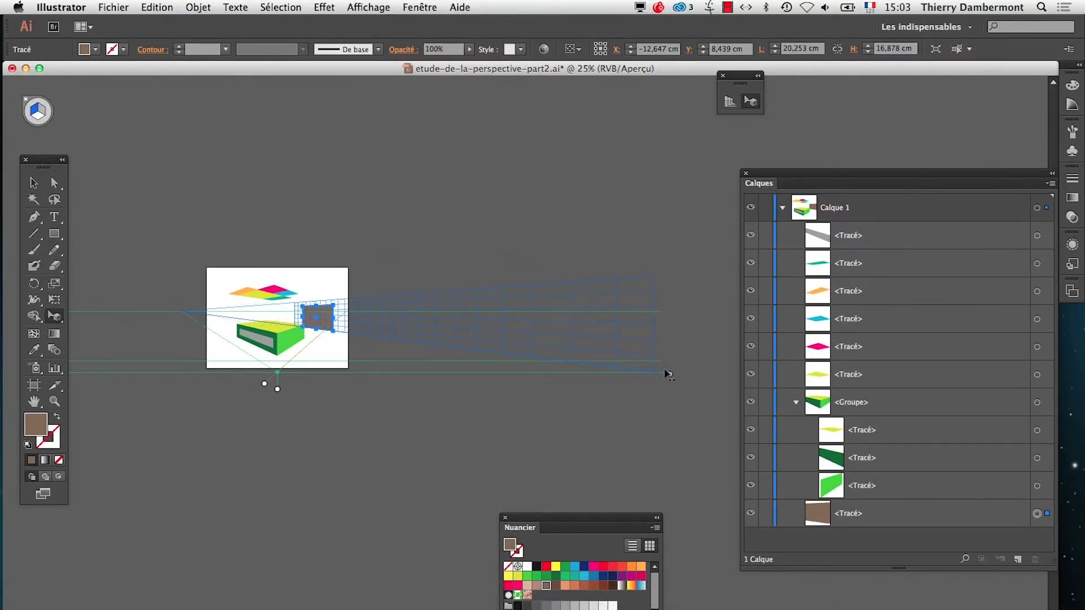
drag(797, 174, 798, 451)
drag(677, 372, 745, 373)
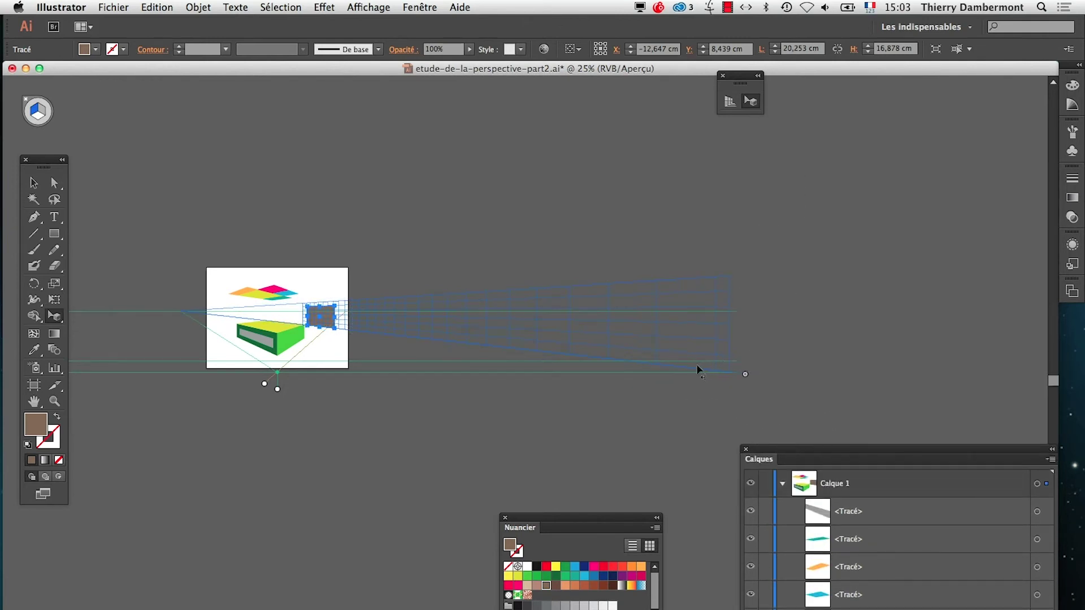
Step: Push the left grid plane and attached wall much deeper into the scene, and bring them partway forward again
scroll(319, 333, up, 4)
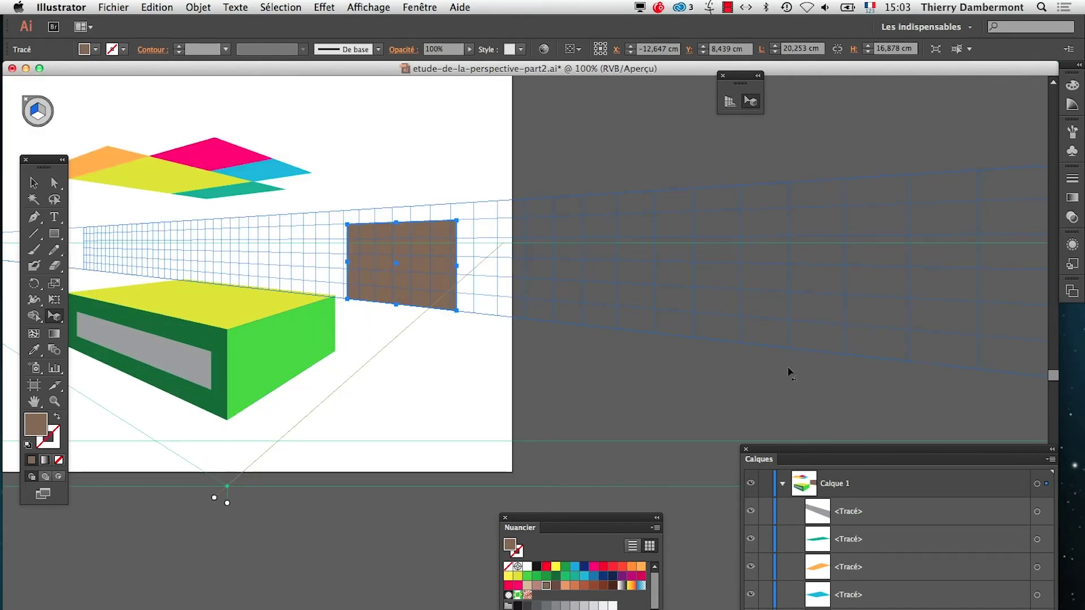
scroll(750, 375, down, 2)
drag(696, 368, 382, 354)
alt+super+click(371, 389)
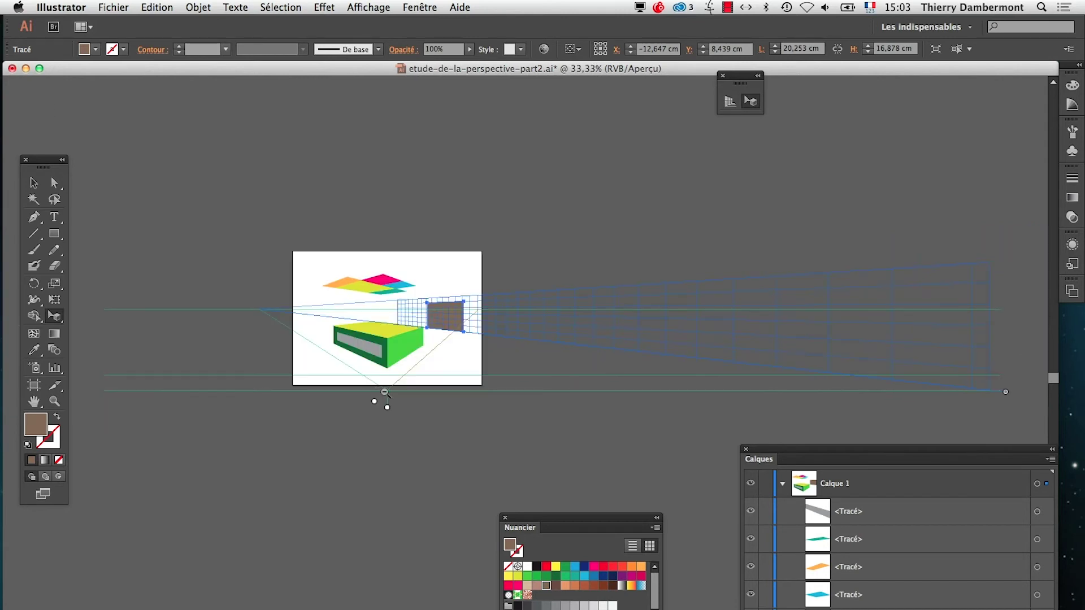
alt+super+click(379, 391)
drag(490, 399, 283, 404)
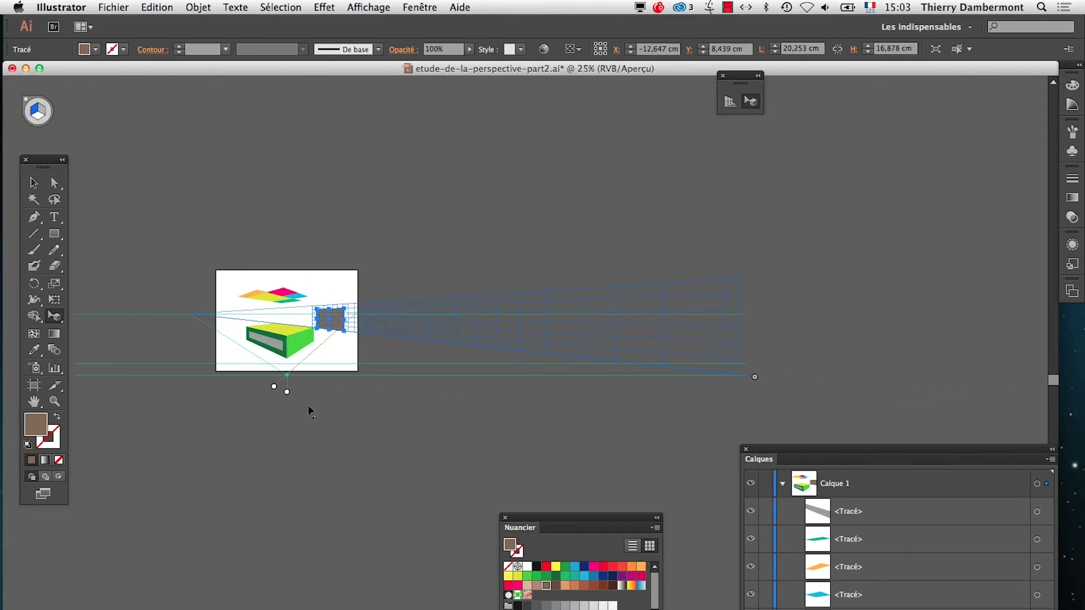
drag(754, 379, 956, 360)
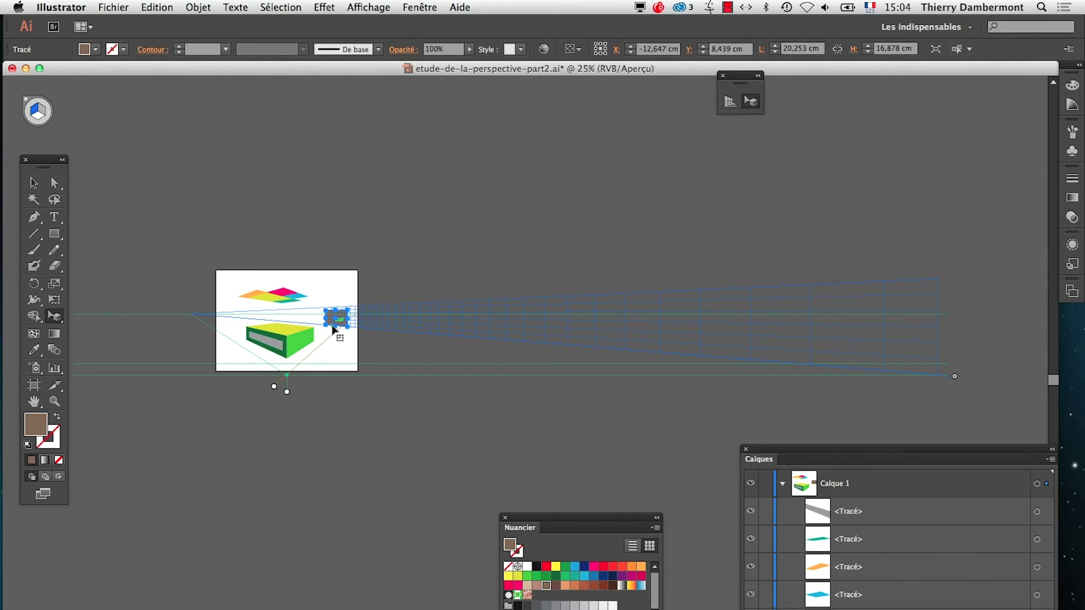
scroll(334, 330, up, 1)
scroll(334, 330, up, 2)
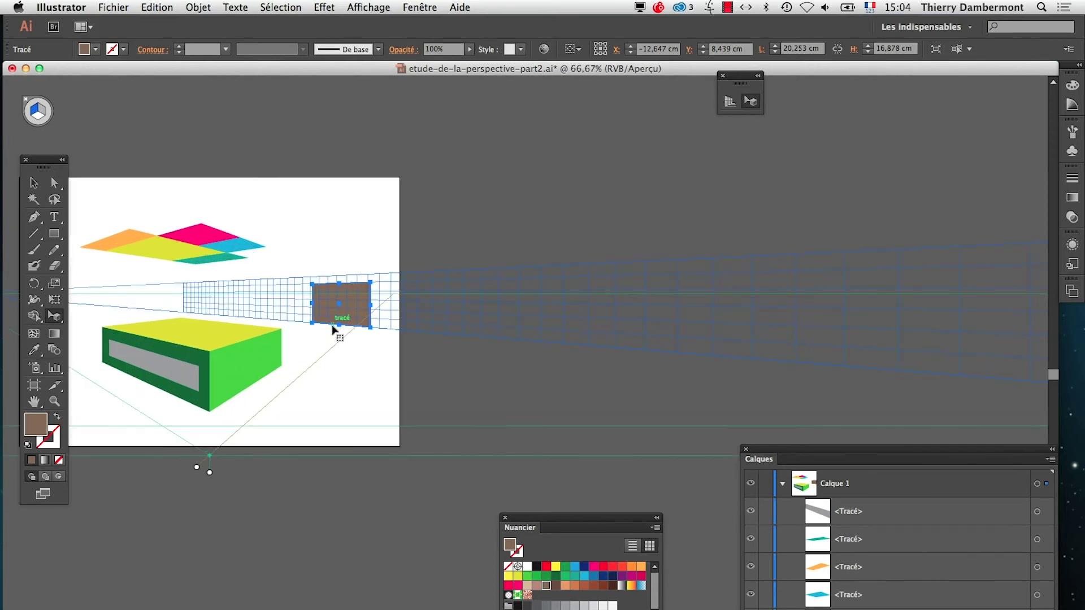
scroll(334, 329, down, 3)
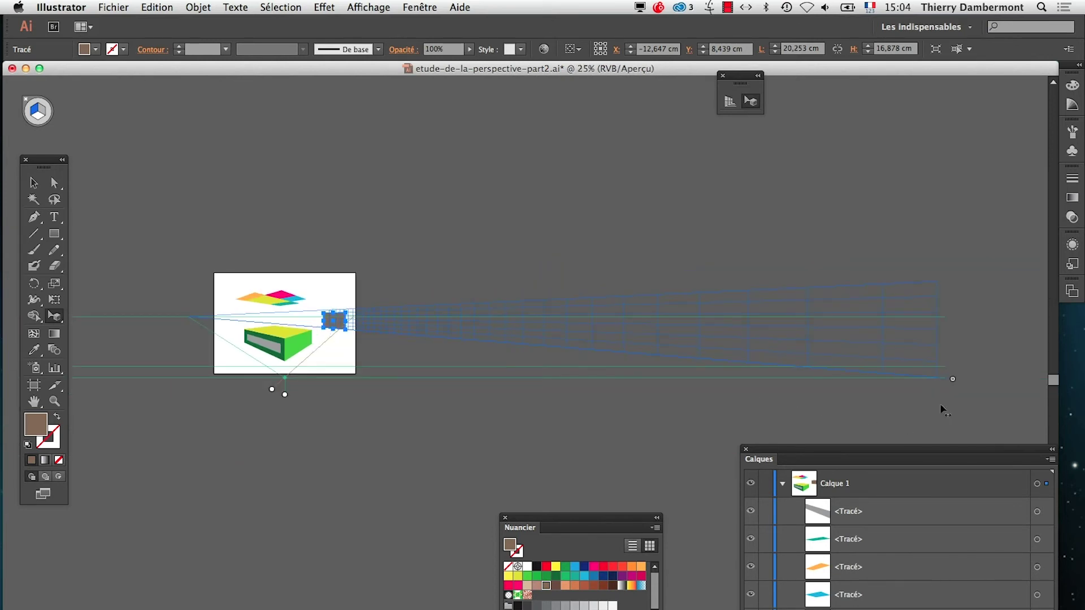
drag(954, 383, 930, 394)
Step: Examine the wall's size and position on the left plane relative to the box and the left vanishing point
scroll(309, 335, up, 1)
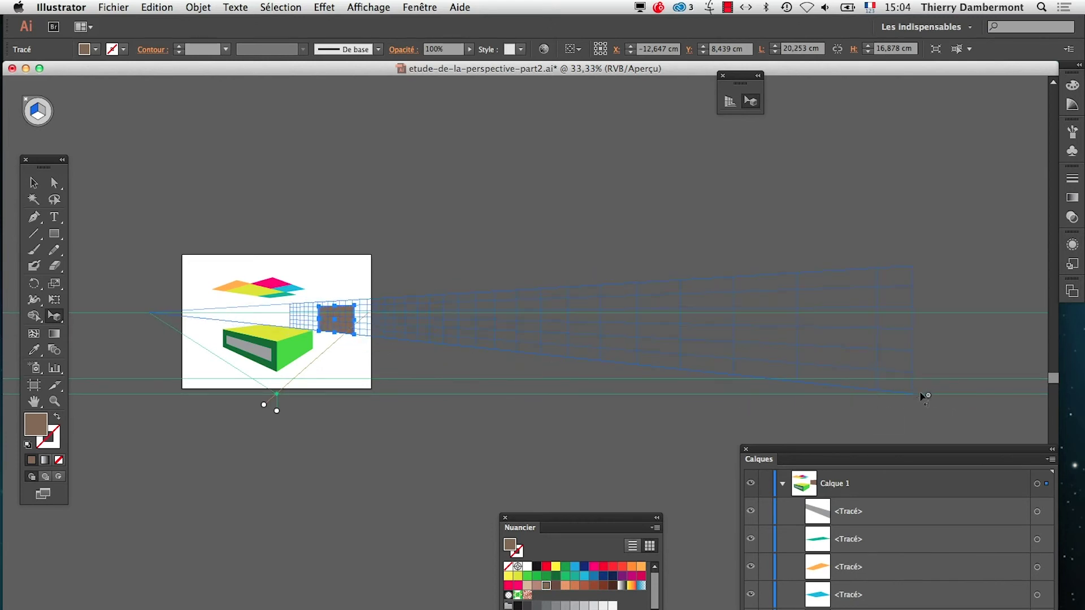
scroll(333, 329, up, 1)
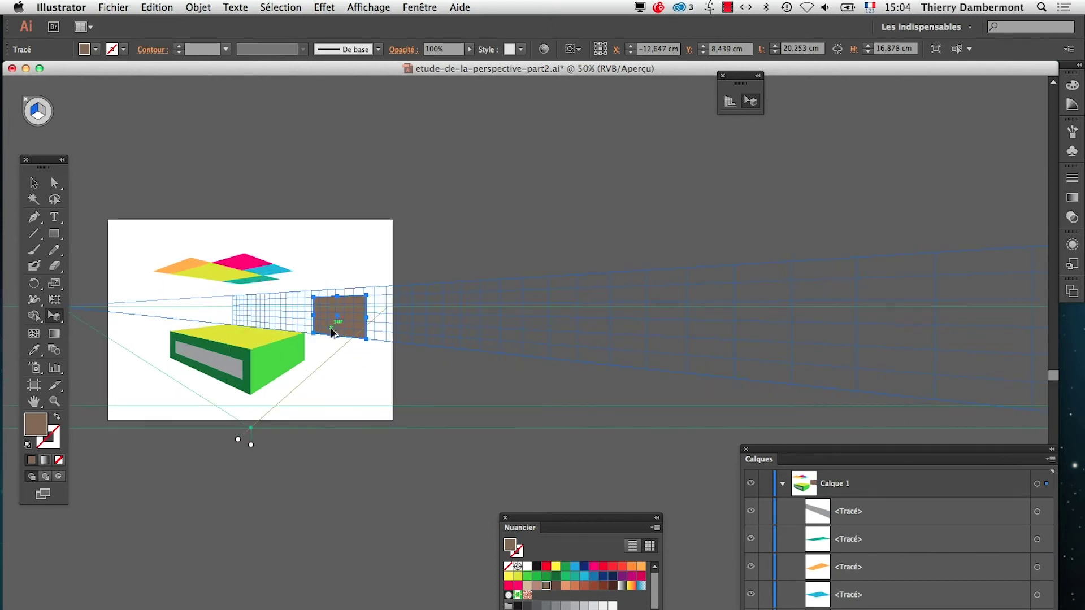
scroll(334, 333, up, 1)
scroll(334, 335, down, 1)
scroll(333, 336, up, 3)
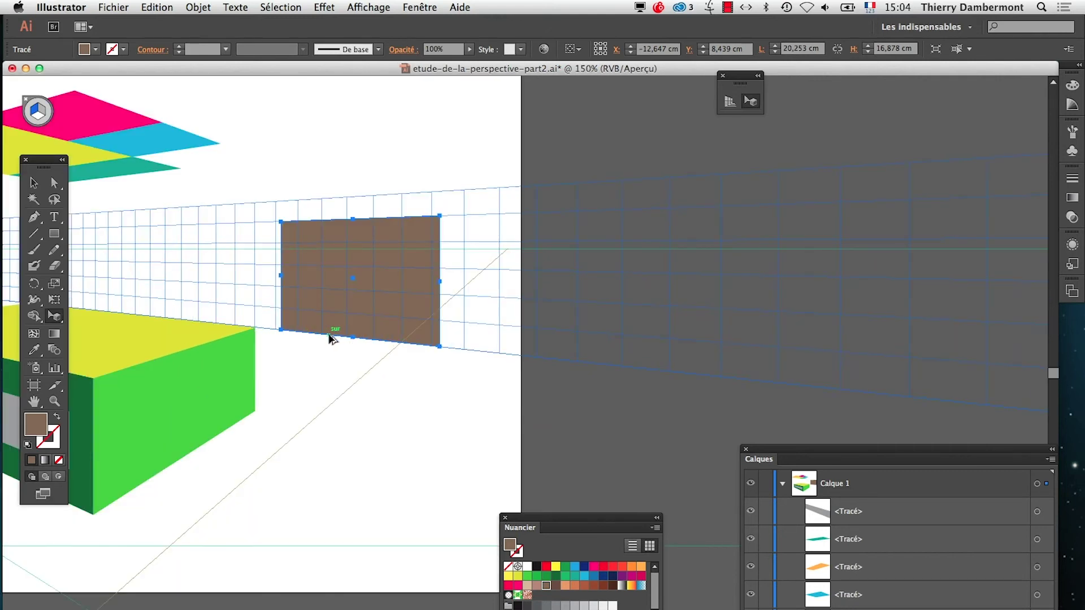
scroll(327, 334, down, 1)
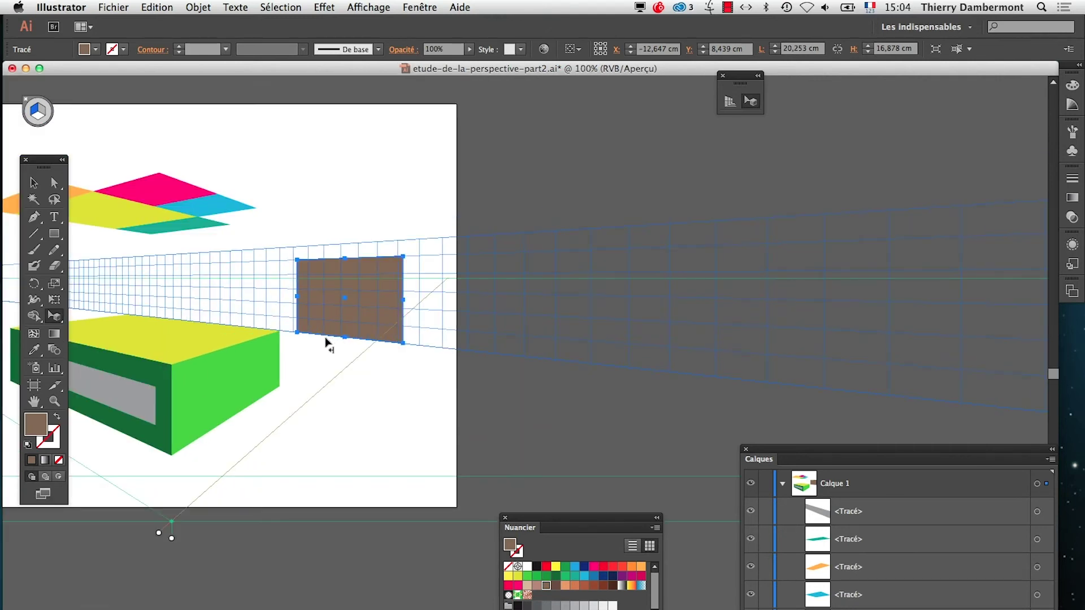
drag(295, 339, 634, 330)
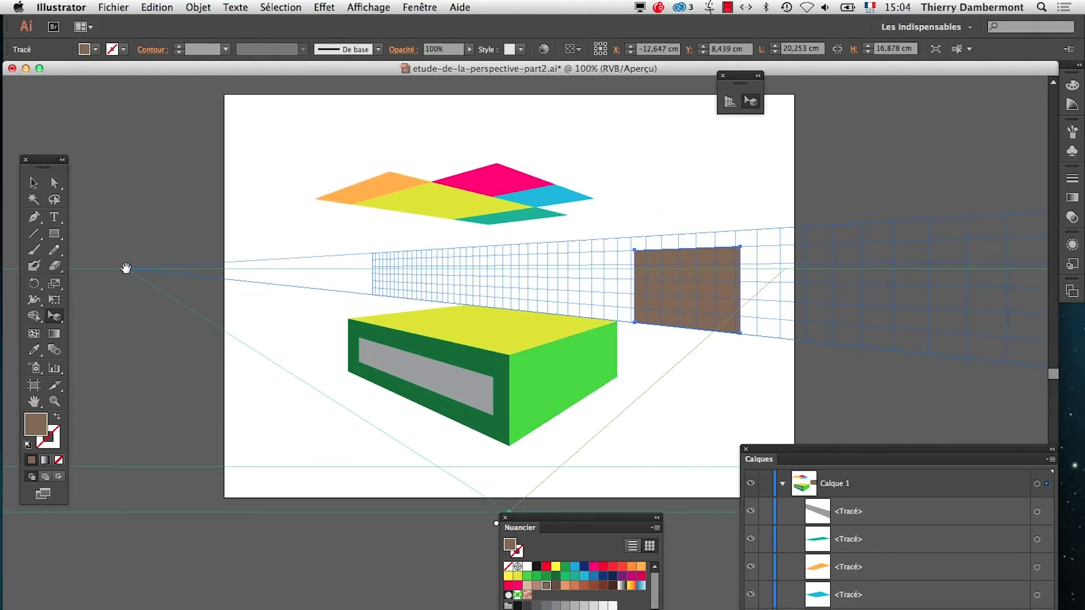
drag(319, 323, 169, 326)
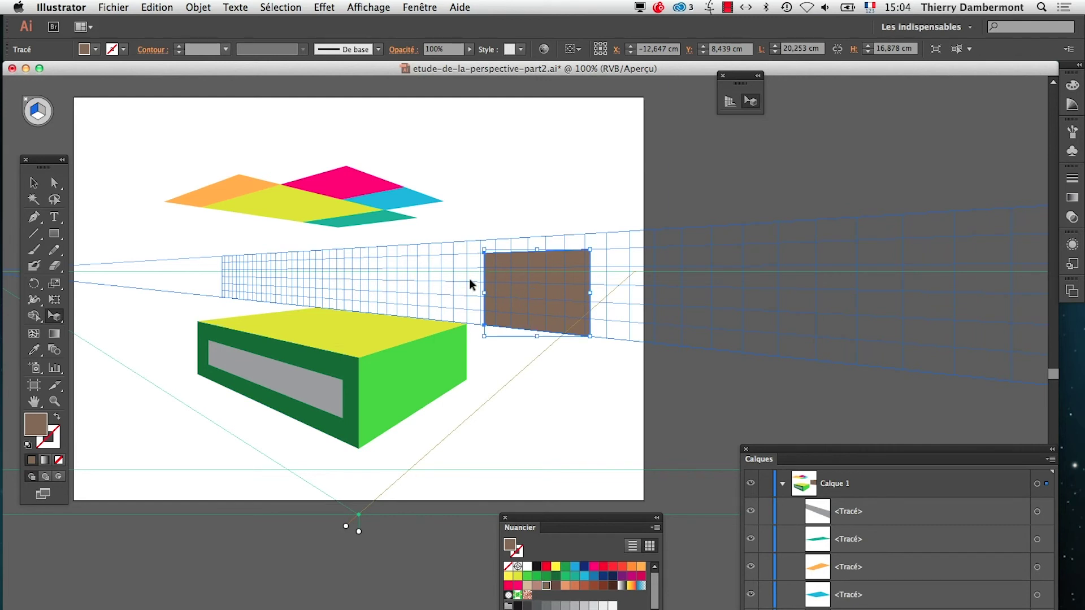
alt+super+click(579, 351)
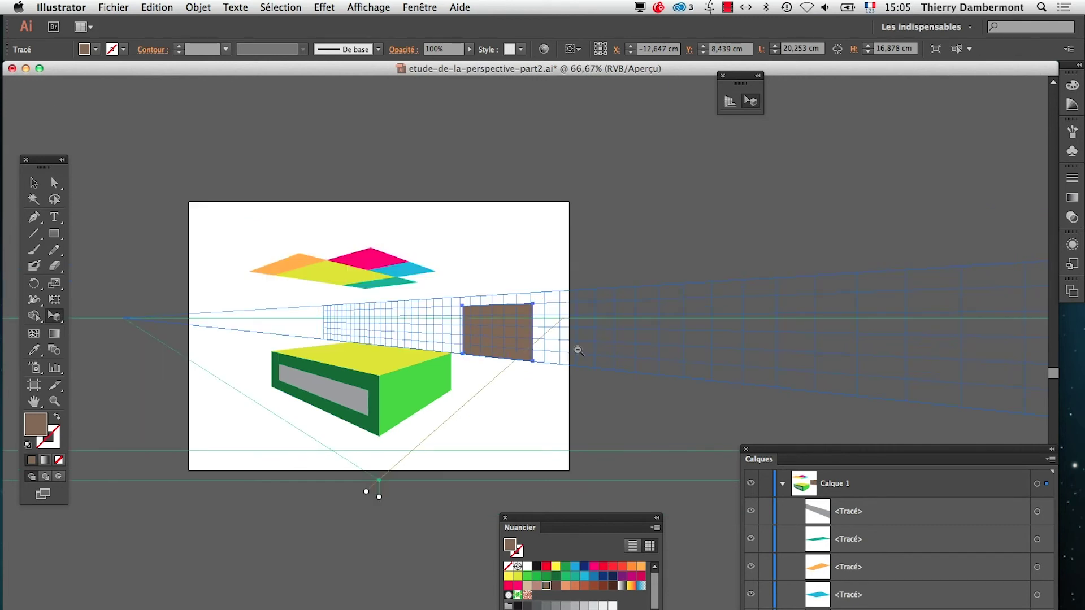
alt+super+click(576, 373)
alt+super+click(568, 405)
alt+super+click(561, 412)
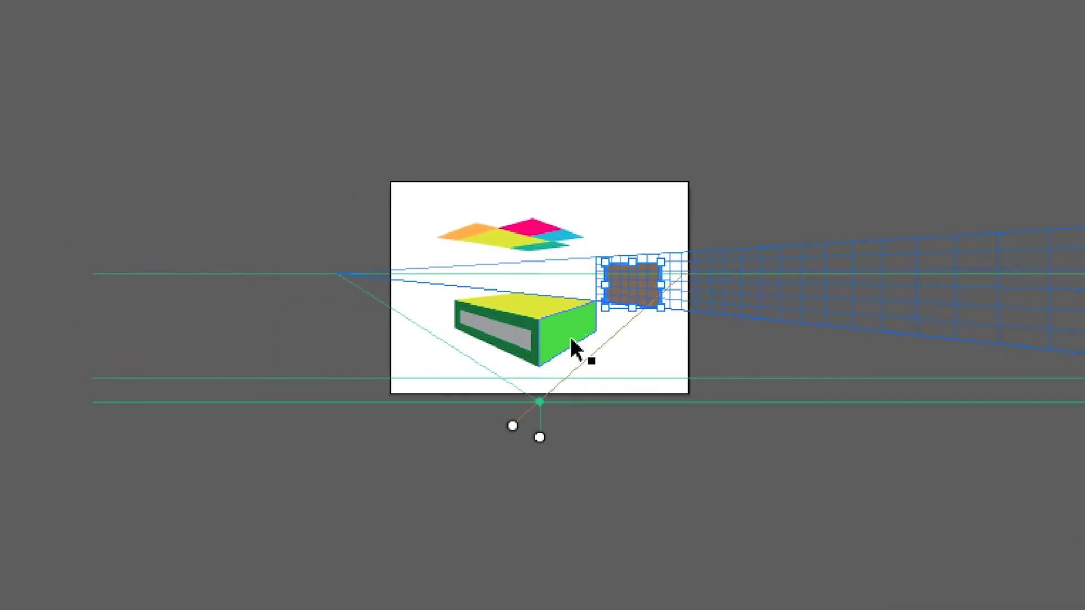
scroll(572, 344, up, 5)
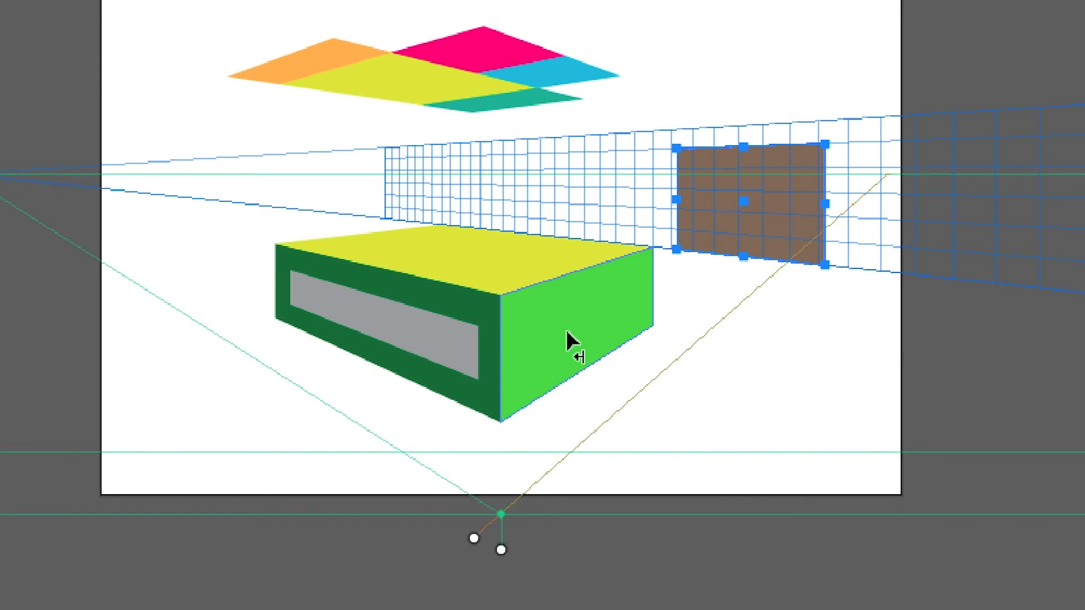
Step: Match the active perspective plane to the box's light green right face
click(567, 332)
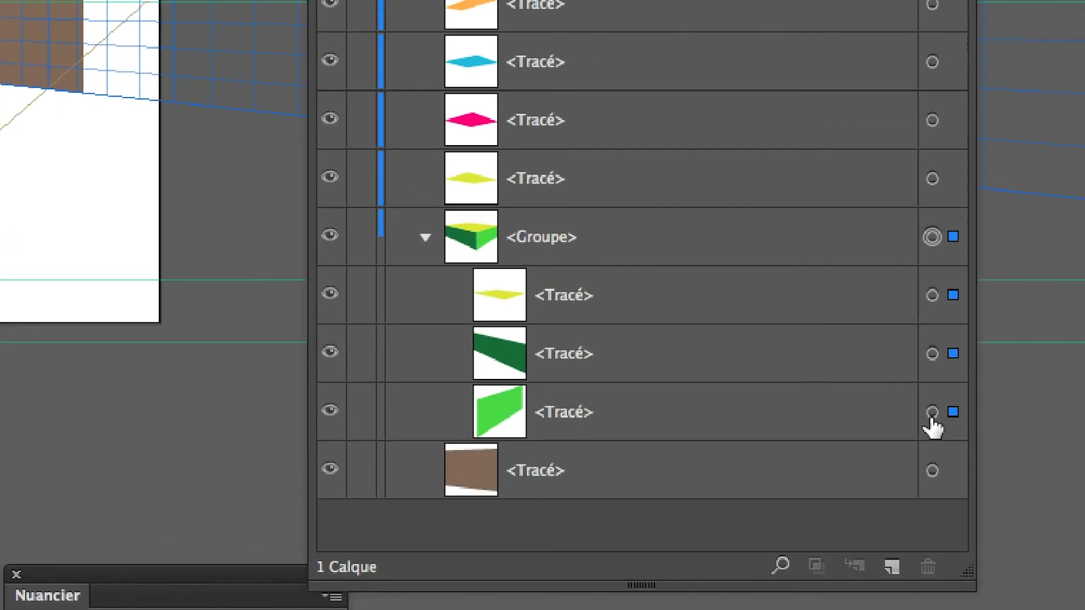
click(1065, 398)
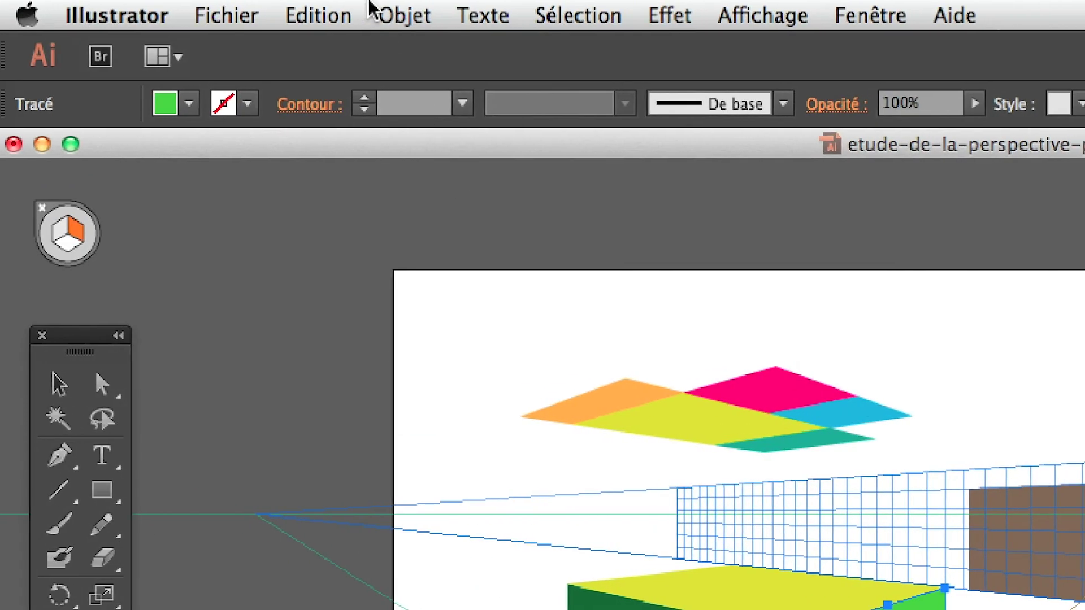
click(390, 12)
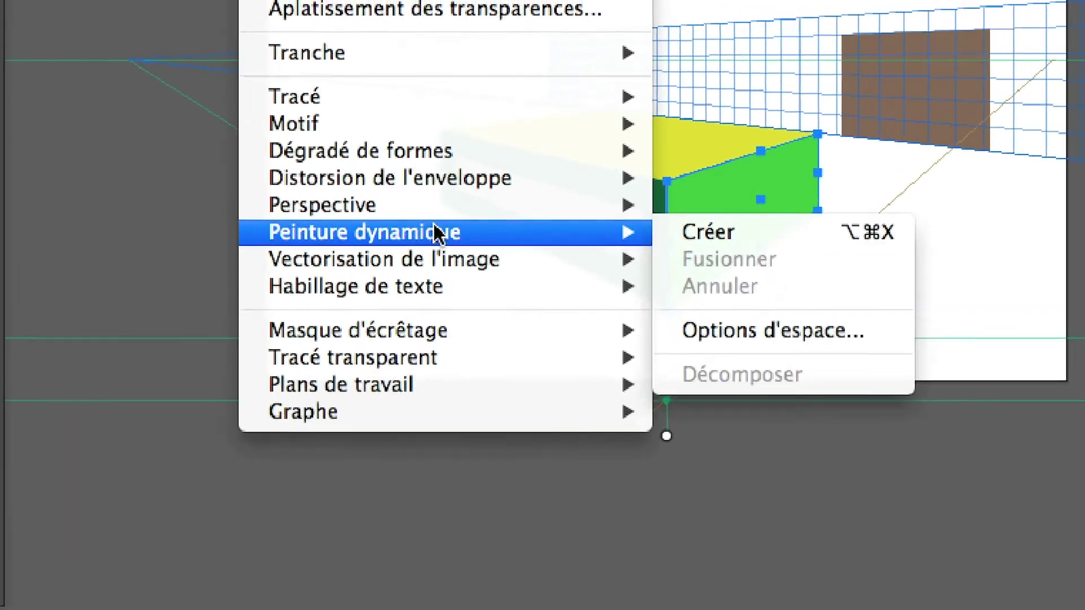
mouse_move(510, 205)
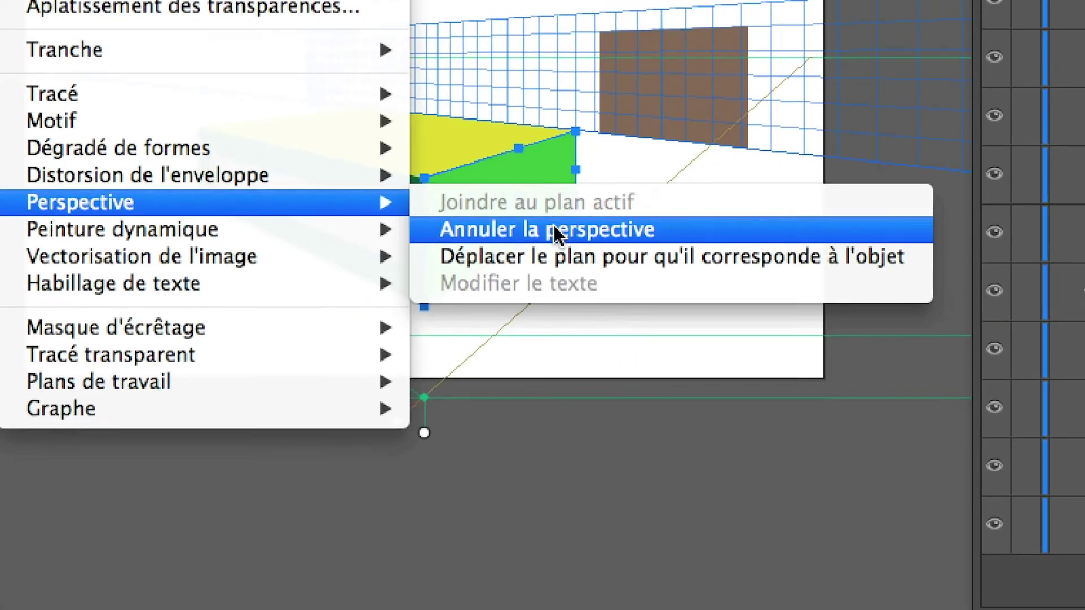
click(559, 259)
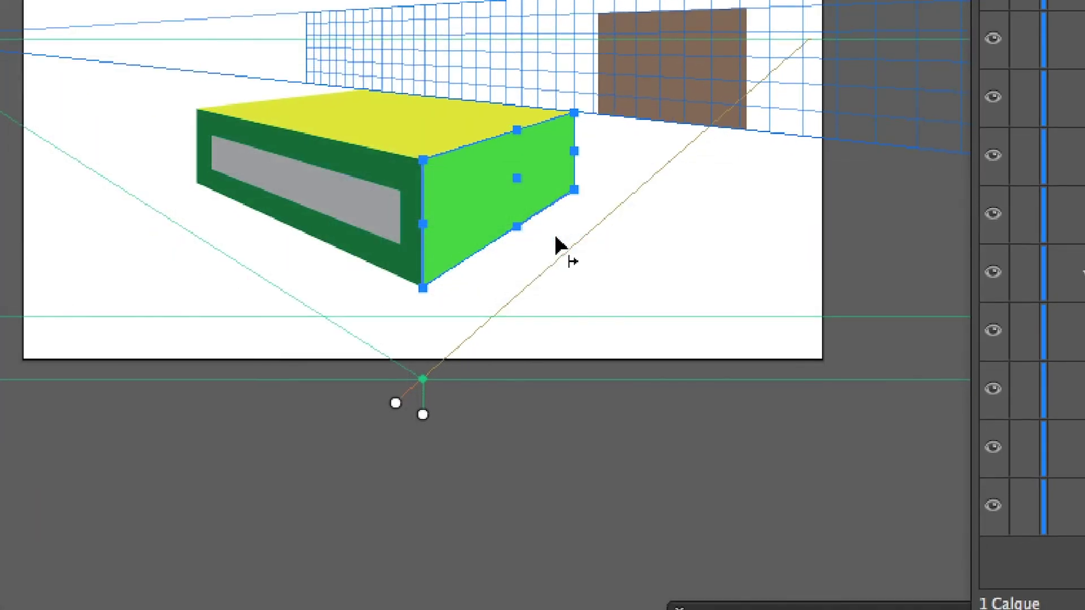
Step: Slide the right grid plane away from the box by itself, leaving the light green face in place
key(shift+v)
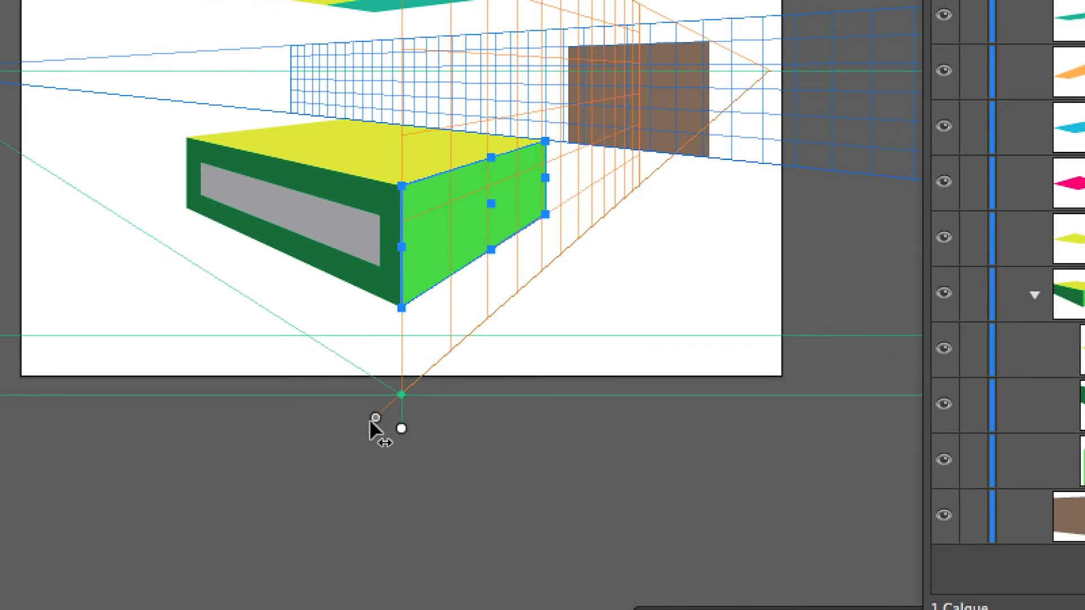
drag(371, 424, 7, 258)
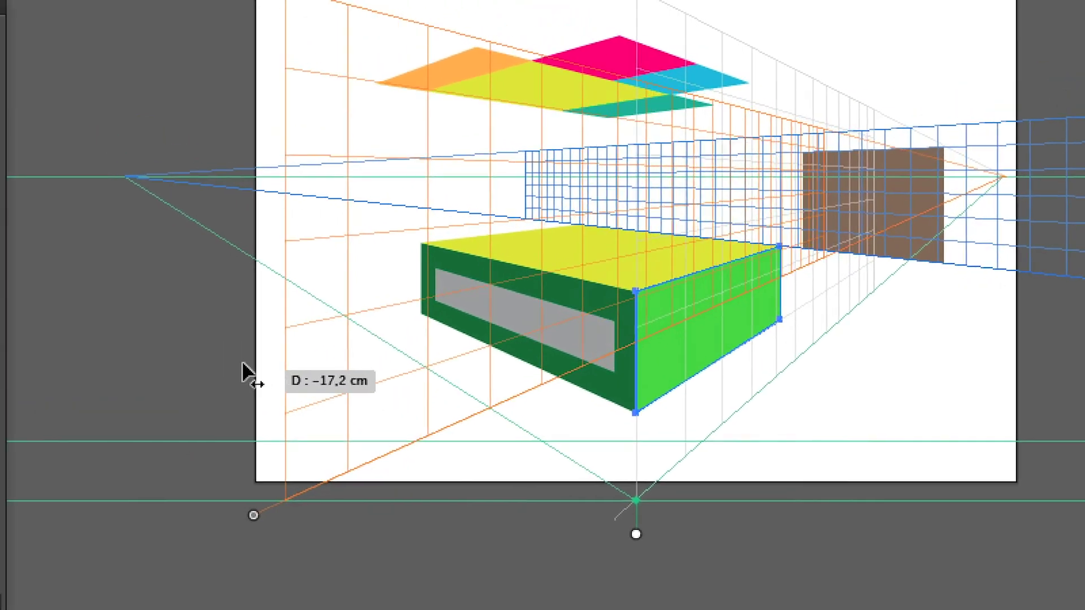
drag(243, 365, 73, 306)
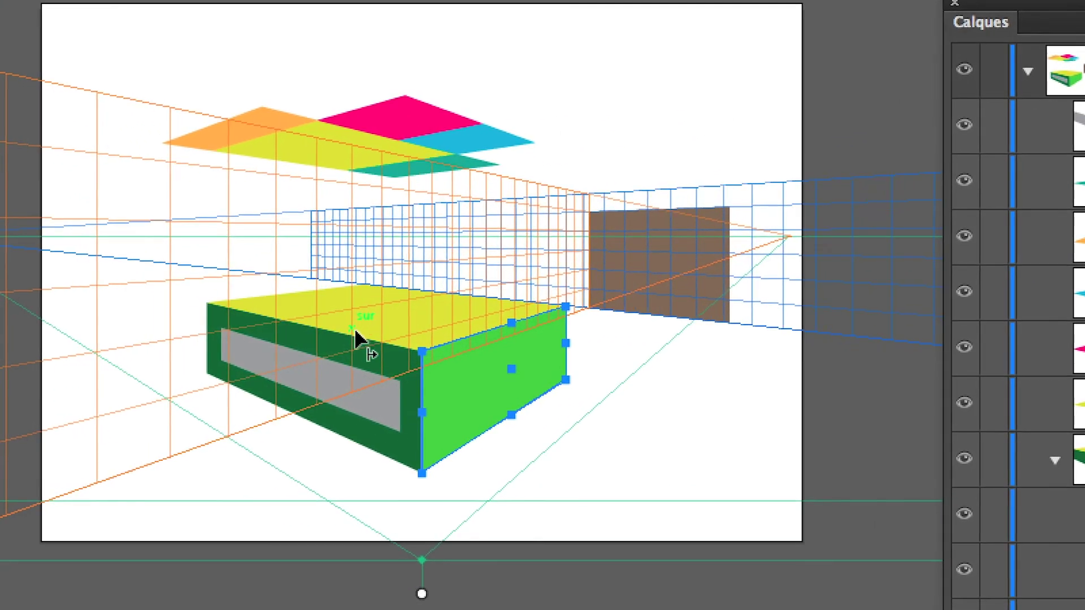
key(v)
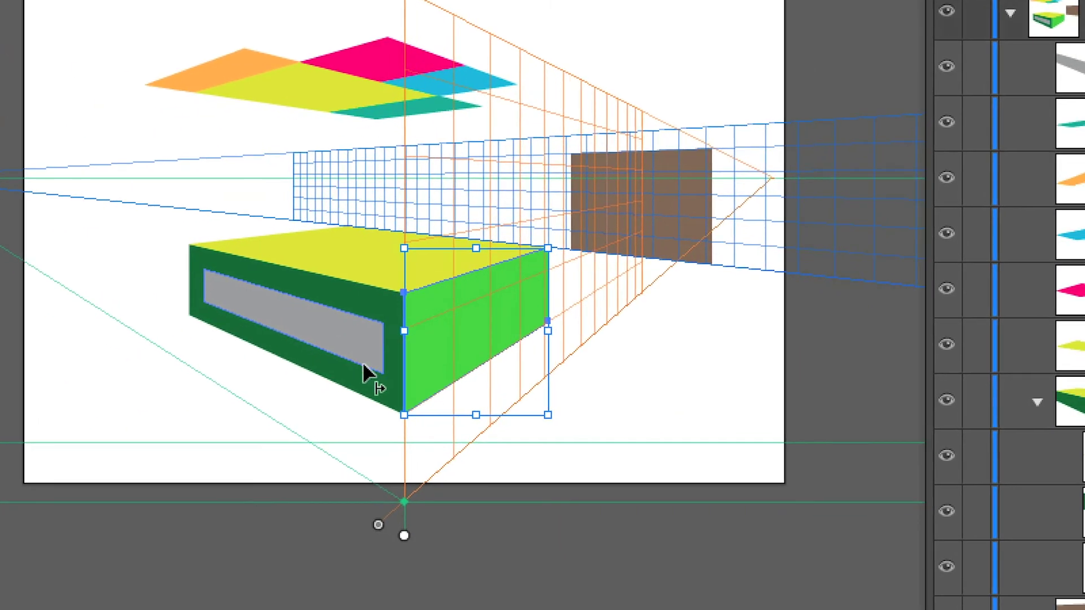
Step: Slide the right grid plane back and forth with its light green face attached, leaving both in front of the box's right side
key(shift+v)
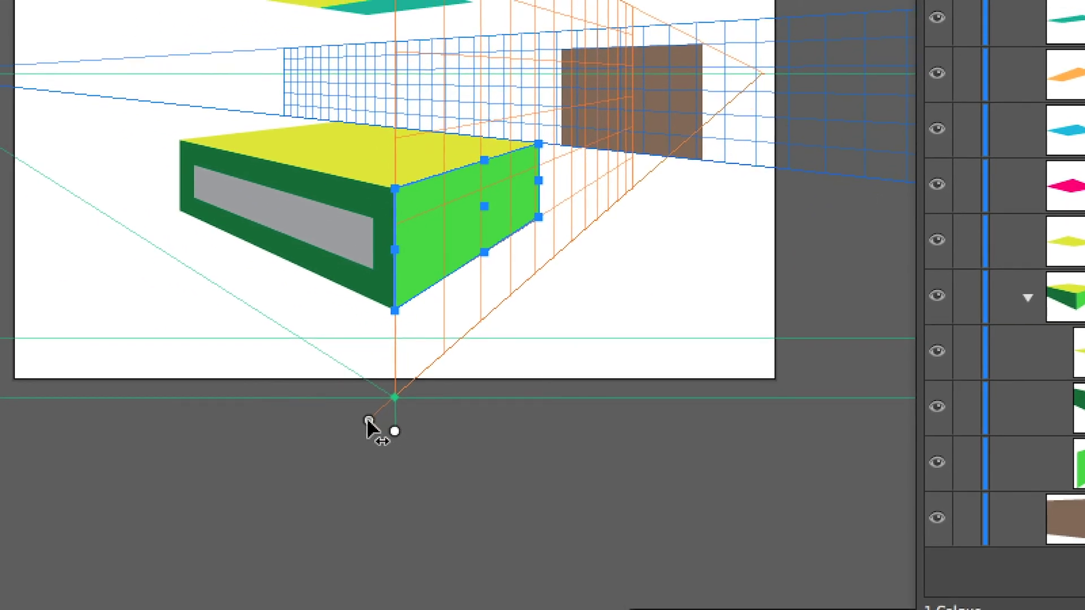
drag(369, 428, 300, 412)
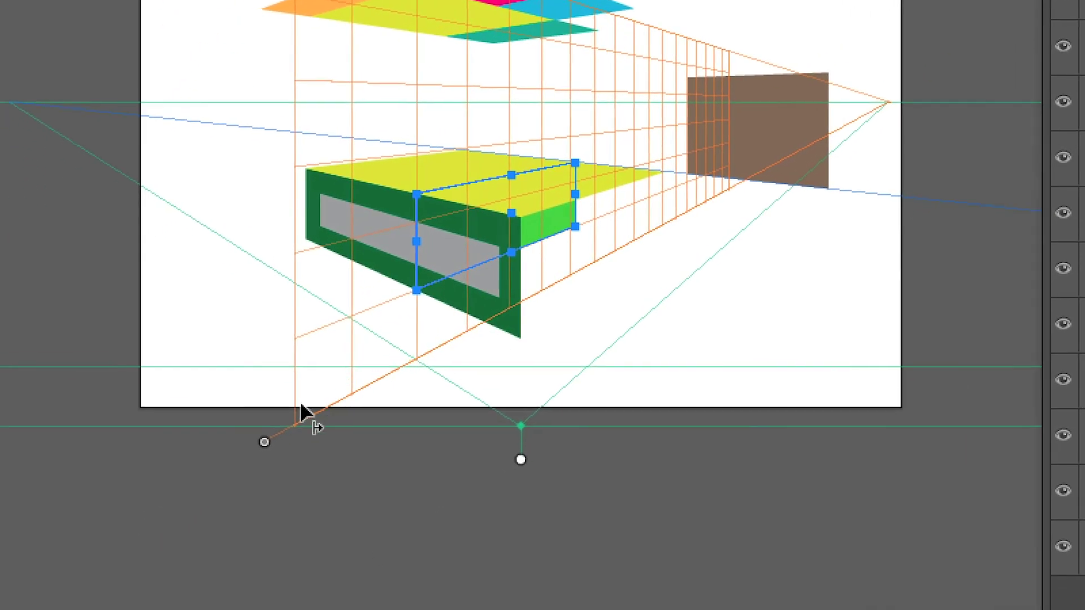
drag(264, 444, 575, 541)
drag(394, 456, 355, 362)
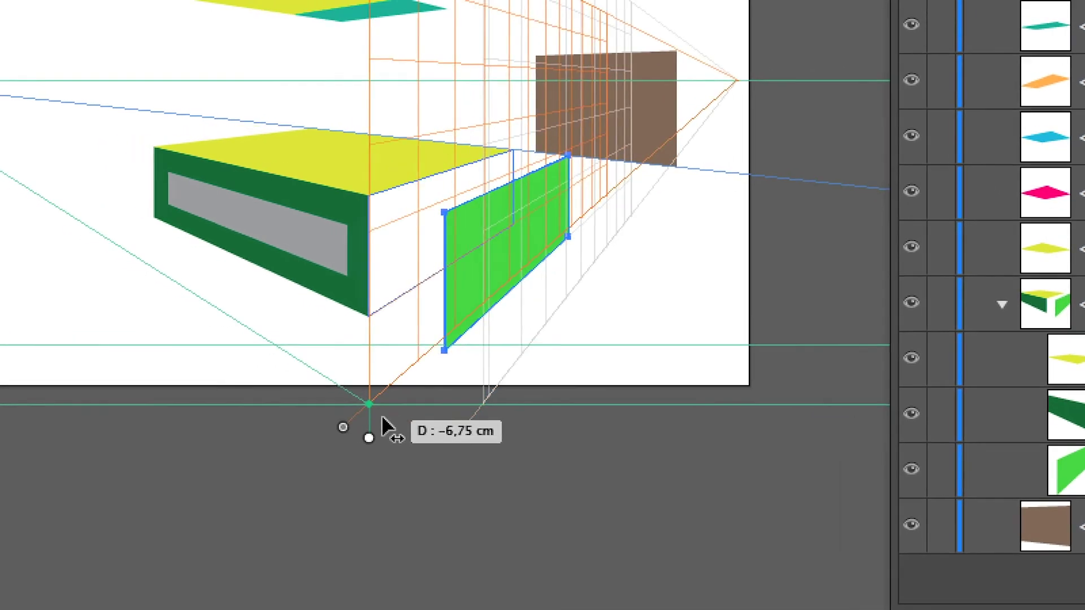
drag(383, 425, 177, 345)
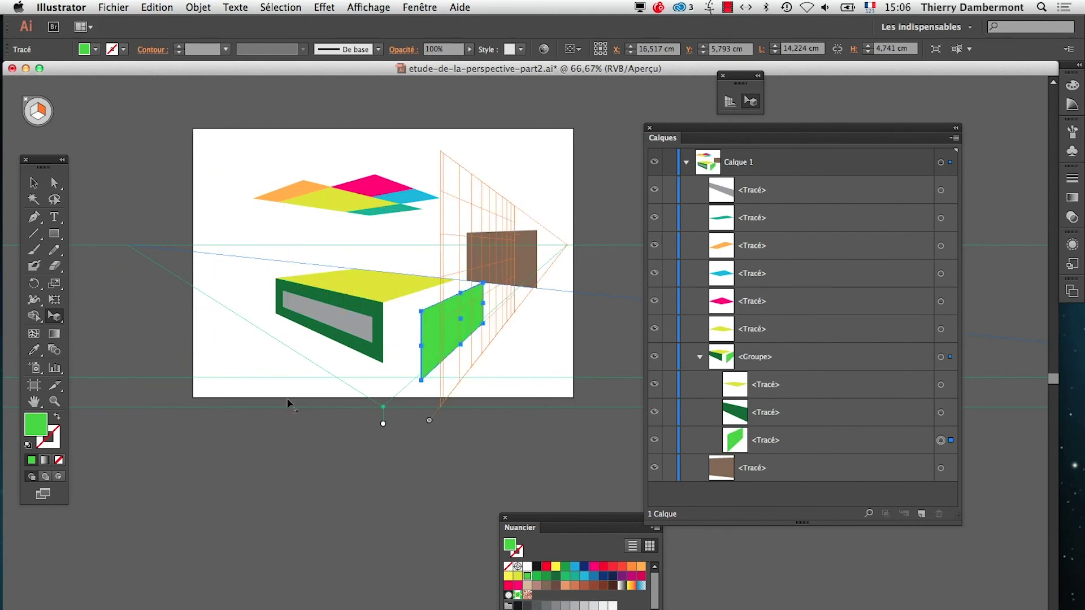
Step: Pull the right grid plane and its attached light green face far past the box's left end, moving the layer list out of the way
alt+super+click(400, 370)
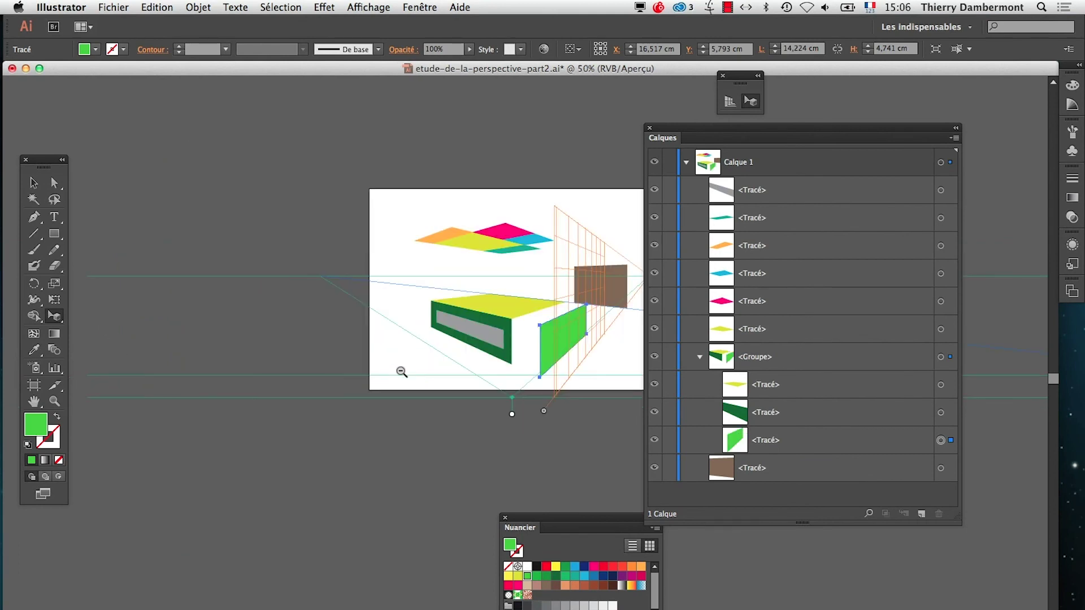
alt+super+click(400, 370)
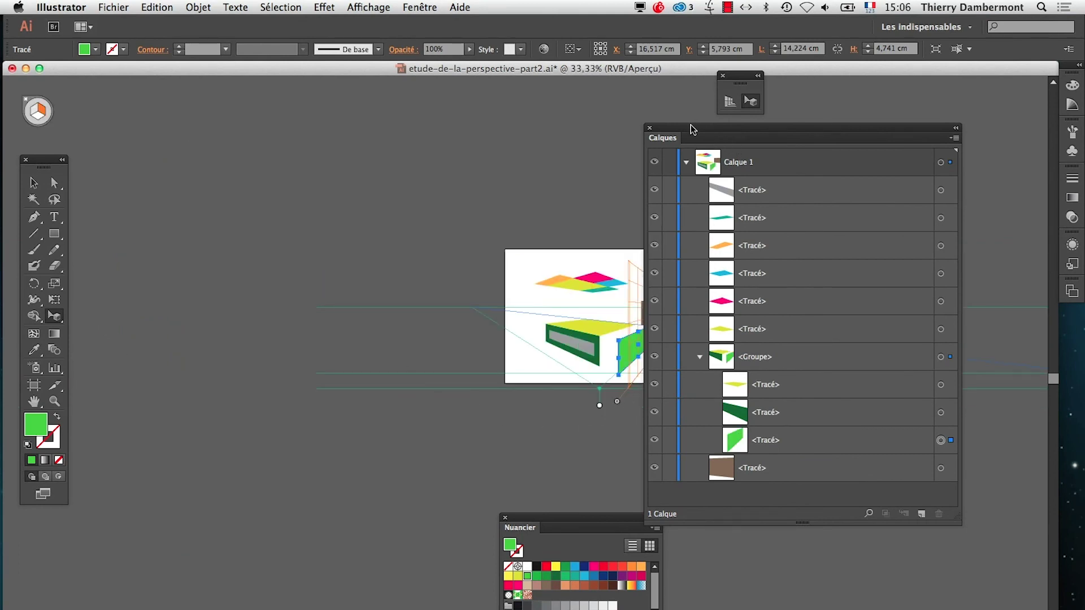
drag(704, 130, 863, 173)
drag(617, 404, 168, 346)
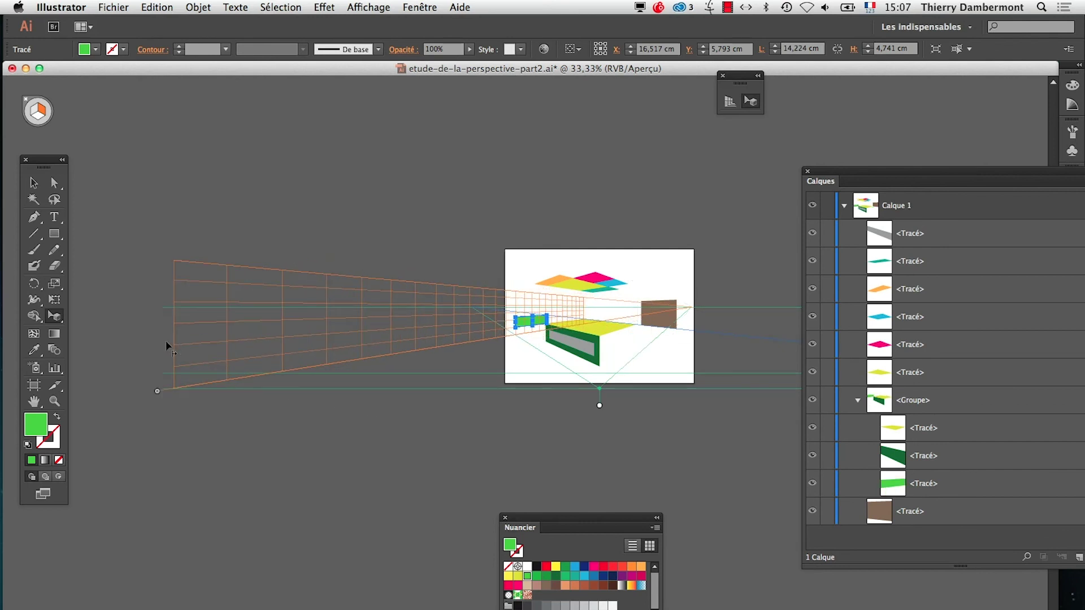
Step: Examine the light green face's size and position relative to the box and the left vanishing point
super+click(549, 325)
super+click(561, 337)
super+click(490, 415)
super+click(482, 421)
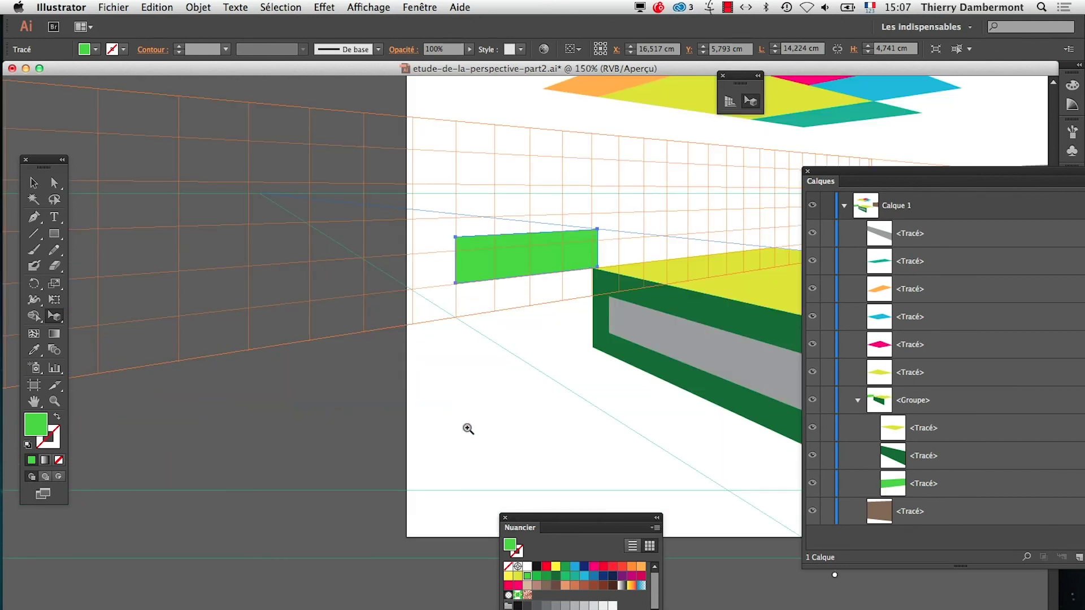
alt+super+click(398, 355)
alt+super+click(389, 382)
alt+super+click(559, 398)
alt+super+click(579, 394)
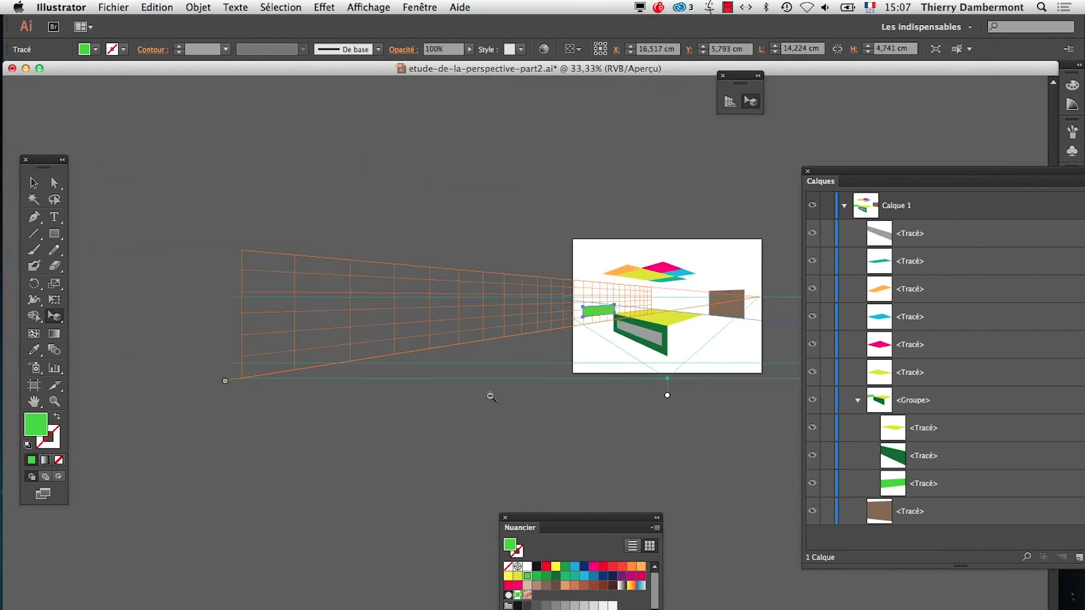
Step: Slide the right grid plane slightly back toward the box with a duplicate of the light green face attached
drag(225, 383, 298, 388)
super+click(600, 314)
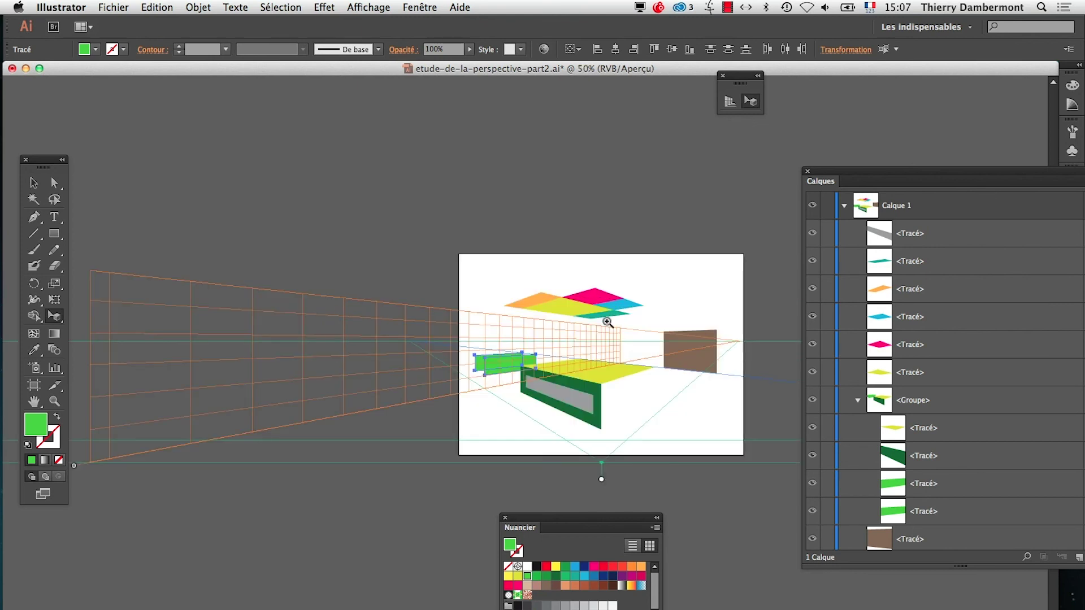
super+click(580, 329)
super+click(474, 405)
super+click(429, 397)
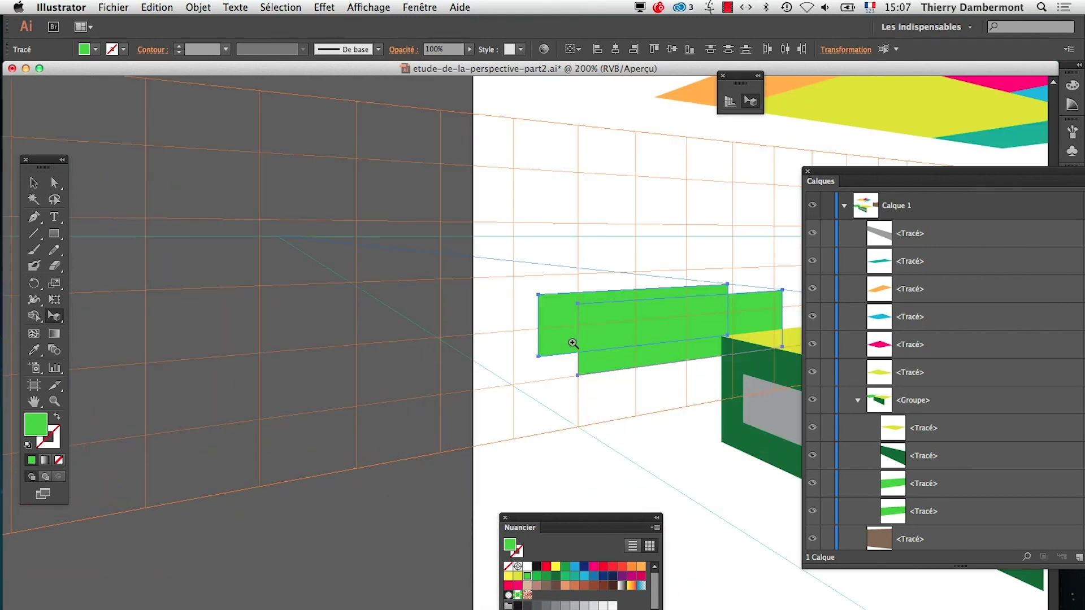
super+click(555, 343)
scroll(565, 361, right, 5)
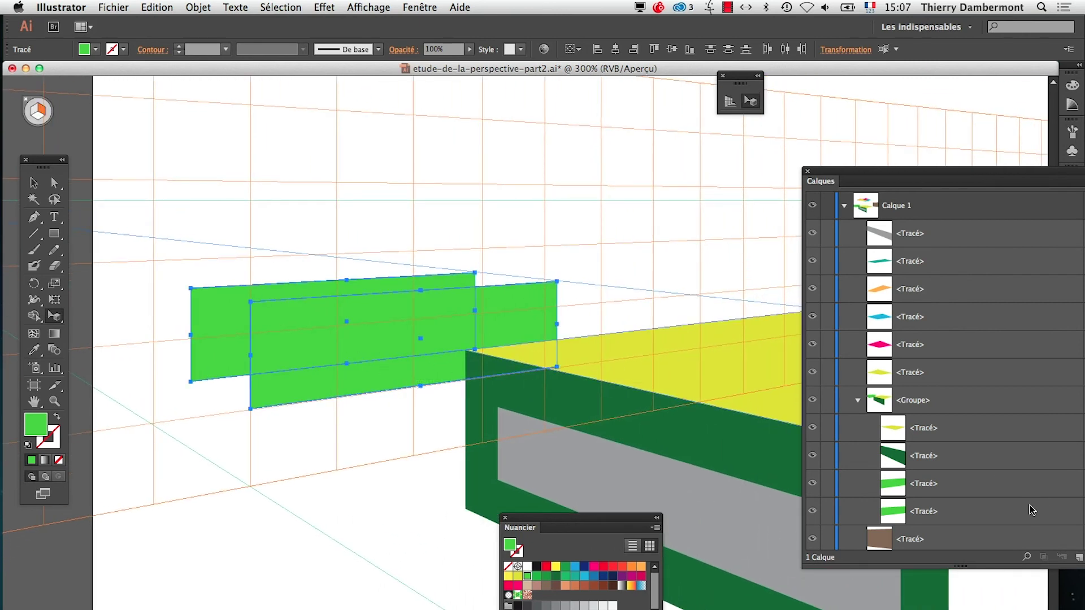
Step: Select only the nearer duplicate of the light green face and fill it with emerald green
drag(886, 178, 818, 167)
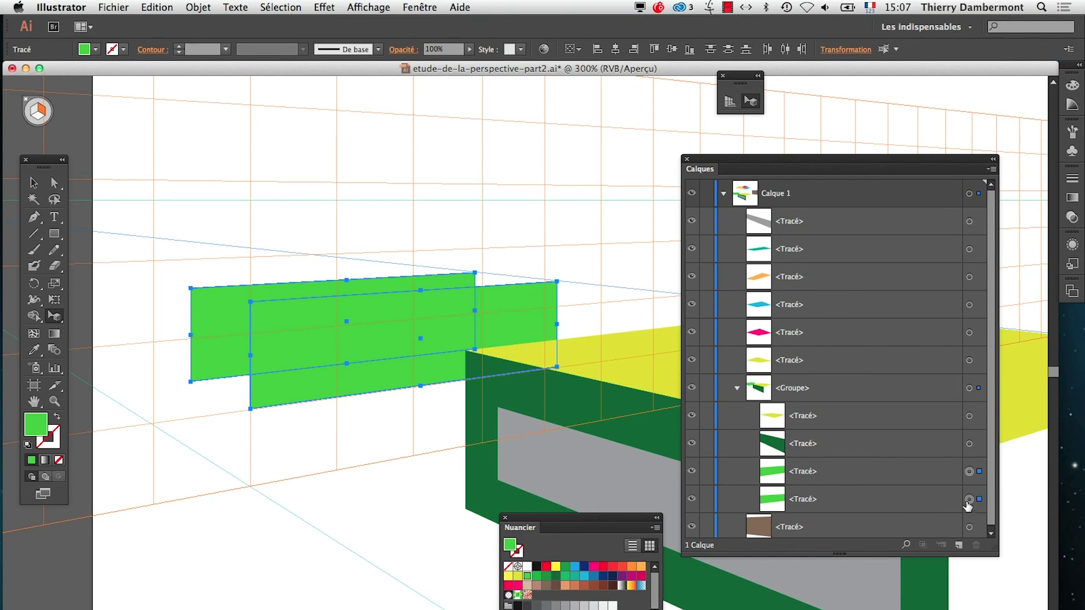
click(970, 472)
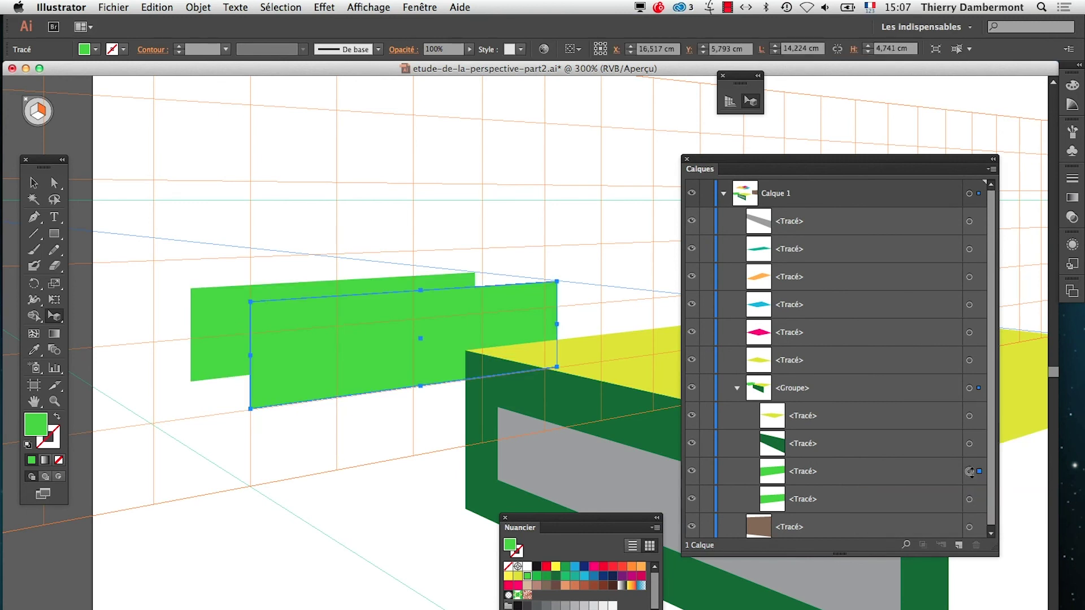
click(566, 576)
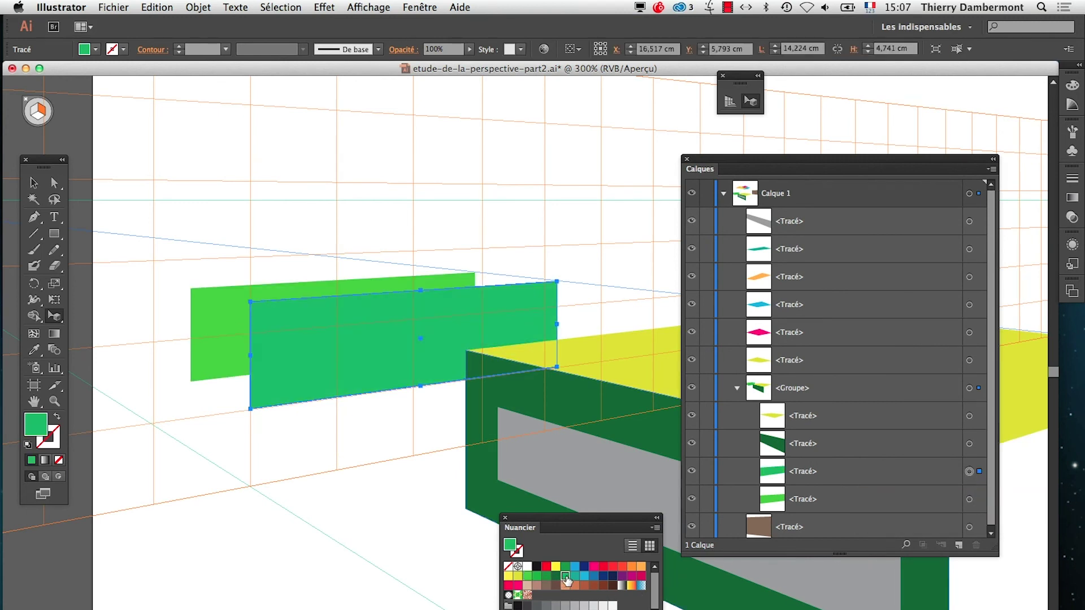
Step: Slide the right grid plane past the box's right side twice, leaving a teal duplicate of the face at each of the two depths
alt+super+click(330, 520)
alt+super+click(330, 520)
alt+super+click(330, 520)
alt+super+click(371, 439)
alt+super+click(501, 303)
drag(406, 412, 256, 347)
drag(734, 160, 857, 402)
drag(547, 403, 516, 384)
drag(181, 331, 704, 355)
drag(710, 342, 749, 343)
super+click(759, 274)
super+click(759, 274)
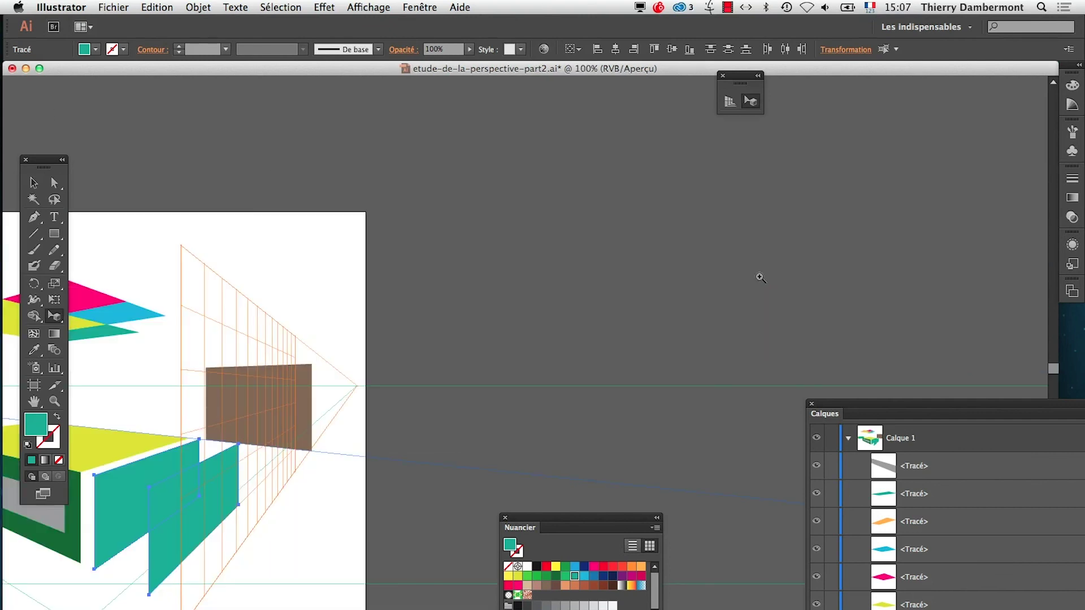
drag(158, 534, 534, 379)
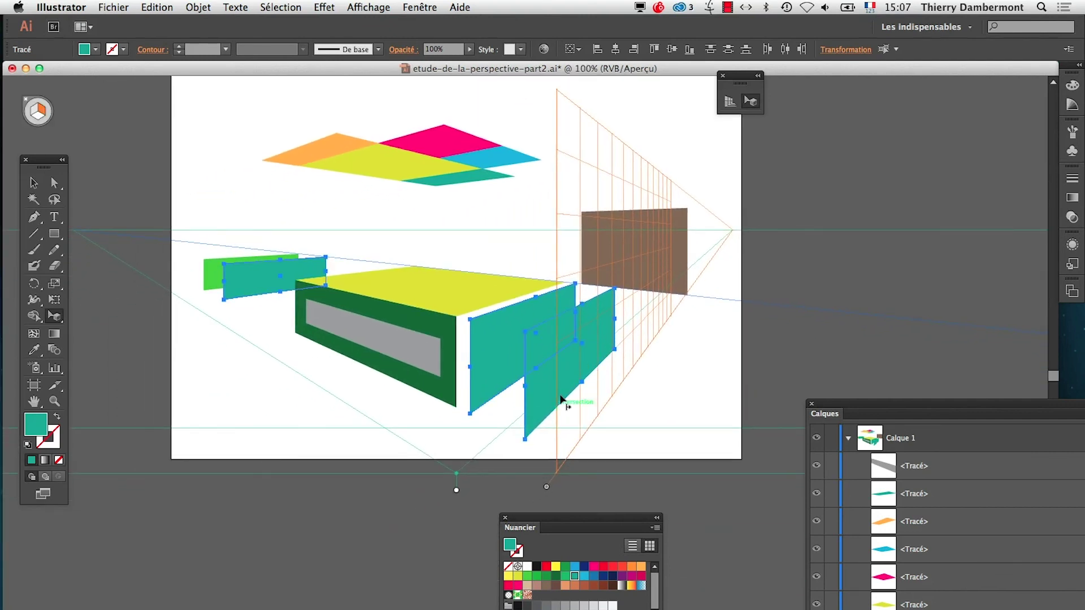
Step: Enlarge the layer list and fill the teal duplicate closest to the box's right side with dark blue
drag(920, 402, 818, 180)
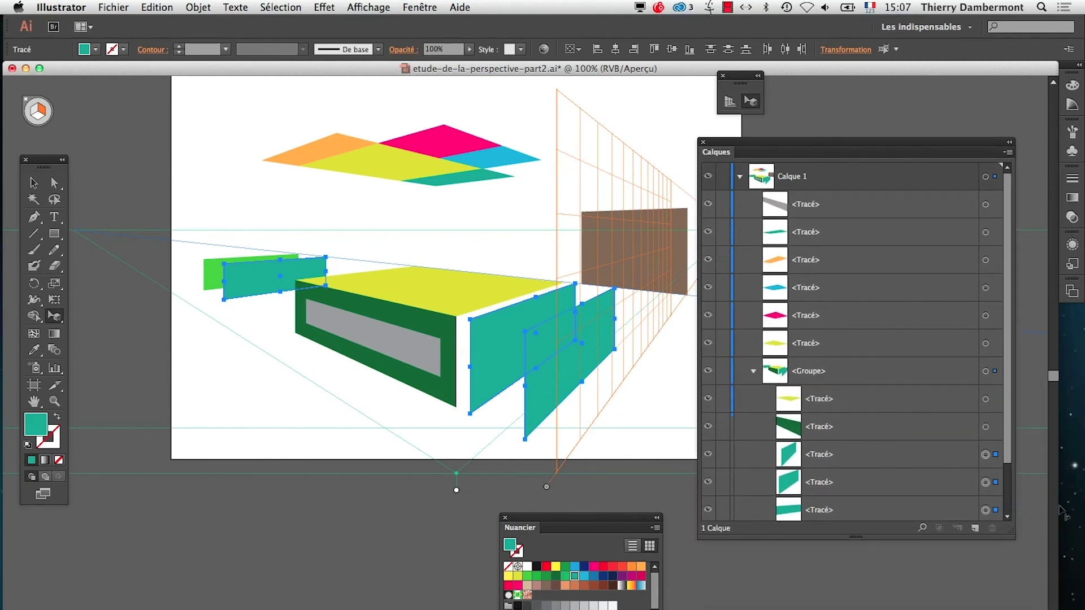
drag(1011, 530, 1016, 596)
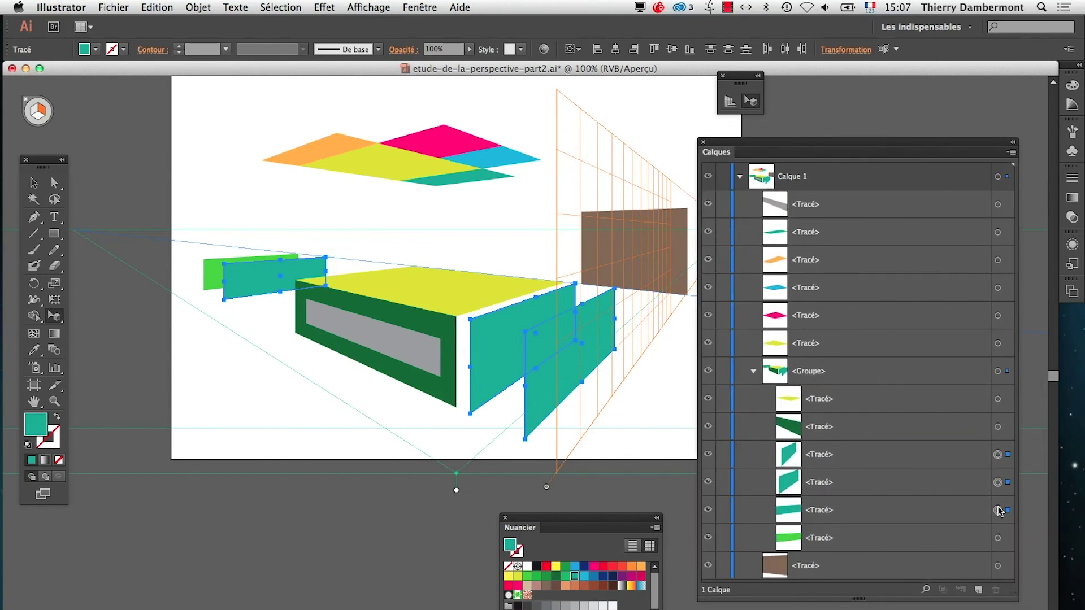
click(998, 483)
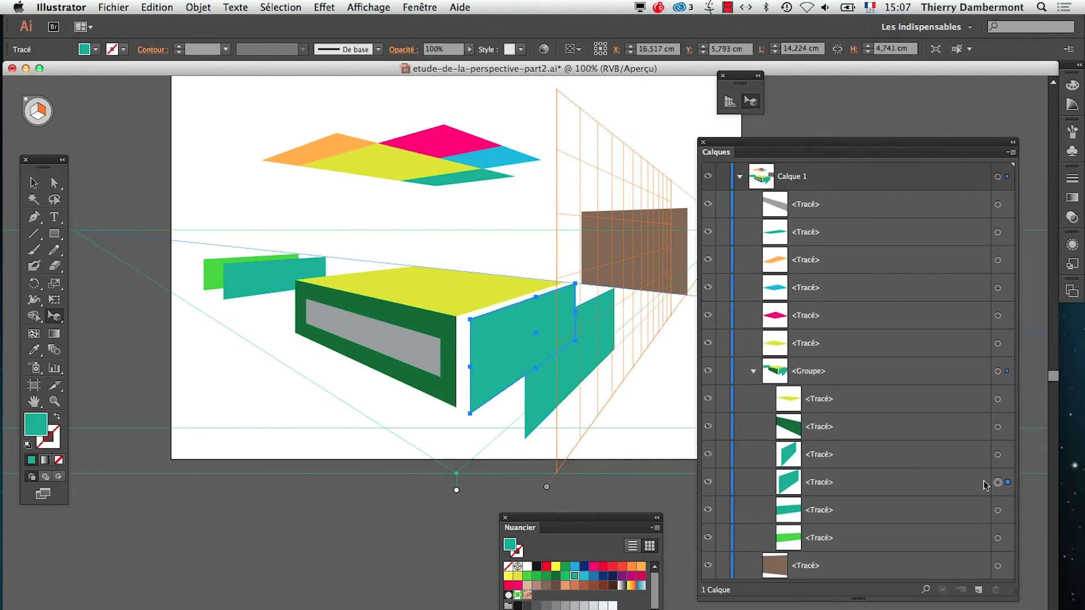
click(603, 576)
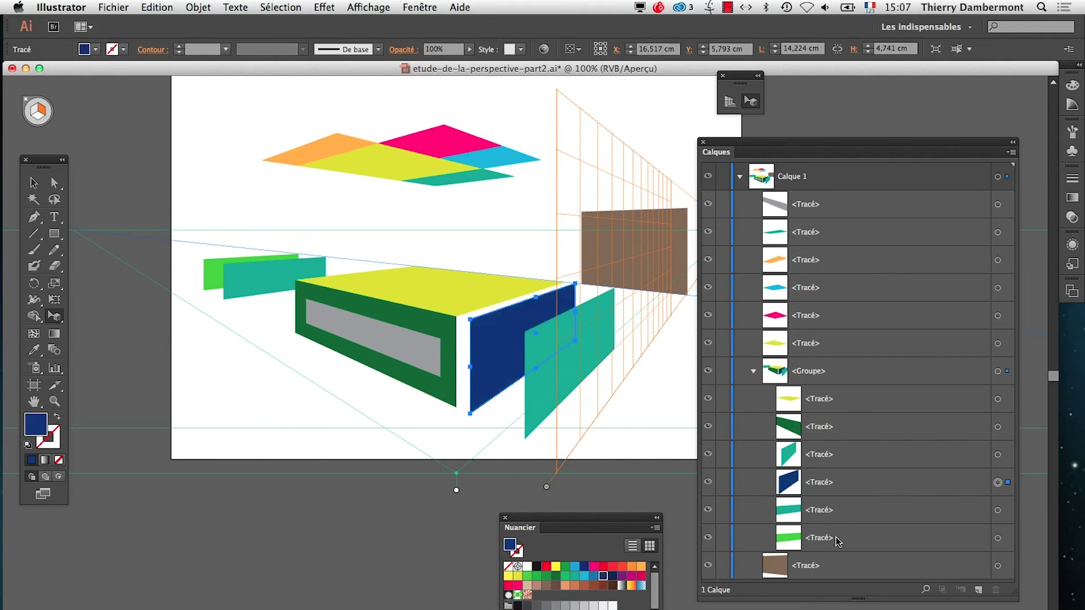
Step: Fill the outermost teal duplicate on the box's right side with magenta after trying dark blue and light blue, and keep only it selected
click(998, 455)
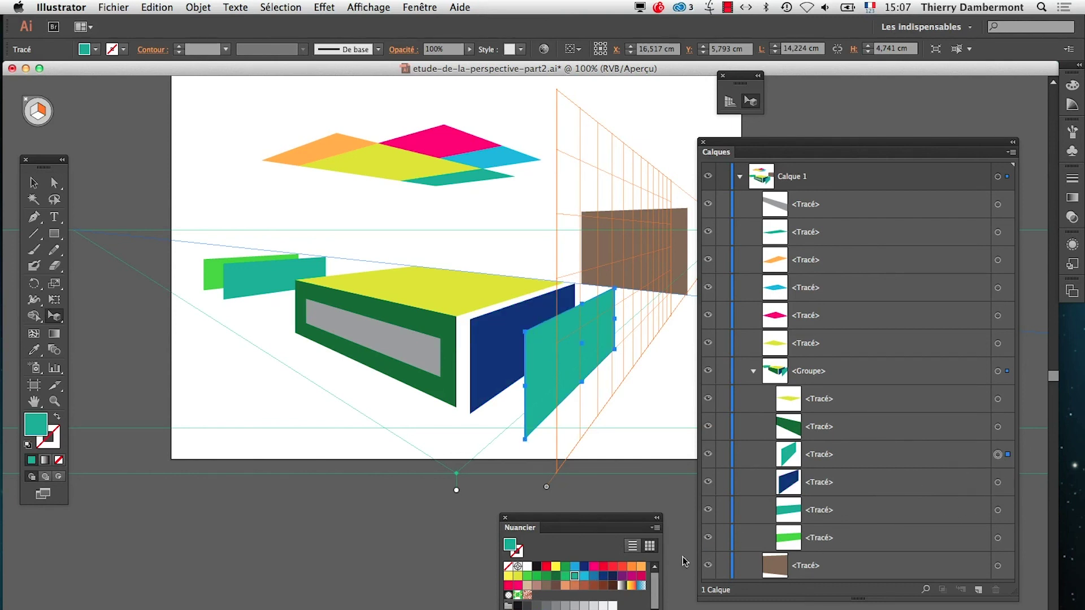
click(600, 576)
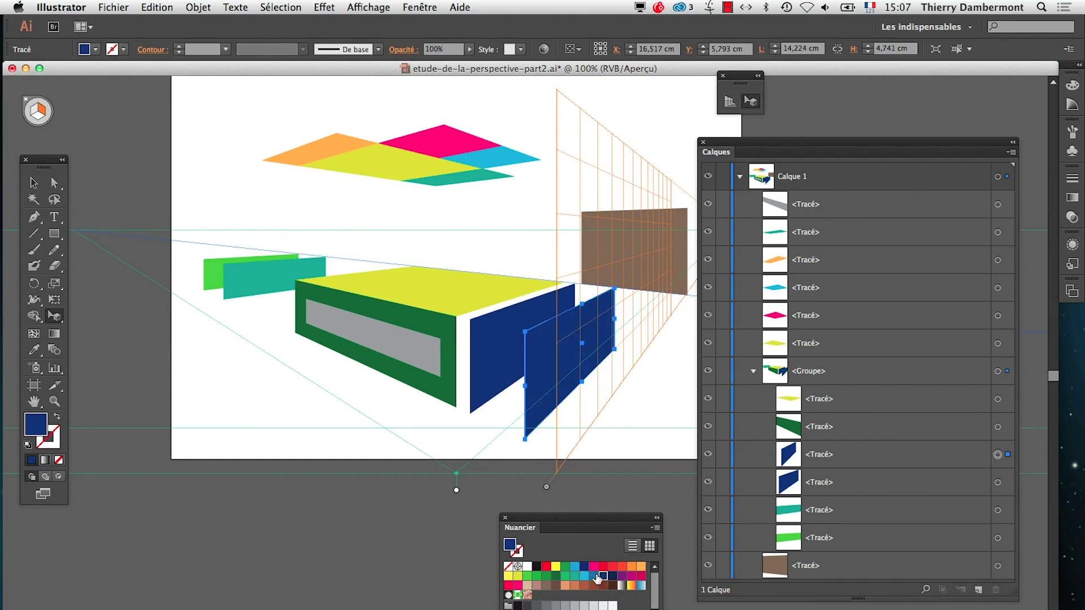
click(574, 567)
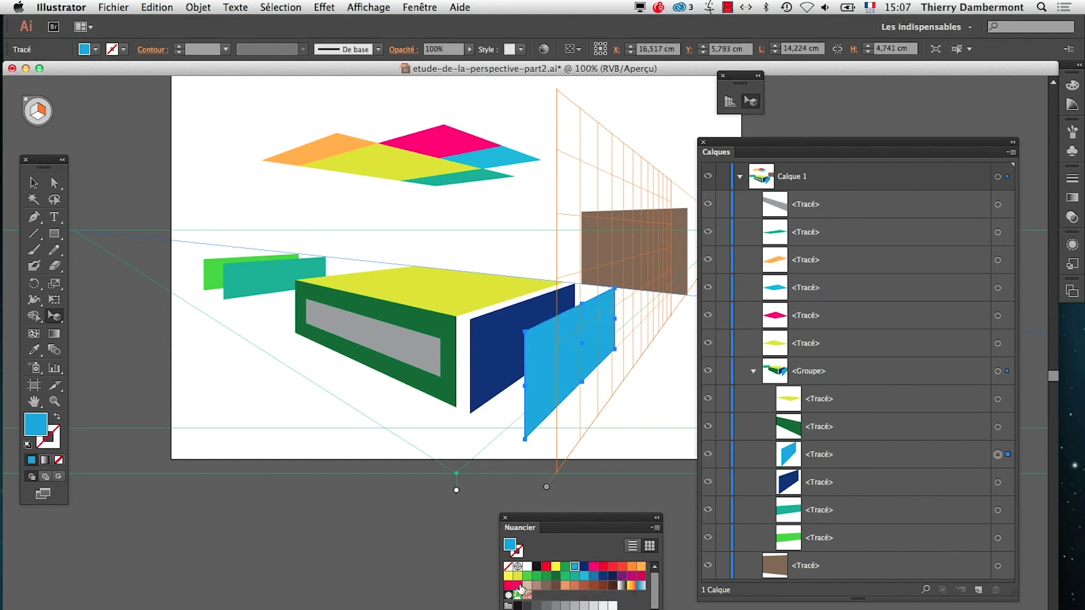
click(517, 585)
click(538, 417)
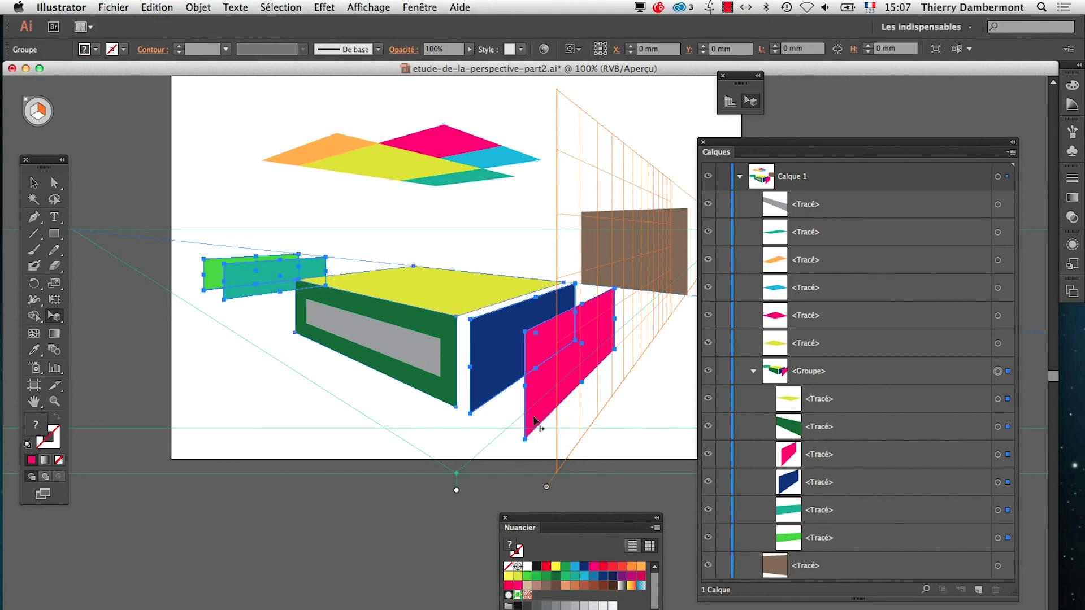
click(998, 454)
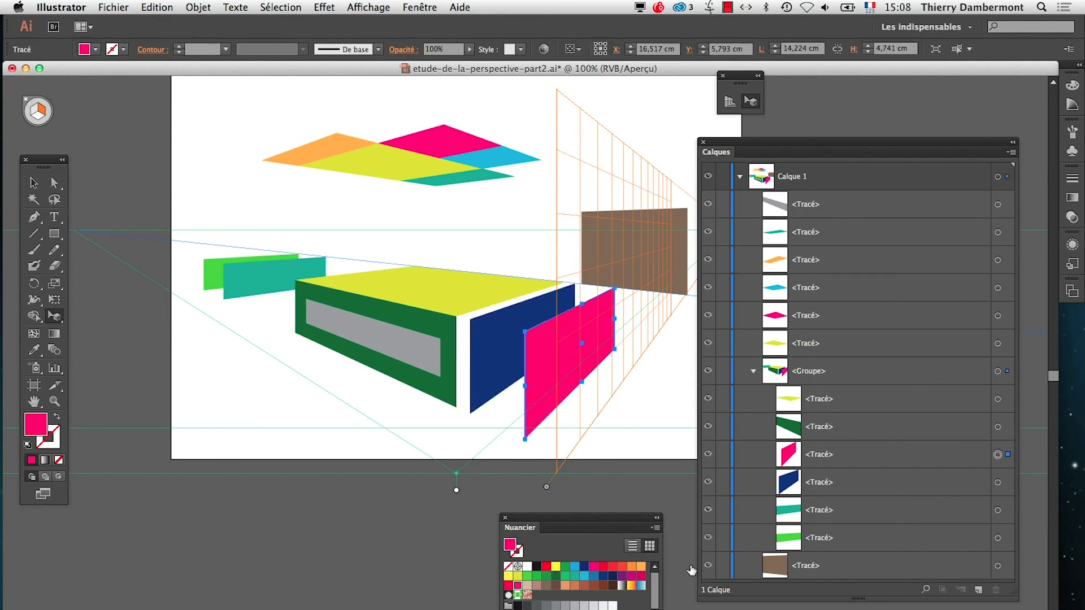
Step: Fill the outermost magenta duplicate with reddish brown, deselect it, and move the layer list clear of the artboard
click(603, 587)
click(438, 582)
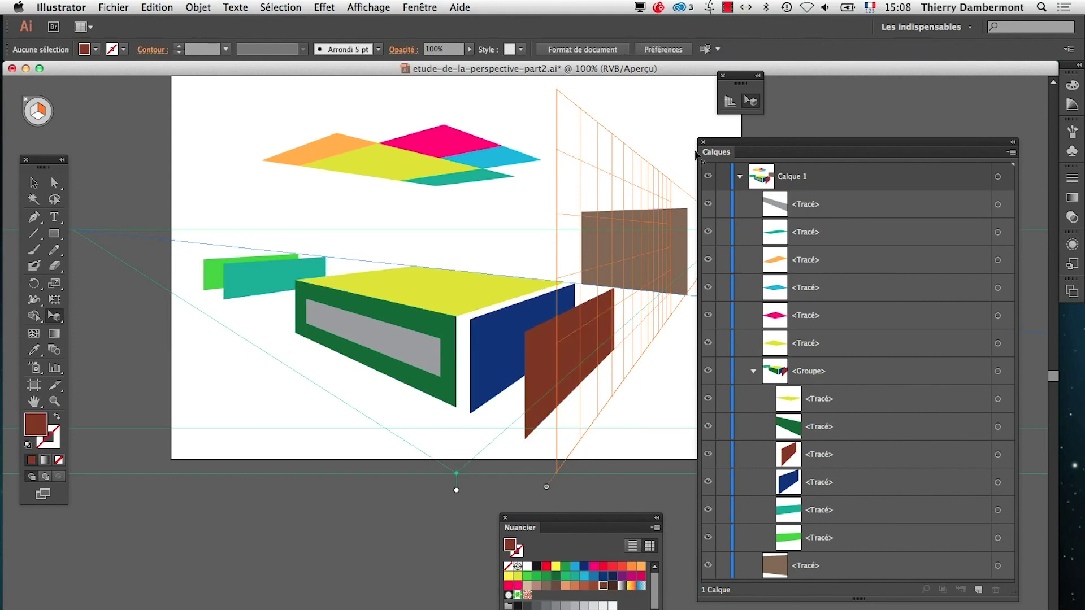
drag(716, 151, 830, 194)
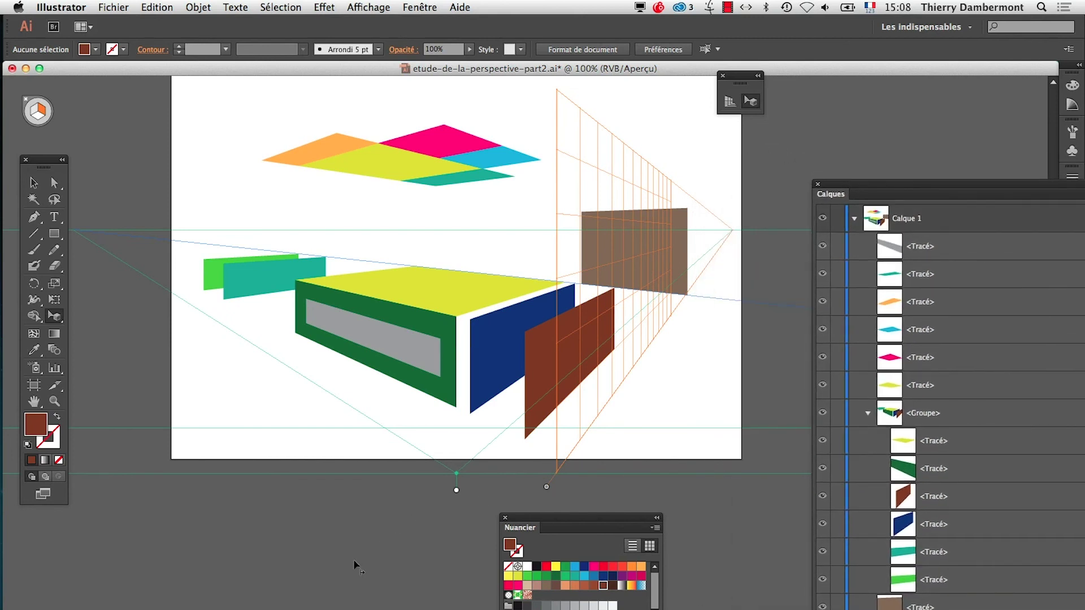
key(super+alt+space)
click(491, 368)
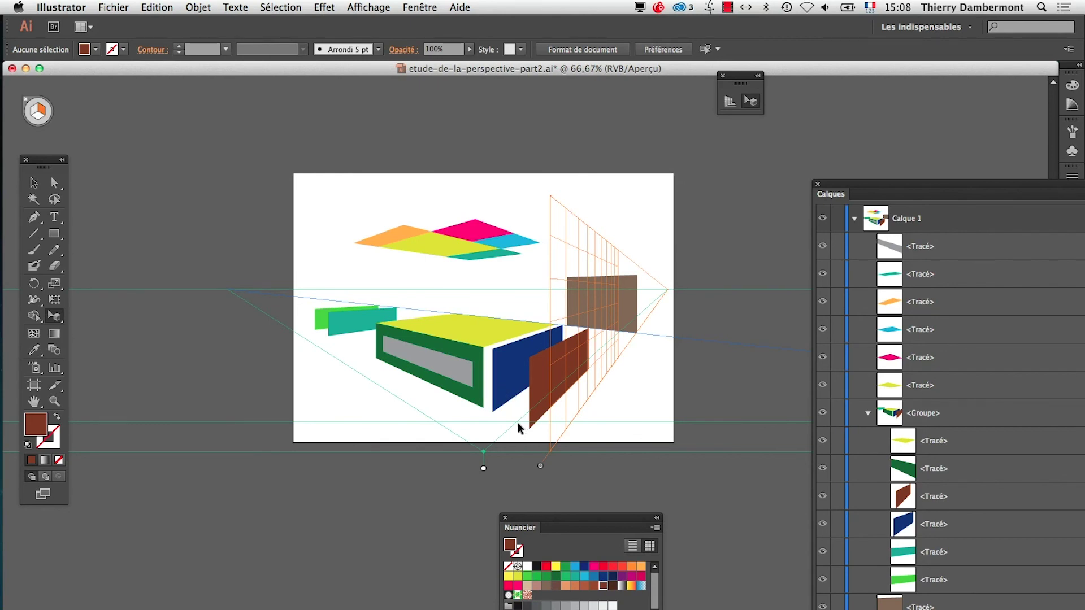
Step: Switch to the TextEdit perspective notes and read the paragraph on building a cube's horizontal top or bottom face
key(super+Tab)
key(super+Tab)
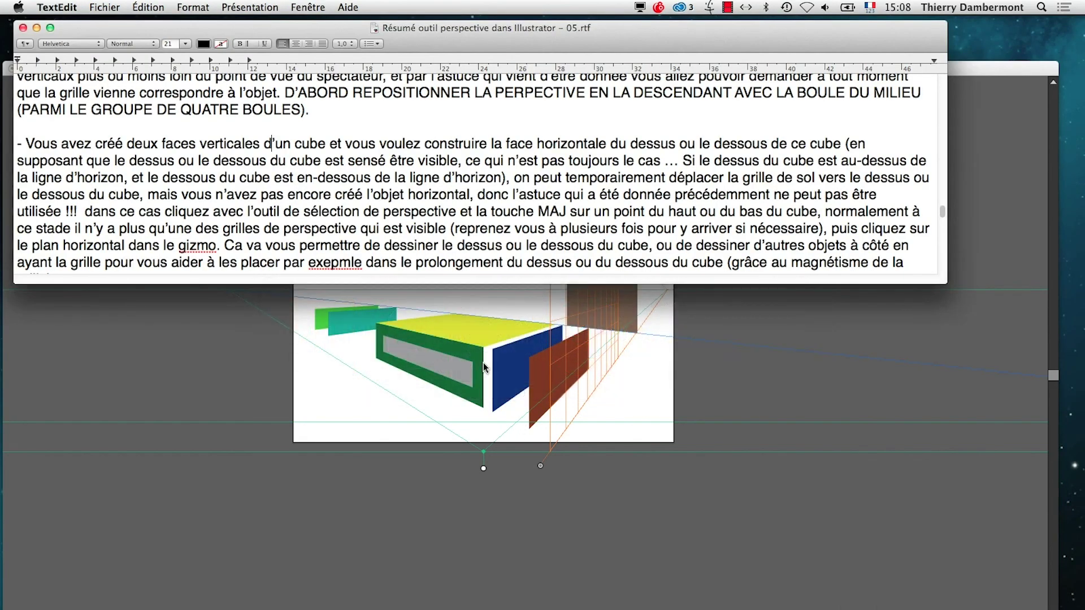
scroll(645, 229, down, 1)
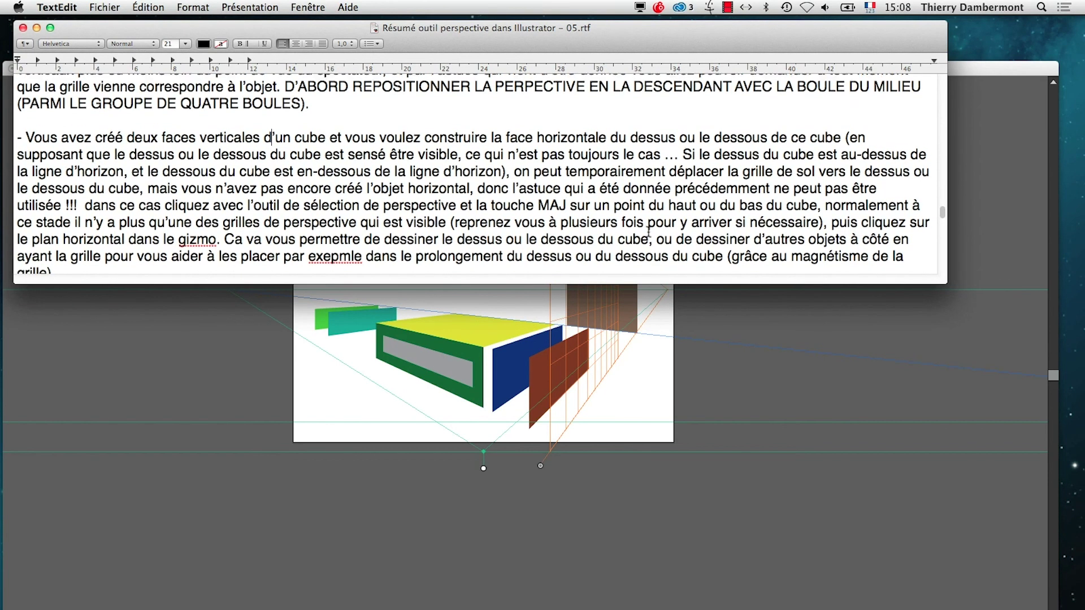
scroll(649, 231, down, 1)
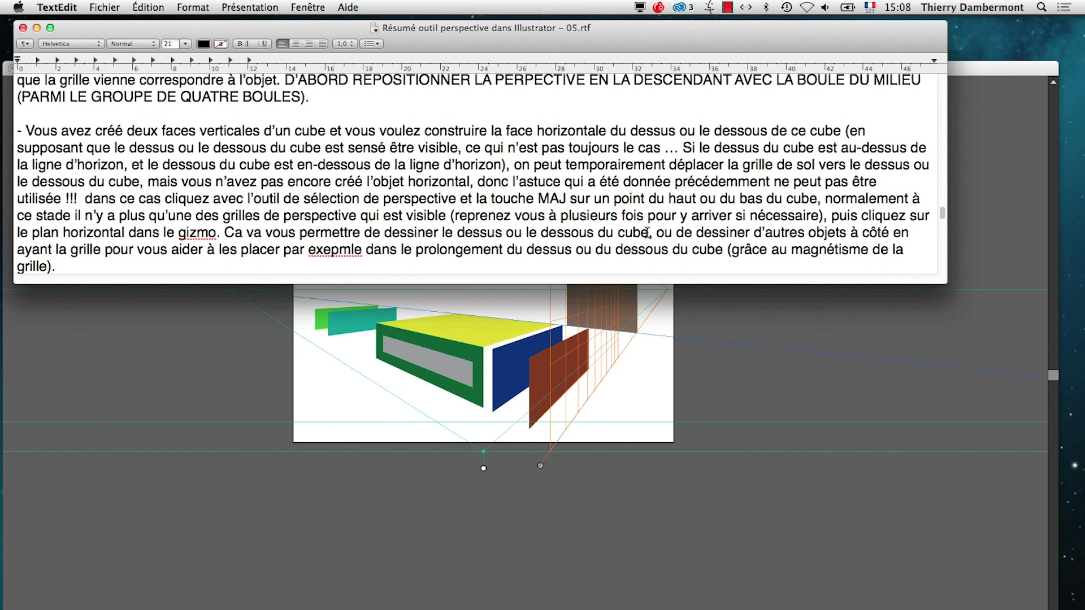